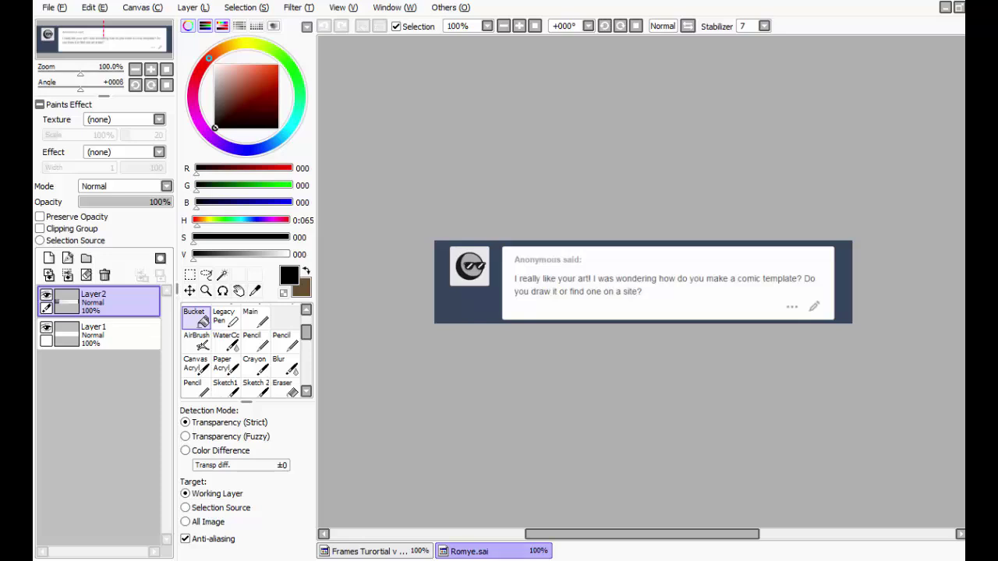
# Step: Switch to the Frames tutorial document and select a thin full-width strip along the comic page's upper edge on layer H1
pyautogui.click(344, 552)
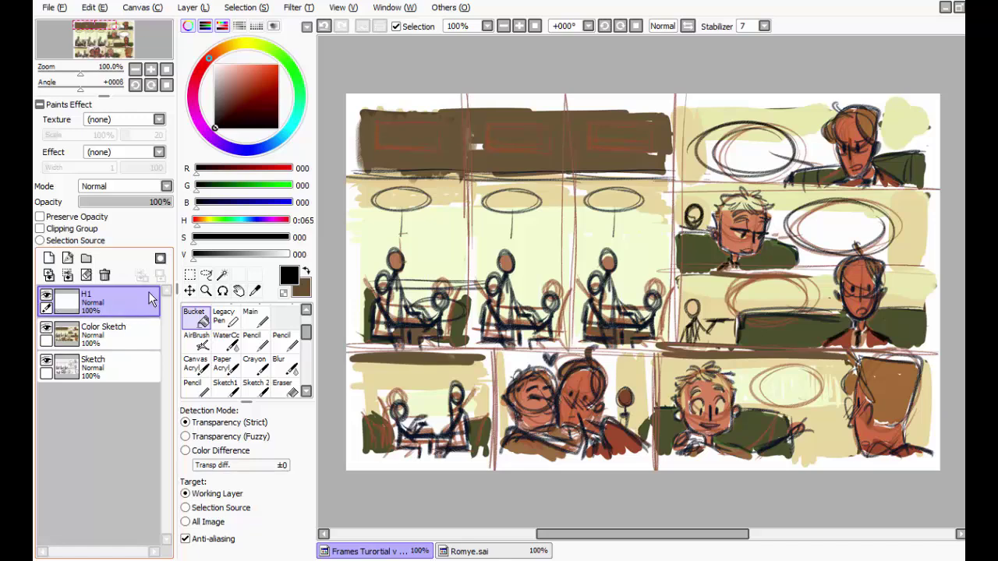
pyautogui.click(188, 276)
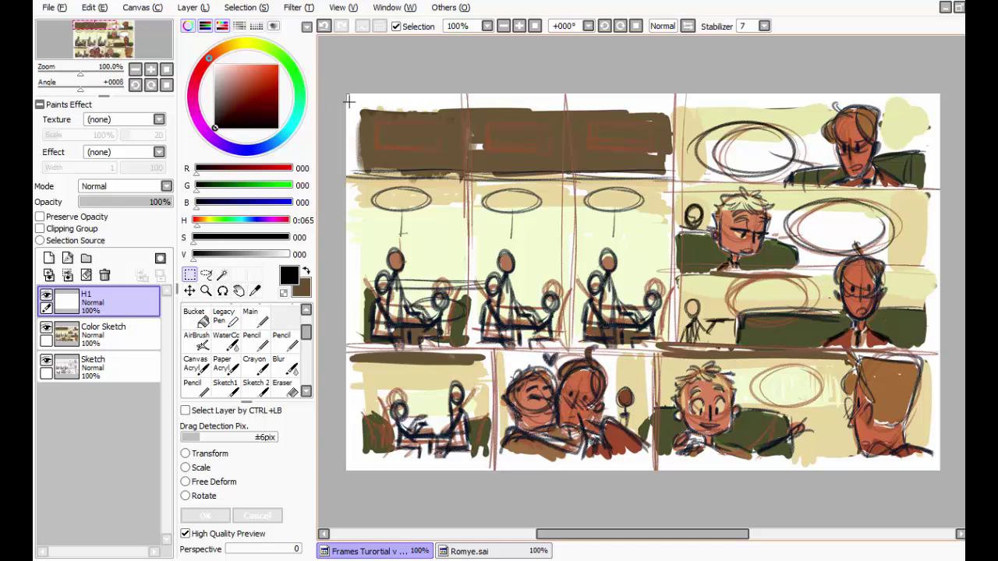
pyautogui.hotkey('ctrl', 'a')
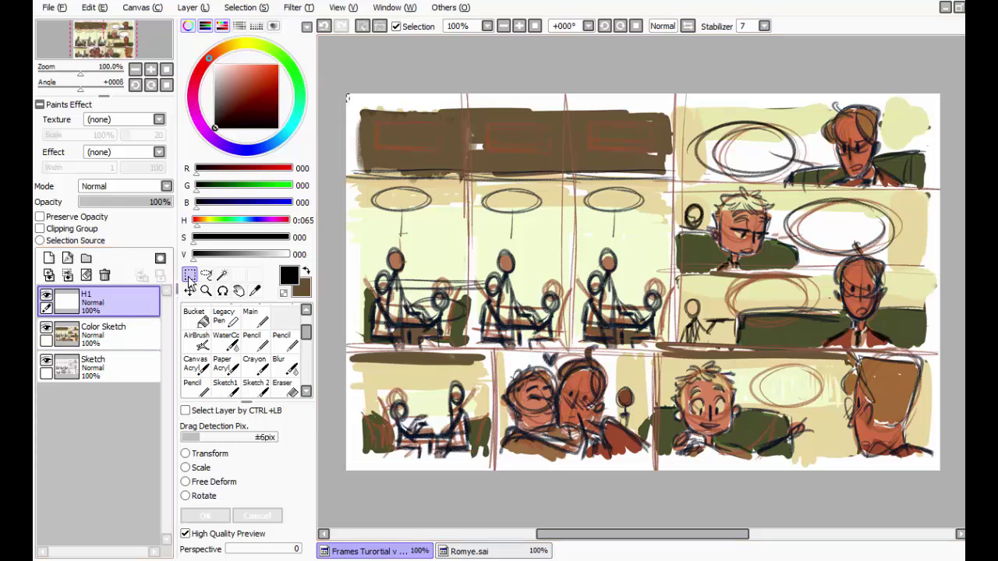
pyautogui.hotkey('ctrl', 'd')
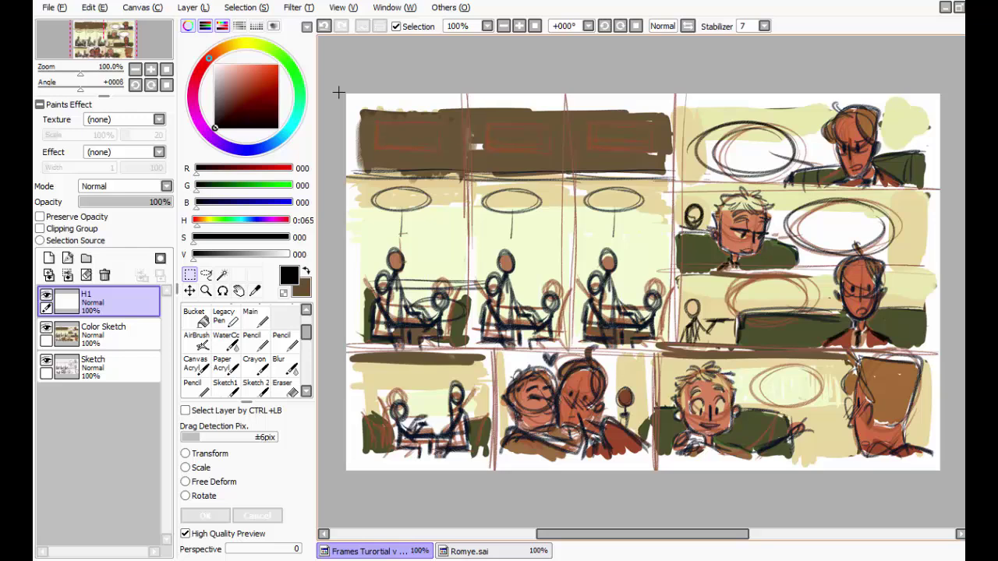
pyautogui.moveTo(338, 92); pyautogui.dragTo(838, 106)
pyautogui.hscroll(-3, 838, 106)
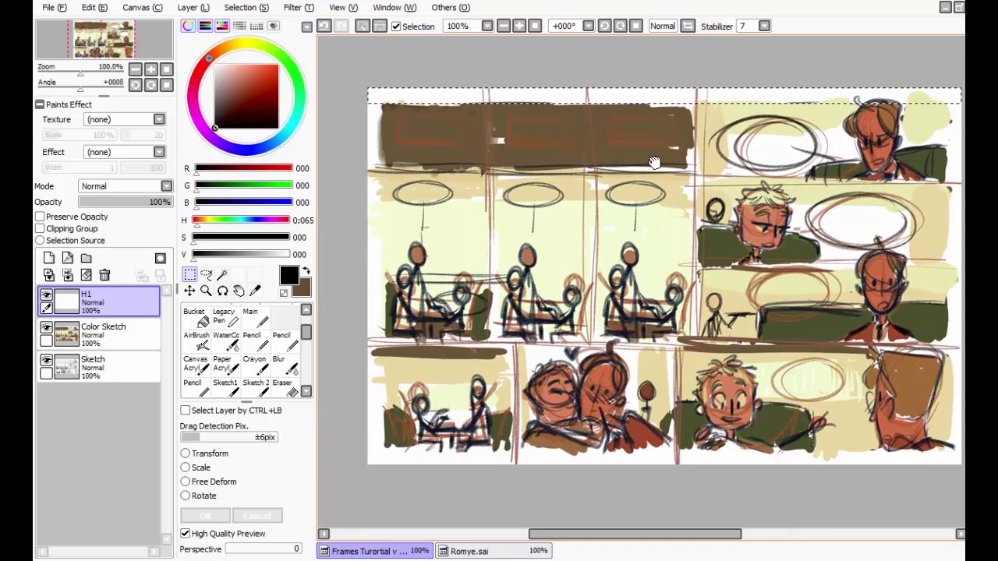
# Step: Fill the selected strip with black on layer H1 and clear the selection
pyautogui.click(200, 318)
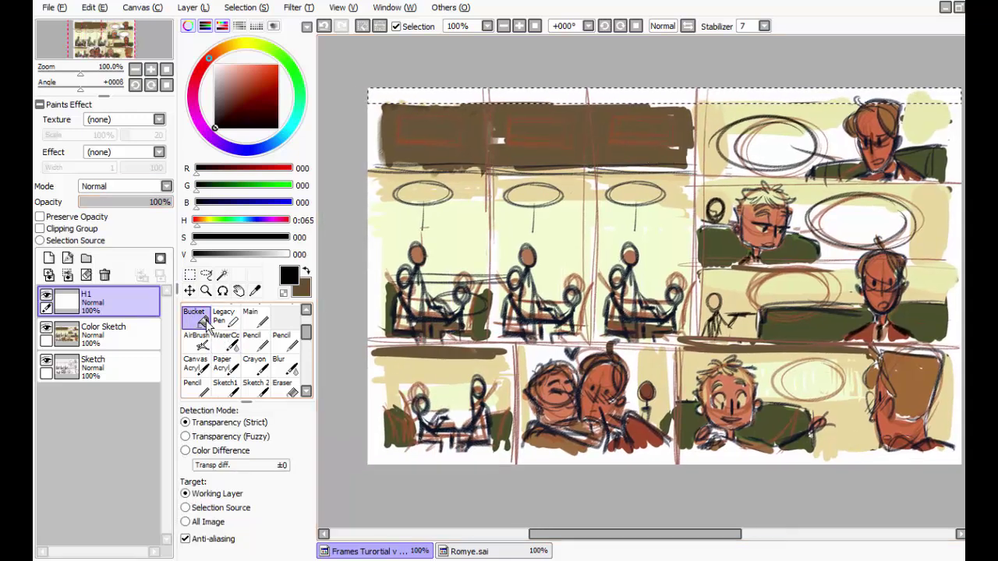
pyautogui.click(429, 104)
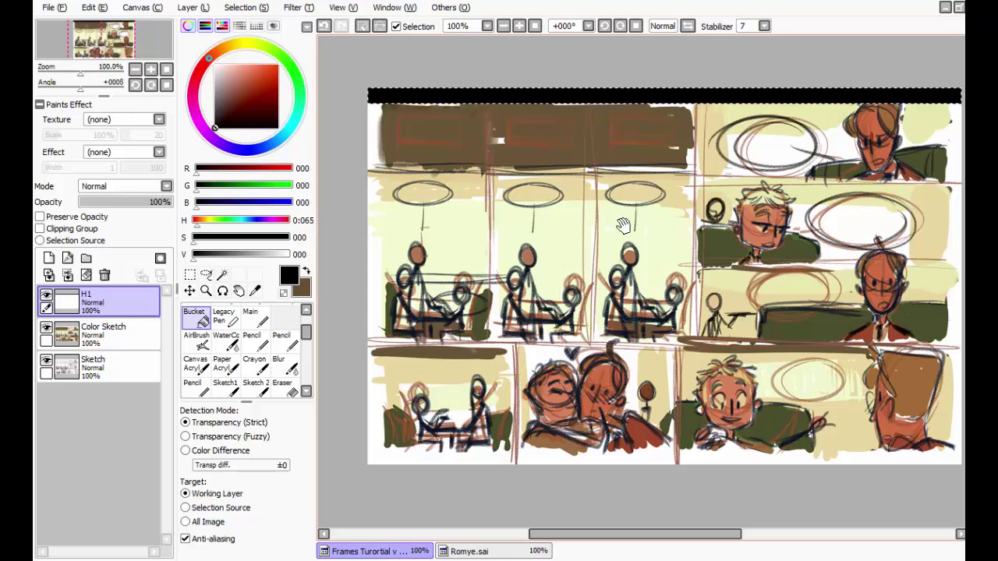
pyautogui.moveTo(624, 224); pyautogui.dragTo(614, 232)
pyautogui.hotkey('ctrl', 'd')
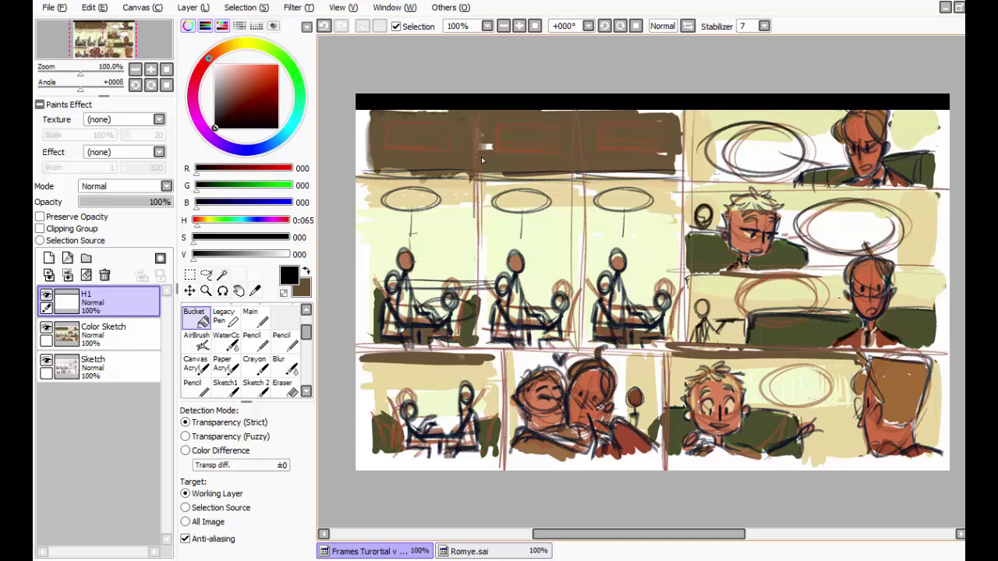
# Step: Select the black bar along the page's upper edge and copy it onto two new layers above H1
pyautogui.click(189, 275)
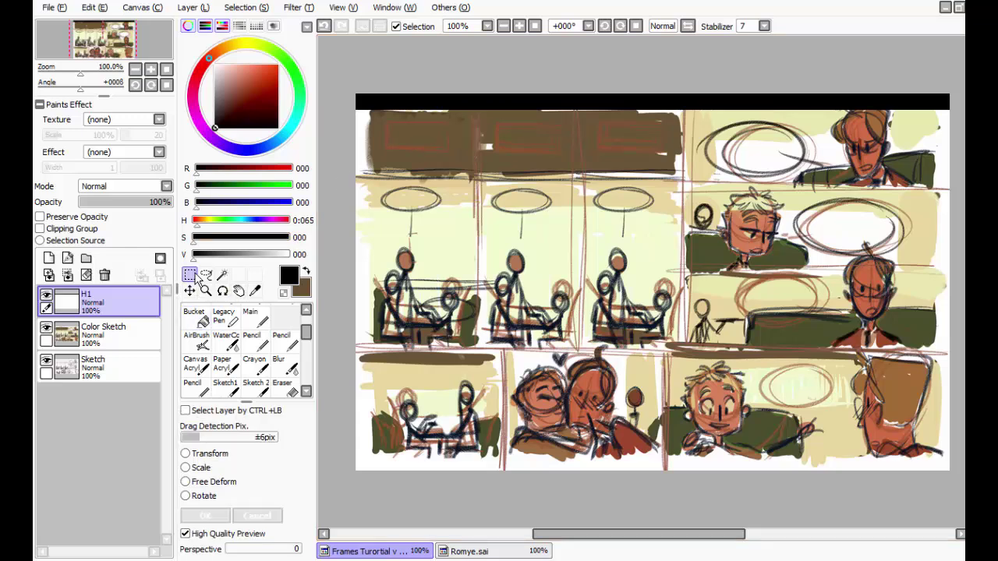
pyautogui.moveTo(350, 82); pyautogui.dragTo(957, 115)
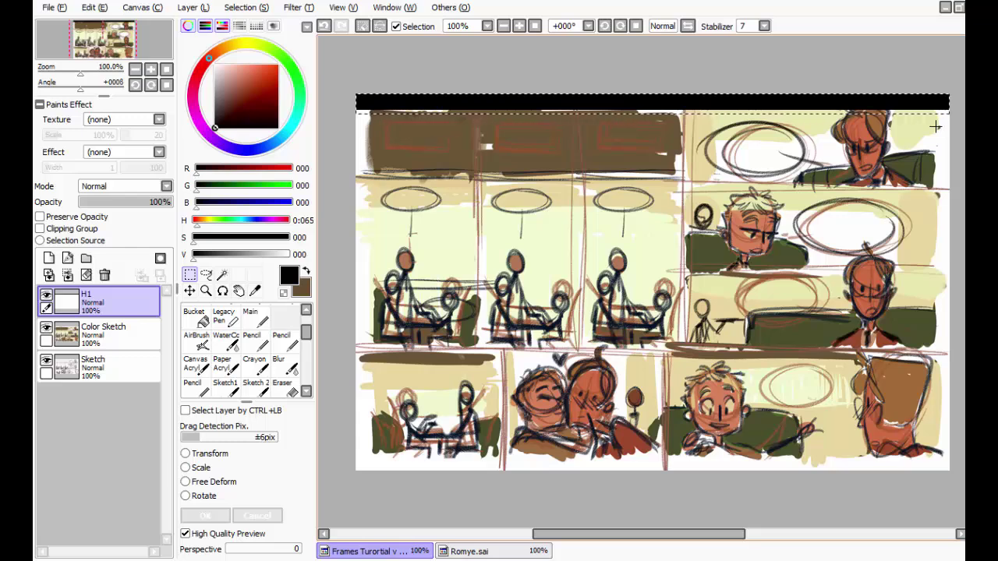
pyautogui.hotkey('ctrl', 'shift', 'n')
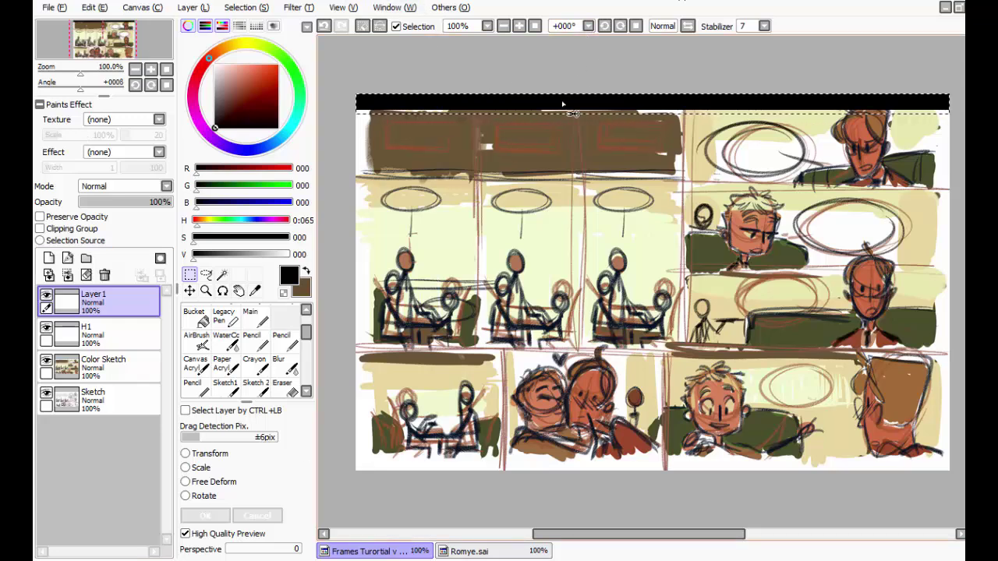
pyautogui.click(48, 258)
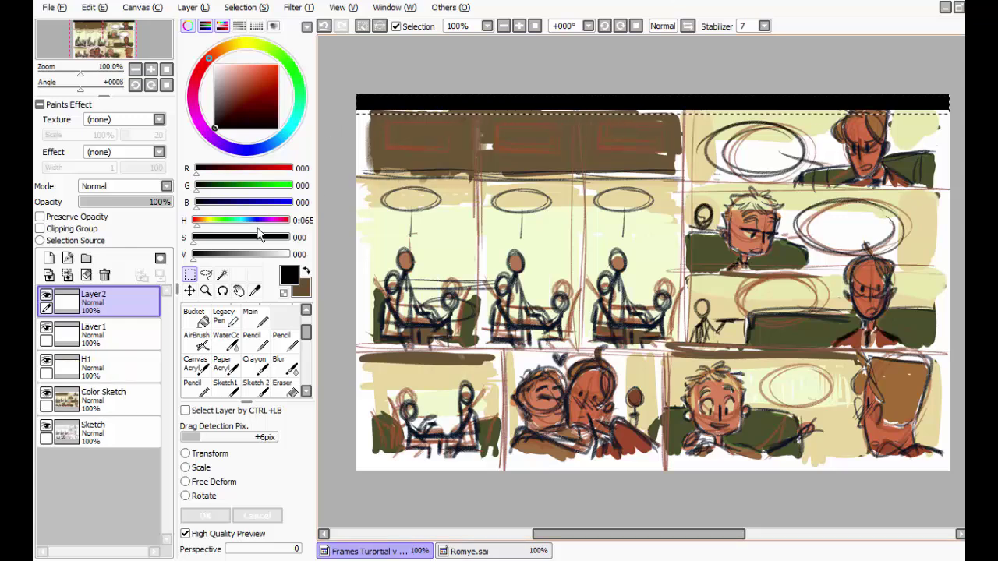
# Step: Rename the lower copied layer H2 and the upper one H3, and clear the selection
pyautogui.doubleClick(91, 332)
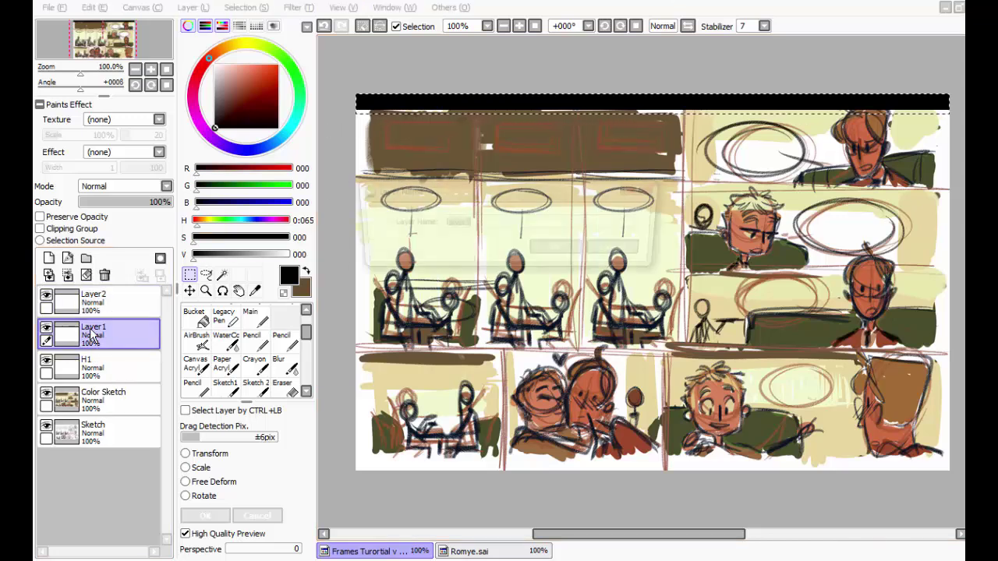
pyautogui.press('BackSpace')
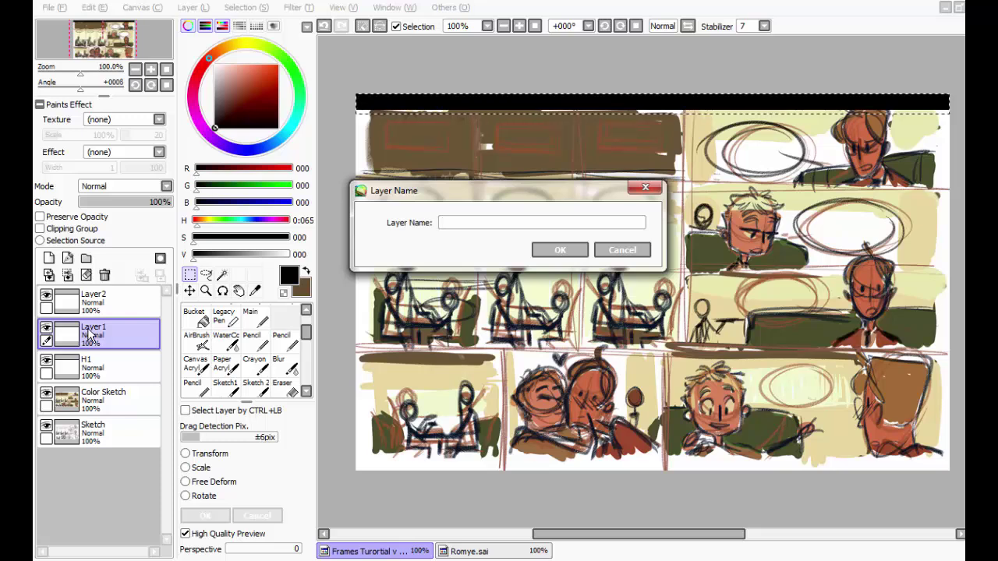
pyautogui.press('Return')
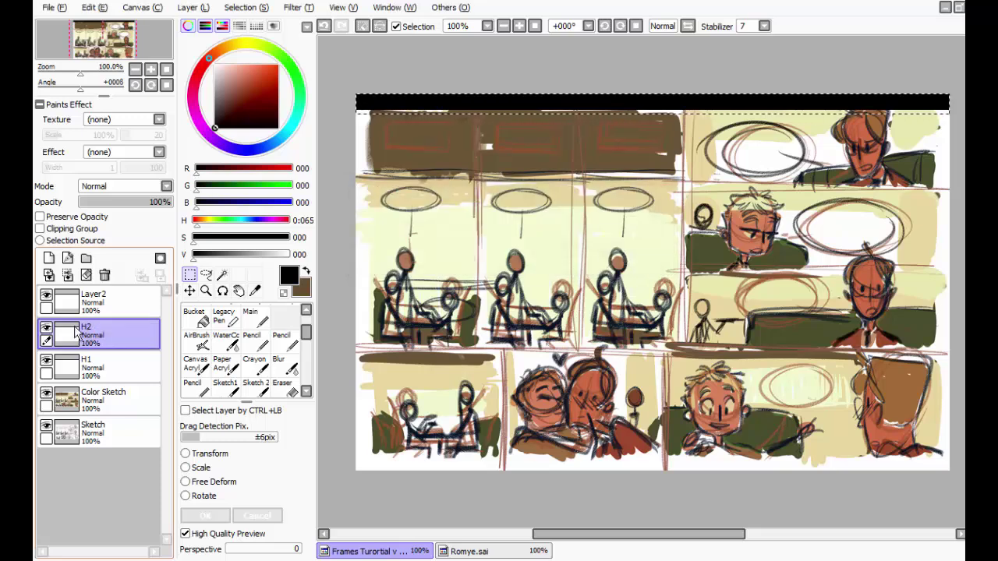
pyautogui.doubleClick(91, 308)
pyautogui.press('BackSpace')
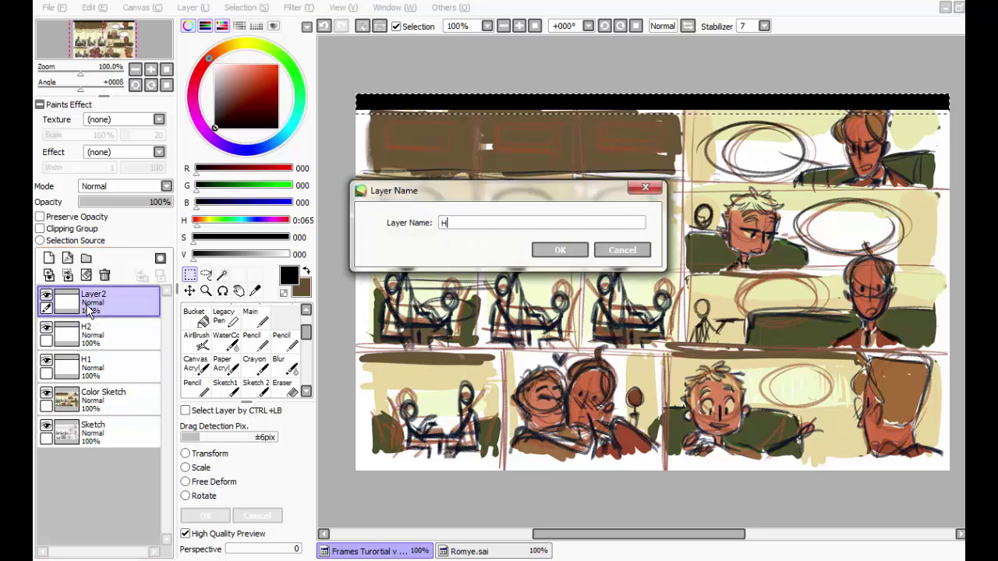
pyautogui.write('H3')
pyautogui.press('Return')
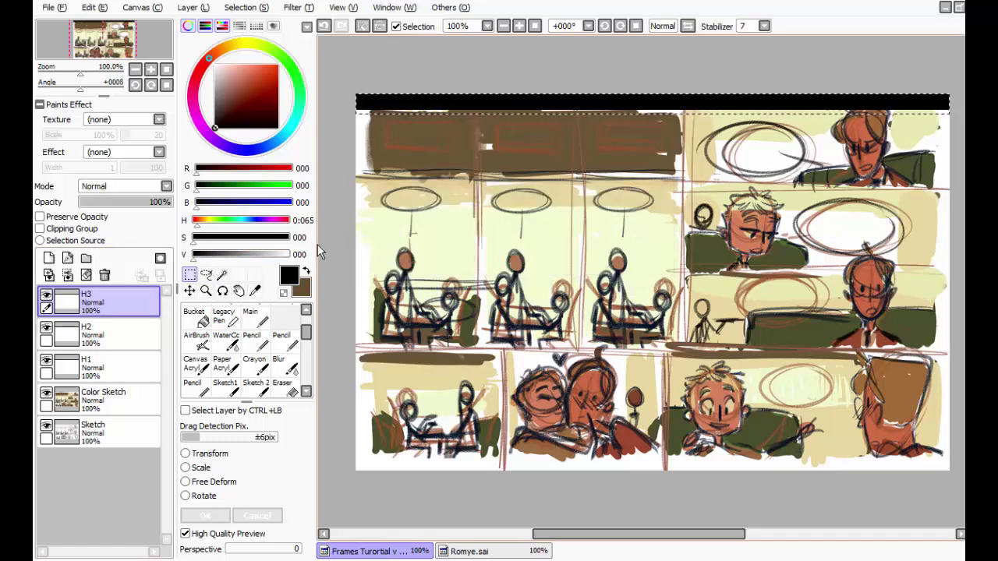
pyautogui.hotkey('ctrl', 'd')
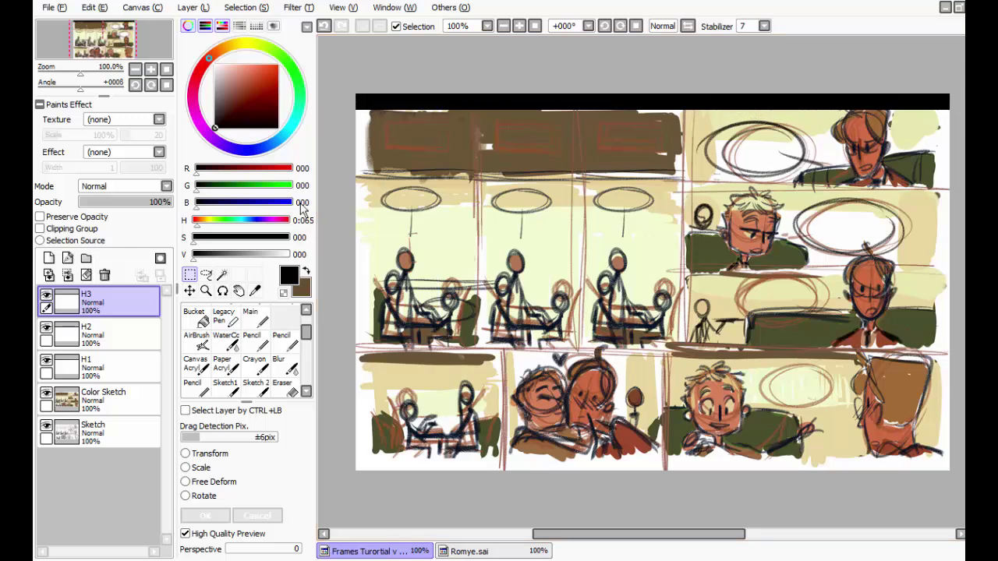
# Step: Move the H3 bar down over the sketched divider above the comic's bottom row of panels
pyautogui.click(189, 290)
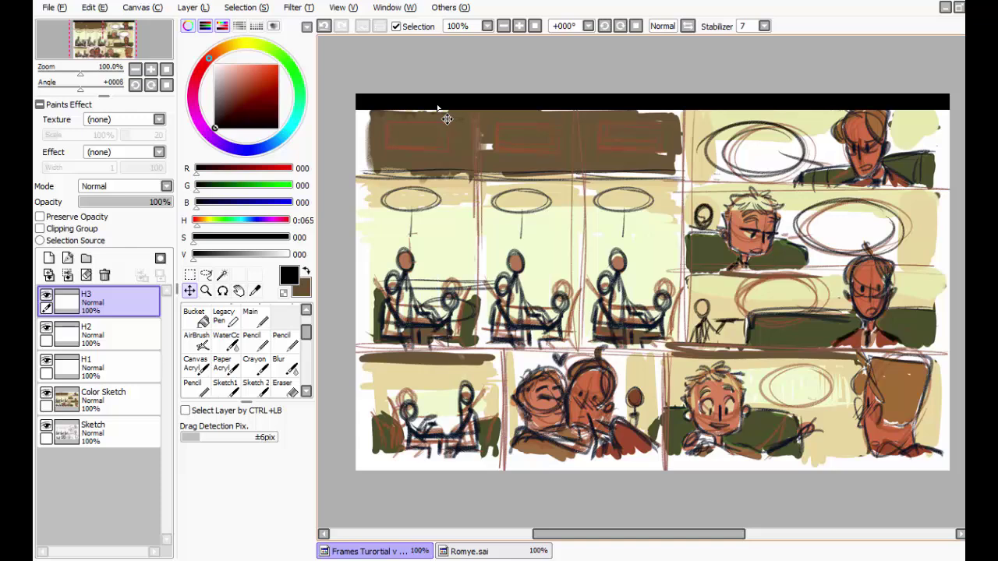
pyautogui.moveTo(437, 108); pyautogui.dragTo(425, 356)
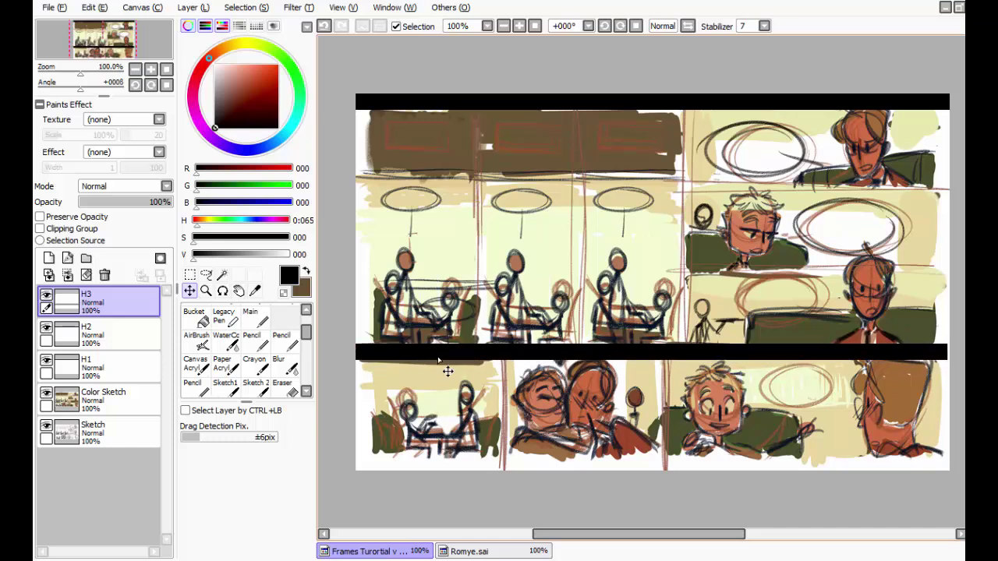
pyautogui.moveTo(841, 355); pyautogui.dragTo(845, 357)
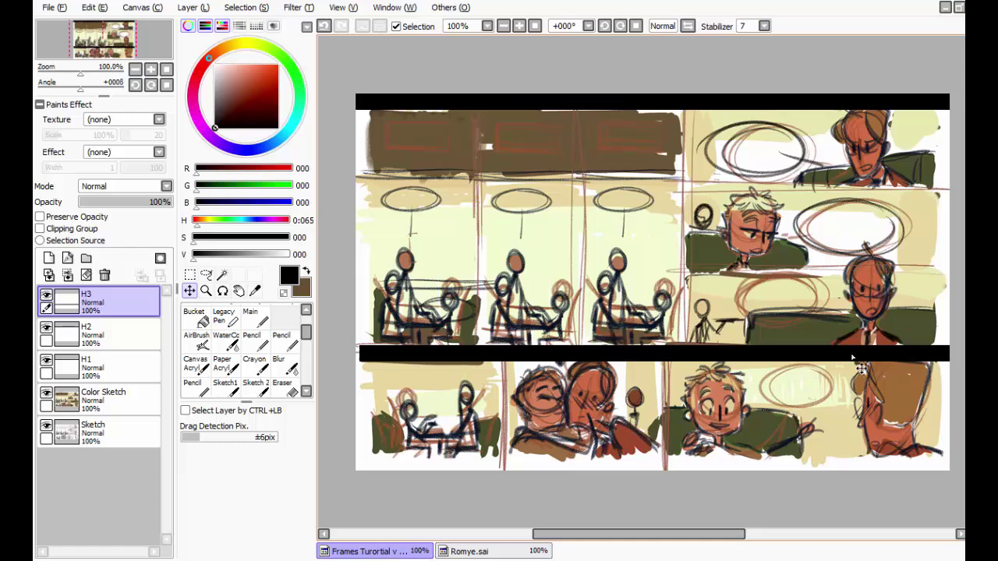
# Step: Stretch the H3 bar with Transform so its left end passes the page's left edge
pyautogui.hotkey('ctrl', 't')
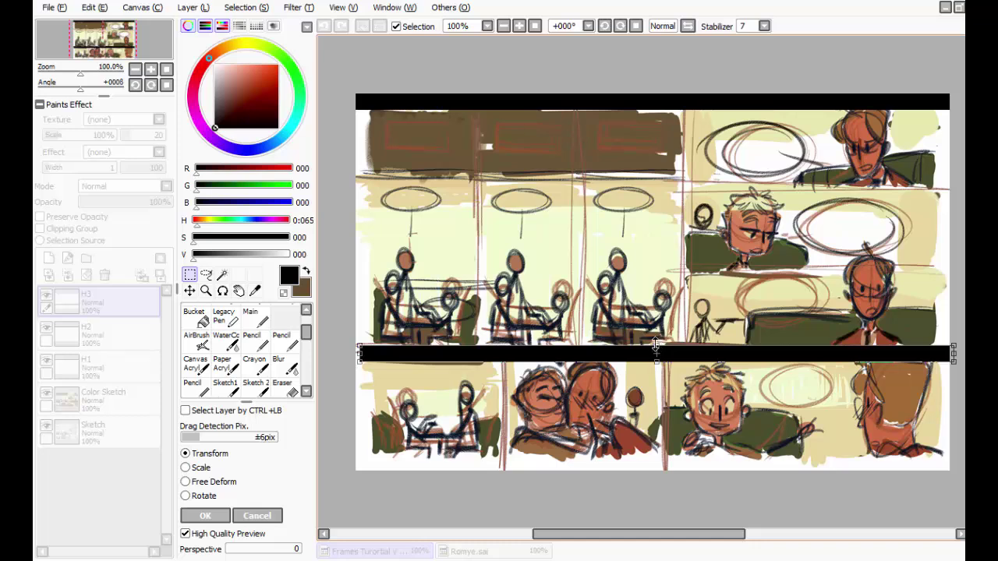
pyautogui.scroll(-2, 659, 351)
pyautogui.scroll(5, 657, 355)
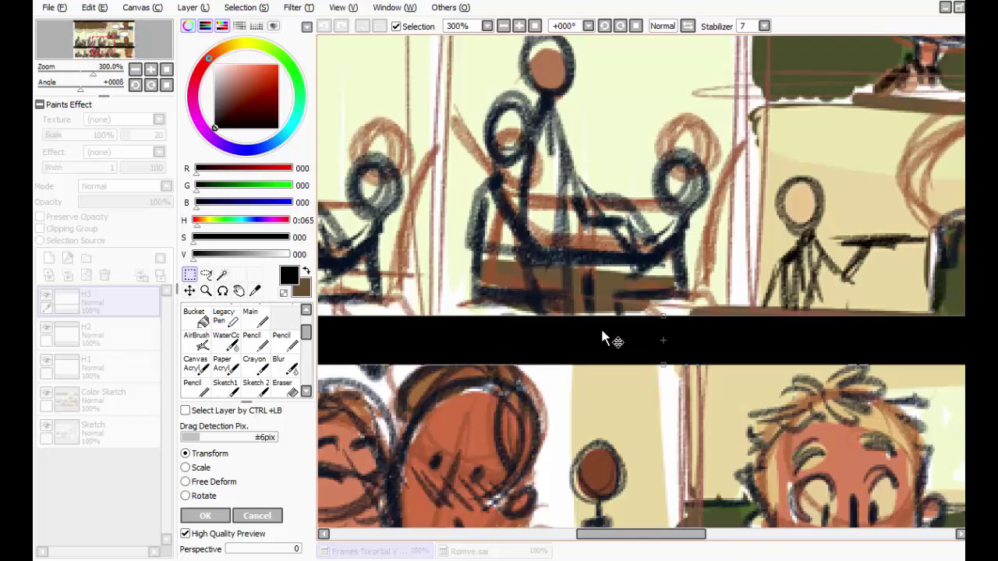
pyautogui.moveTo(562, 326); pyautogui.dragTo(722, 291)
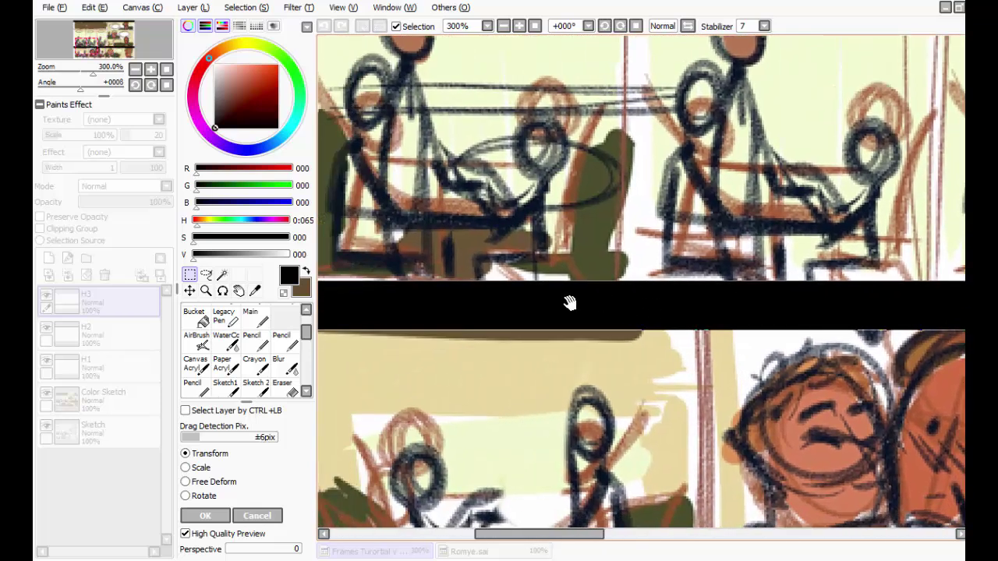
pyautogui.moveTo(569, 303); pyautogui.dragTo(940, 306)
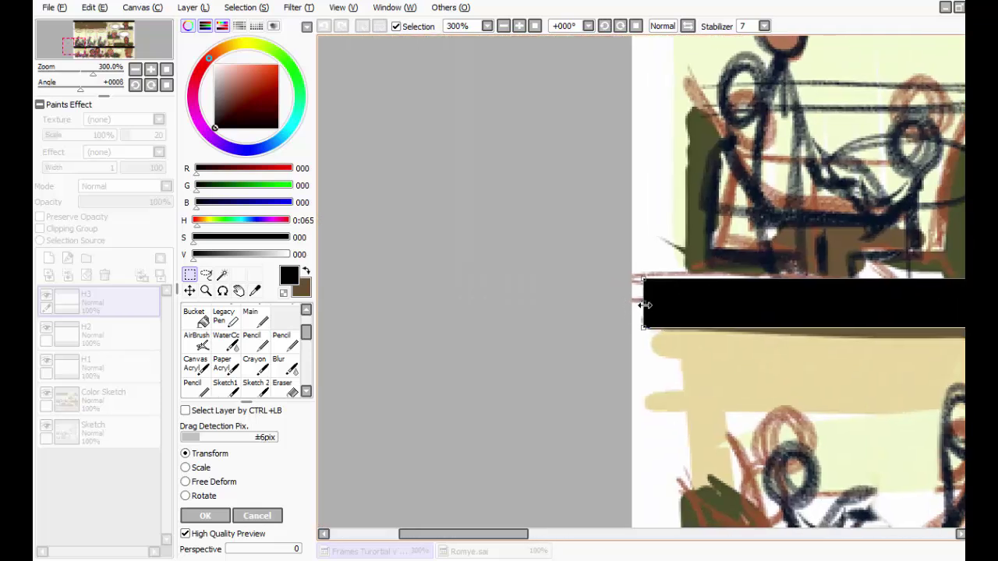
pyautogui.moveTo(646, 304); pyautogui.dragTo(606, 302)
pyautogui.click(224, 516)
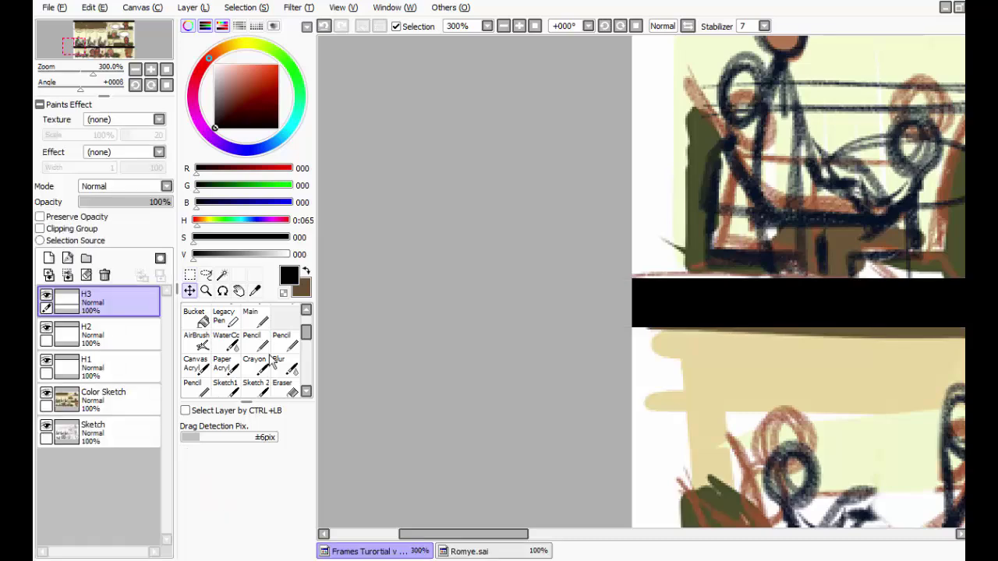
# Step: Move the H2 bar to the page's lower edge and adjust it with Transform to span the full page width
pyautogui.click(506, 29)
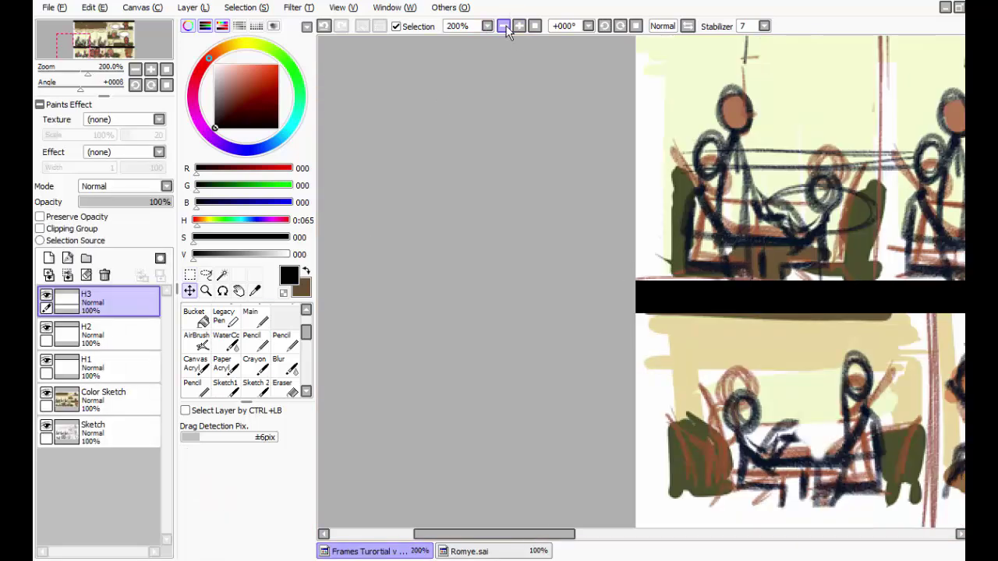
pyautogui.click(505, 30)
pyautogui.click(505, 29)
pyautogui.moveTo(913, 215); pyautogui.dragTo(618, 296)
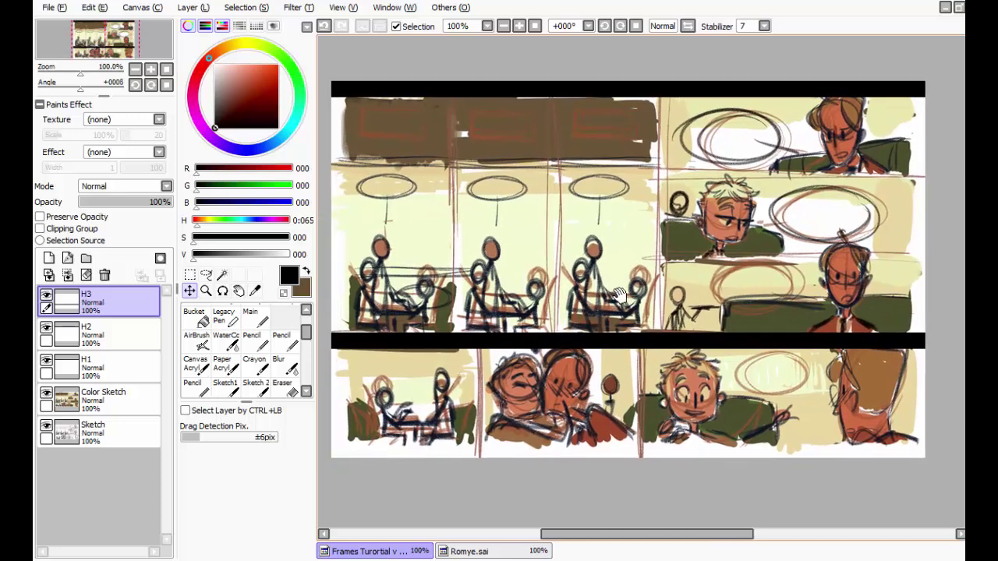
pyautogui.click(91, 337)
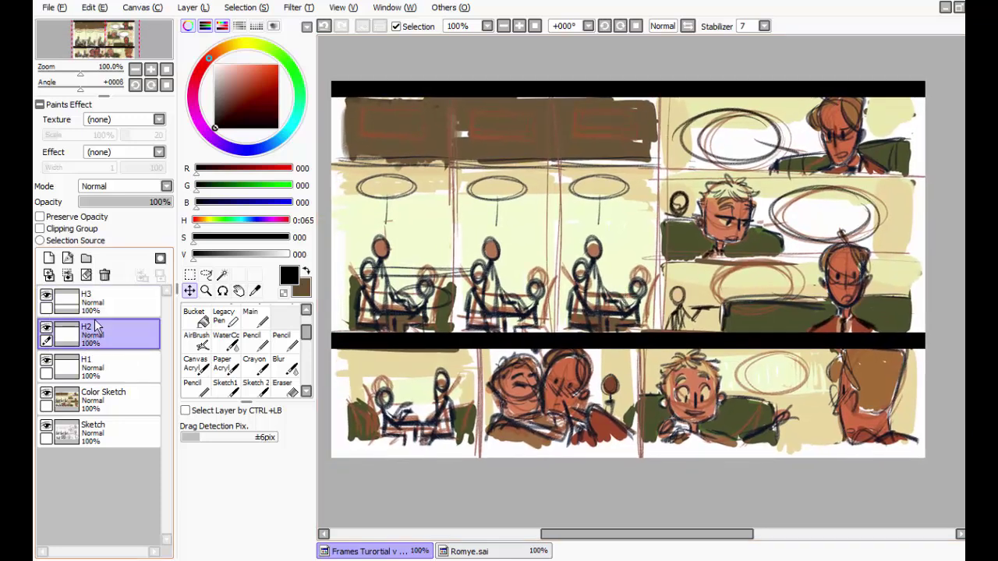
pyautogui.moveTo(392, 110); pyautogui.dragTo(395, 463)
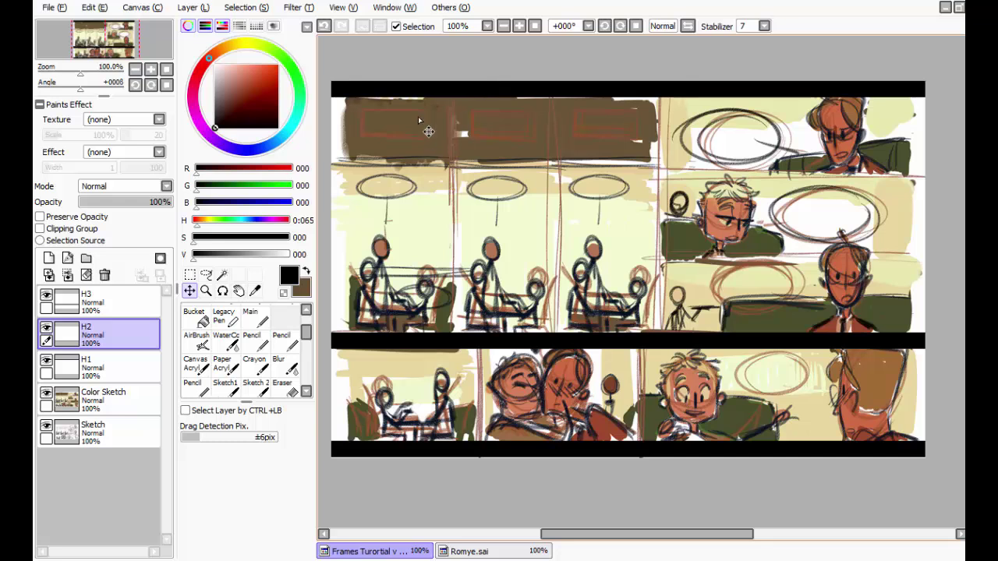
pyautogui.moveTo(460, 449)
pyautogui.mouseDown()
pyautogui.moveTo(448, 461)
pyautogui.moveTo(459, 450)
pyautogui.moveTo(465, 464)
pyautogui.mouseUp()
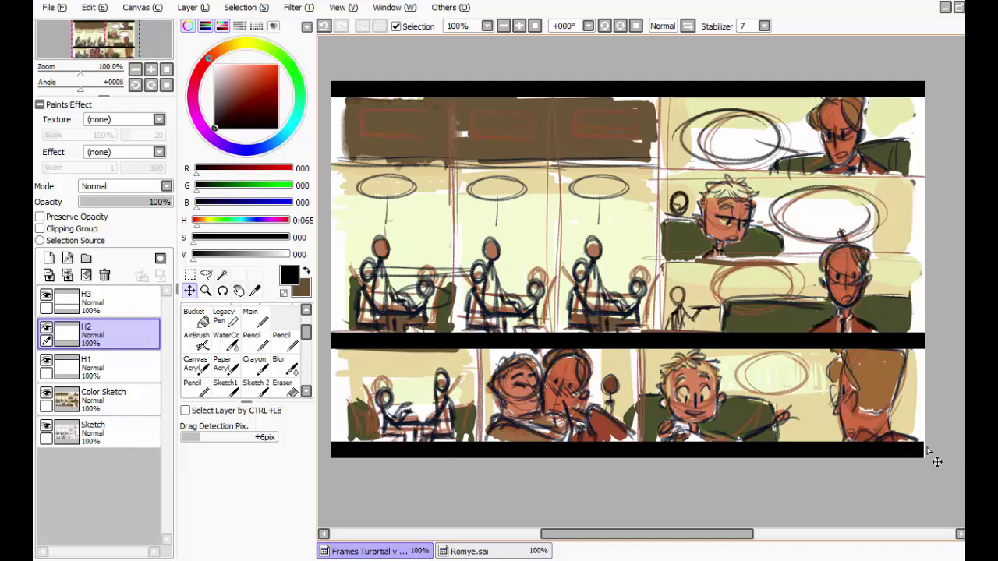
pyautogui.hotkey('ctrl', 't')
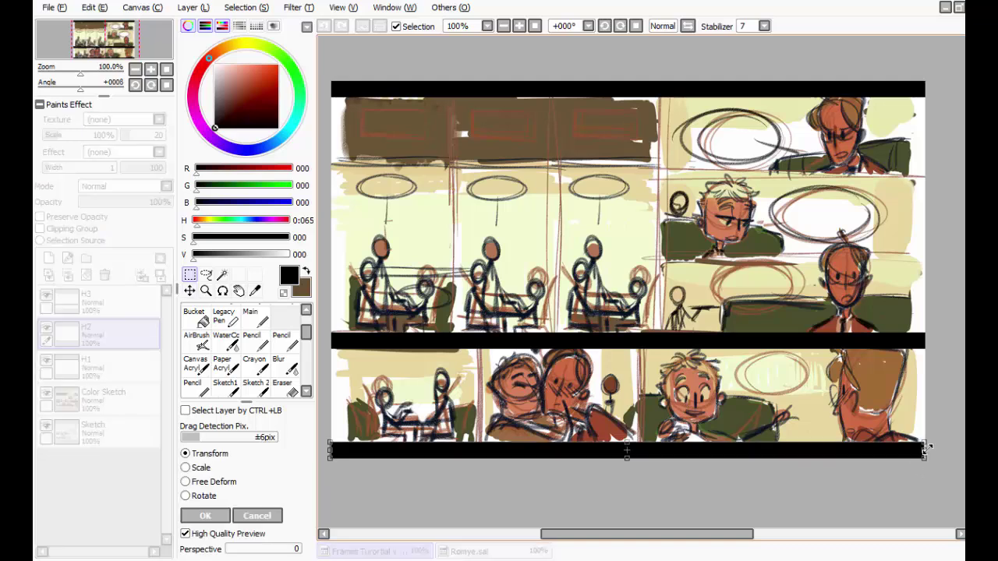
pyautogui.click(204, 516)
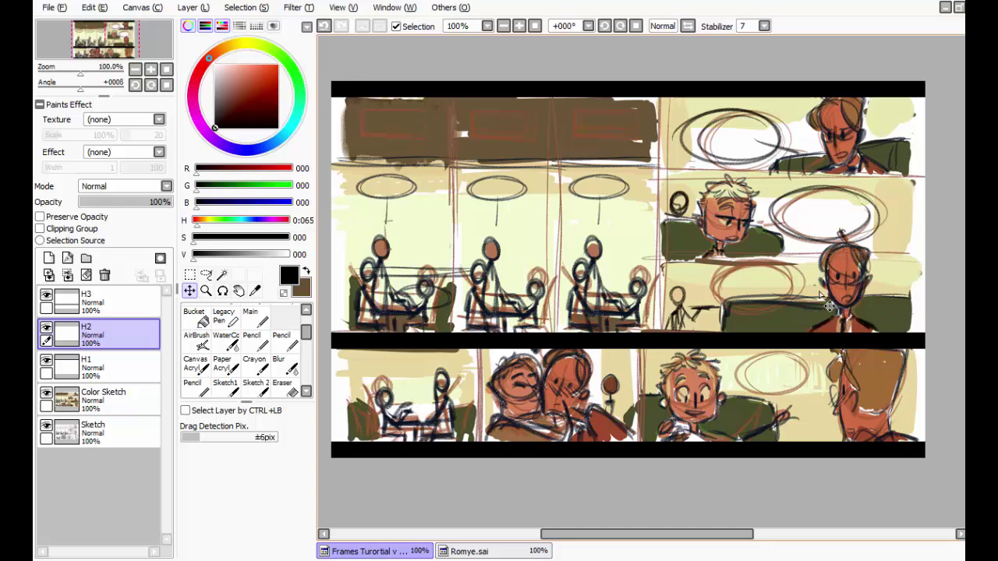
pyautogui.click(83, 373)
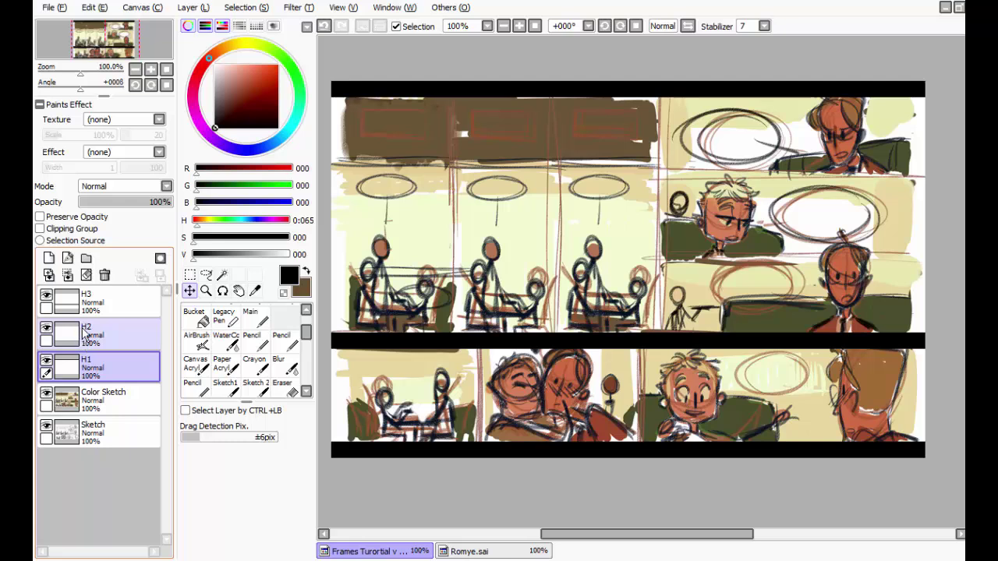
pyautogui.click(87, 336)
pyautogui.click(87, 365)
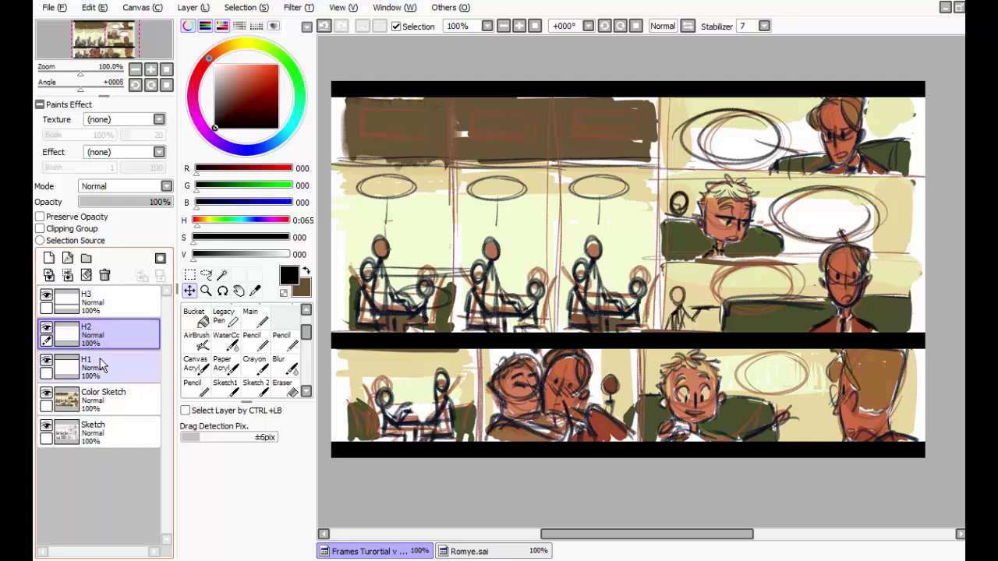
# Step: Select the part of the H1 bar above the comic's right-hand panel column and copy it onto two new layers
pyautogui.click(190, 275)
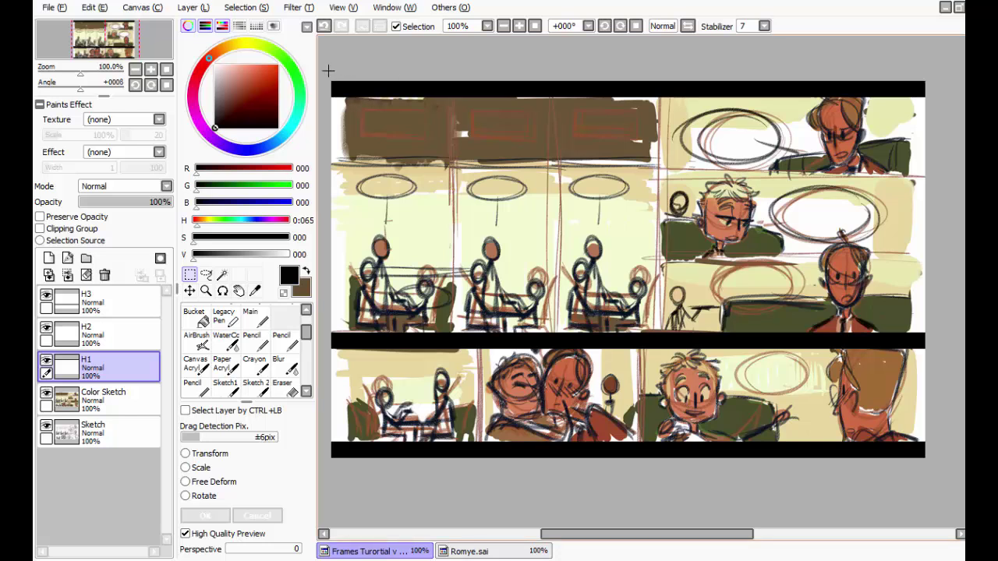
pyautogui.moveTo(329, 71); pyautogui.dragTo(667, 103)
pyautogui.click(760, 69)
pyautogui.moveTo(939, 79); pyautogui.dragTo(651, 104)
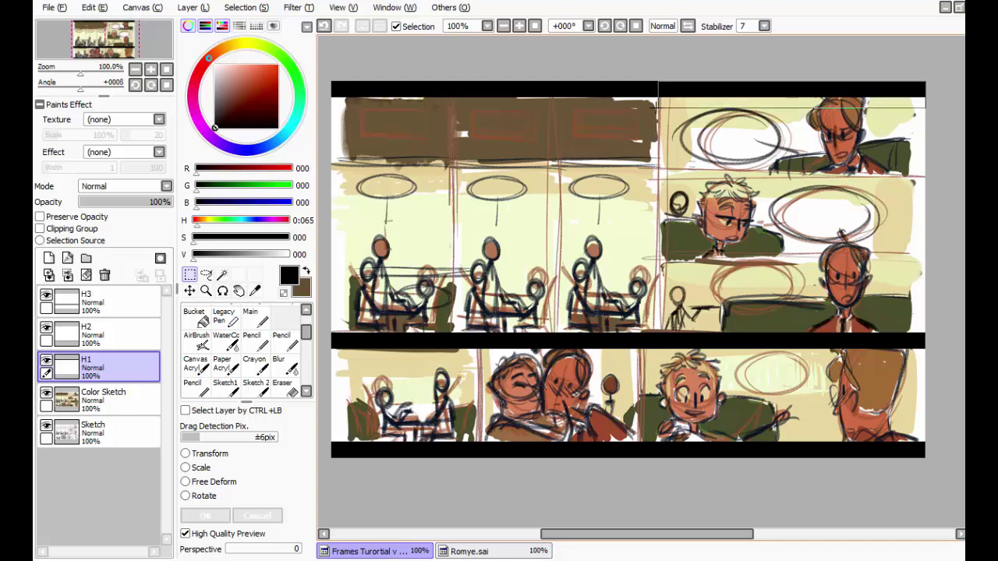
pyautogui.moveTo(656, 104); pyautogui.dragTo(659, 105)
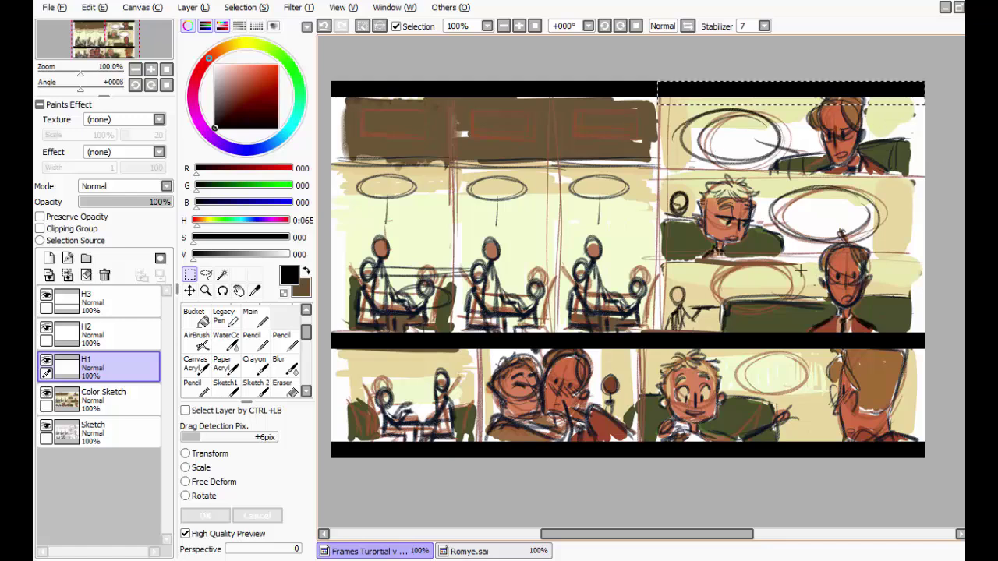
pyautogui.hotkey('ctrl', 'shift', 'n')
pyautogui.hotkey('ctrl', 'shift', 'n')
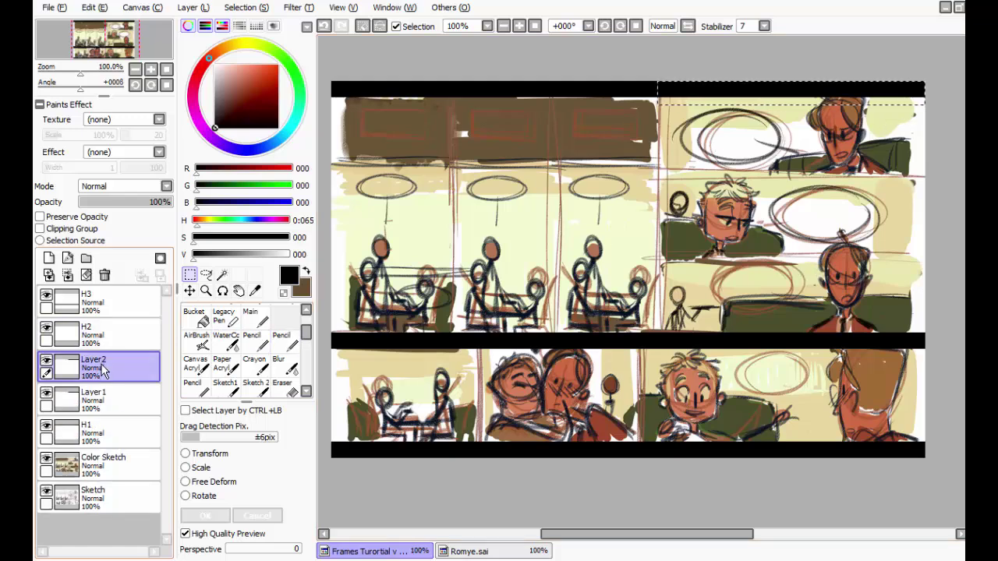
# Step: Rename the upper copied layer, Layer2, as SH1
pyautogui.doubleClick(106, 372)
pyautogui.press('BackSpace')
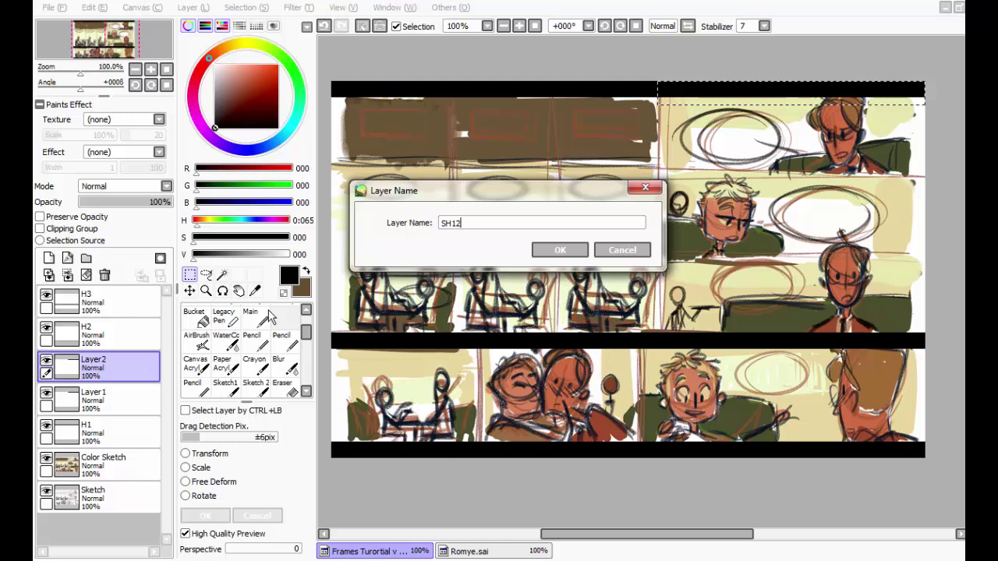
pyautogui.press('Return')
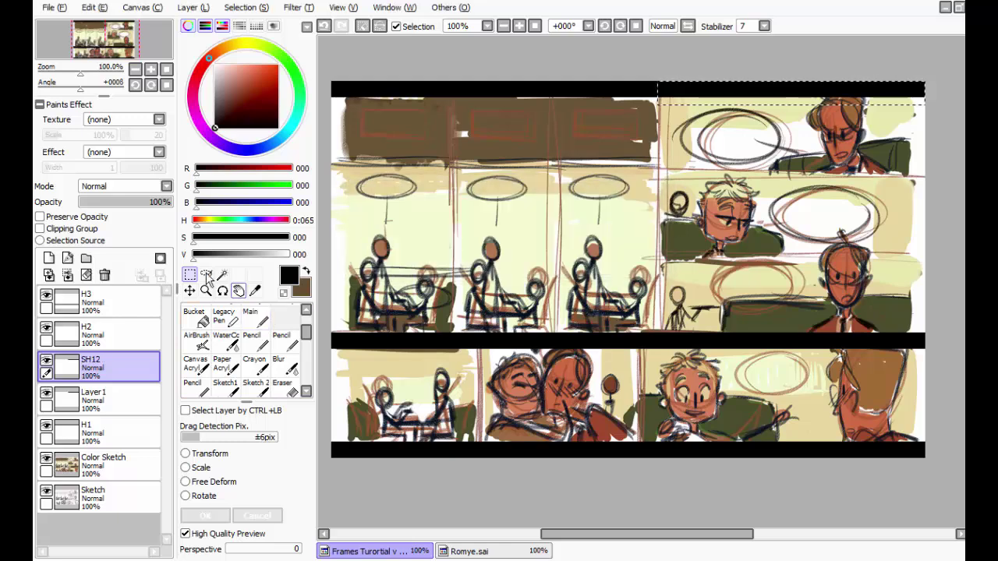
pyautogui.doubleClick(120, 363)
pyautogui.press('BackSpace')
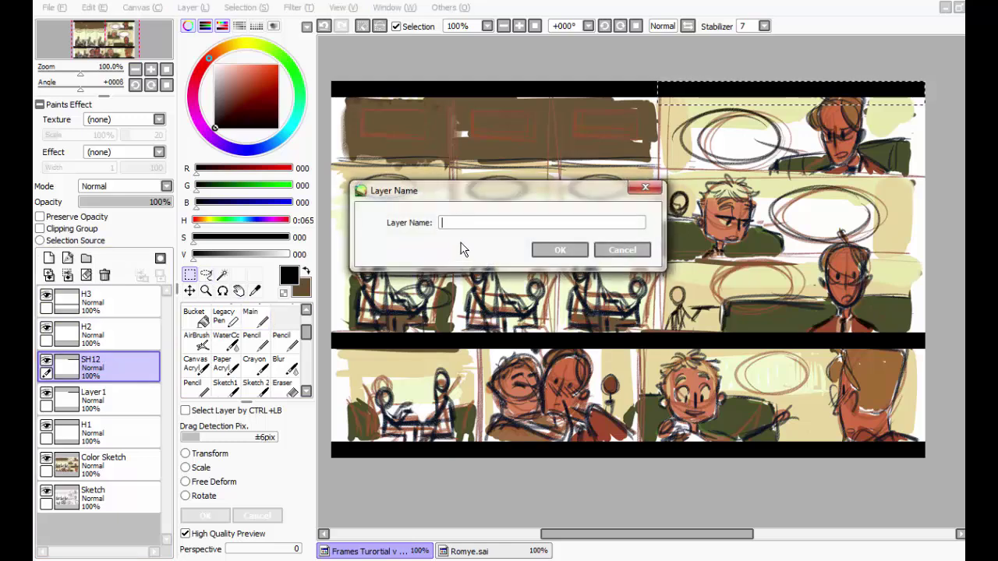
pyautogui.press('Return')
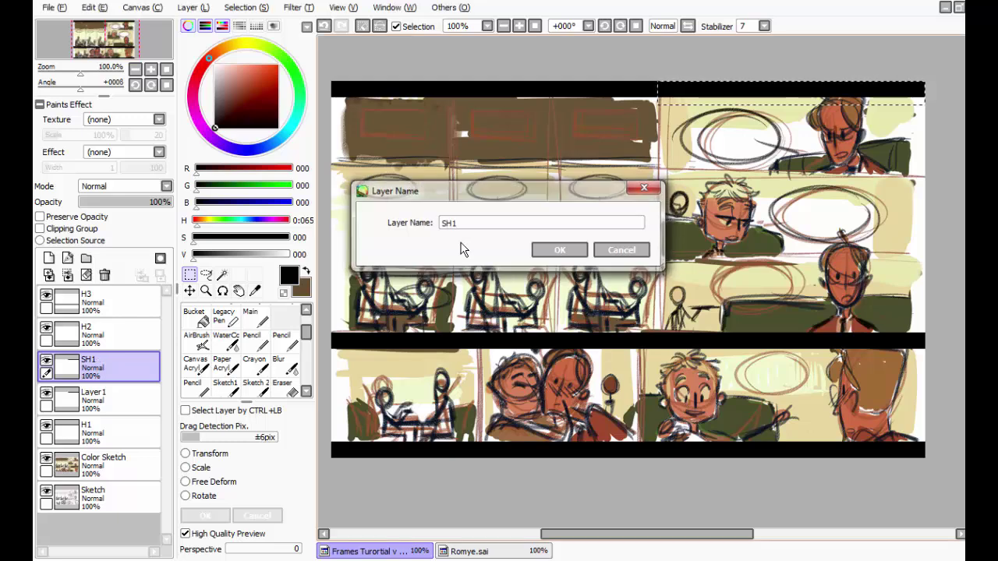
# Step: Rename the lower copied layer, Layer1, as SH2 and clear the selection
pyautogui.doubleClick(104, 398)
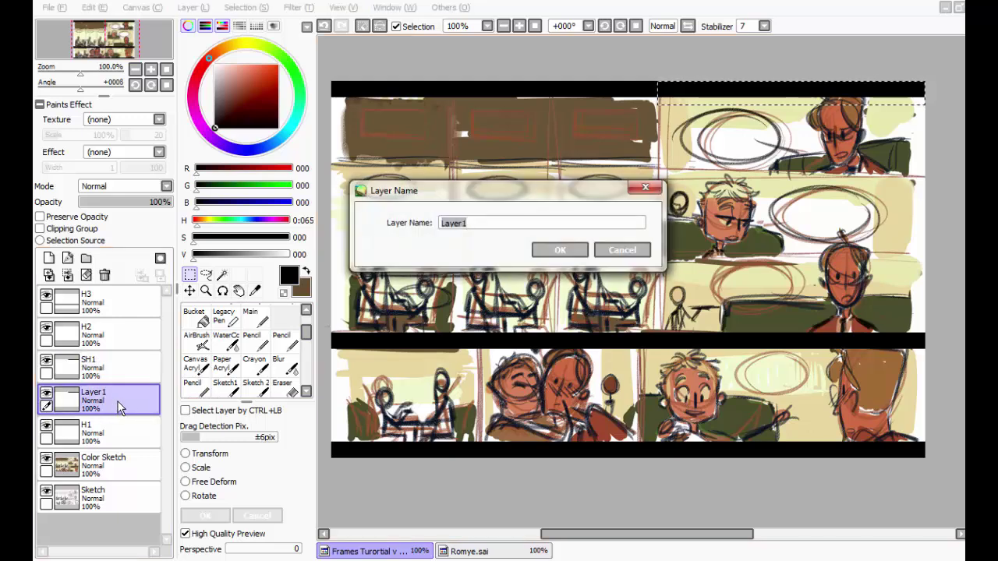
pyautogui.press('BackSpace')
pyautogui.write('SH2')
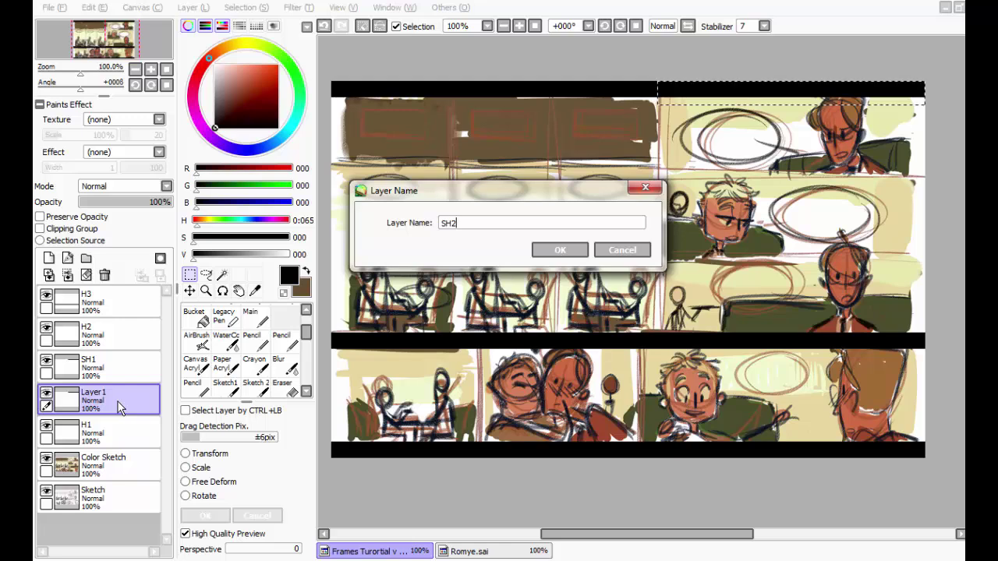
pyautogui.press('Return')
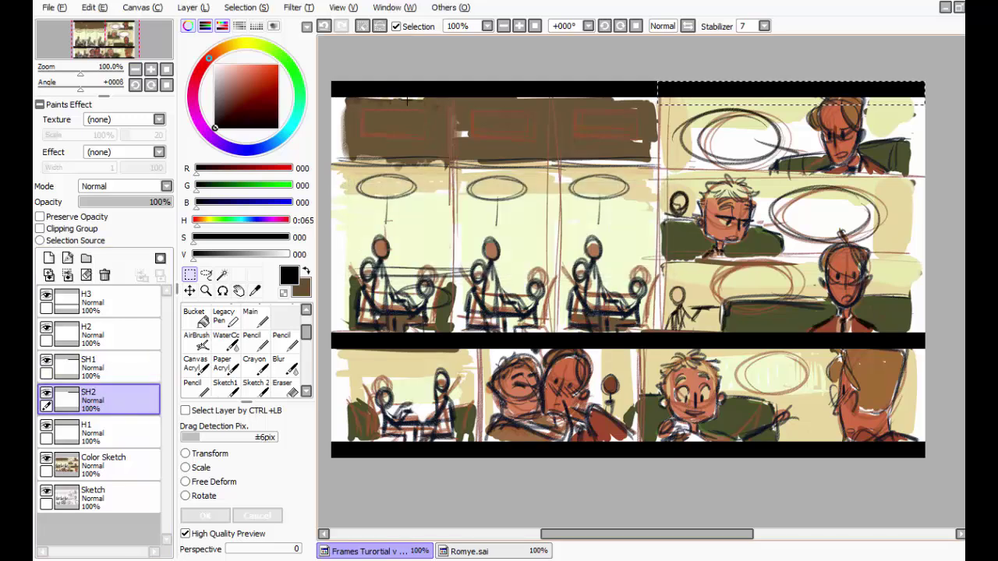
pyautogui.hotkey('ctrl', 'd')
# Step: Move the SH2 bar onto the upper sketched divider of the right-hand panel column and the SH1 bar onto the lower one
pyautogui.click(189, 290)
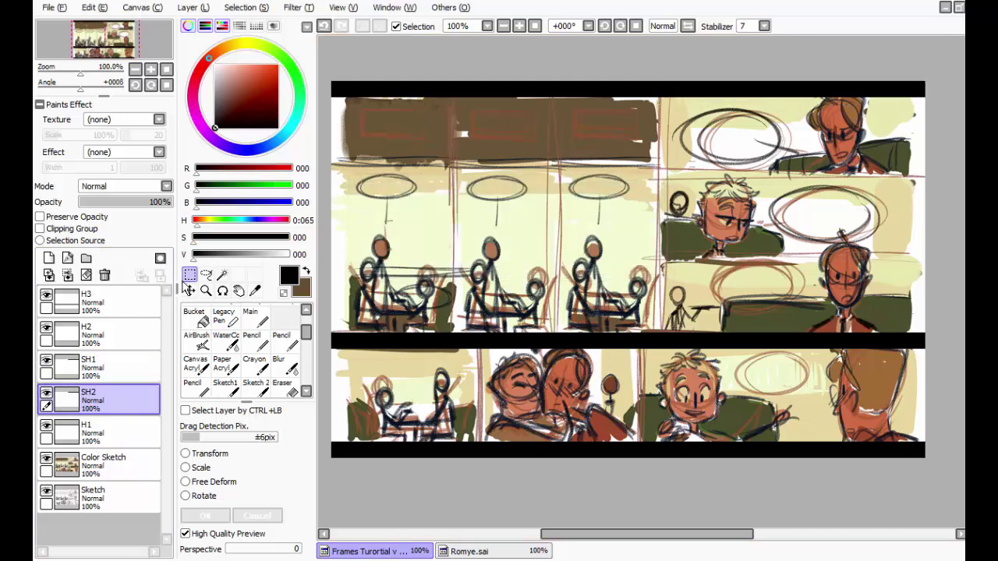
pyautogui.moveTo(733, 105); pyautogui.dragTo(729, 178)
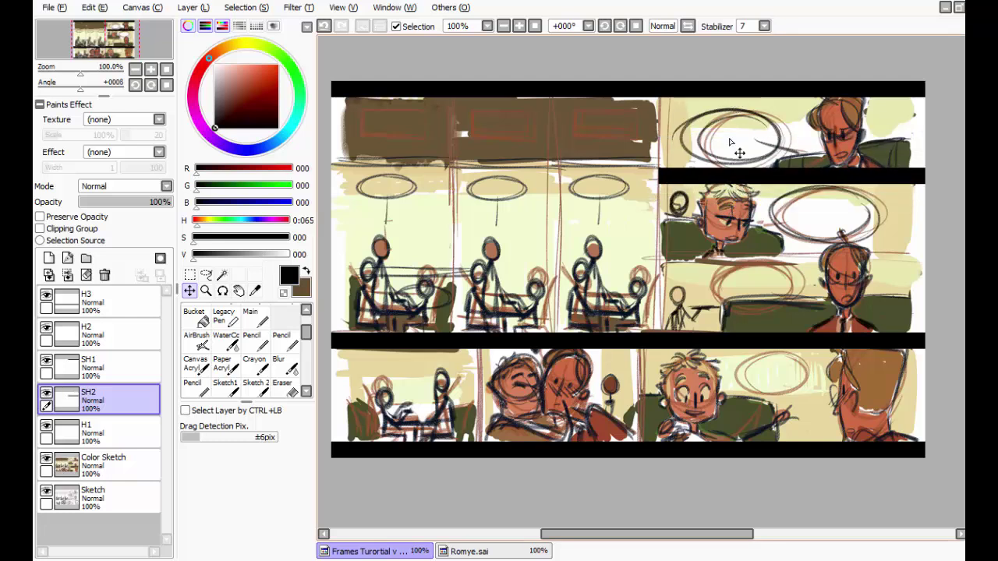
pyautogui.moveTo(733, 124); pyautogui.dragTo(723, 93)
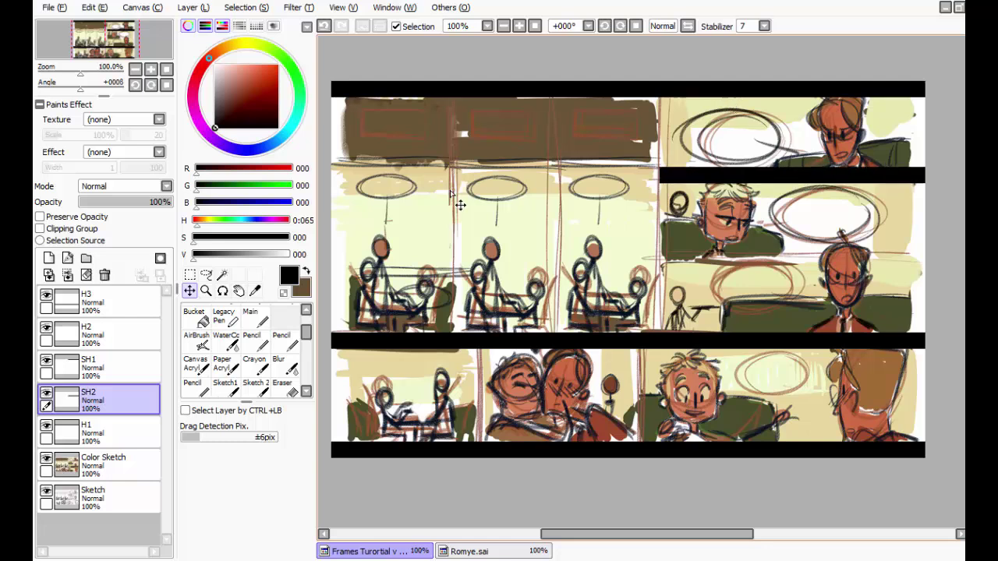
pyautogui.click(90, 365)
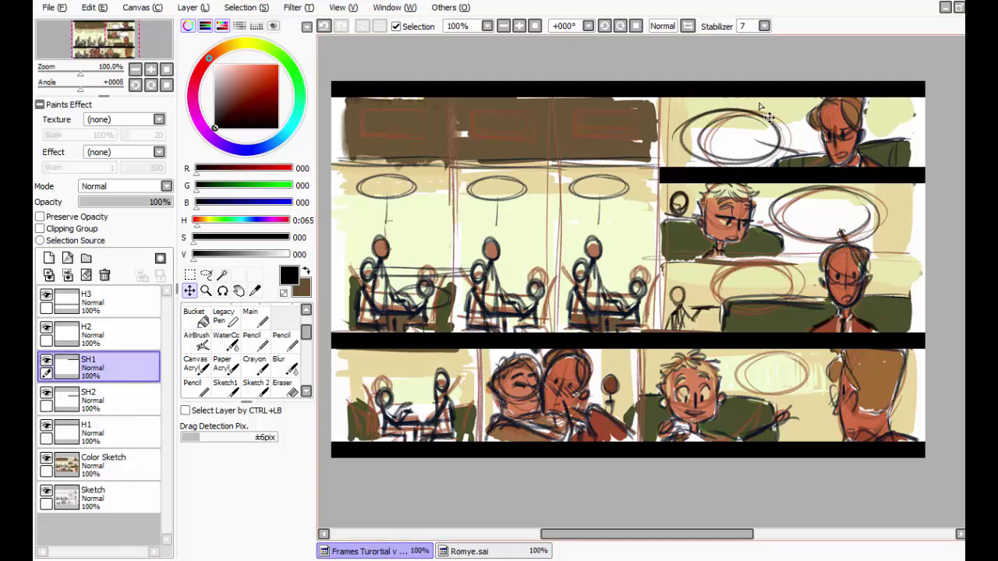
pyautogui.moveTo(755, 95); pyautogui.dragTo(752, 258)
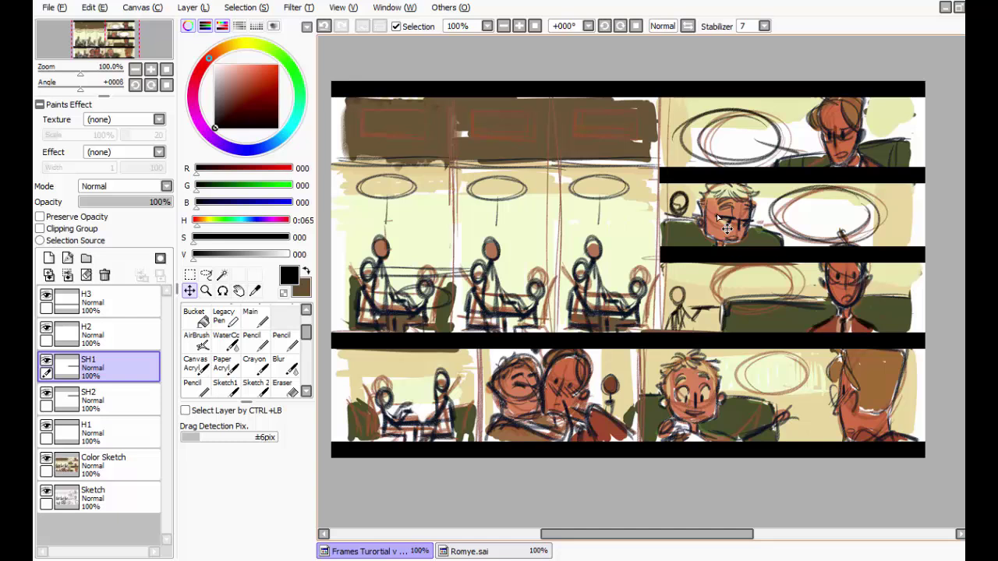
# Step: Select the full-width bar along the page's upper edge and copy it from the H1 layer onto two new layers
pyautogui.click(190, 289)
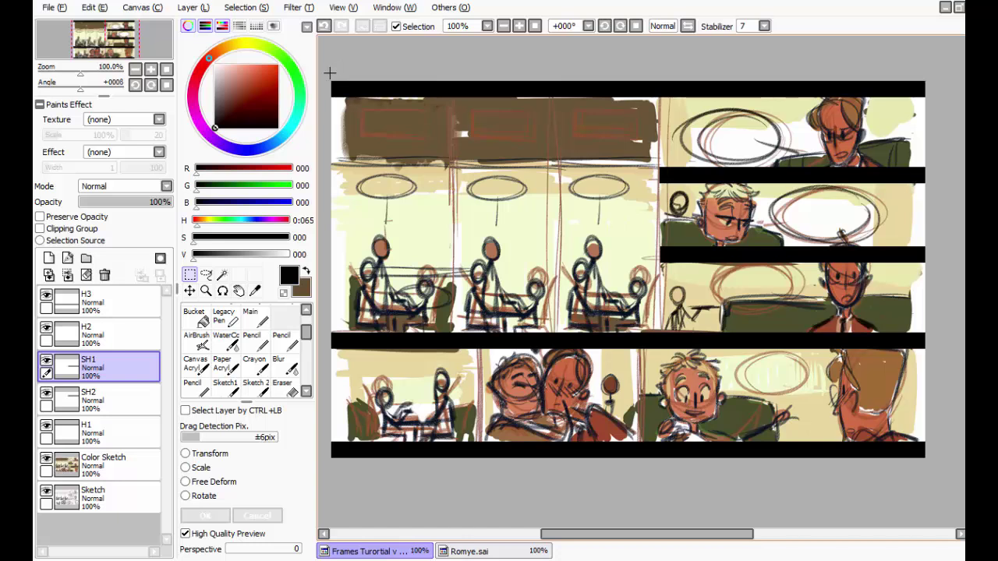
pyautogui.hscroll(3, 909, 105)
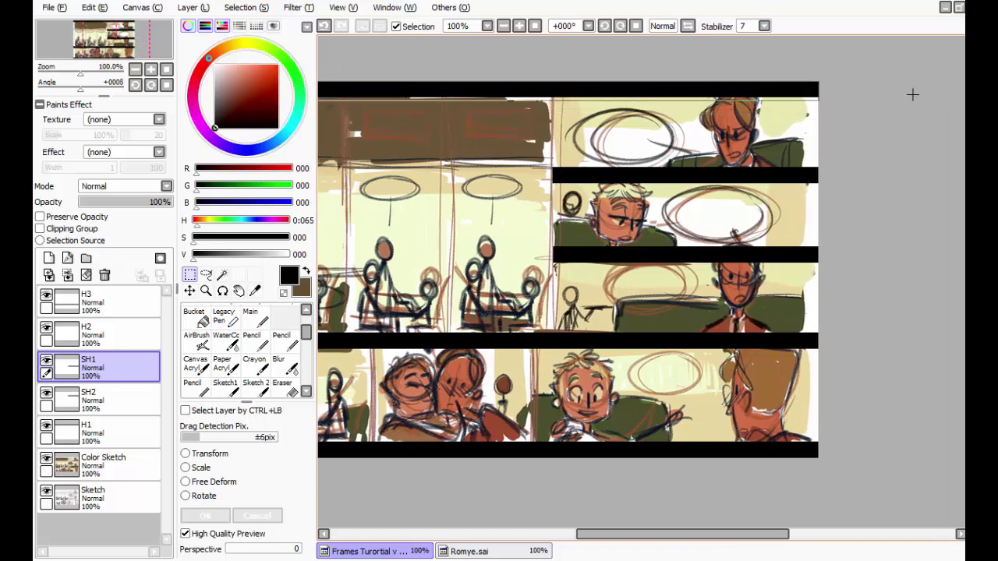
pyautogui.hotkey('ctrl', 'a')
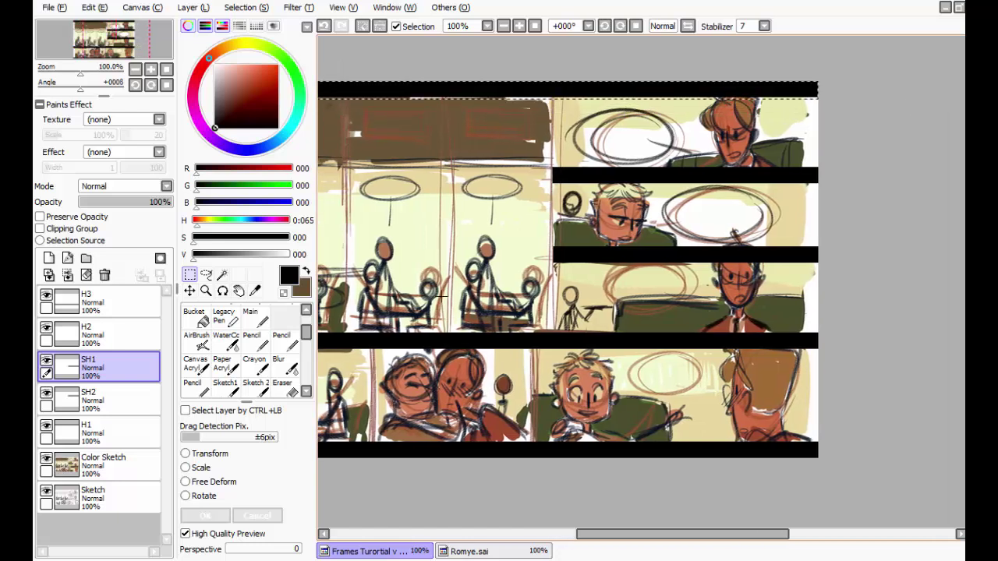
pyautogui.click(105, 440)
pyautogui.moveTo(407, 367); pyautogui.dragTo(543, 372)
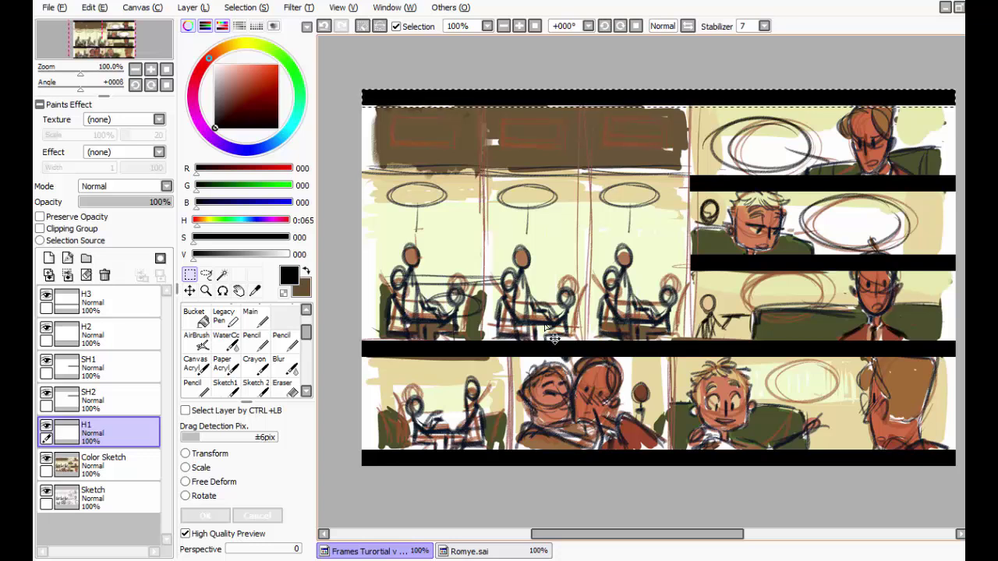
pyautogui.hotkey('ctrl', 'shift', 'n')
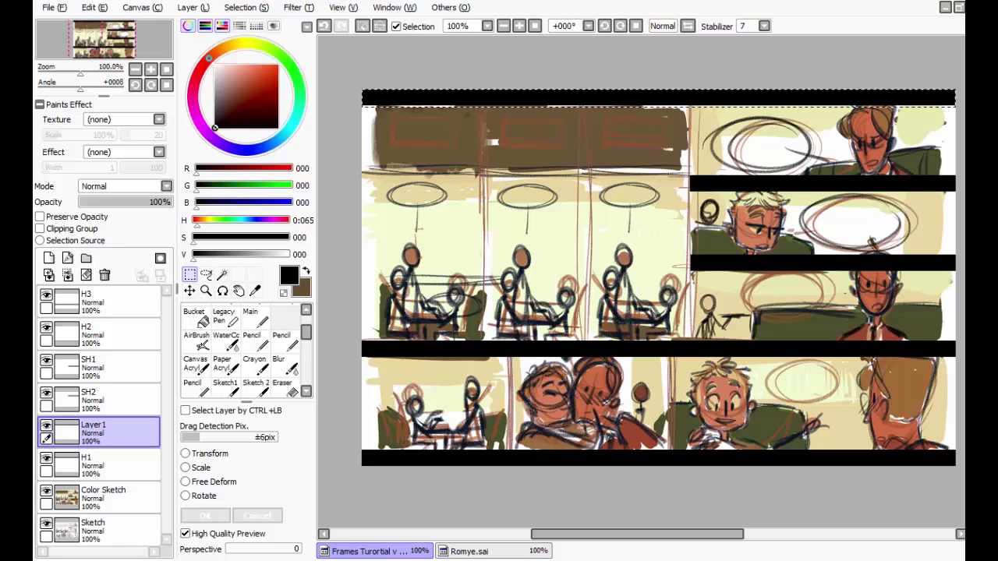
pyautogui.hotkey('ctrl', 'shift', 'n')
# Step: Rename the lower full-width copy, Layer1, as V1
pyautogui.click(95, 427)
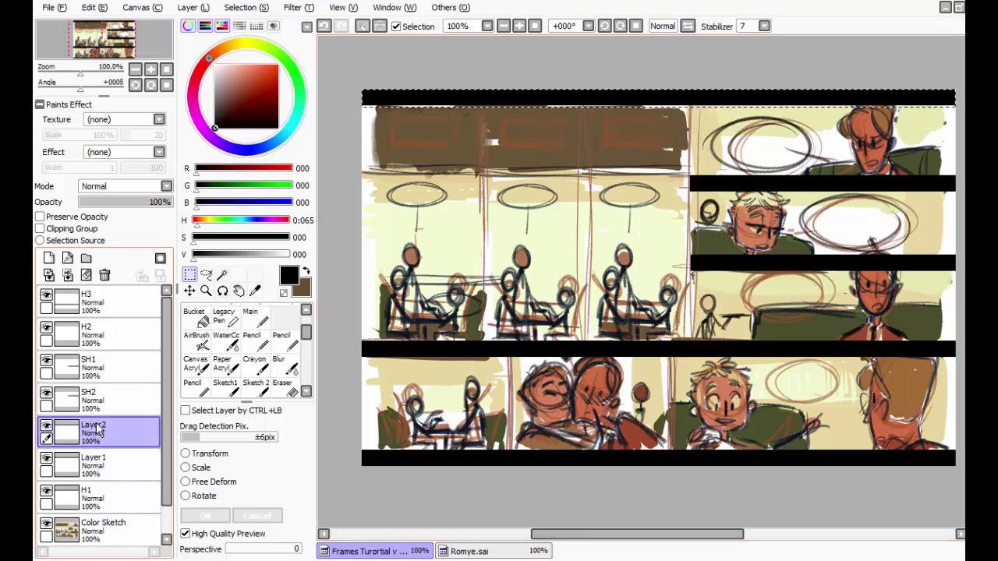
pyautogui.click(93, 460)
pyautogui.doubleClick(93, 460)
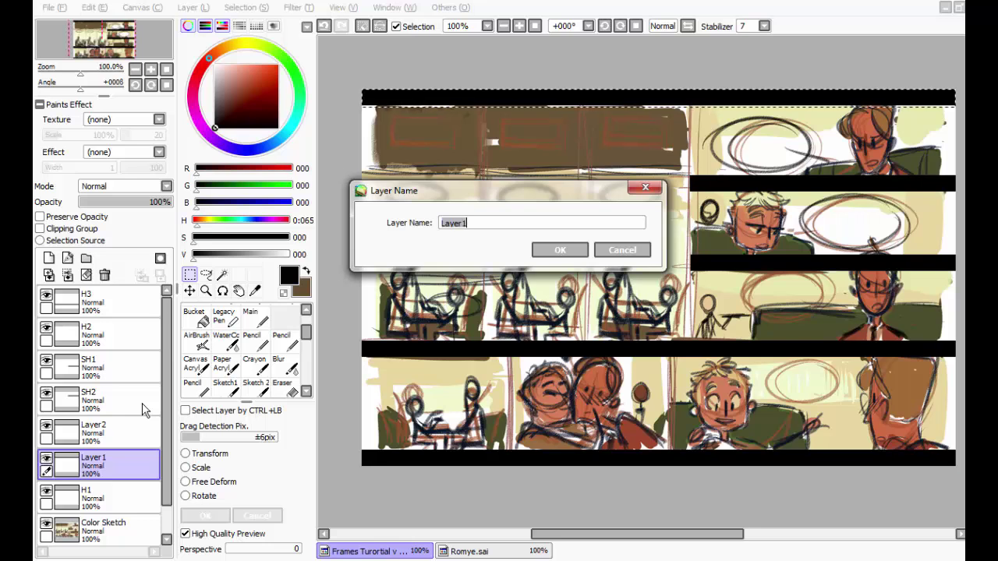
pyautogui.press('BackSpace')
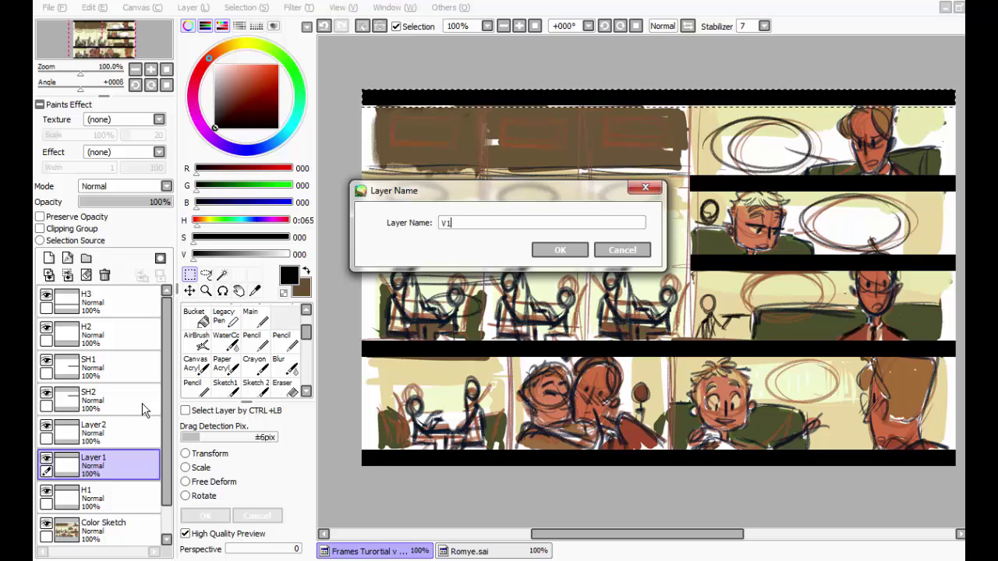
pyautogui.click(546, 256)
# Step: Rename the upper full-width copy, Layer2, as V2 and clear the selection
pyautogui.click(87, 441)
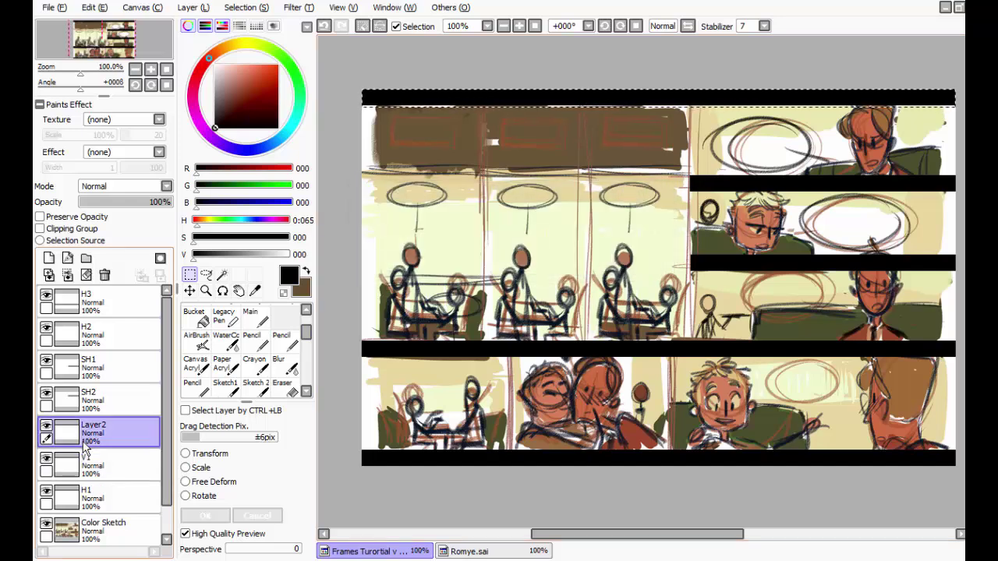
pyautogui.click(85, 405)
pyautogui.click(84, 427)
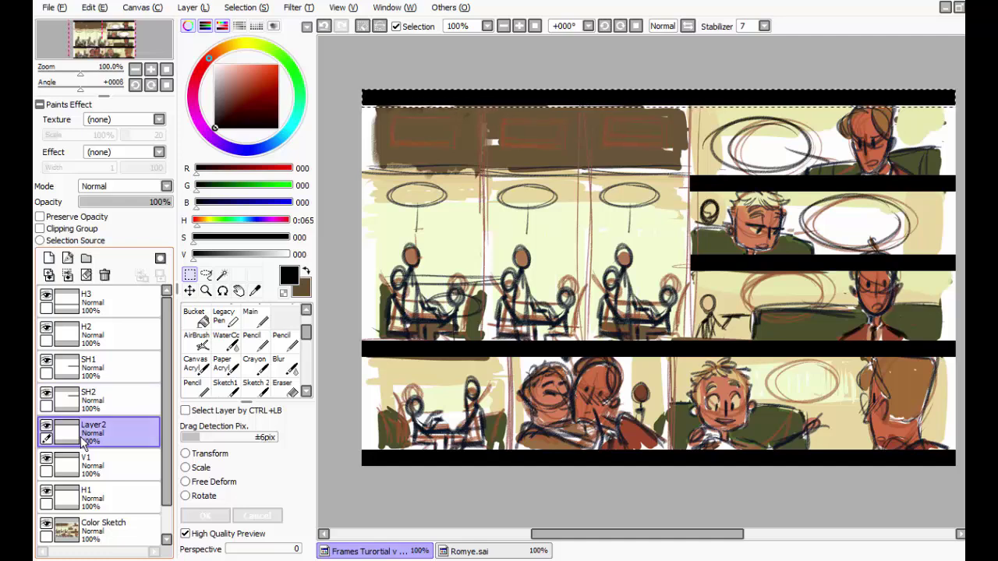
pyautogui.doubleClick(84, 442)
pyautogui.press('BackSpace')
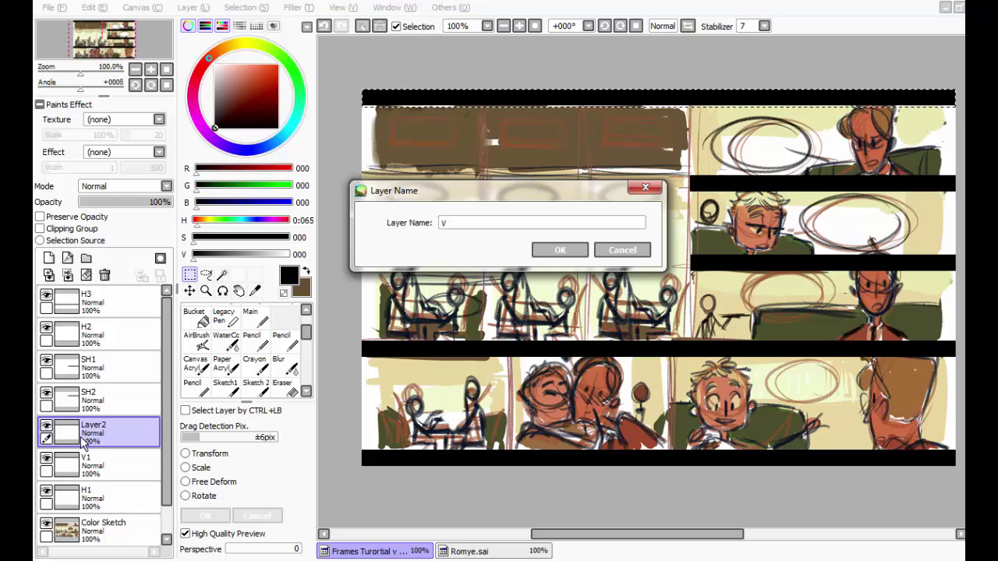
pyautogui.press('Return')
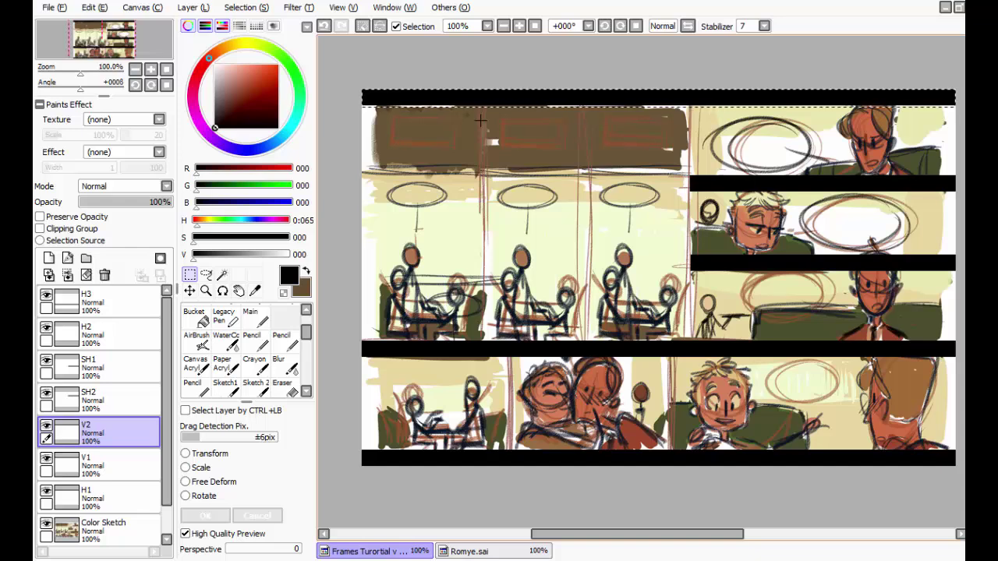
pyautogui.hotkey('ctrl', 'd')
# Step: Try to move the V2 bar down and rotate it with Transform, and undo both changes
pyautogui.click(190, 290)
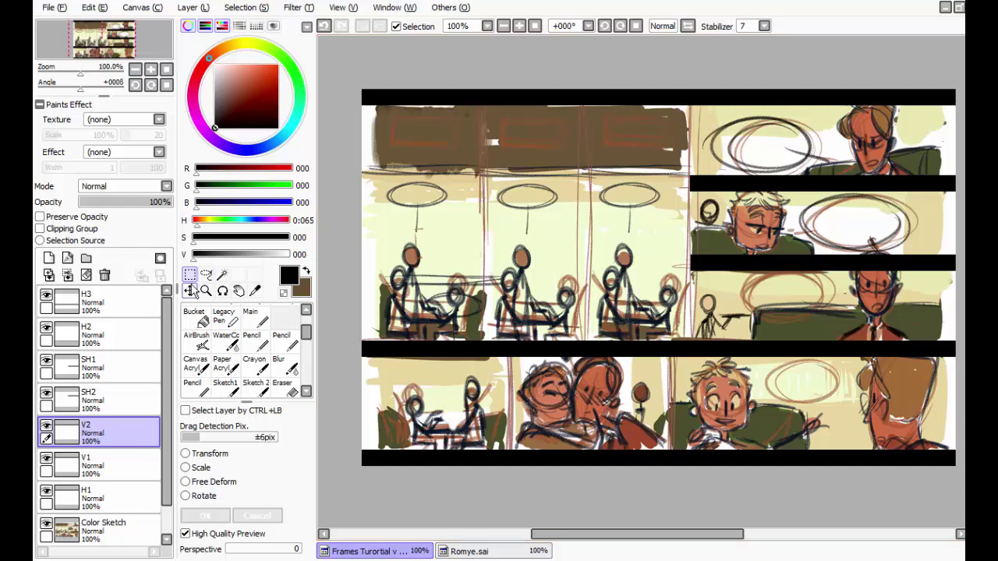
pyautogui.moveTo(490, 107); pyautogui.dragTo(455, 175)
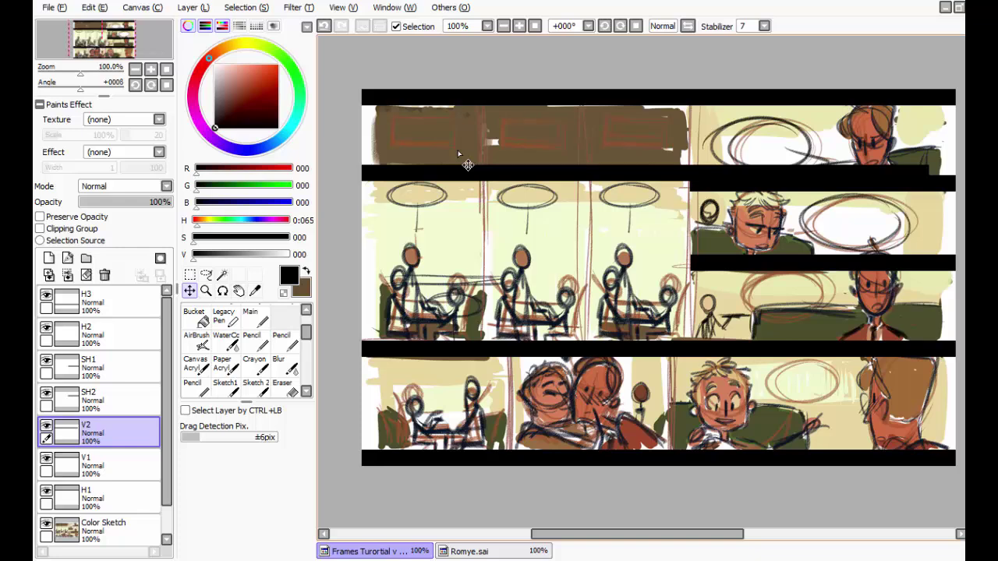
pyautogui.hotkey('ctrl', 't')
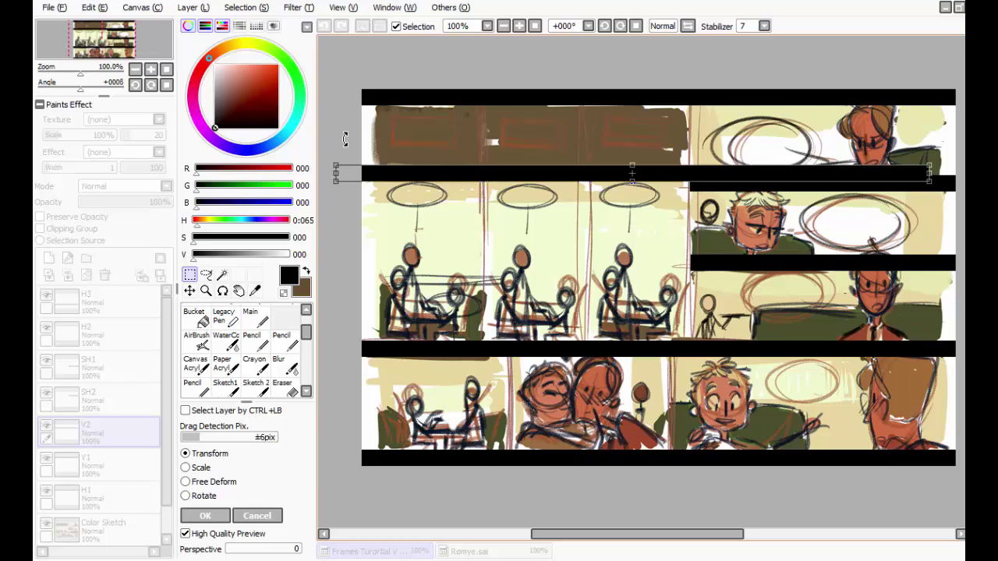
pyautogui.moveTo(348, 302); pyautogui.dragTo(496, 496)
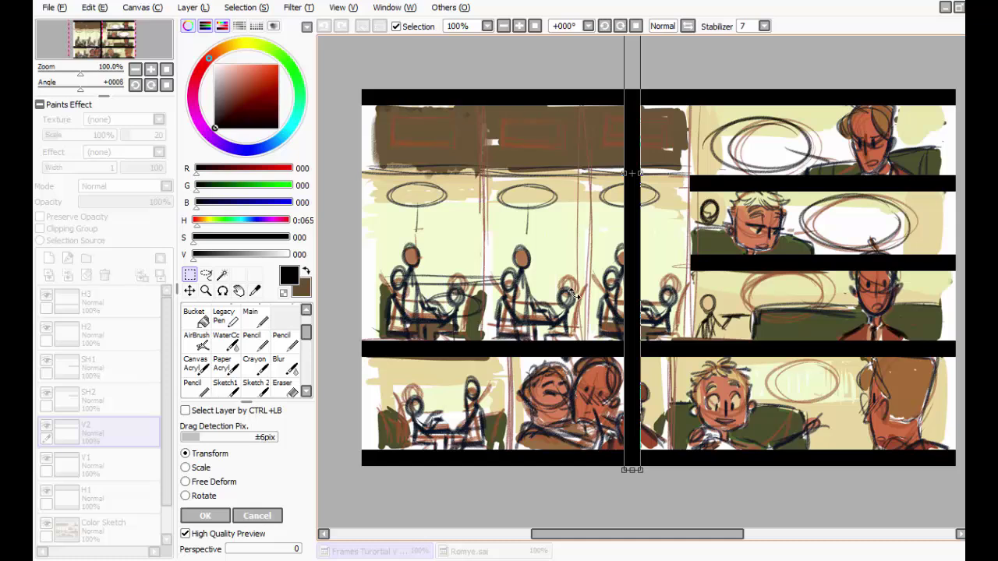
pyautogui.moveTo(558, 290); pyautogui.dragTo(538, 415)
pyautogui.moveTo(462, 251); pyautogui.dragTo(439, 160)
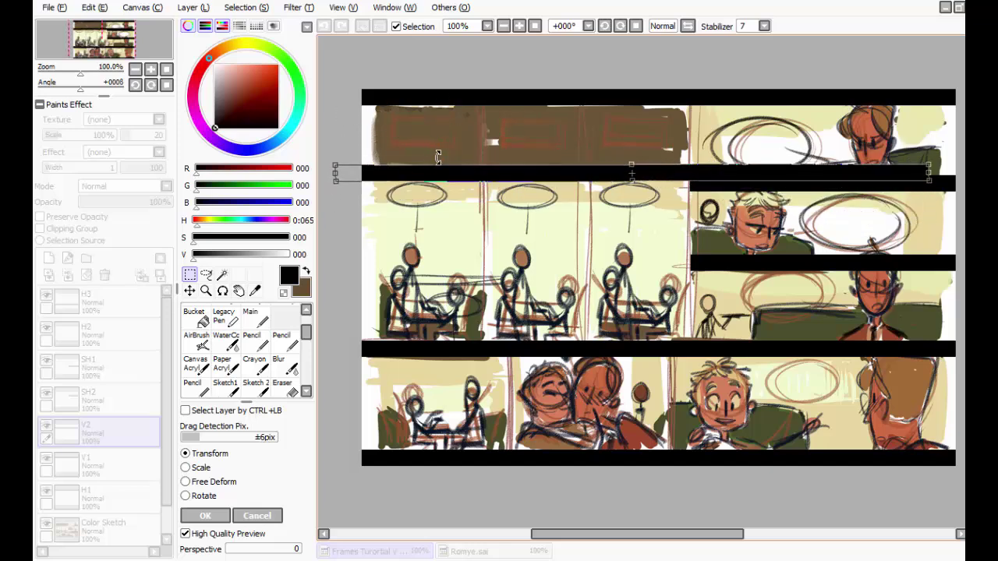
pyautogui.click(207, 516)
pyautogui.hotkey('ctrl', 'z')
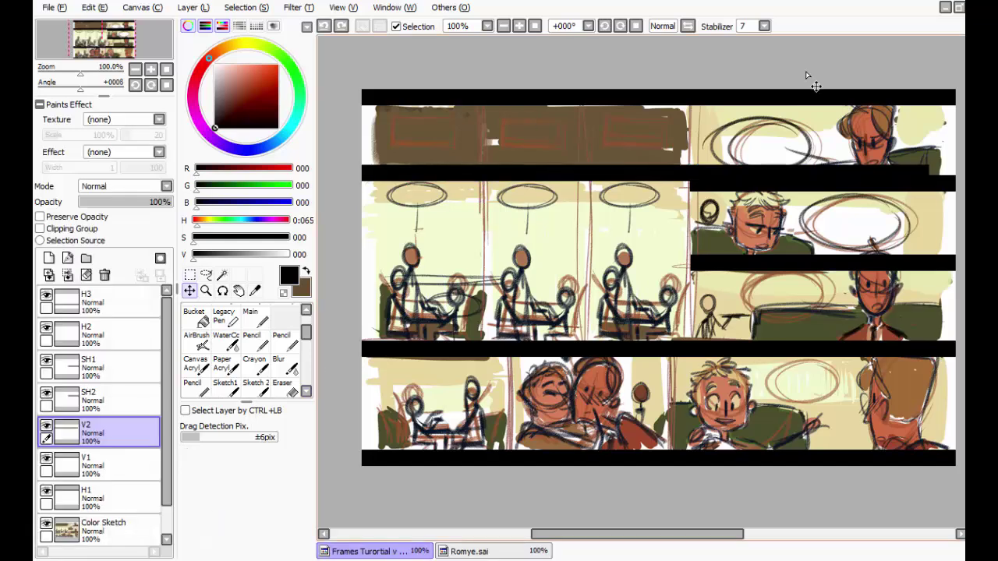
pyautogui.hotkey('ctrl', 'z')
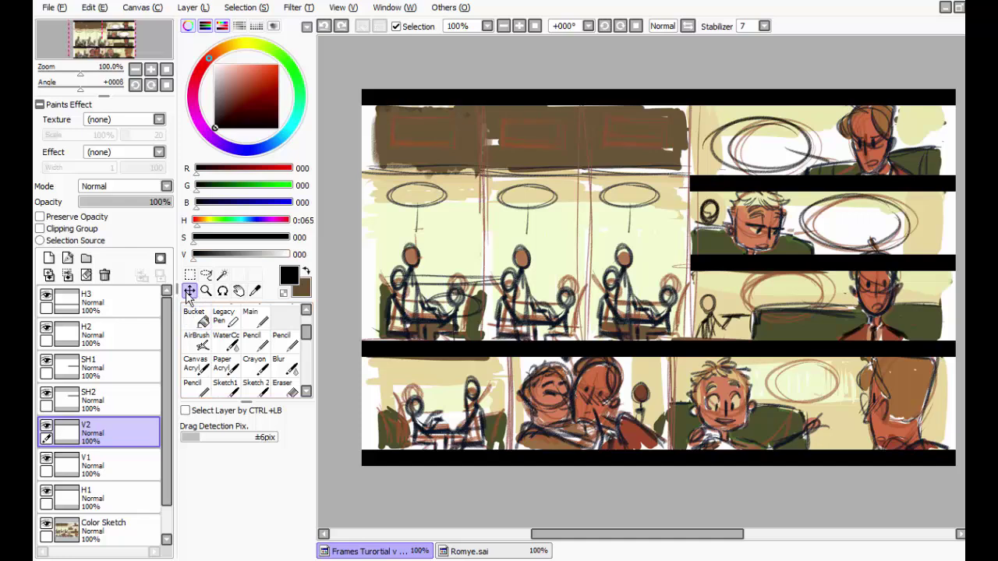
# Step: Move the V2 bar down, rotate it to vertical with Transform, and place it along the page's left edge
pyautogui.moveTo(507, 97); pyautogui.dragTo(507, 158)
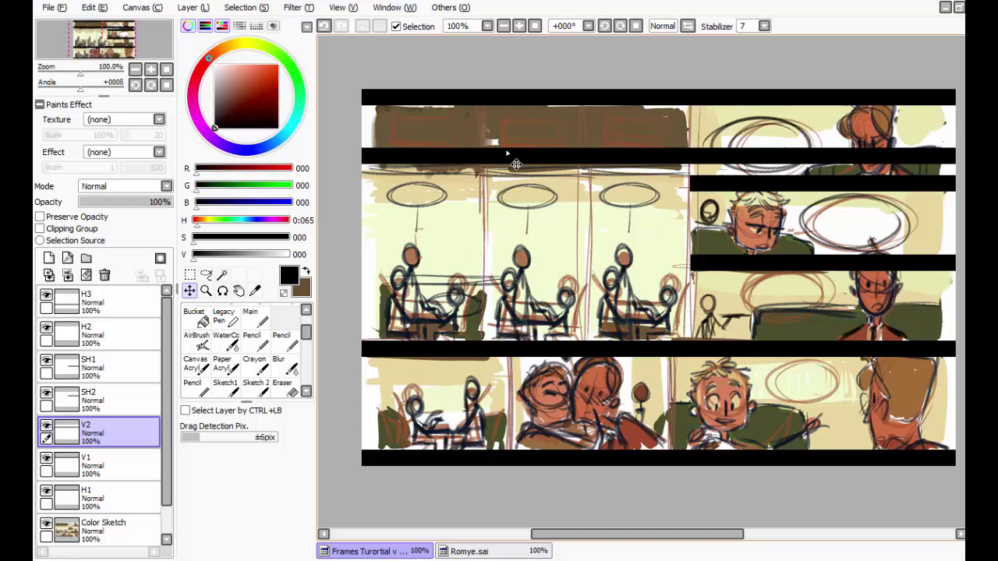
pyautogui.hotkey('ctrl', 't')
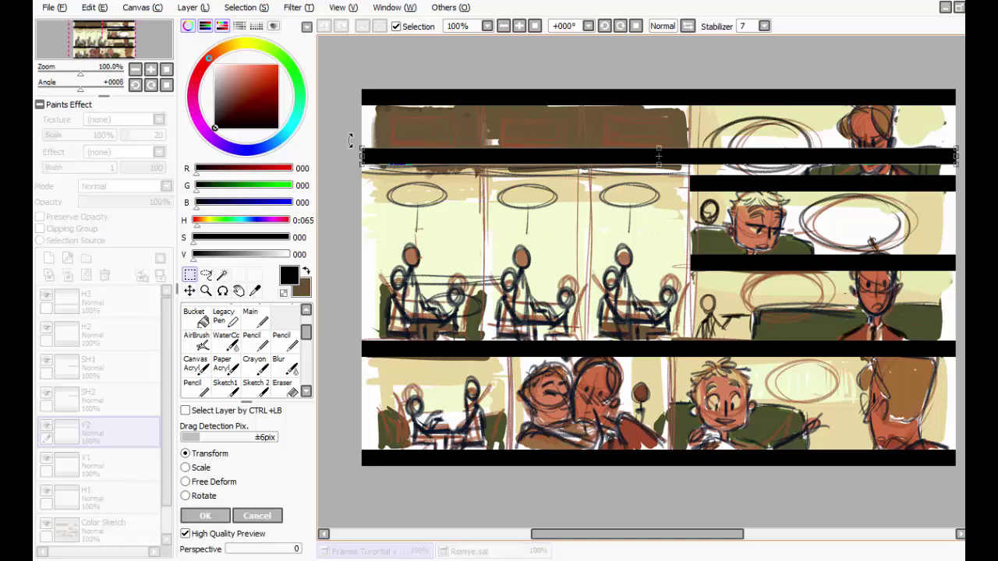
pyautogui.moveTo(350, 141); pyautogui.dragTo(587, 446)
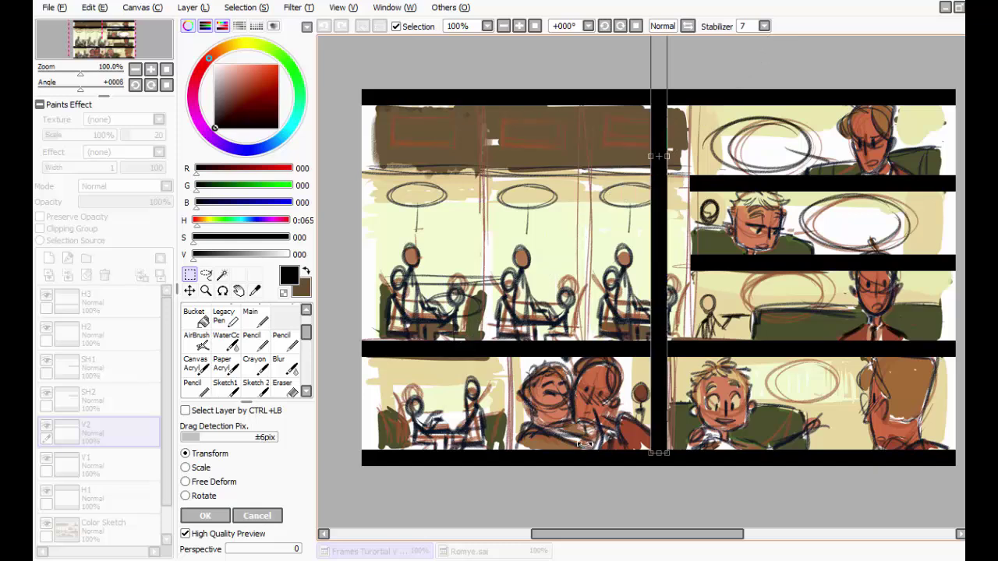
pyautogui.click(204, 517)
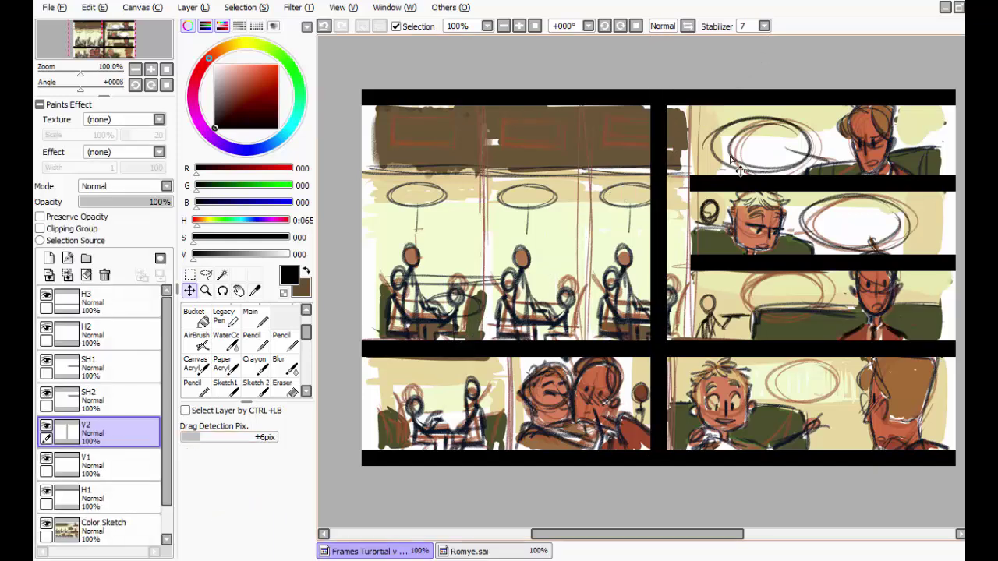
pyautogui.moveTo(659, 207); pyautogui.dragTo(374, 224)
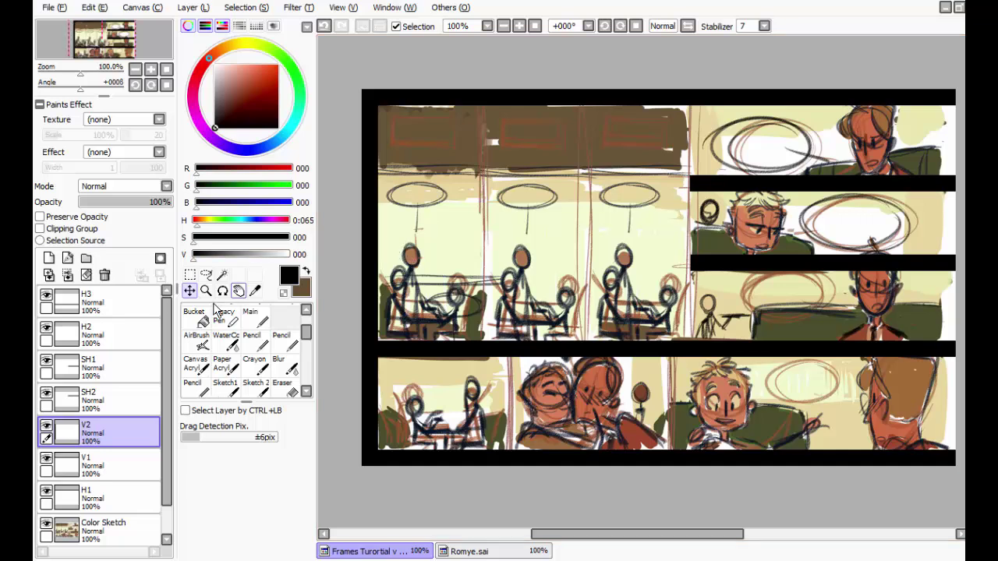
# Step: Rotate the V1 bar to vertical with Transform and place it flush along the page's right edge
pyautogui.click(92, 468)
pyautogui.hotkey('ctrl', 't')
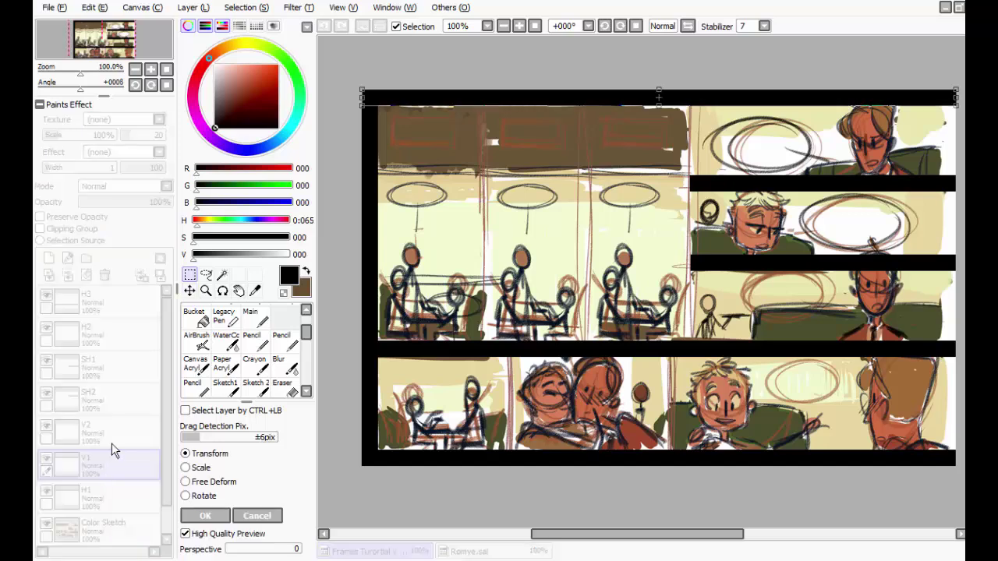
pyautogui.moveTo(341, 78); pyautogui.dragTo(501, 503)
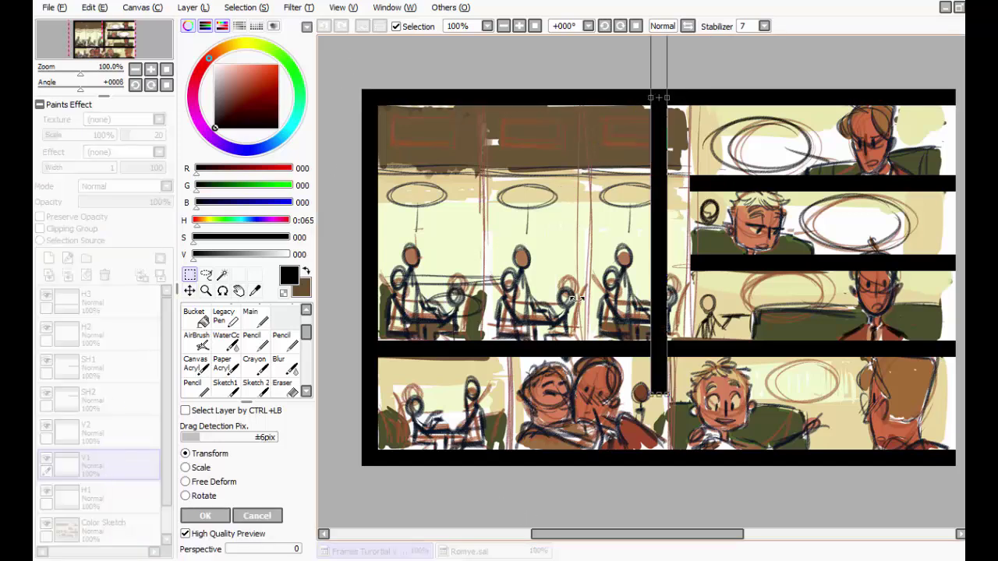
pyautogui.moveTo(665, 258); pyautogui.dragTo(949, 357)
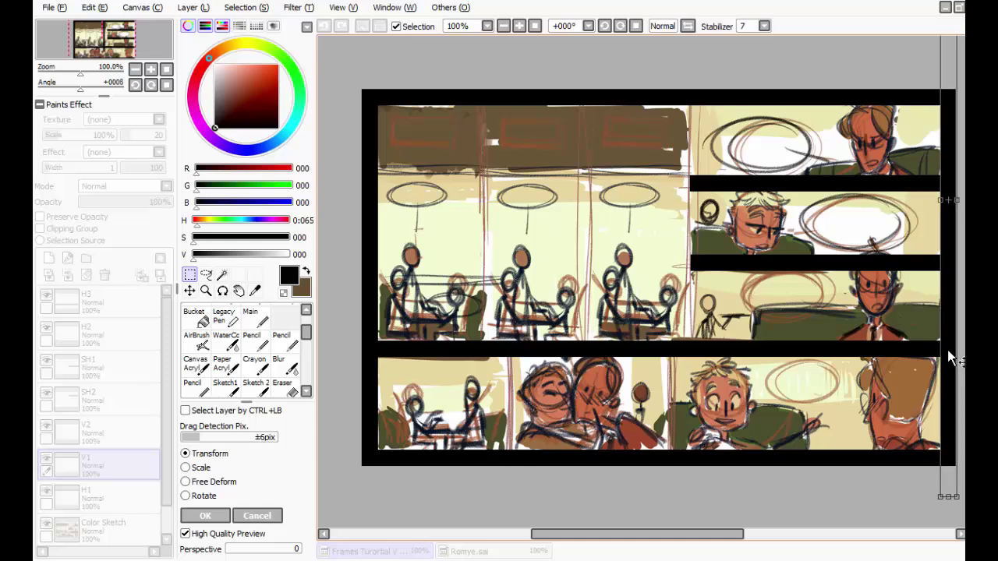
pyautogui.moveTo(807, 63); pyautogui.dragTo(508, 205)
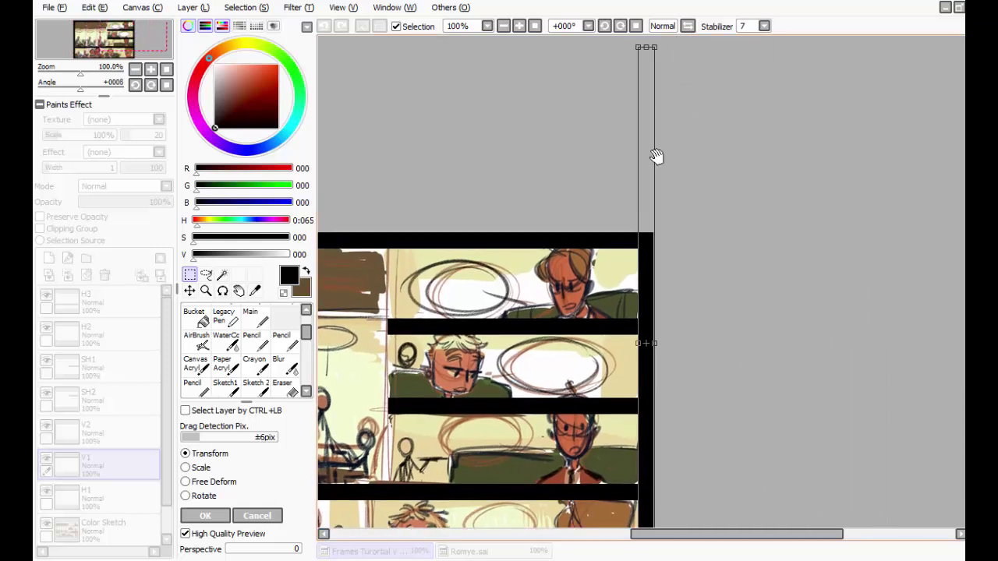
pyautogui.moveTo(566, 143); pyautogui.dragTo(690, 0)
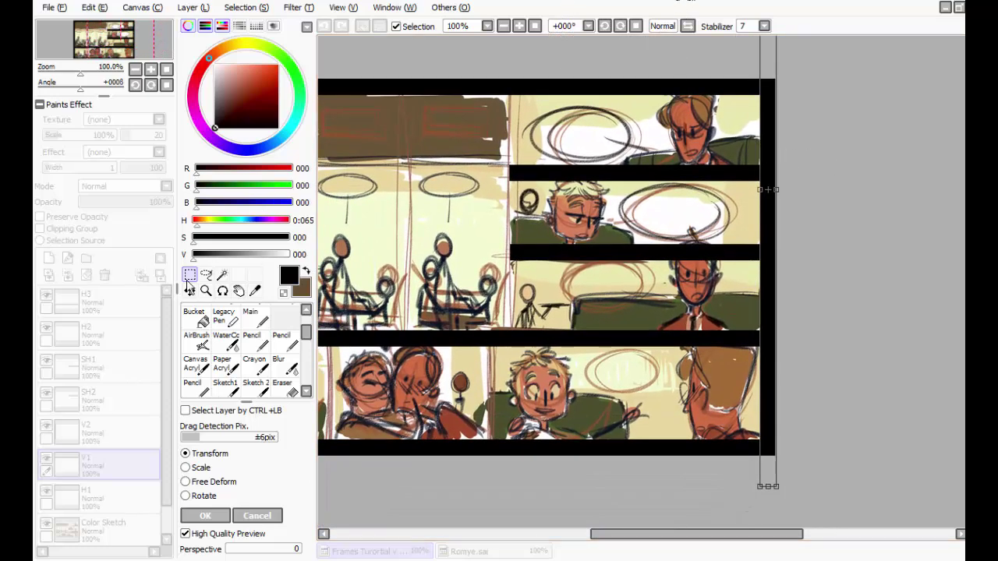
pyautogui.click(218, 514)
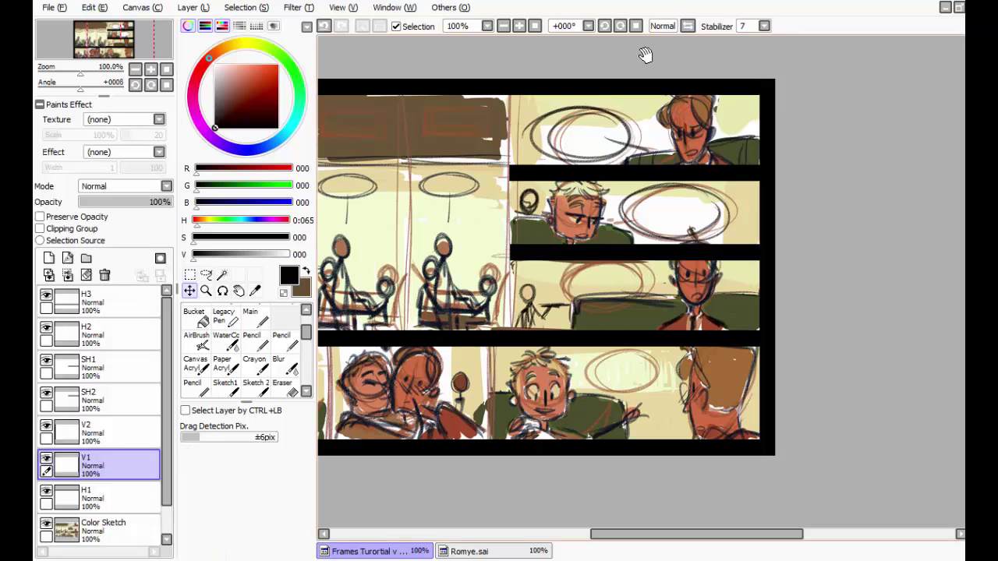
pyautogui.moveTo(635, 73); pyautogui.dragTo(789, 85)
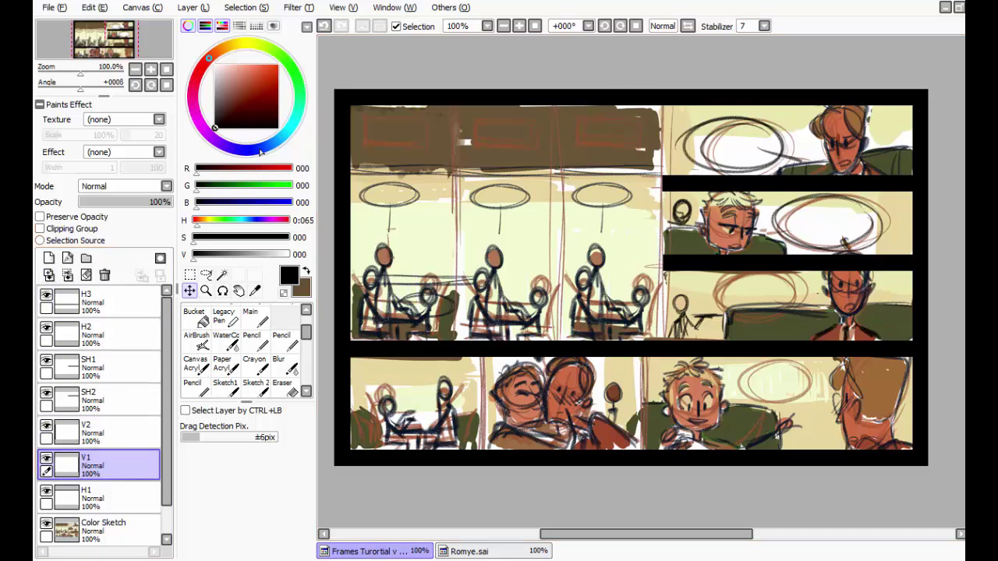
# Step: Select the V2 bar from the page top down to the full-width bar above the bottom row, and copy it onto three new layers
pyautogui.click(189, 275)
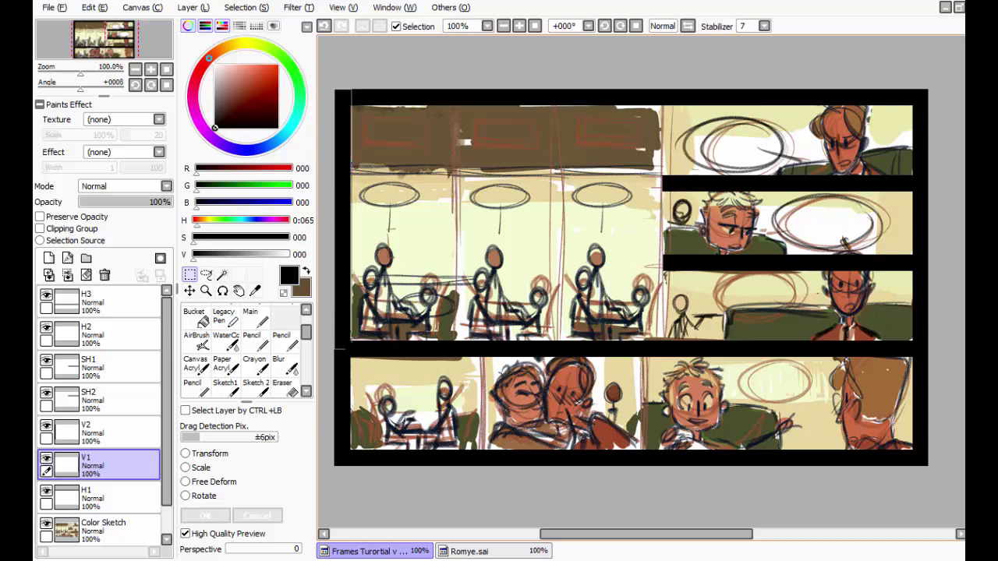
pyautogui.moveTo(335, 90); pyautogui.dragTo(352, 350)
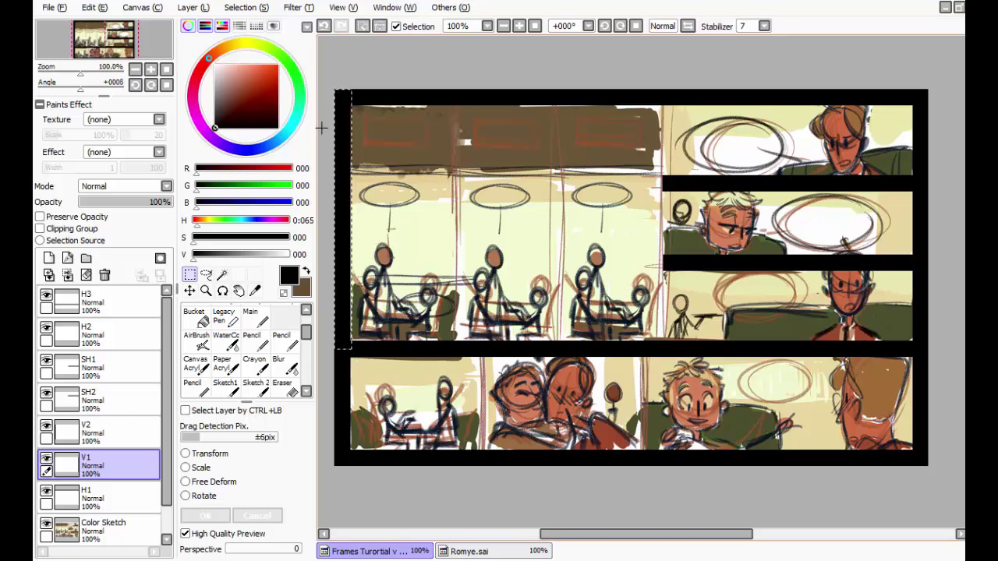
pyautogui.moveTo(335, 464); pyautogui.dragTo(344, 347)
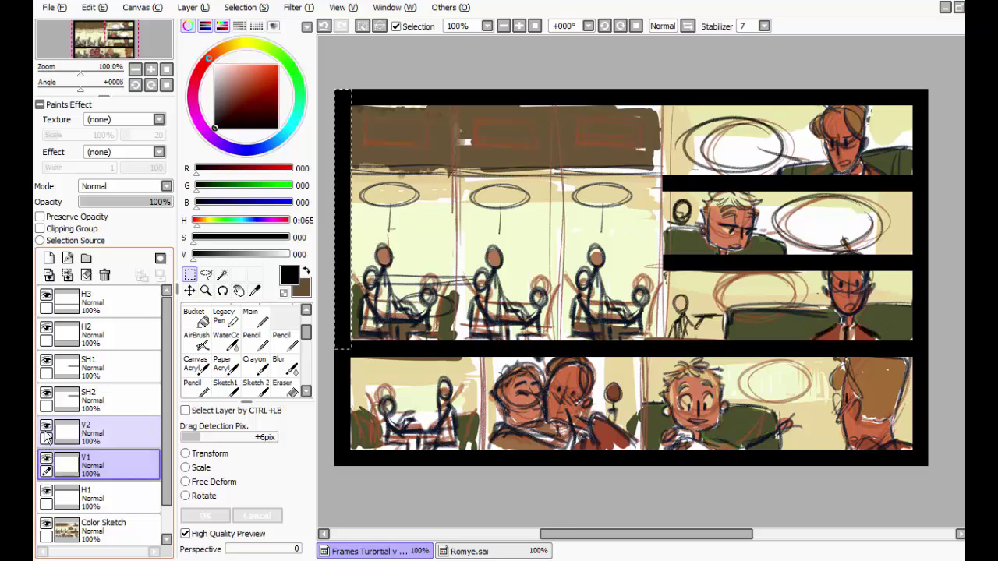
pyautogui.click(89, 441)
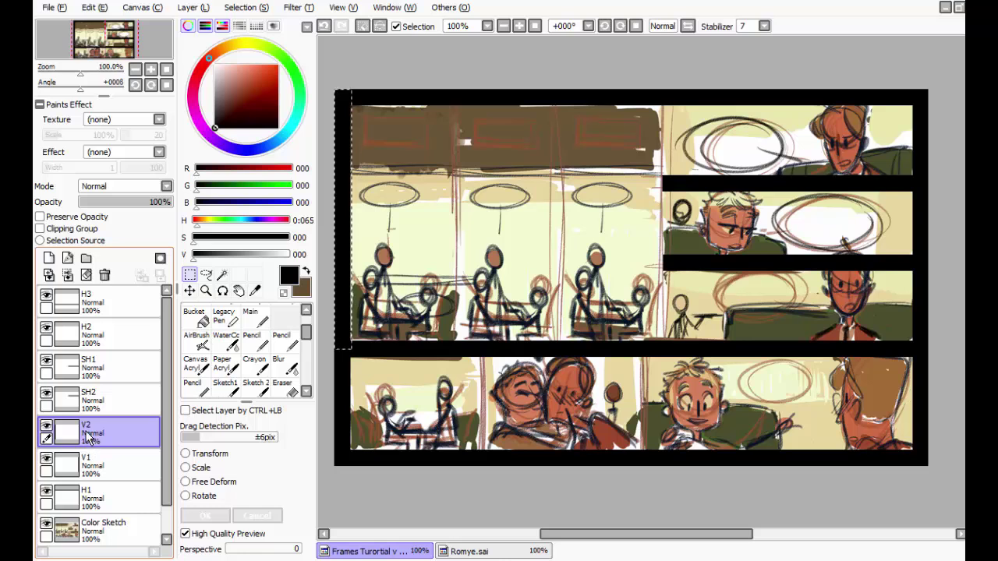
pyautogui.hotkey('ctrl', 'shift', 'n')
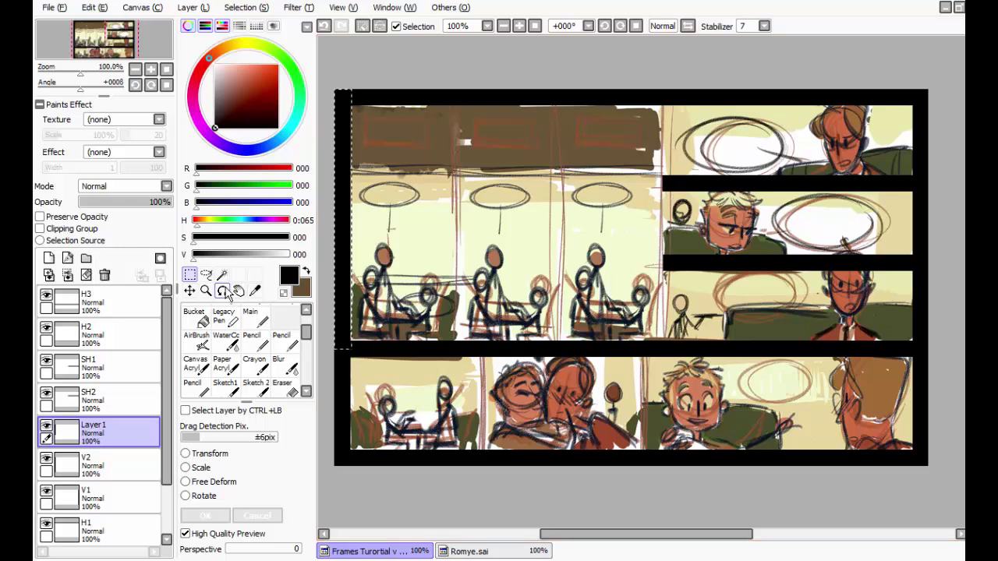
pyautogui.hotkey('ctrl', 'shift', 'n')
pyautogui.hotkey('ctrl', 'shift', 'n')
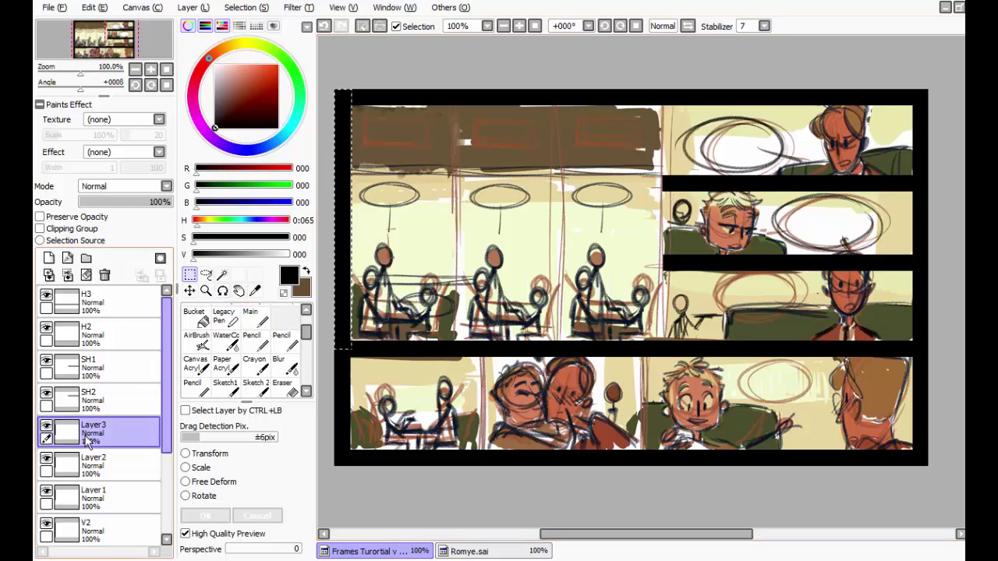
# Step: Rename the lowest short vertical bar copy, Layer1, as SV1
pyautogui.click(101, 492)
pyautogui.doubleClick(112, 490)
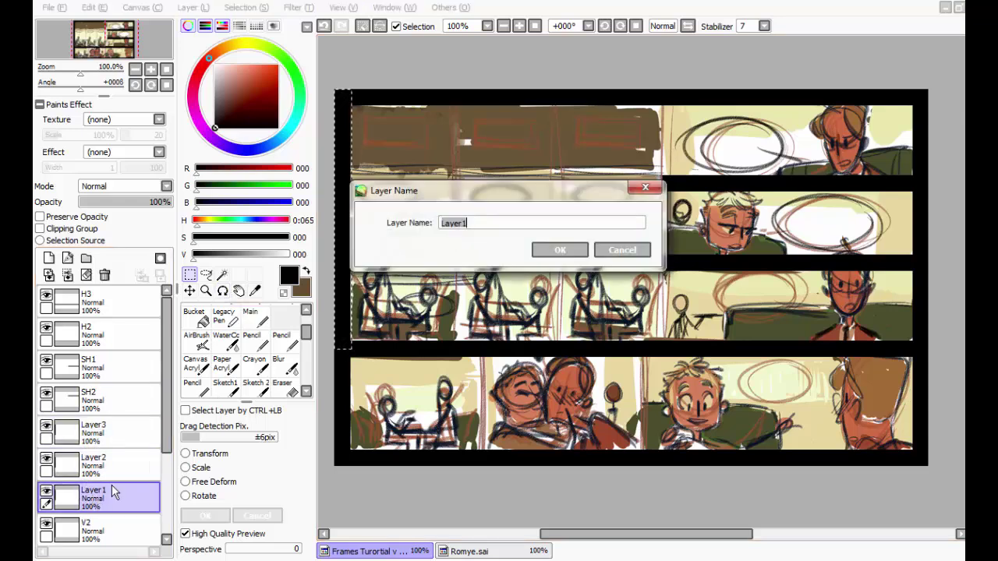
pyautogui.press('BackSpace')
pyautogui.write('S')
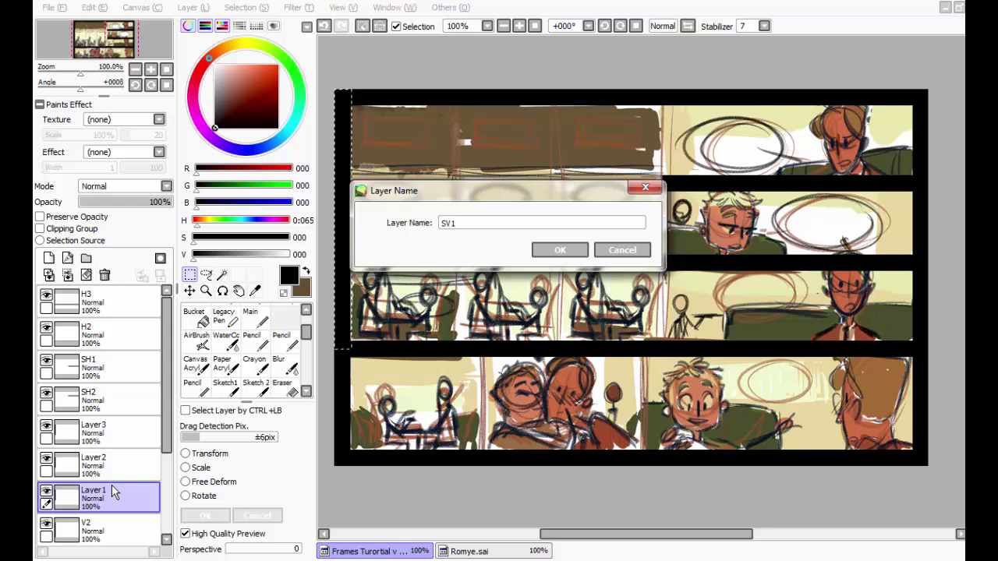
pyautogui.write('V1')
pyautogui.press('Return')
# Step: Rename the middle short vertical bar copy, Layer2, as SV2
pyautogui.click(92, 463)
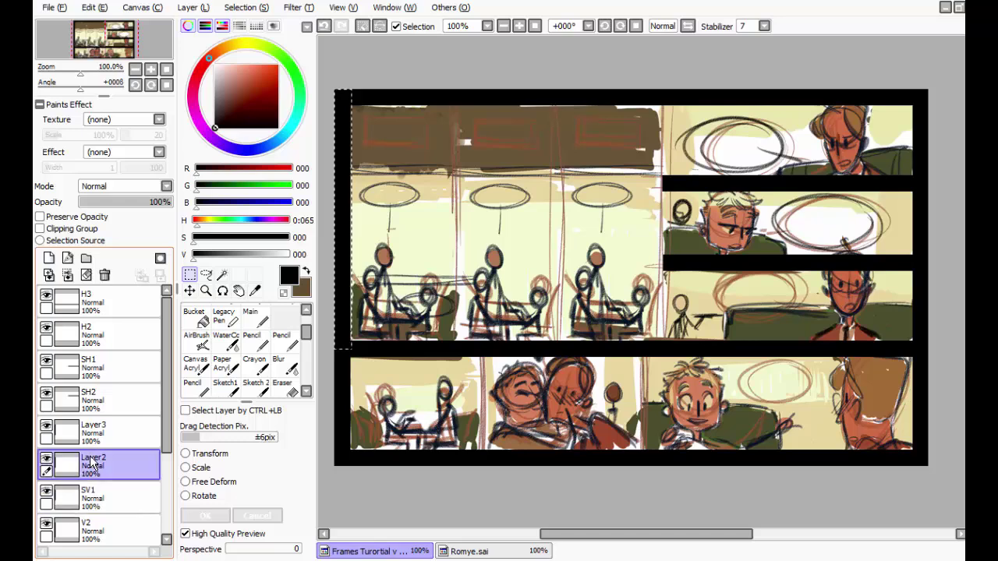
pyautogui.doubleClick(91, 462)
pyautogui.press('BackSpace')
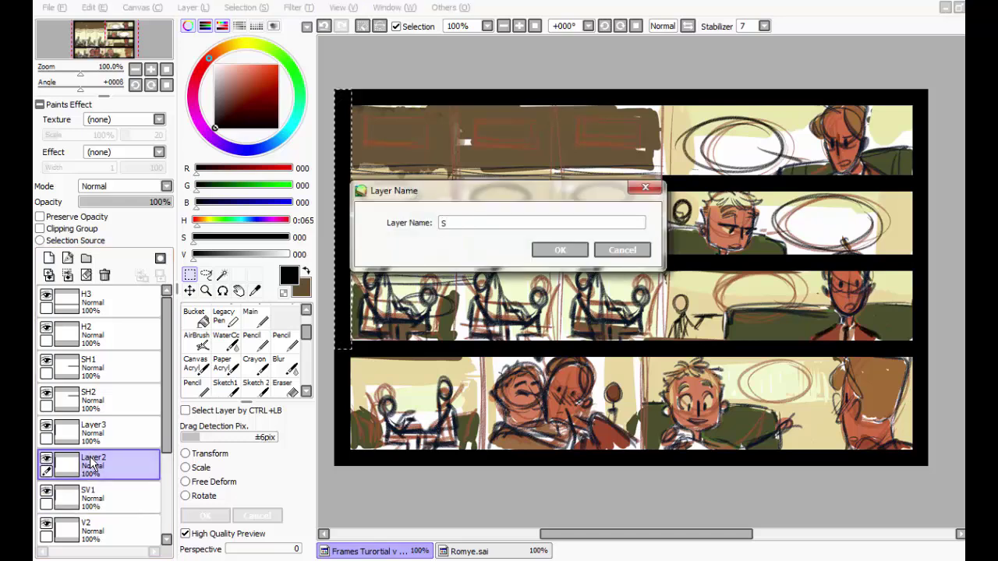
pyautogui.write('SV2')
pyautogui.press('Return')
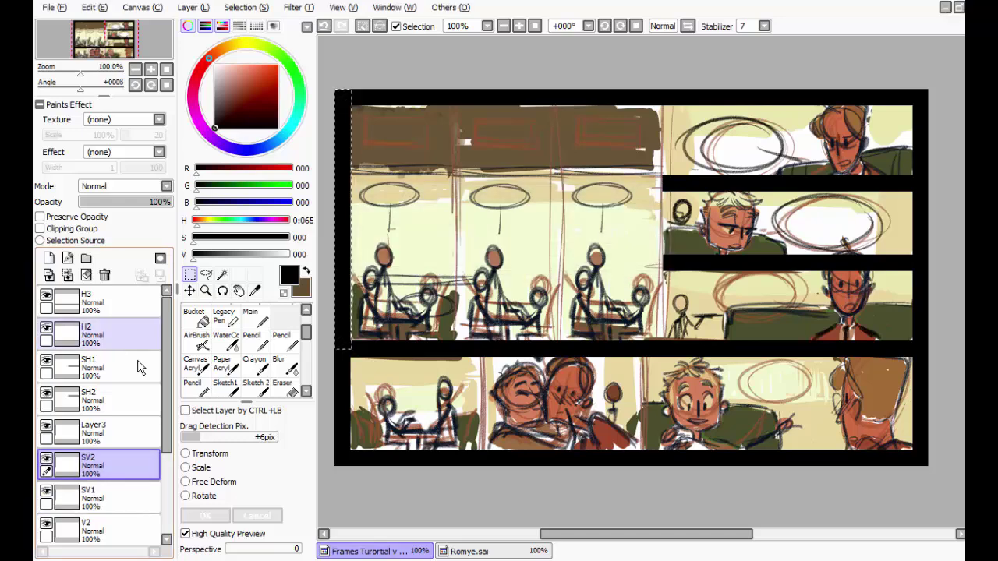
# Step: Rename the uppermost short vertical bar copy, Layer3, as SV3
pyautogui.click(95, 431)
pyautogui.doubleClick(95, 431)
pyautogui.press('BackSpace')
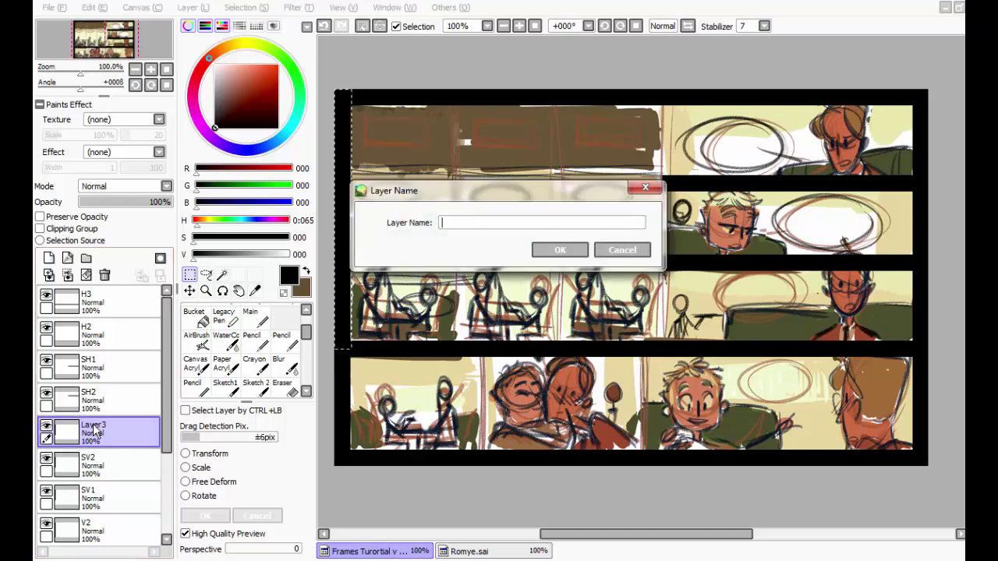
pyautogui.write('SV3')
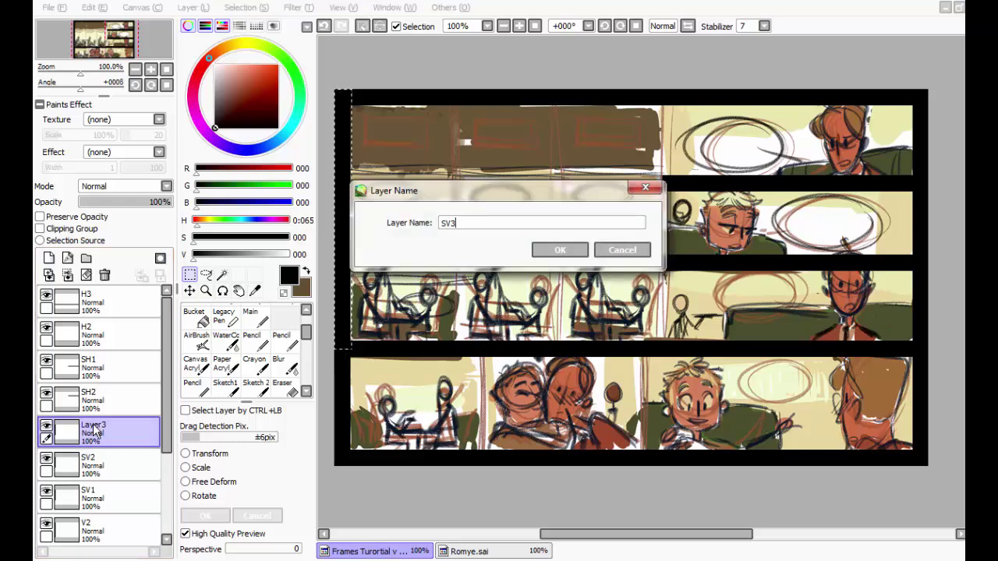
pyautogui.press('Return')
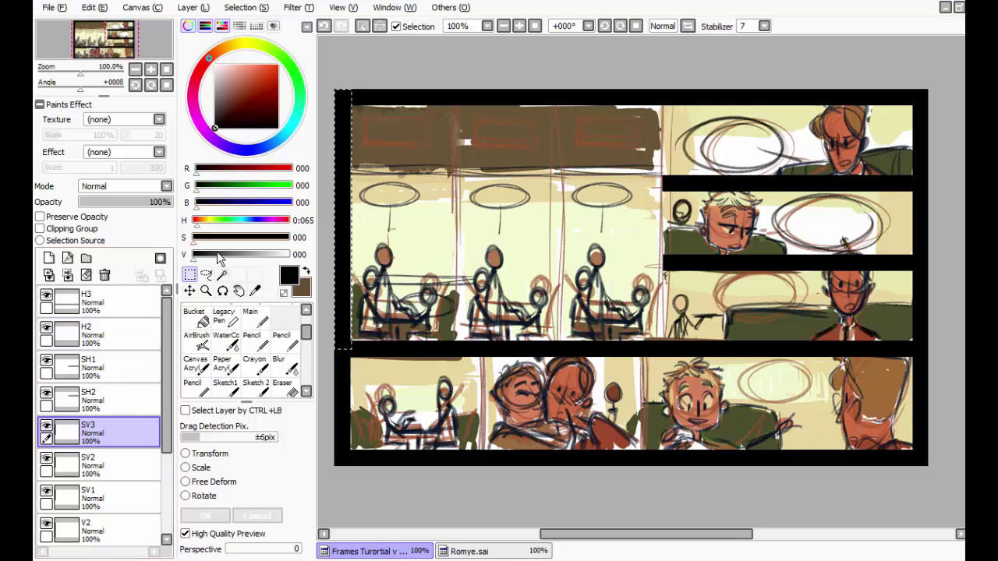
# Step: Move the SV3 bar onto the sketched divider between the first and second tall panels and clear the selection
pyautogui.click(189, 290)
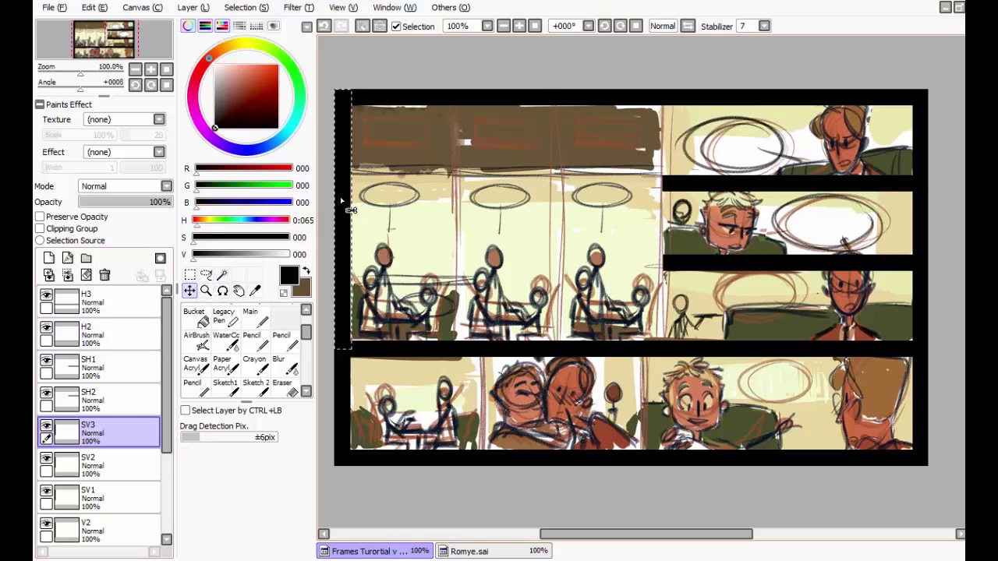
pyautogui.moveTo(345, 196); pyautogui.dragTo(469, 212)
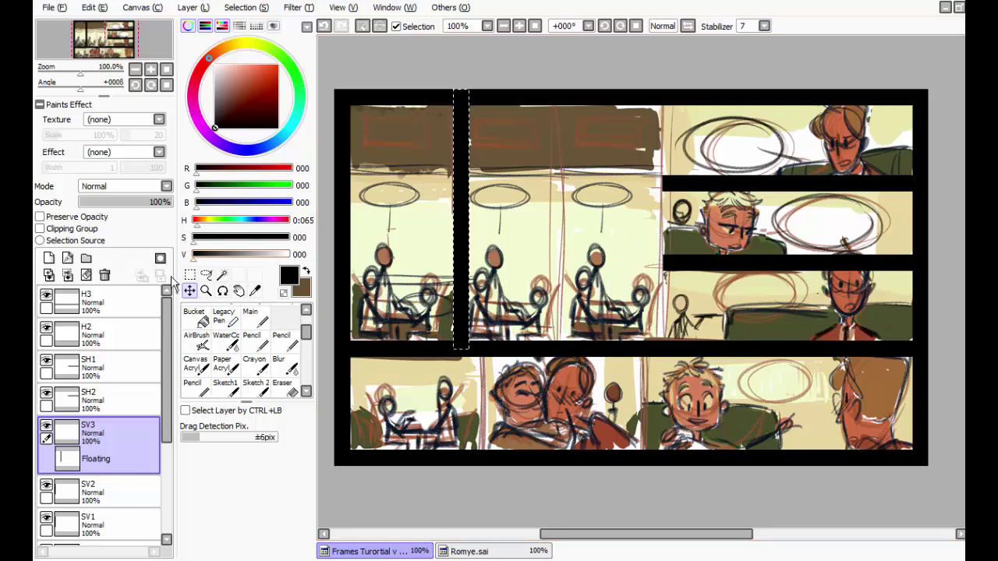
pyautogui.hotkey('ctrl', 'd')
# Step: Move the SV2 bar between the second and third tall panels, and the SV1 bar between the third tall panel and the stacked panels
pyautogui.click(70, 460)
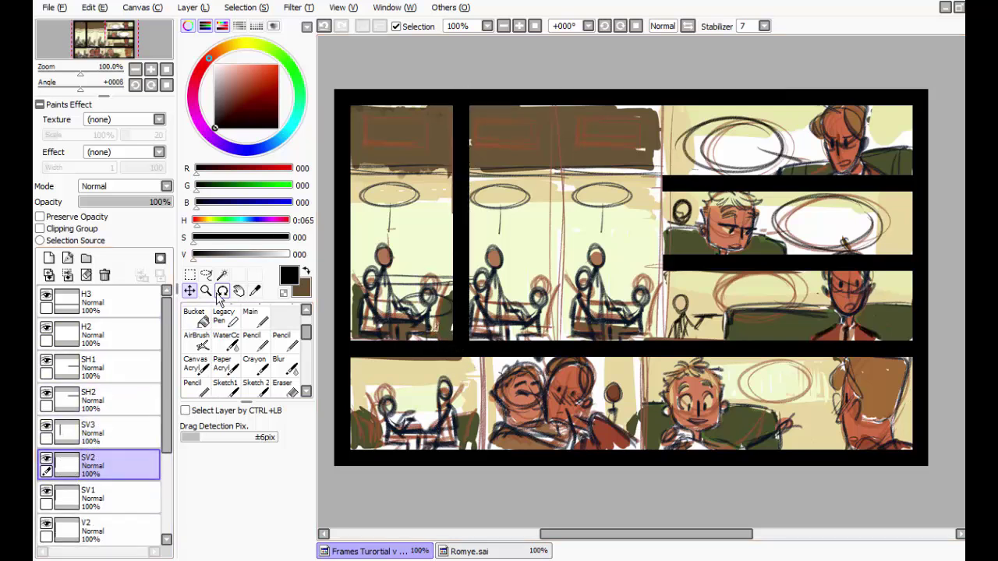
pyautogui.moveTo(347, 273); pyautogui.dragTo(558, 270)
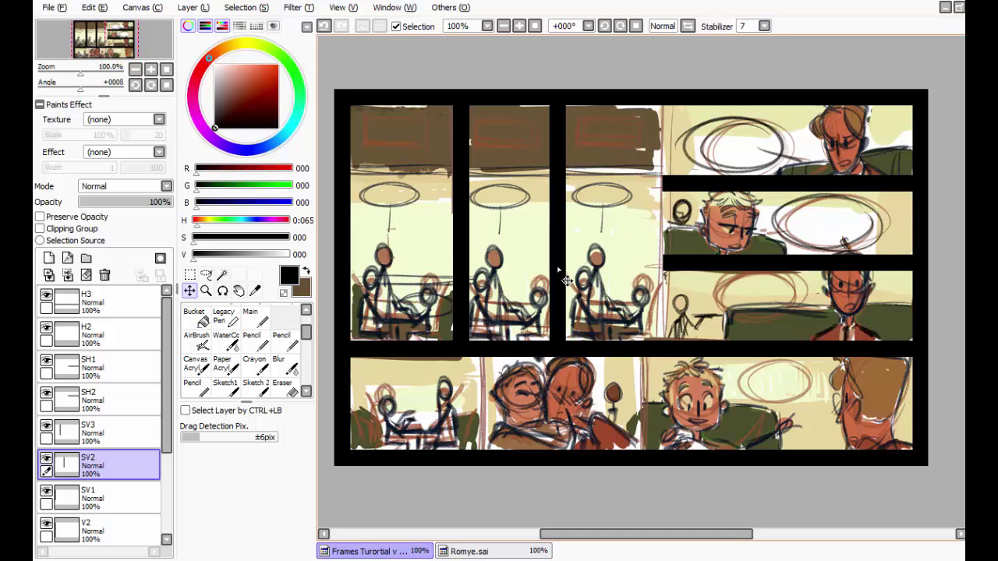
pyautogui.click(76, 497)
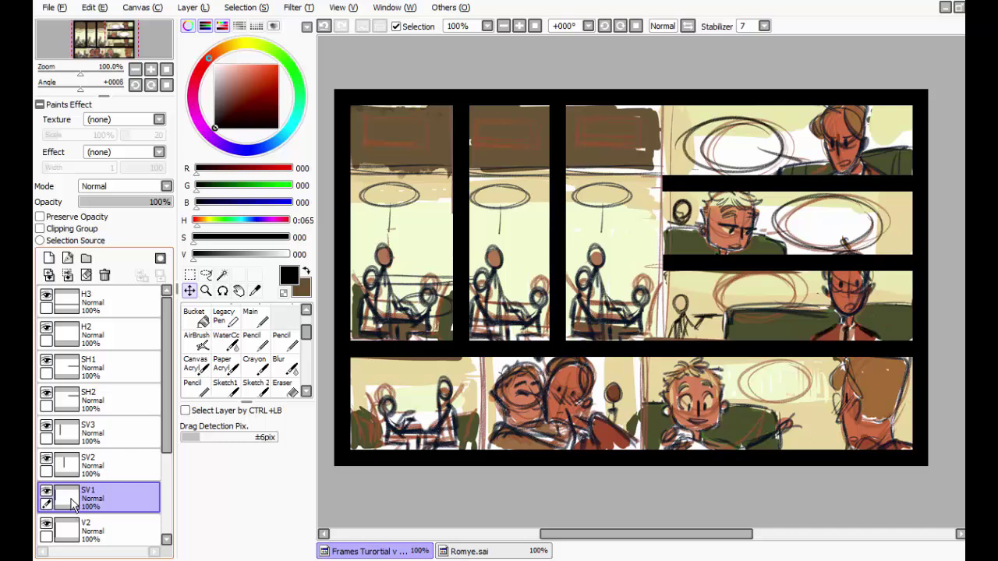
pyautogui.moveTo(339, 288); pyautogui.dragTo(669, 291)
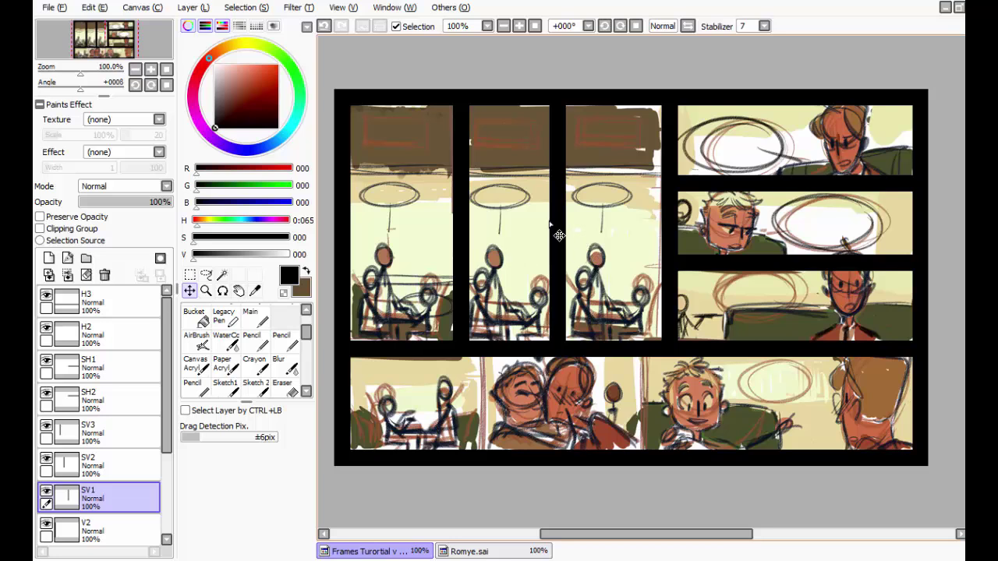
# Step: Nudge the SV1 bar slightly left and the SV2 bar slightly right to even out the tall panels' widths
pyautogui.moveTo(559, 235)
pyautogui.mouseDown()
pyautogui.moveTo(575, 233)
pyautogui.moveTo(563, 237)
pyautogui.mouseUp()
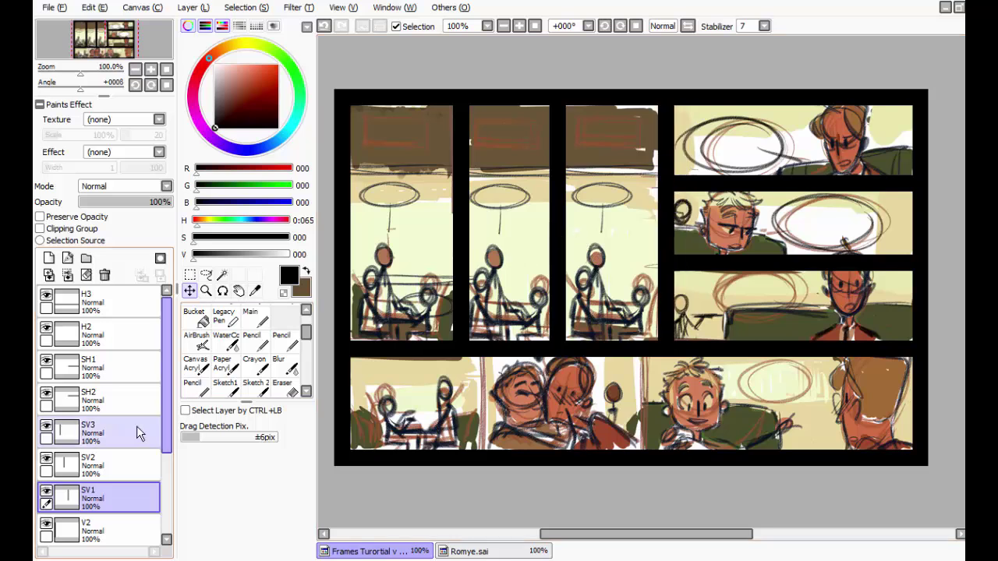
pyautogui.click(145, 466)
pyautogui.moveTo(570, 237)
pyautogui.mouseDown()
pyautogui.moveTo(581, 234)
pyautogui.moveTo(573, 237)
pyautogui.mouseUp()
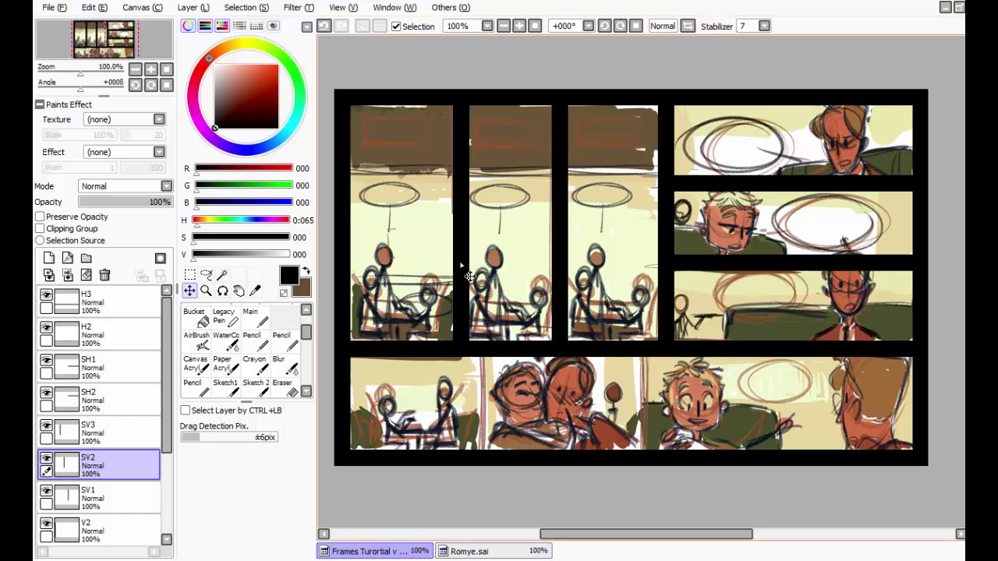
pyautogui.moveTo(468, 276)
pyautogui.mouseDown()
pyautogui.moveTo(458, 276)
pyautogui.moveTo(468, 276)
pyautogui.mouseUp()
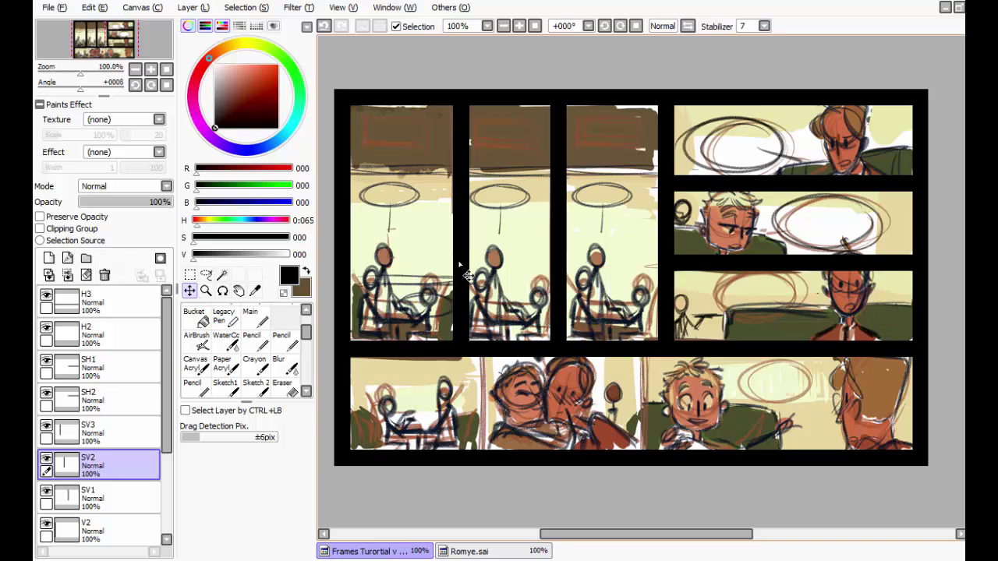
# Step: Nudge the SV3 bar slightly left to even out the widths of the first and second tall panels
pyautogui.click(101, 430)
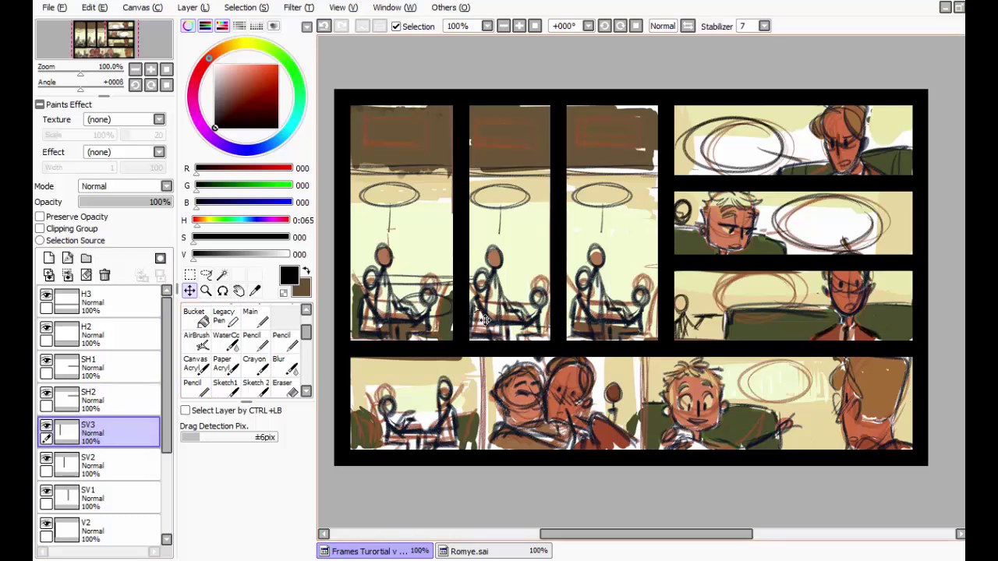
pyautogui.moveTo(477, 325); pyautogui.dragTo(471, 329)
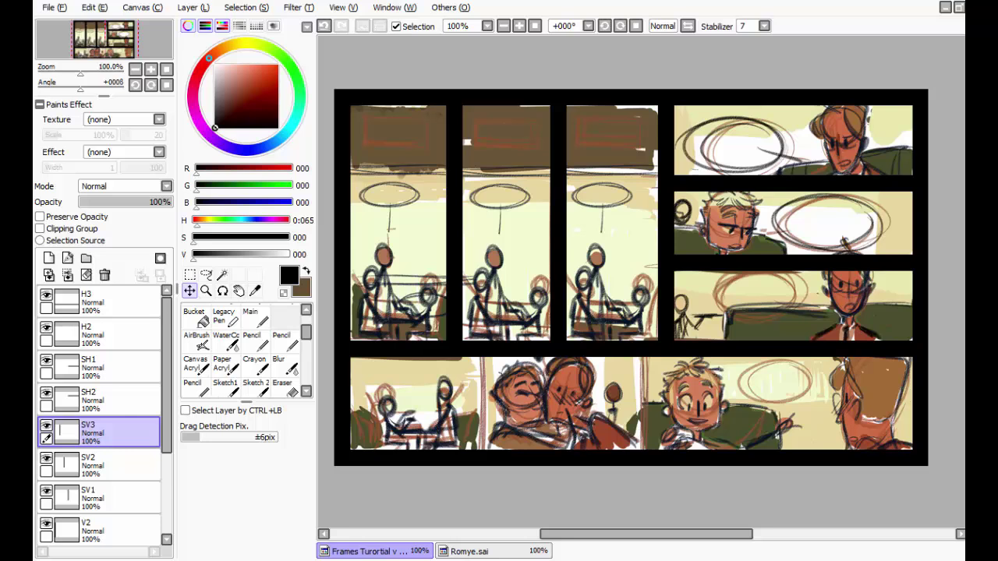
# Step: Merge all the frame bar layers, from H3 down through H1, into a single layer above Color Sketch
pyautogui.click(94, 313)
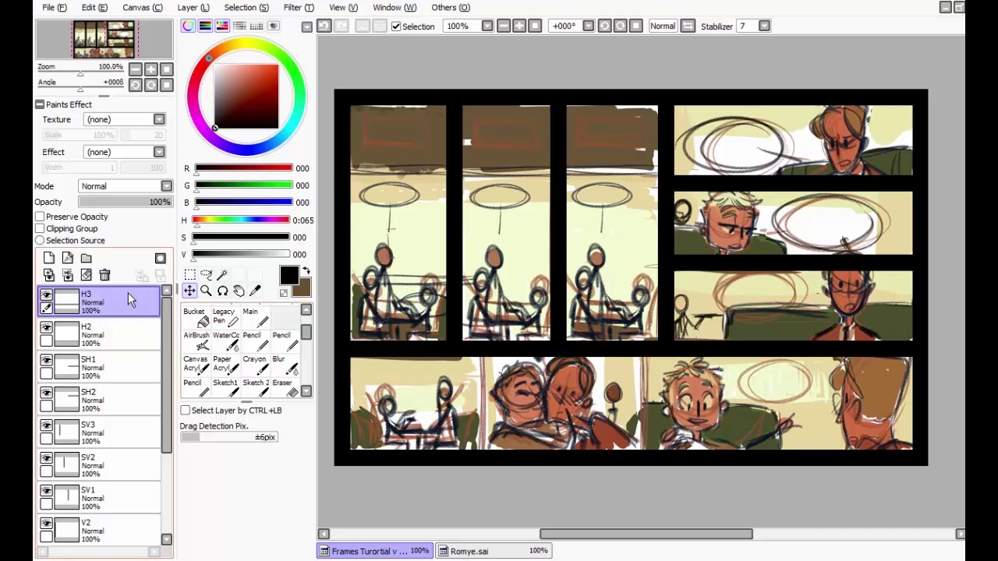
pyautogui.keyDown('ctrl'); pyautogui.click(84, 334); pyautogui.keyUp('ctrl')
pyautogui.click(99, 309)
pyautogui.hotkey('ctrl', 'e')
pyautogui.hotkey('ctrl', 'e')
pyautogui.hotkey('ctrl', 'e')
pyautogui.hotkey('ctrl', 'e')
pyautogui.hotkey('ctrl', 'e')
pyautogui.hotkey('ctrl', 'e')
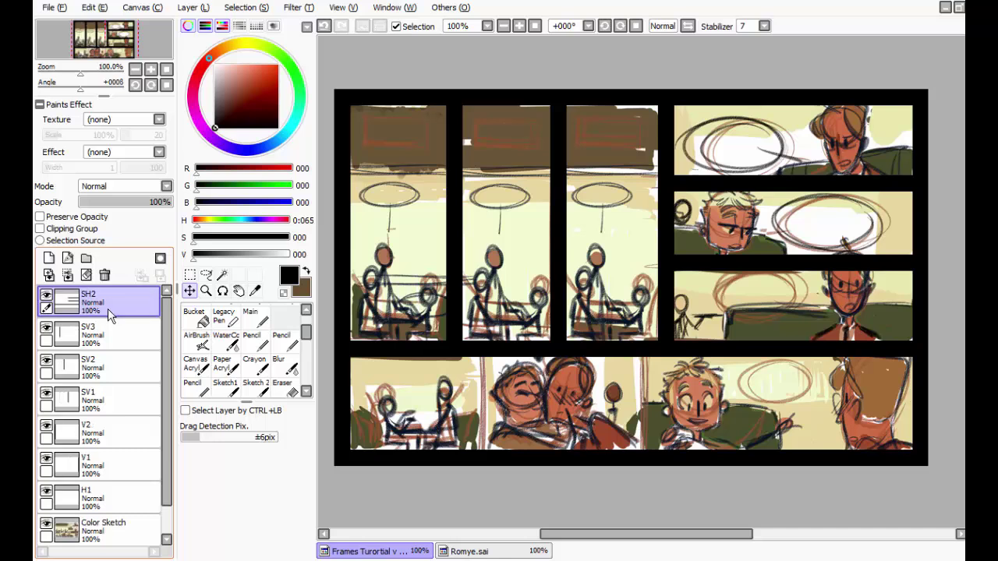
pyautogui.hotkey('ctrl', 'e')
pyautogui.hotkey('ctrl', 'e')
pyautogui.hotkey('ctrl', 'e')
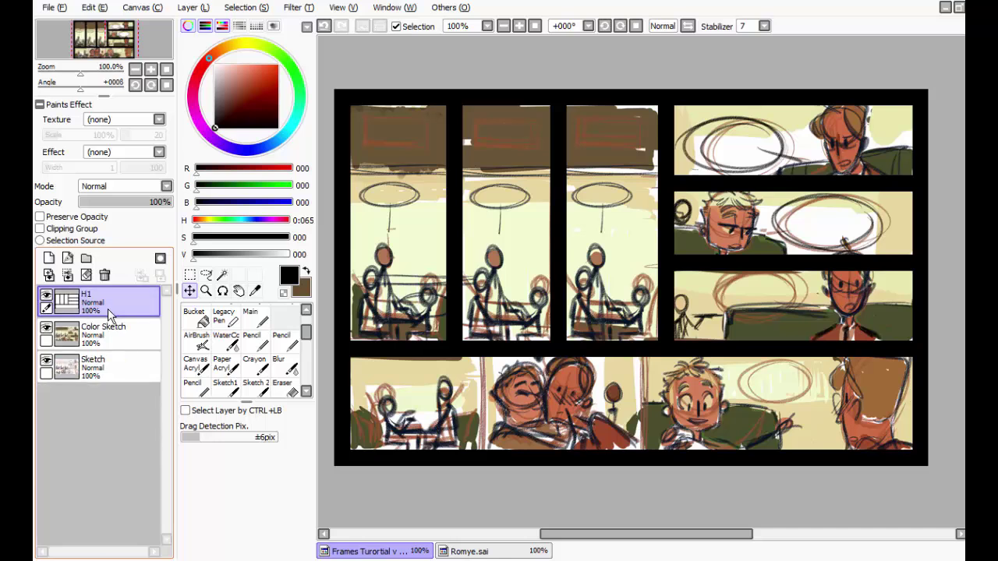
# Step: Rename the merged frame layer as Black Frame
pyautogui.doubleClick(108, 308)
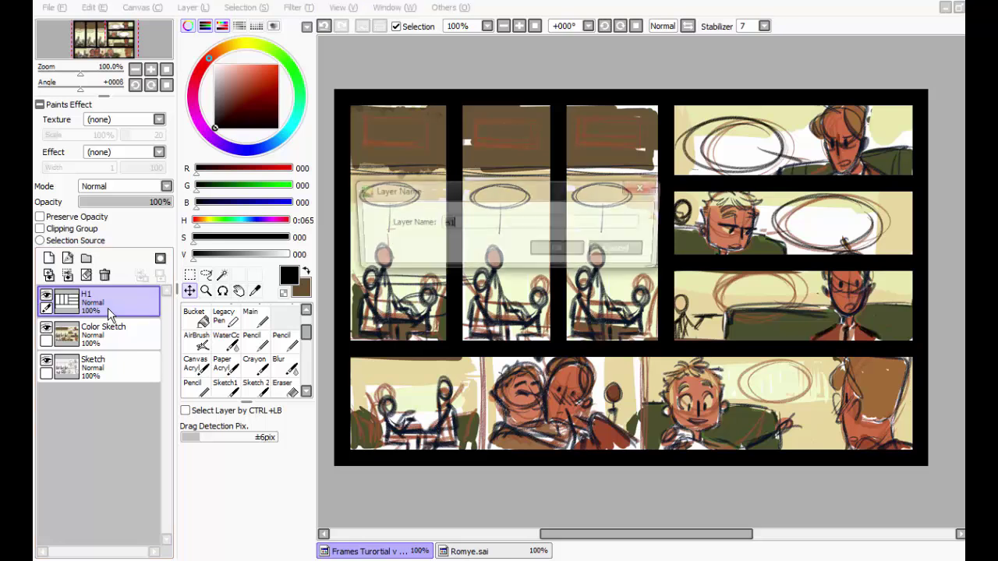
pyautogui.press('BackSpace')
pyautogui.write('B')
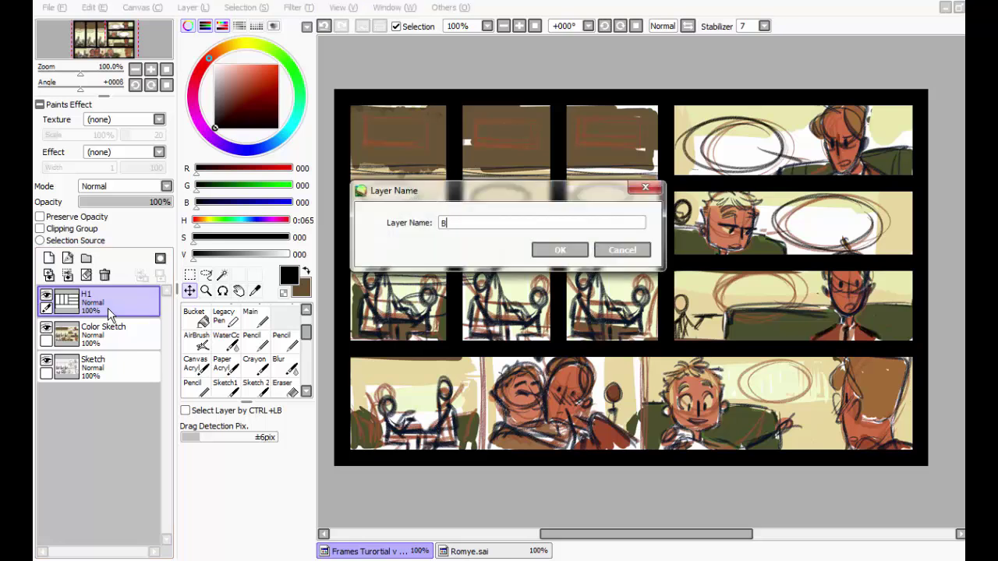
pyautogui.write('lack Frame')
pyautogui.press('BackSpace')
pyautogui.press('Return')
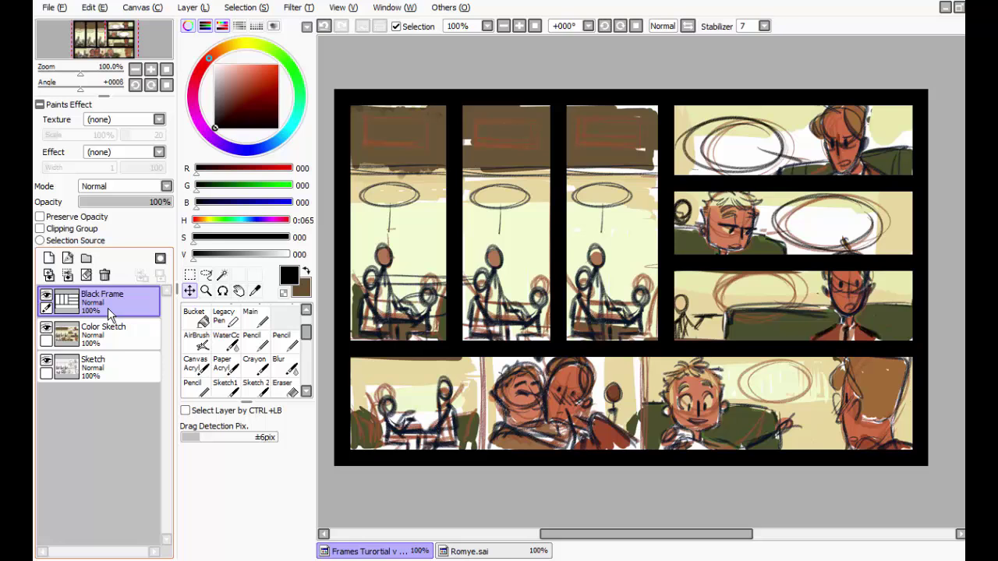
# Step: Add a new layer above Black Frame and name it H1
pyautogui.click(49, 258)
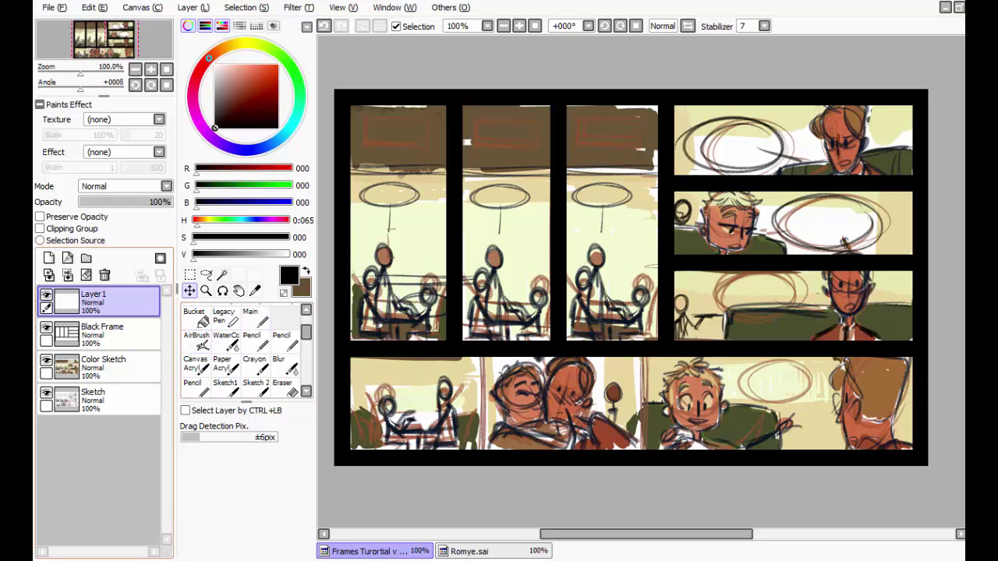
pyautogui.doubleClick(105, 295)
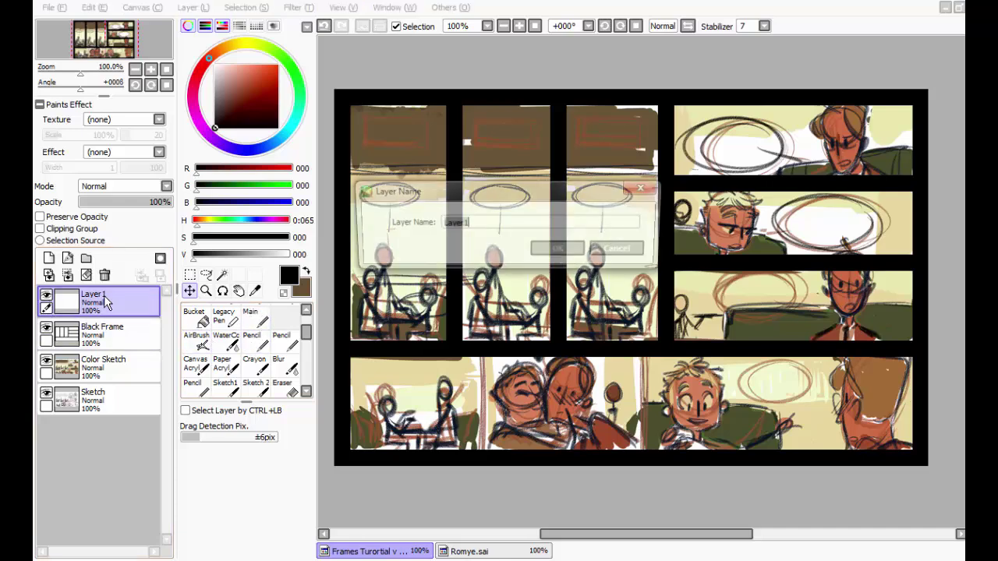
pyautogui.press('BackSpace')
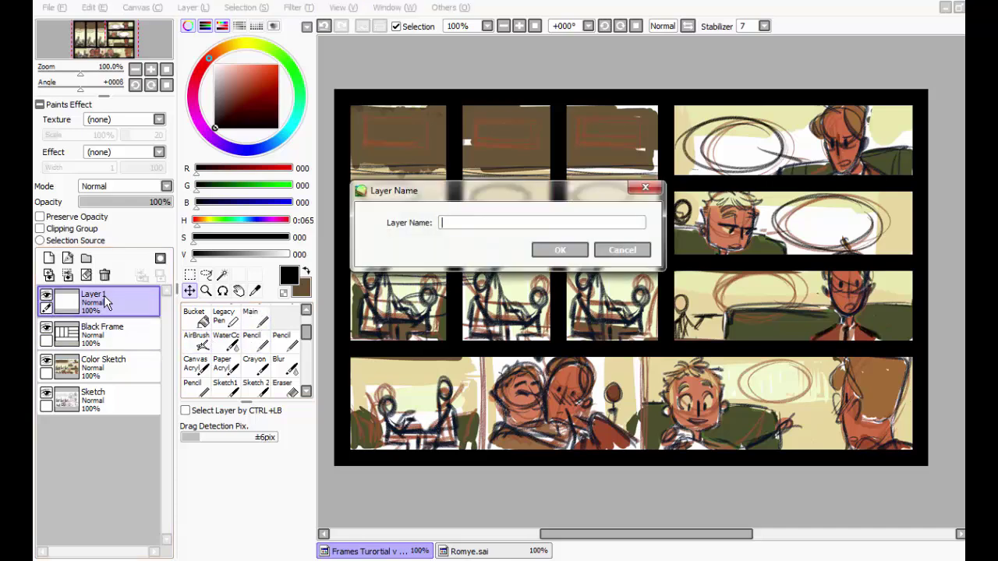
pyautogui.write('G')
pyautogui.write('H')
pyautogui.write('1')
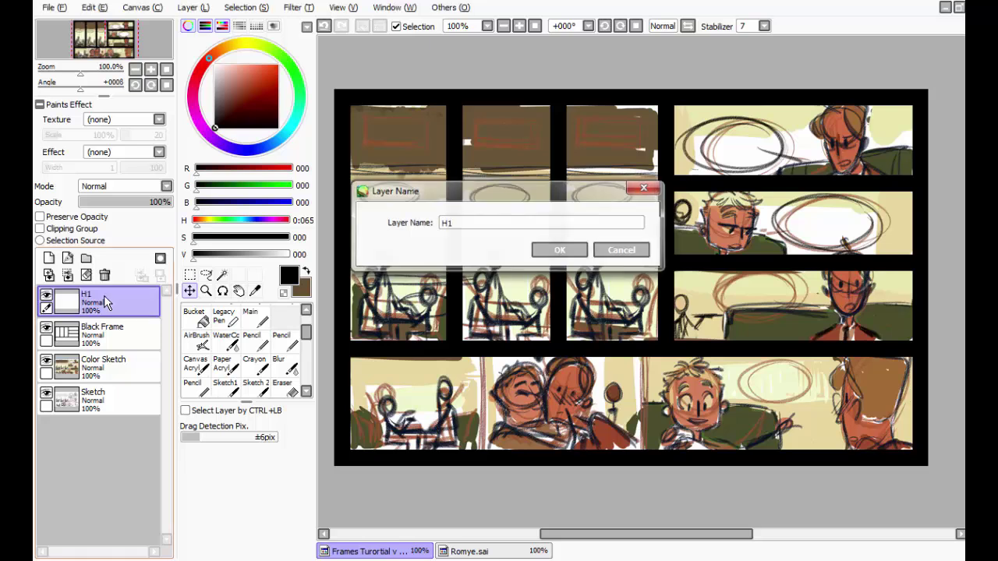
pyautogui.press('Return')
# Step: Sample the pale yellow wall colour (RGB 242, 249, 208) from the first tall panel and switch to rectangular selection
pyautogui.hotkey('ctrl', 't')
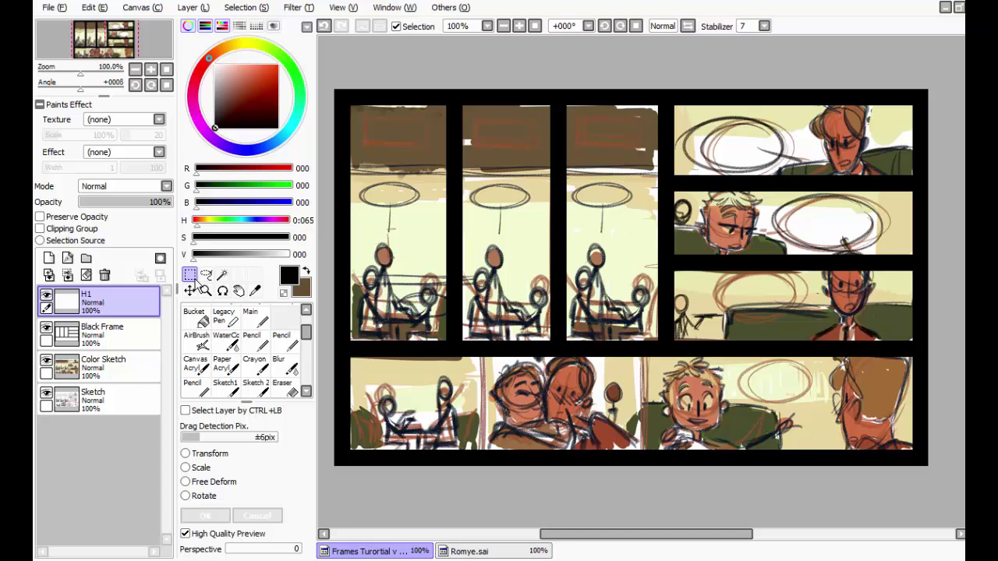
pyautogui.click(254, 290)
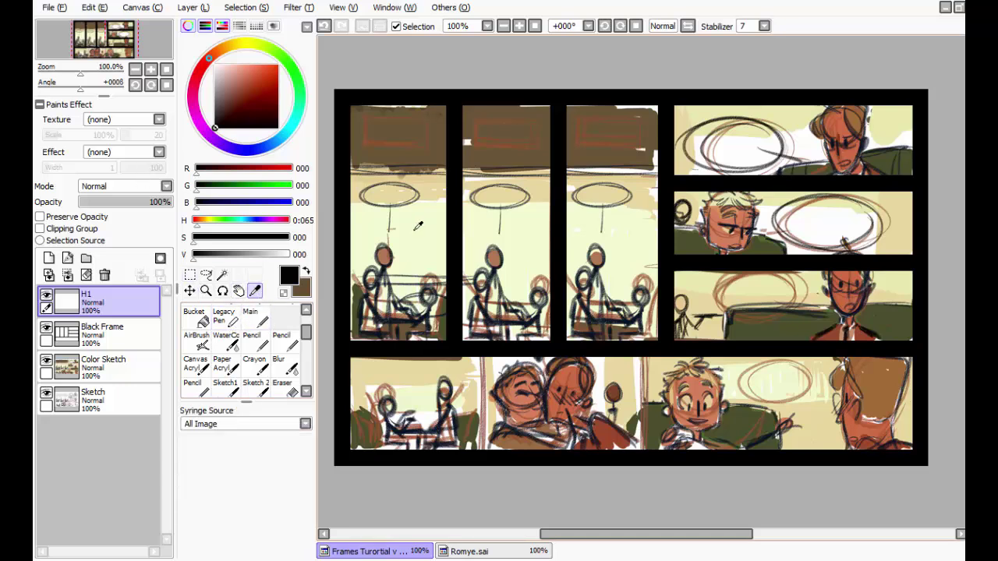
pyautogui.click(418, 226)
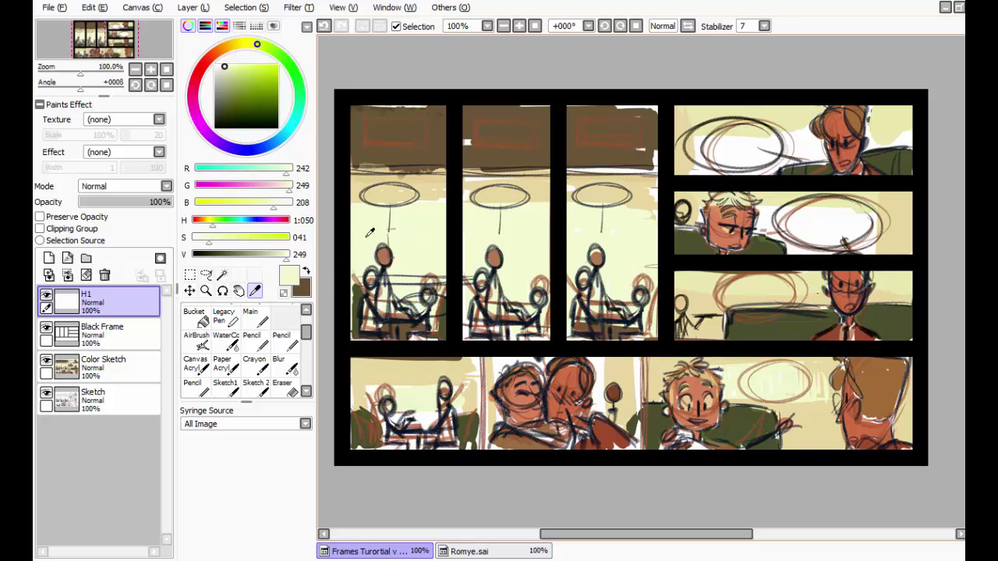
pyautogui.click(190, 274)
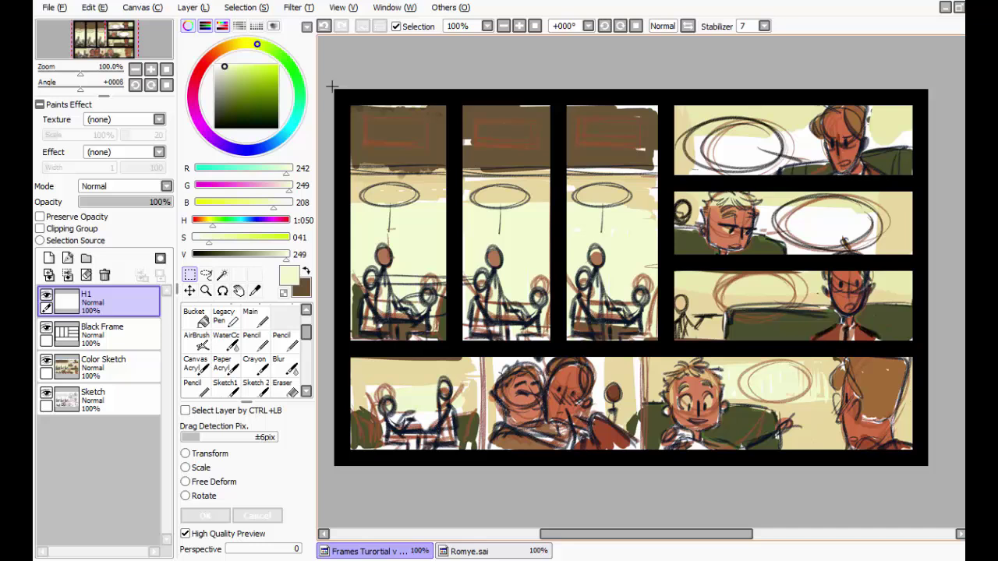
pyautogui.moveTo(333, 87); pyautogui.dragTo(309, 156)
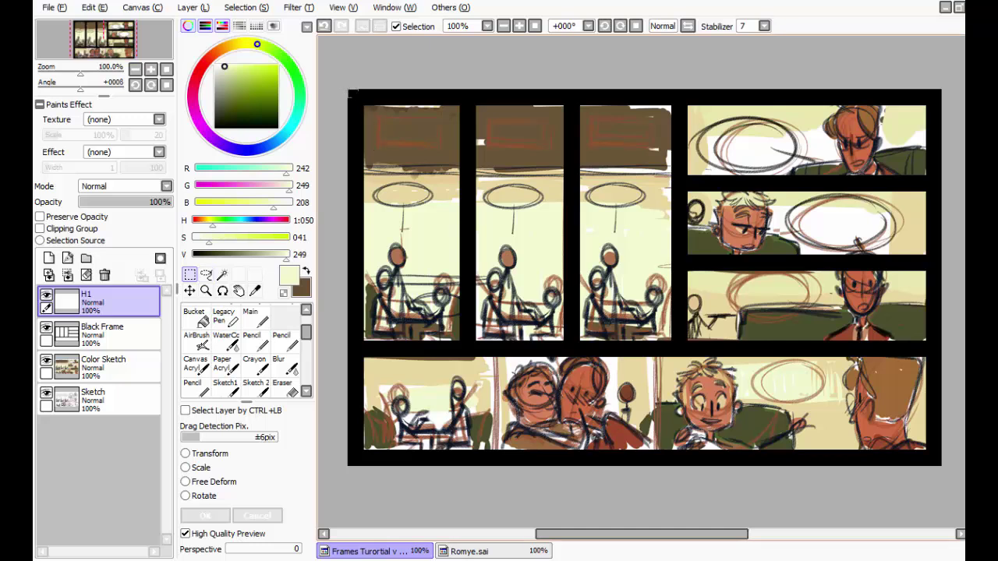
pyautogui.moveTo(350, 92); pyautogui.dragTo(946, 98)
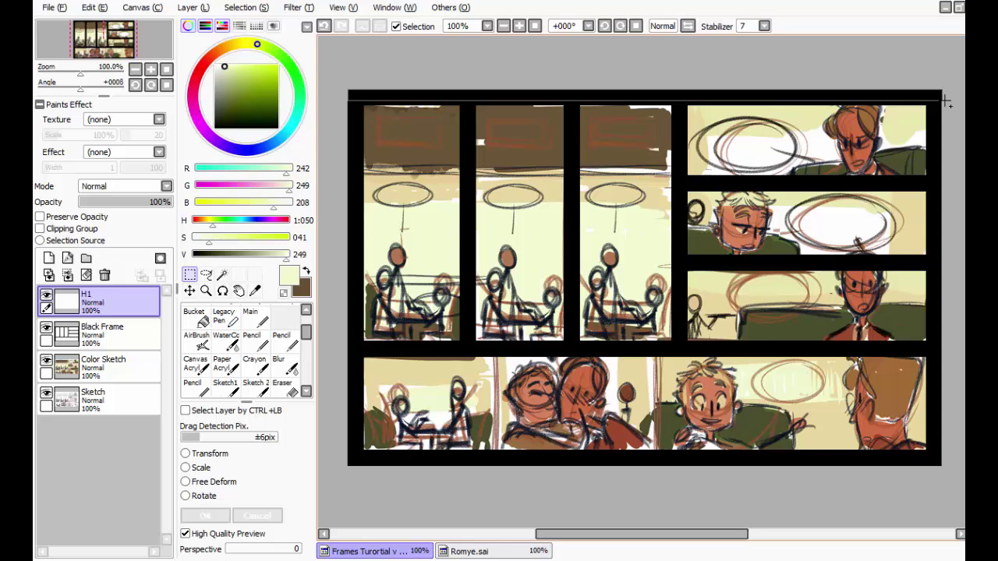
pyautogui.moveTo(946, 102); pyautogui.dragTo(944, 101)
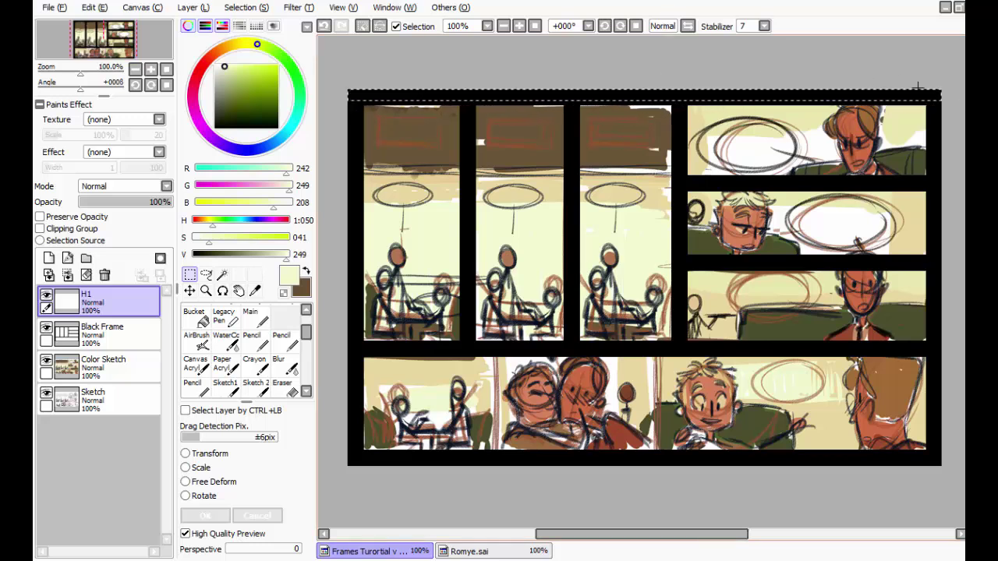
pyautogui.hotkey('ctrl', 'd')
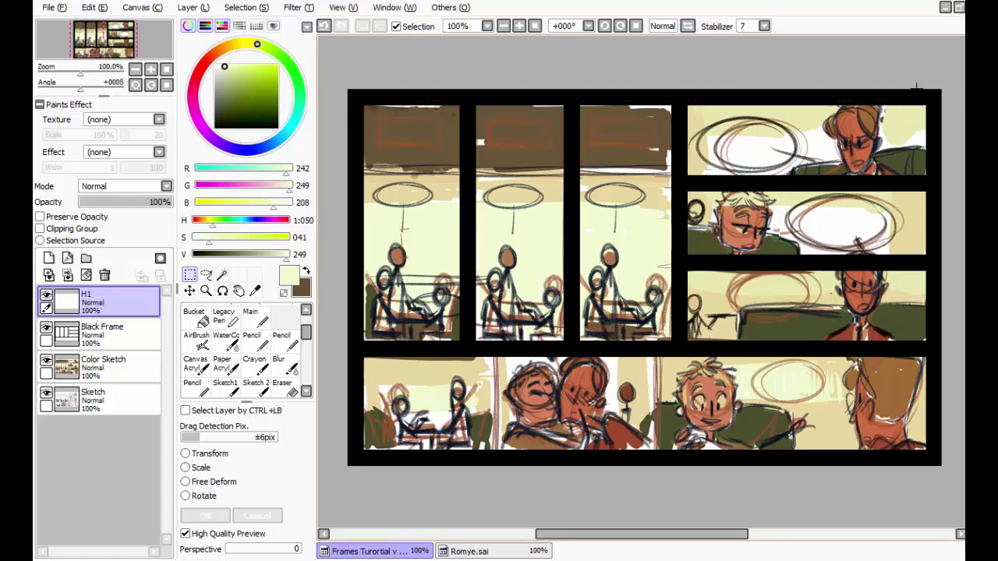
# Step: Select a full-width strip along the frame's top edge, slightly thinner than the black bar
pyautogui.scroll(-6, 491, 71)
pyautogui.scroll(10, 491, 86)
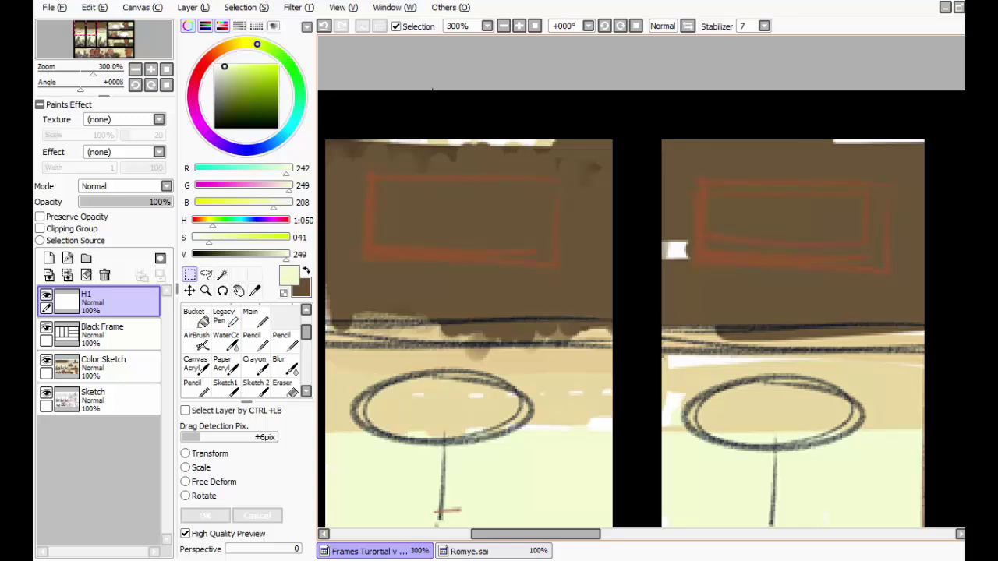
pyautogui.scroll(-3, 431, 93)
pyautogui.moveTo(375, 92); pyautogui.dragTo(887, 103)
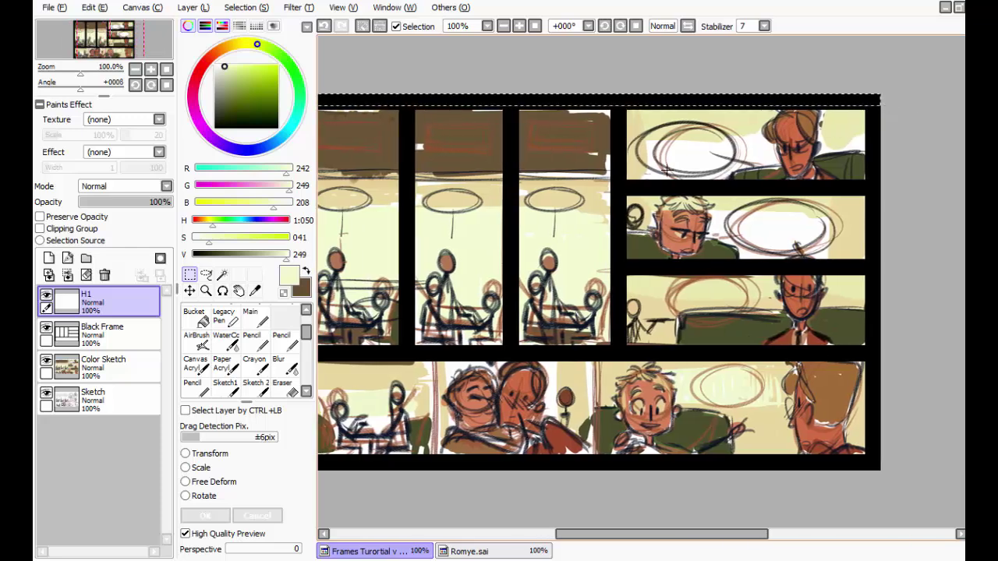
pyautogui.scroll(4, 585, 183)
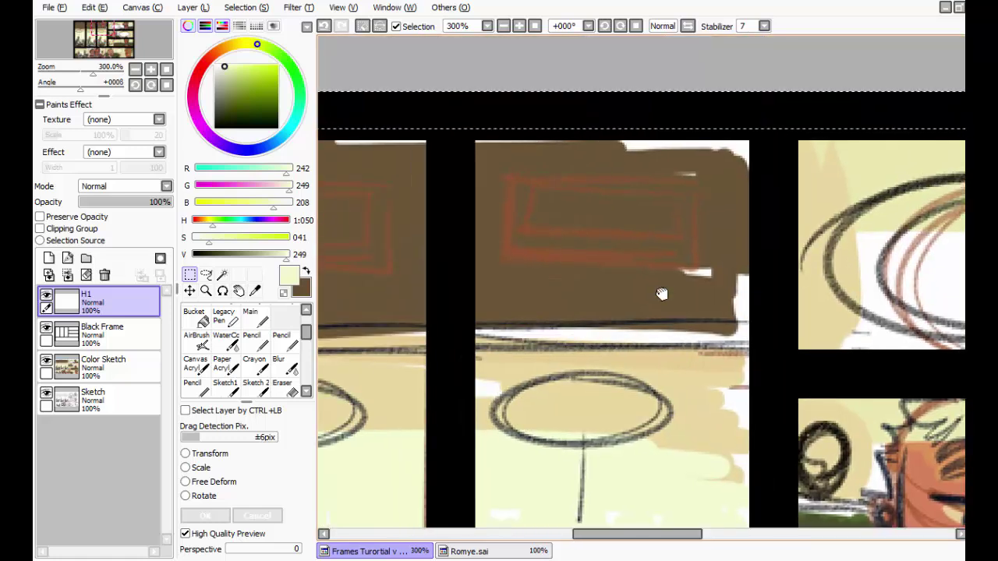
pyautogui.moveTo(558, 255); pyautogui.dragTo(837, 276)
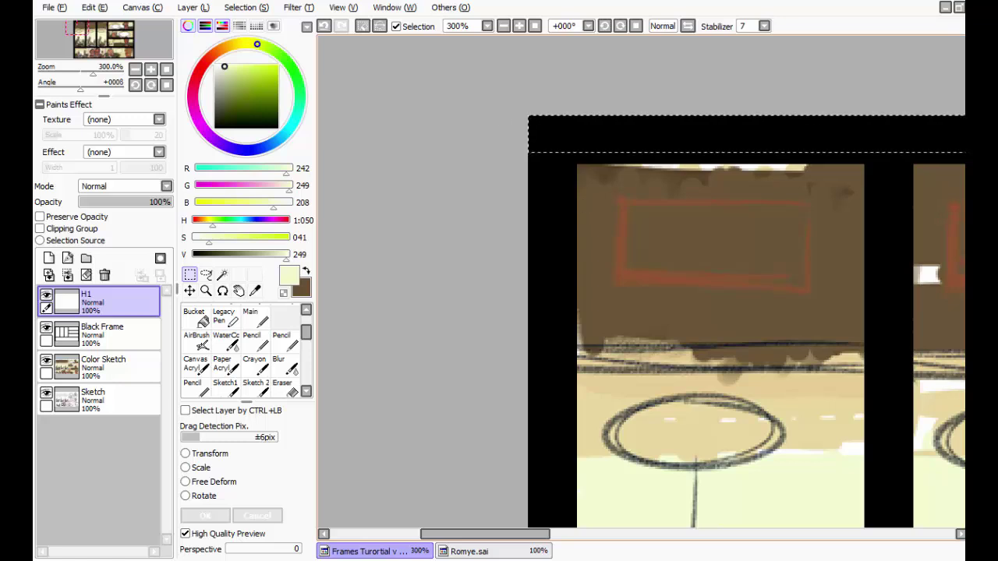
pyautogui.moveTo(520, 113); pyautogui.dragTo(964, 155)
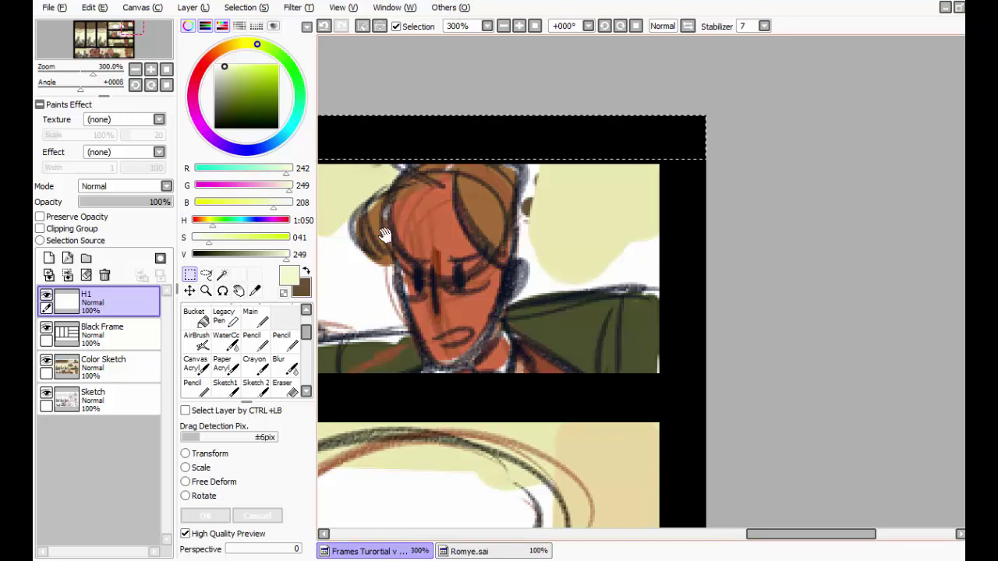
# Step: Bucket-fill the selected top strip on layer H1 with the pale yellow and clear the selection
pyautogui.moveTo(365, 238); pyautogui.dragTo(548, 167)
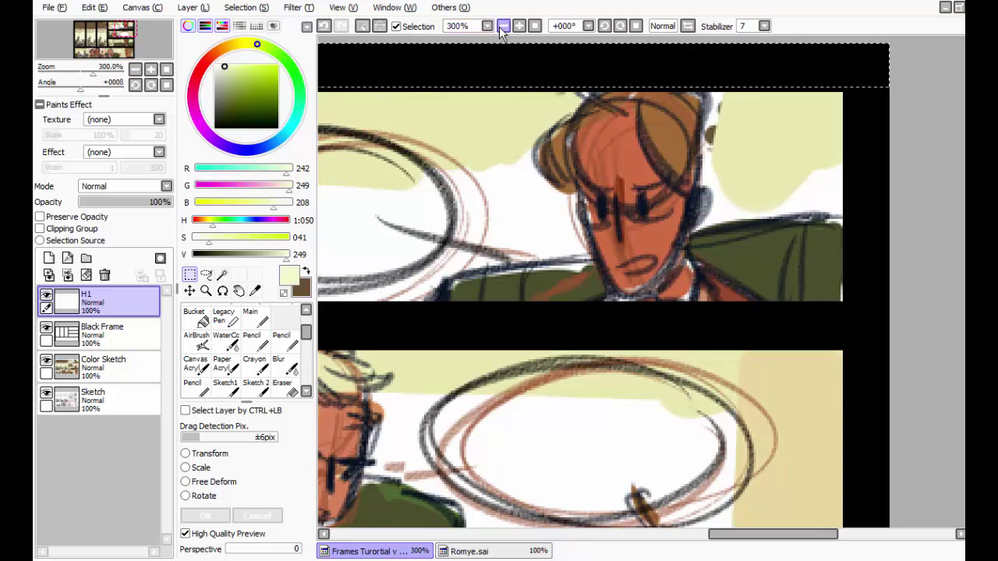
pyautogui.moveTo(501, 107); pyautogui.dragTo(544, 96)
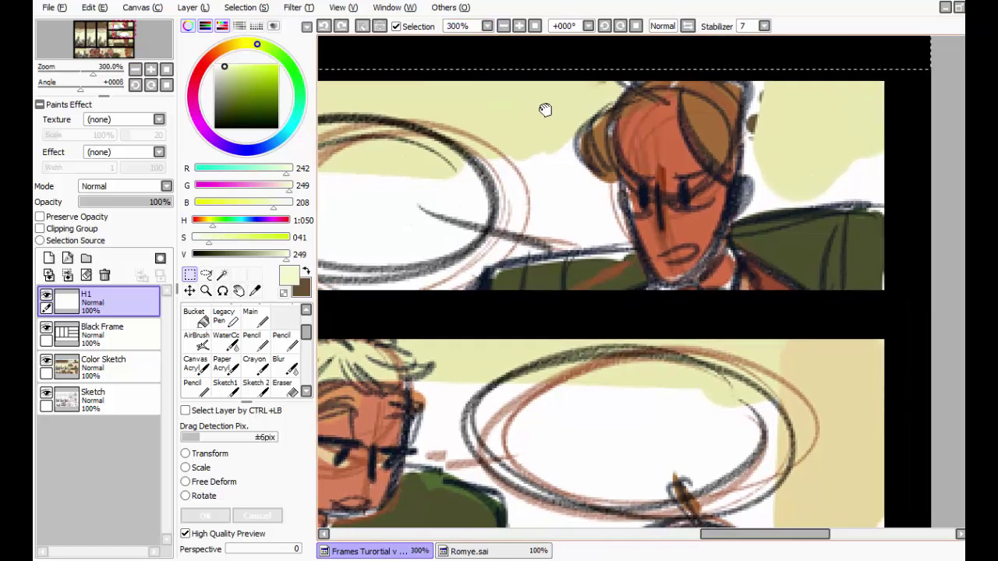
pyautogui.click(503, 30)
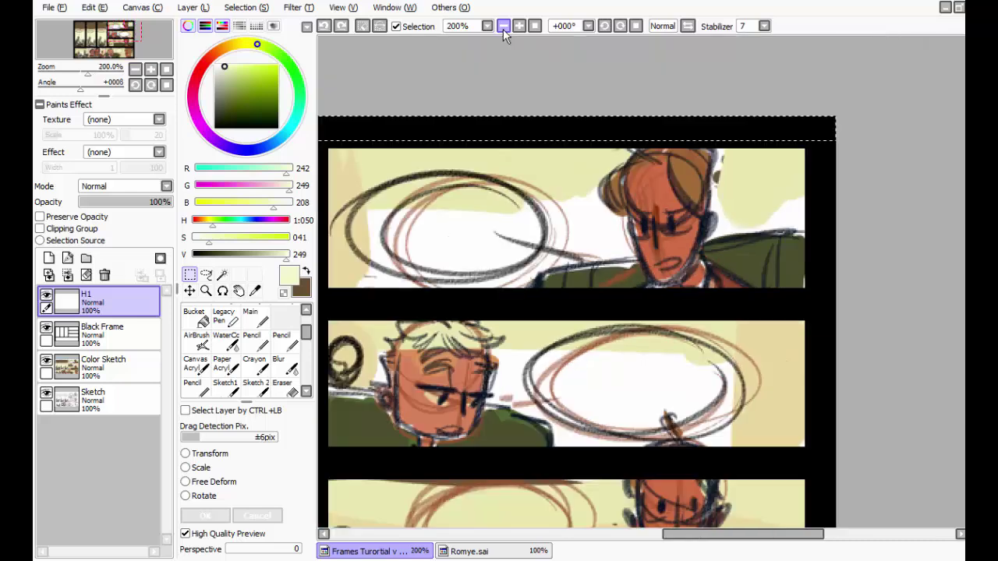
pyautogui.click(503, 30)
pyautogui.moveTo(456, 202); pyautogui.dragTo(863, 152)
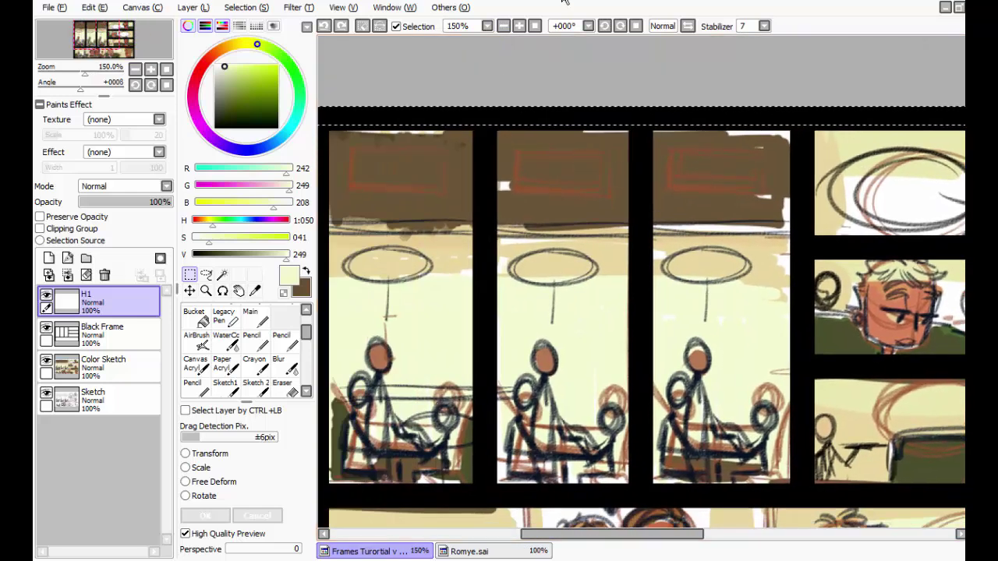
pyautogui.click(507, 28)
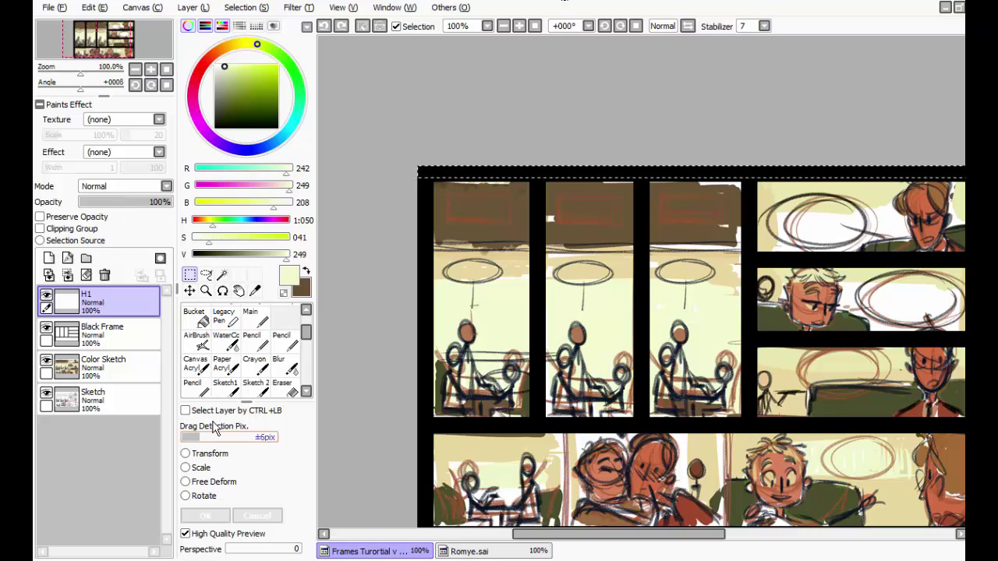
pyautogui.click(194, 315)
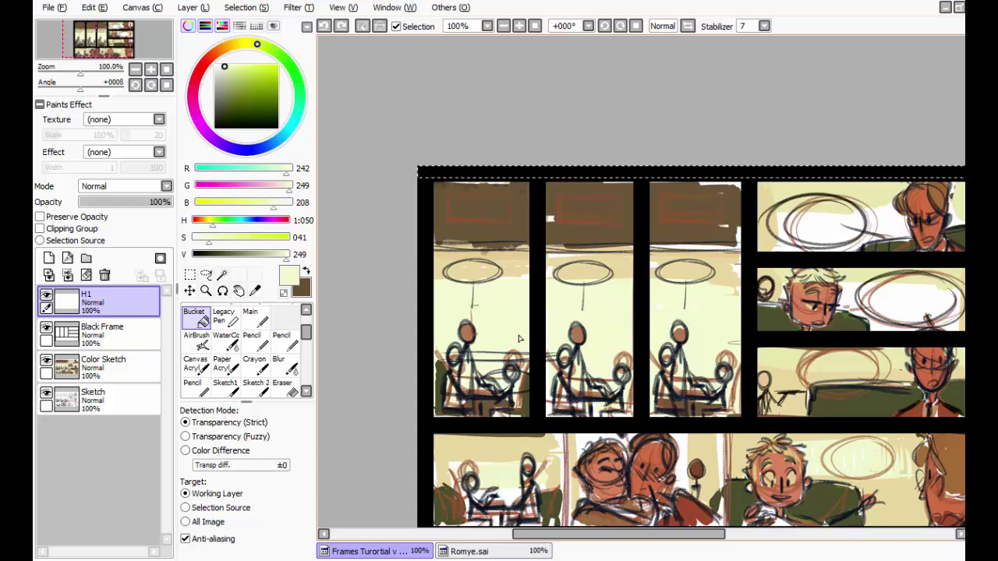
pyautogui.click(460, 173)
pyautogui.moveTo(655, 231); pyautogui.dragTo(555, 238)
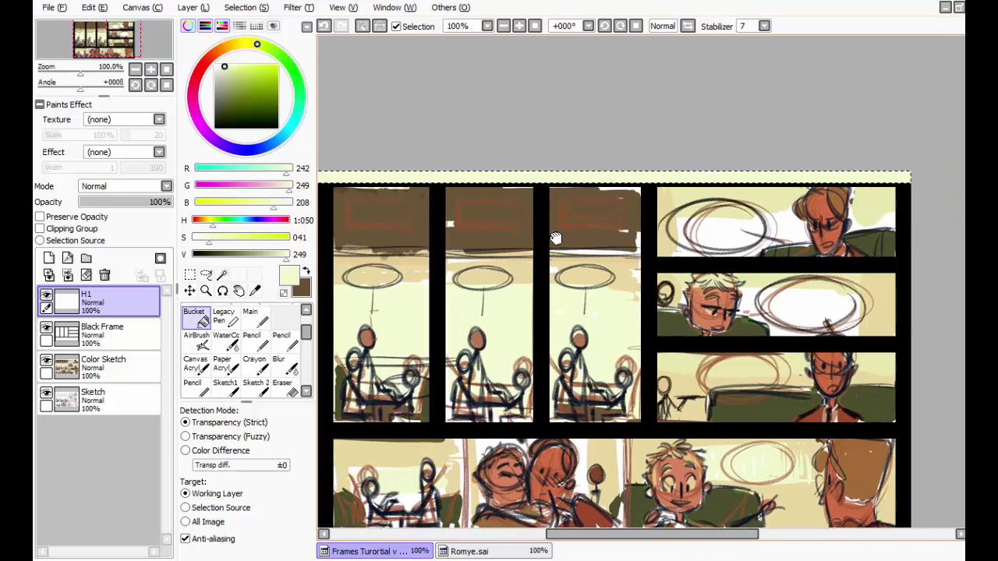
pyautogui.hotkey('ctrl', 'd')
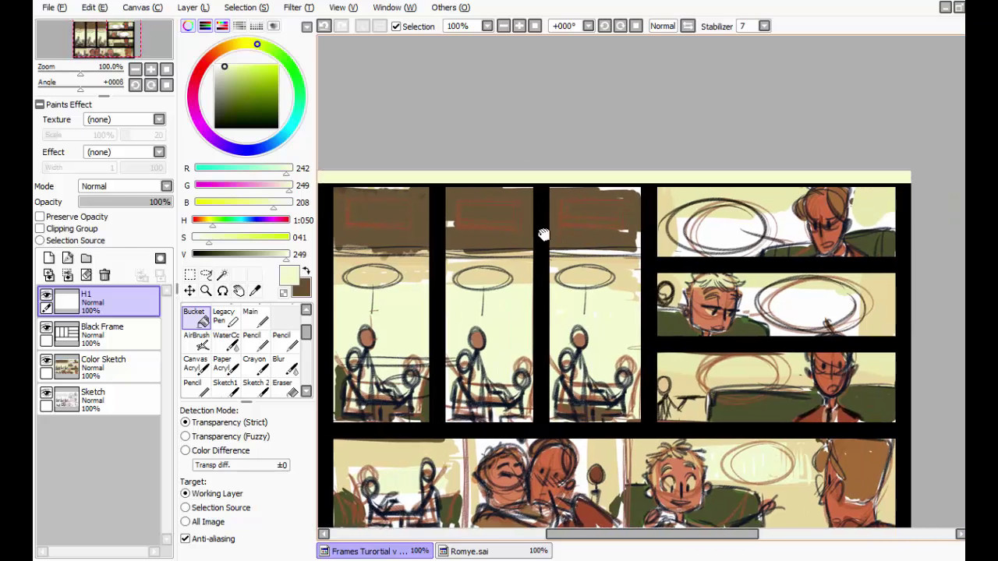
# Step: Select the pale yellow strip along the frame's top edge on layer H1 and duplicate it onto two new layers
pyautogui.moveTo(555, 238); pyautogui.dragTo(577, 225)
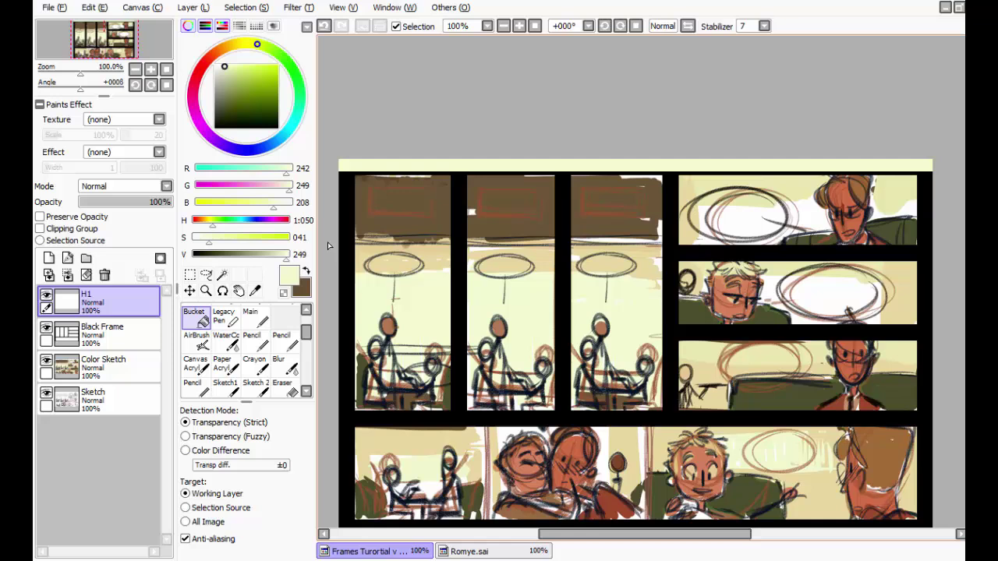
pyautogui.click(189, 274)
pyautogui.moveTo(340, 147); pyautogui.dragTo(953, 172)
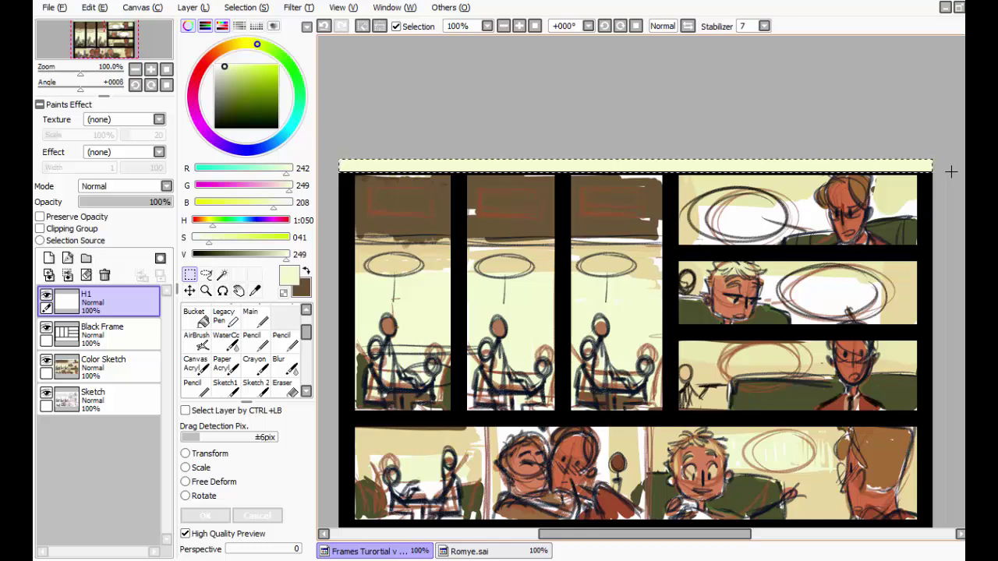
pyautogui.hotkey('ctrl', 'shift', 'n')
pyautogui.hotkey('ctrl', 'shift', 'n')
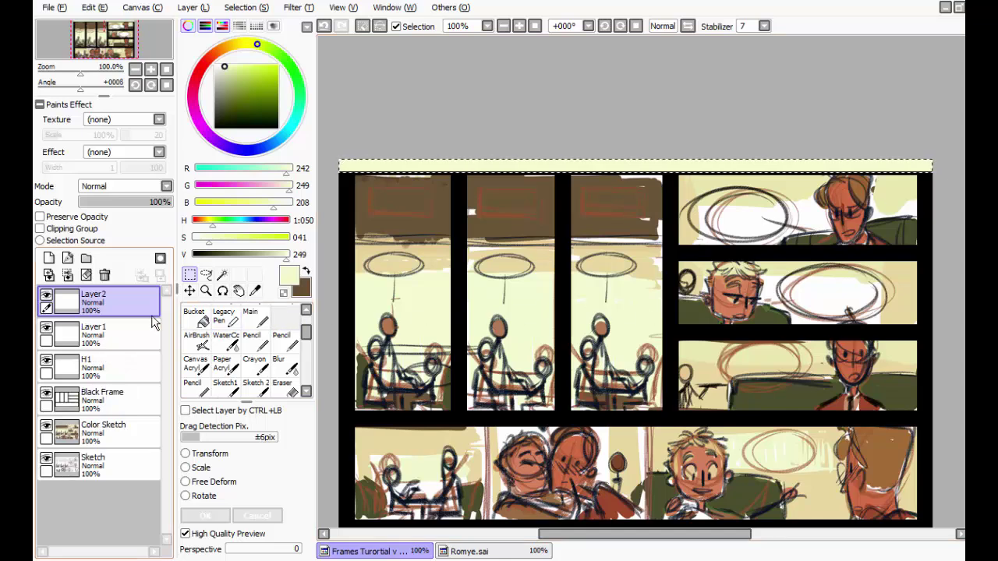
# Step: Rename the lower duplicate layer H2 and the upper one H3
pyautogui.doubleClick(103, 331)
pyautogui.press('BackSpace')
pyautogui.write('h')
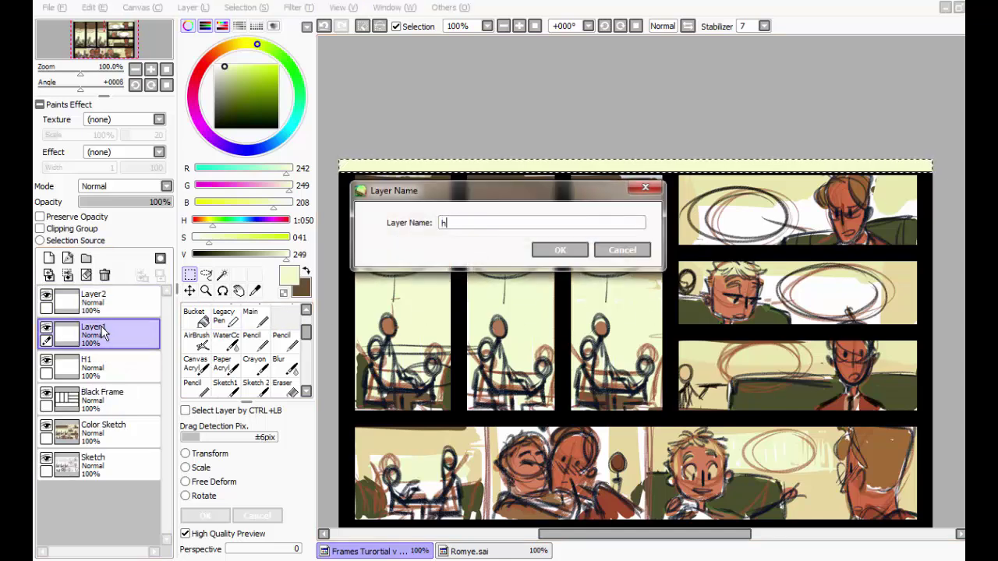
pyautogui.press('BackSpace')
pyautogui.write('H2')
pyautogui.press('Return')
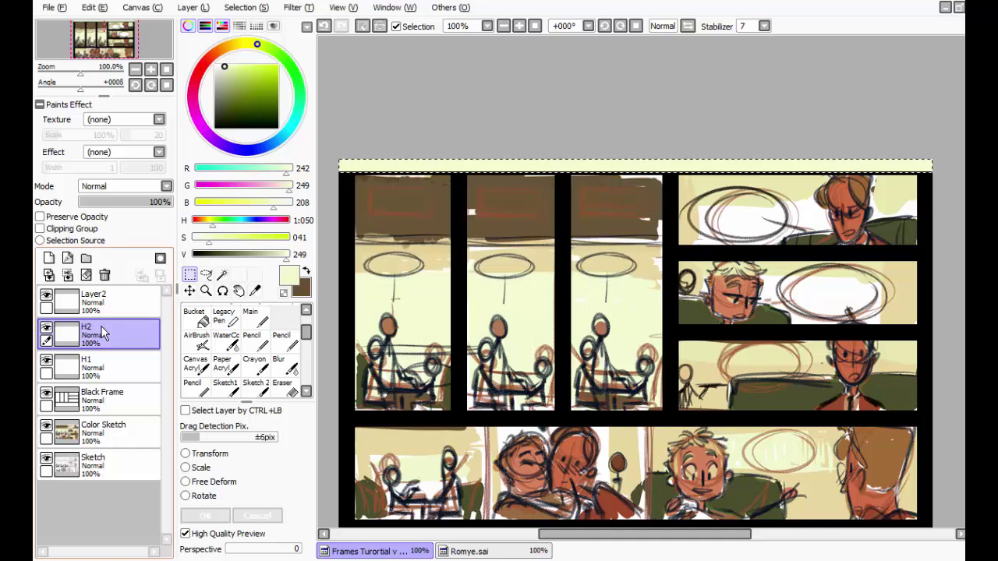
pyautogui.doubleClick(67, 298)
pyautogui.press('BackSpace')
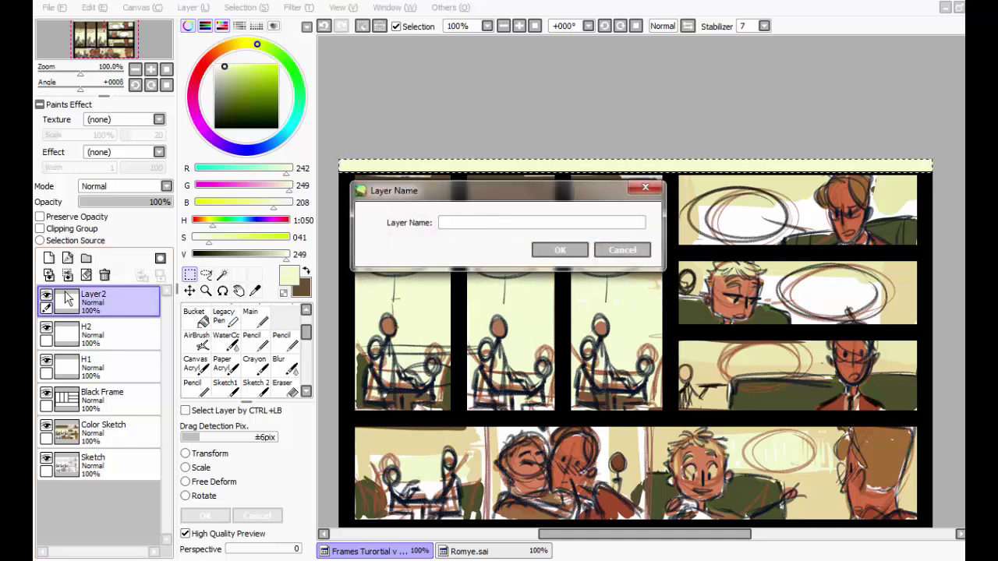
pyautogui.write('H3')
pyautogui.press('Return')
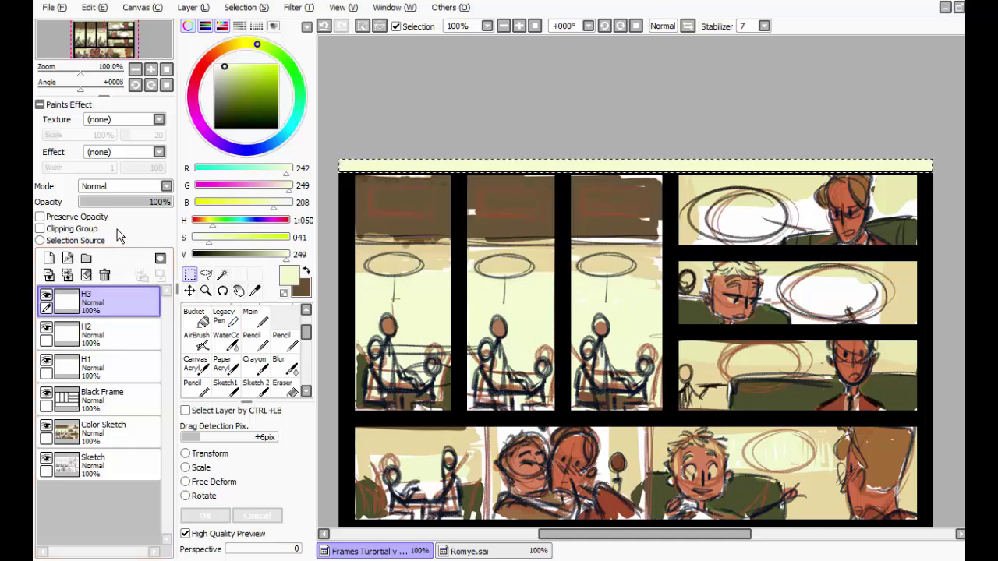
# Step: Clear the selection and move the H3 strip down onto the black bar along the frame's bottom edge
pyautogui.hotkey('ctrl', 'd')
pyautogui.click(199, 341)
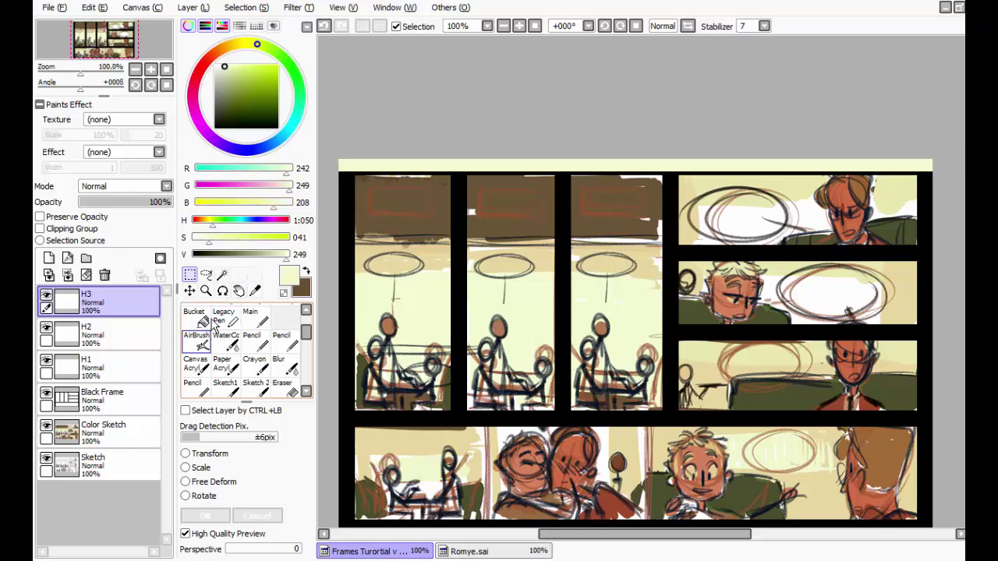
pyautogui.click(190, 290)
pyautogui.moveTo(369, 179); pyautogui.dragTo(347, 524)
pyautogui.scroll(-3, 335, 468)
pyautogui.moveTo(335, 461); pyautogui.dragTo(366, 451)
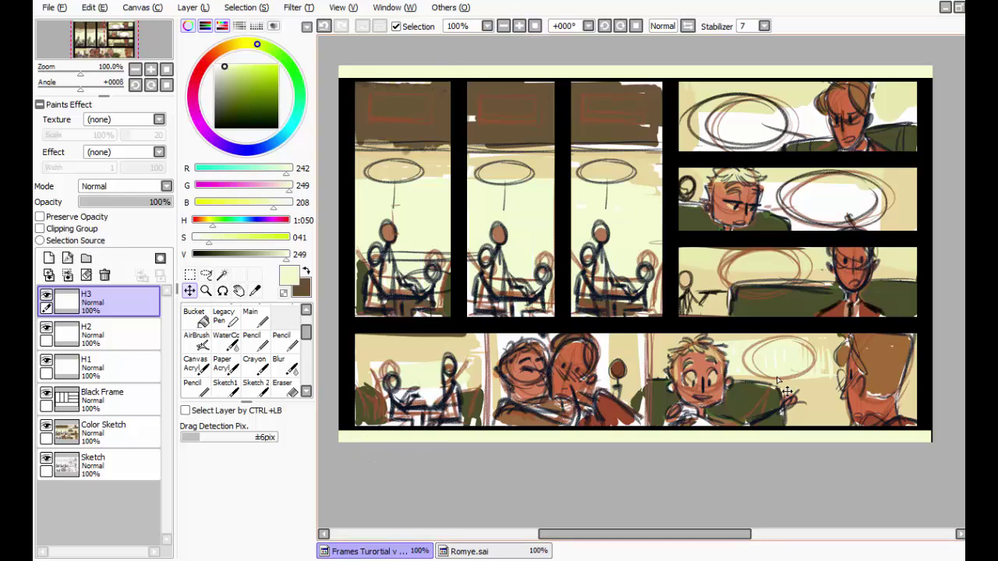
# Step: Transform the H3 strip so its right end stretches past the canvas edge and covers the remaining black sliver
pyautogui.hotkey('ctrl', 't')
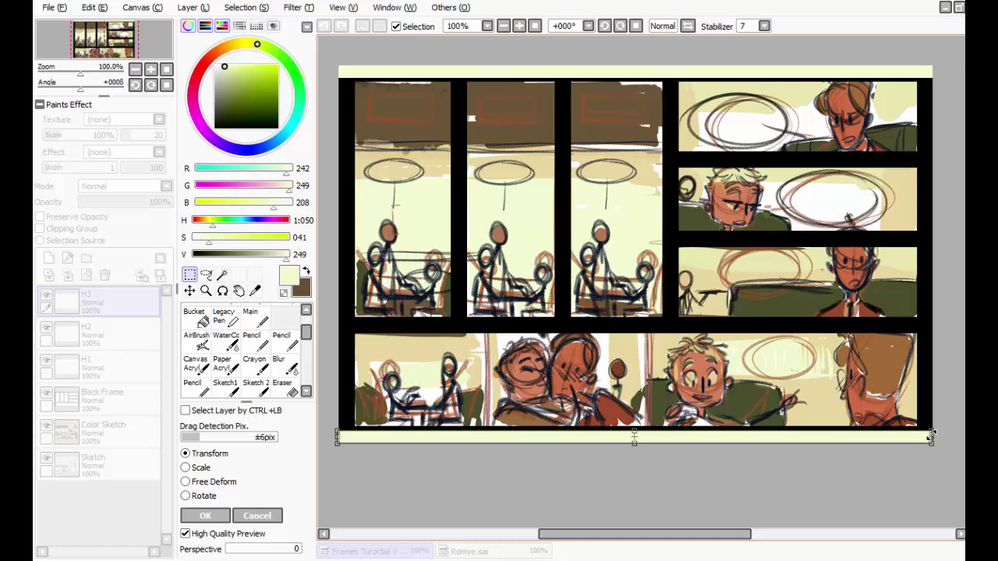
pyautogui.click(519, 26)
pyautogui.scroll(-5, 824, 411)
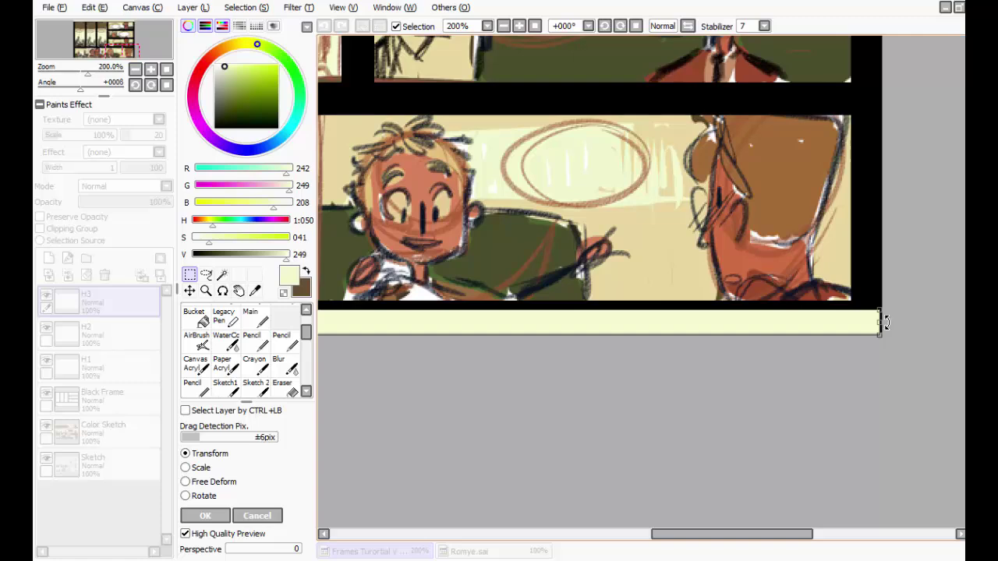
pyautogui.moveTo(877, 322); pyautogui.dragTo(918, 325)
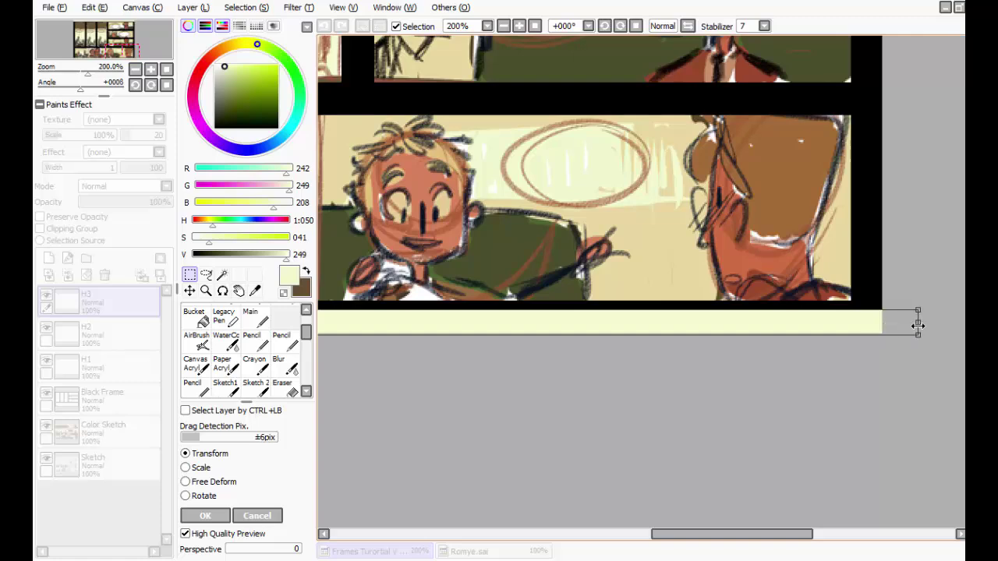
pyautogui.click(205, 516)
# Step: Move the strip on layer H2 down onto the horizontal black bar between the upper panels and the bottom panel row
pyautogui.moveTo(504, 368); pyautogui.dragTo(847, 338)
pyautogui.scroll(3, 698, 320)
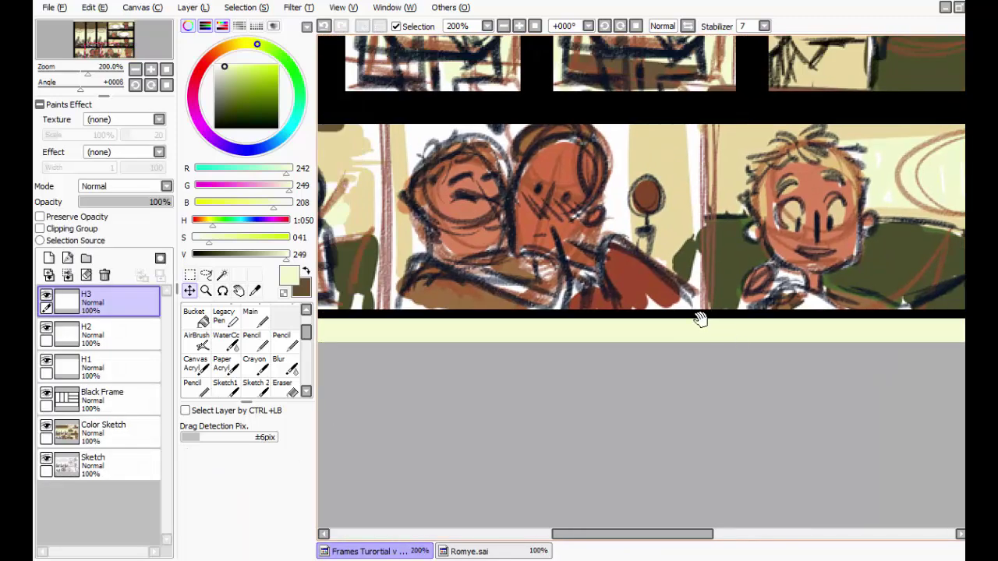
pyautogui.click(504, 26)
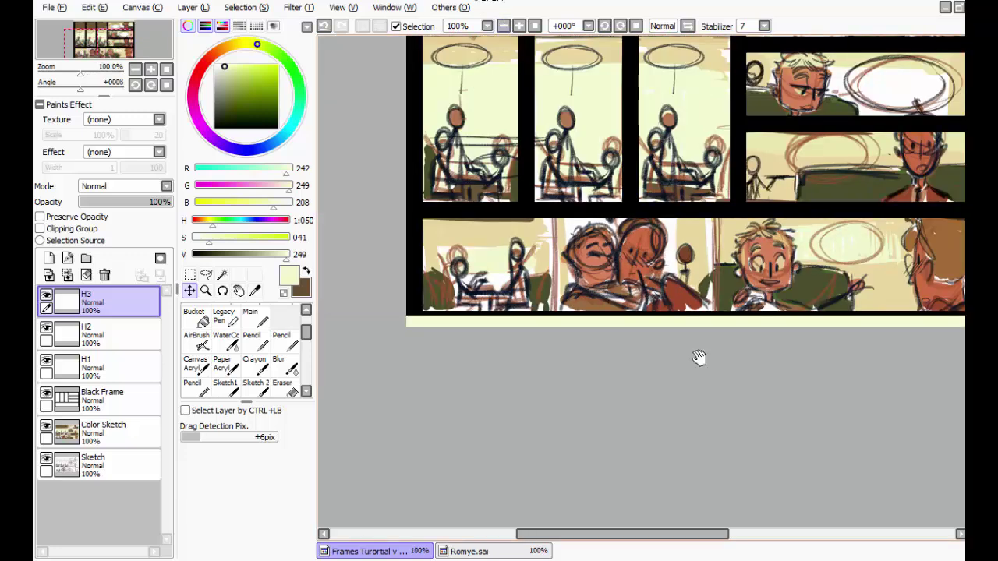
pyautogui.moveTo(711, 377); pyautogui.dragTo(619, 423)
pyautogui.moveTo(853, 384); pyautogui.dragTo(890, 471)
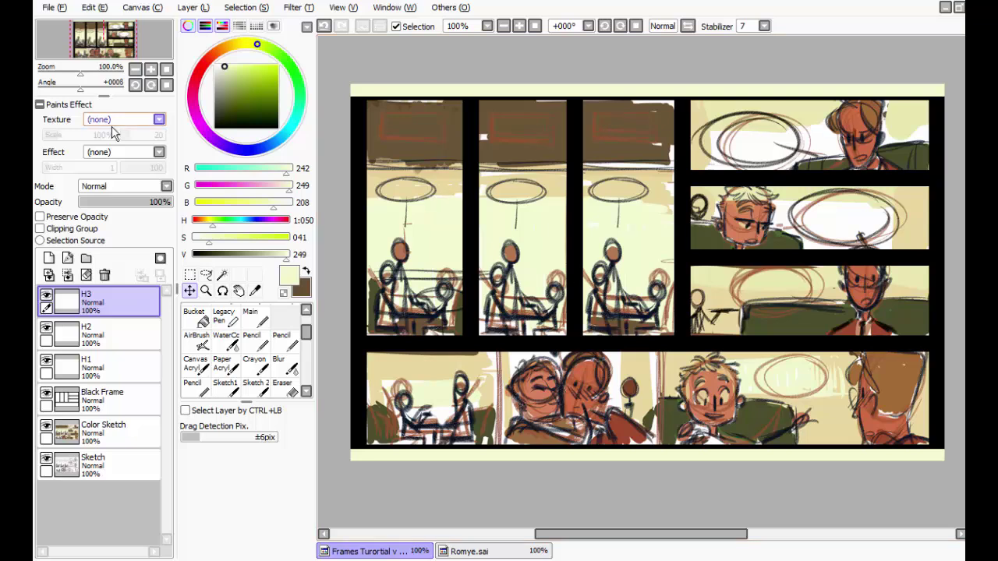
pyautogui.click(109, 334)
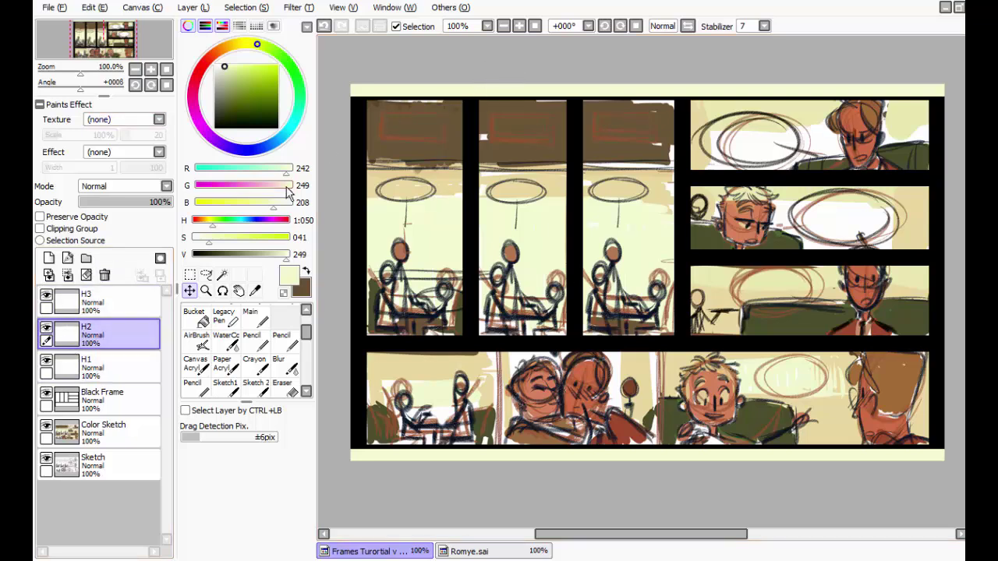
pyautogui.moveTo(442, 94); pyautogui.dragTo(447, 357)
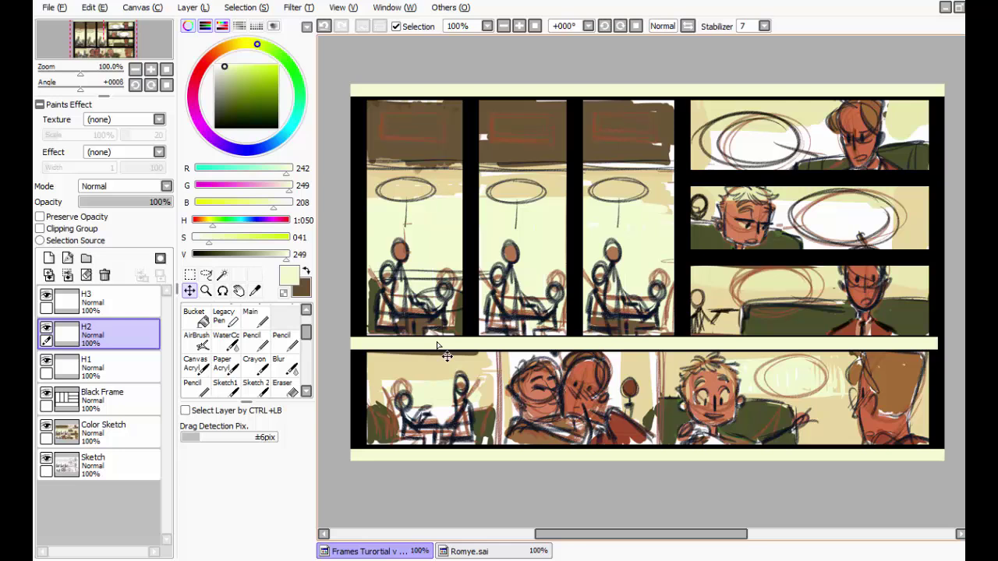
pyautogui.moveTo(447, 356); pyautogui.dragTo(461, 358)
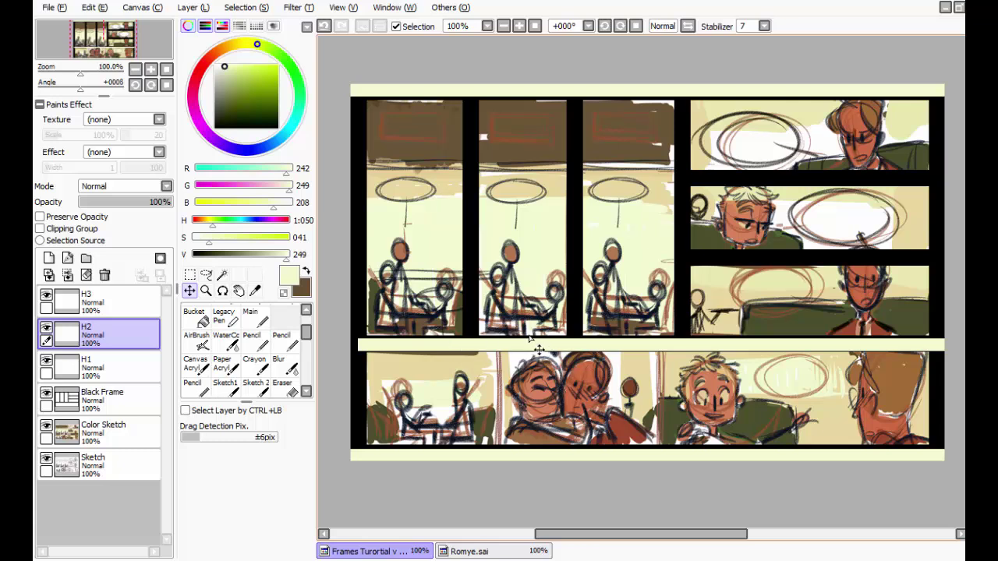
pyautogui.moveTo(525, 352); pyautogui.dragTo(528, 349)
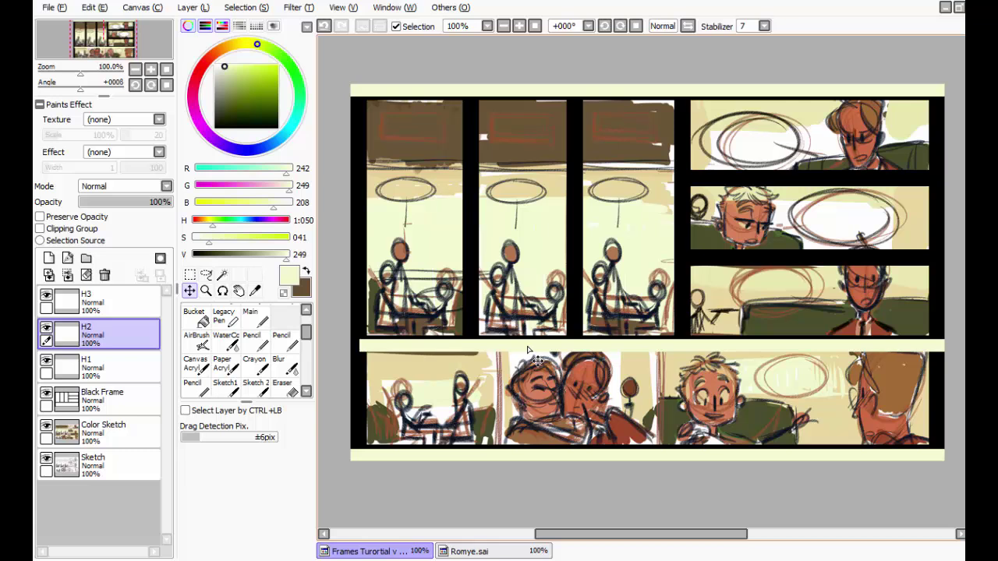
pyautogui.moveTo(527, 350); pyautogui.dragTo(523, 348)
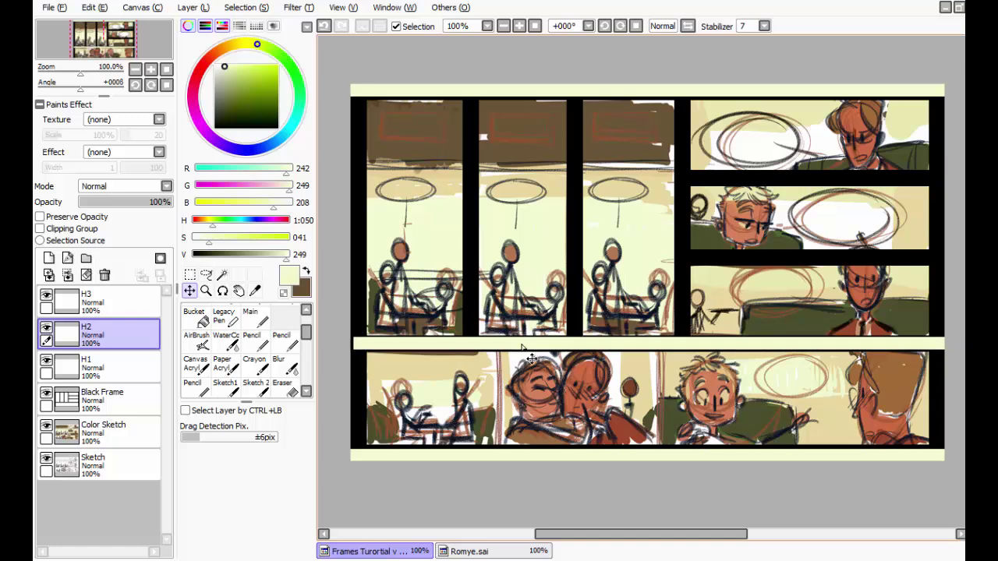
# Step: Transform the H2 strip so its left end stretches past the canvas edge
pyautogui.hotkey('ctrl', 't')
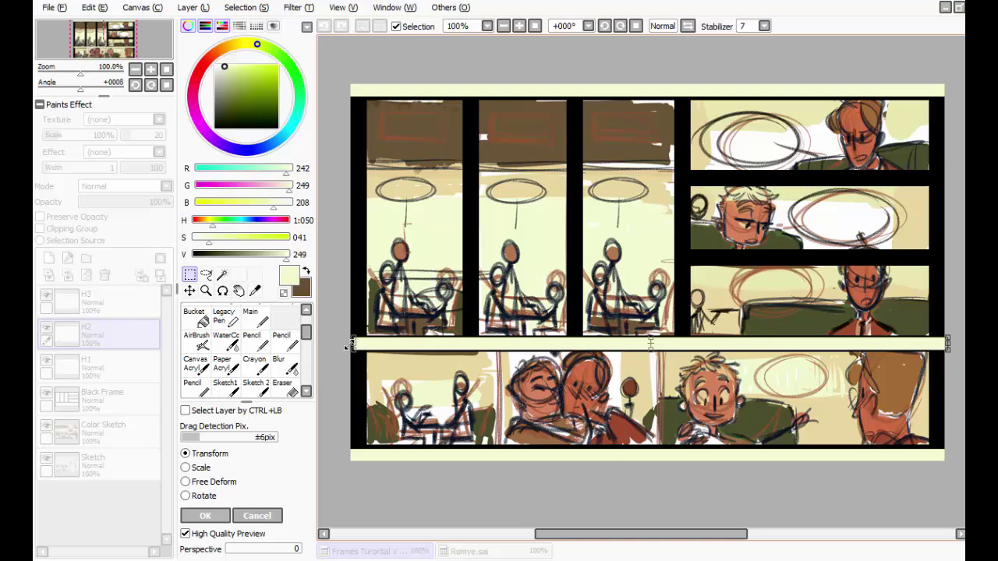
pyautogui.scroll(-2, 357, 343)
pyautogui.scroll(4, 358, 344)
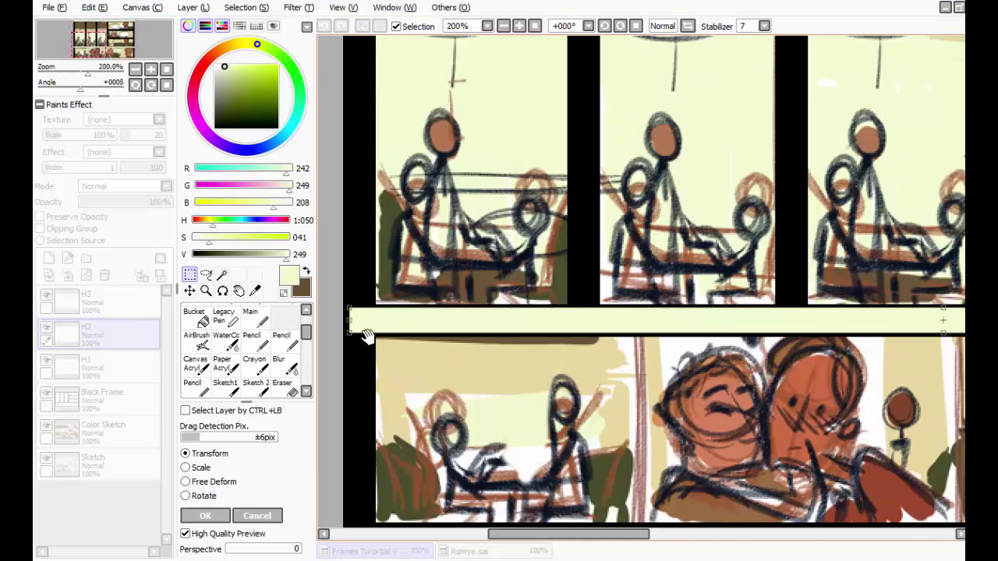
pyautogui.scroll(1, 370, 358)
pyautogui.moveTo(370, 358); pyautogui.dragTo(641, 369)
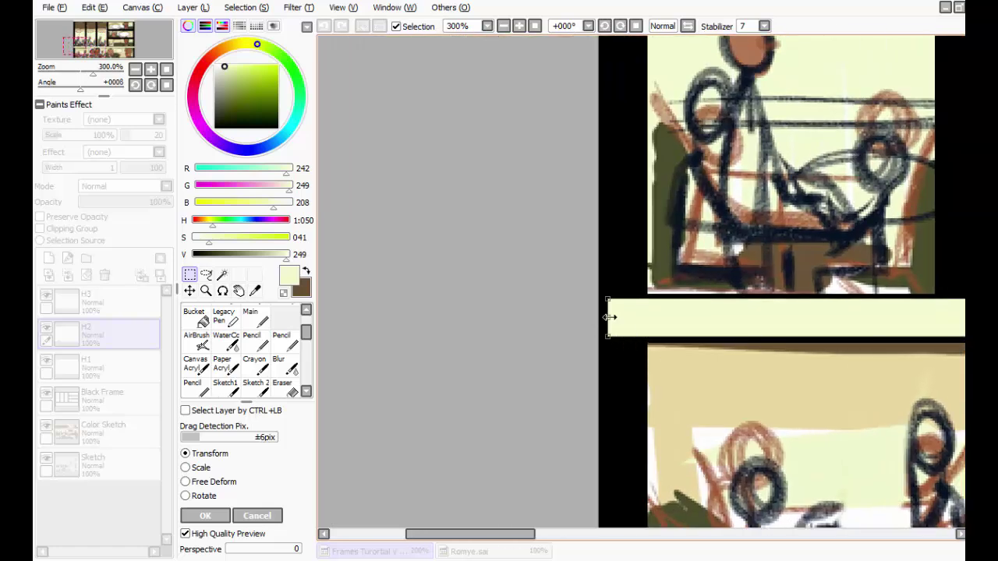
pyautogui.moveTo(610, 317); pyautogui.dragTo(563, 318)
pyautogui.moveTo(662, 394); pyautogui.dragTo(508, 389)
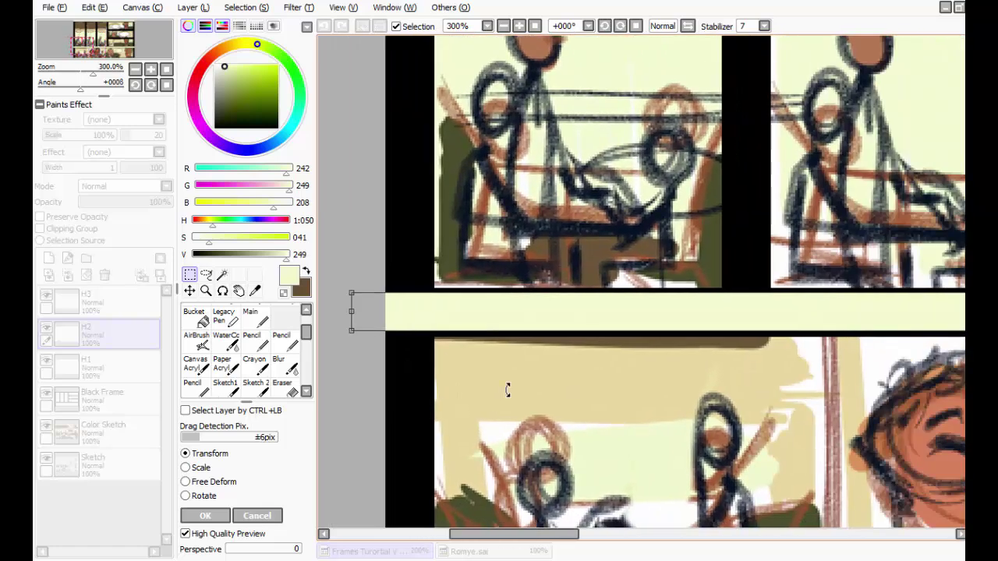
# Step: Thin the H2 strip slightly from its upper and lower edges to leave even black borders, and apply the transform
pyautogui.moveTo(787, 414); pyautogui.dragTo(869, 400)
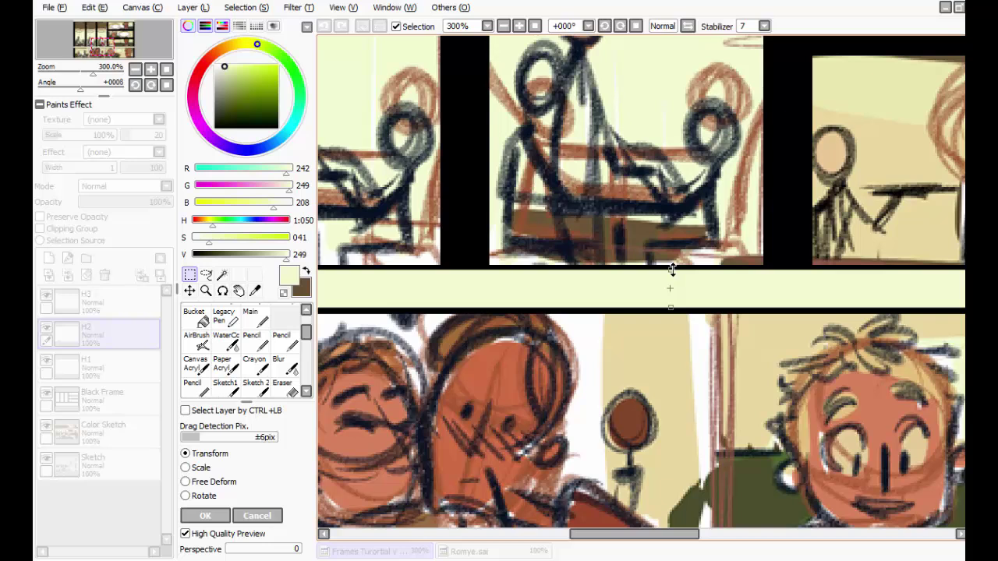
pyautogui.moveTo(672, 269); pyautogui.dragTo(671, 272)
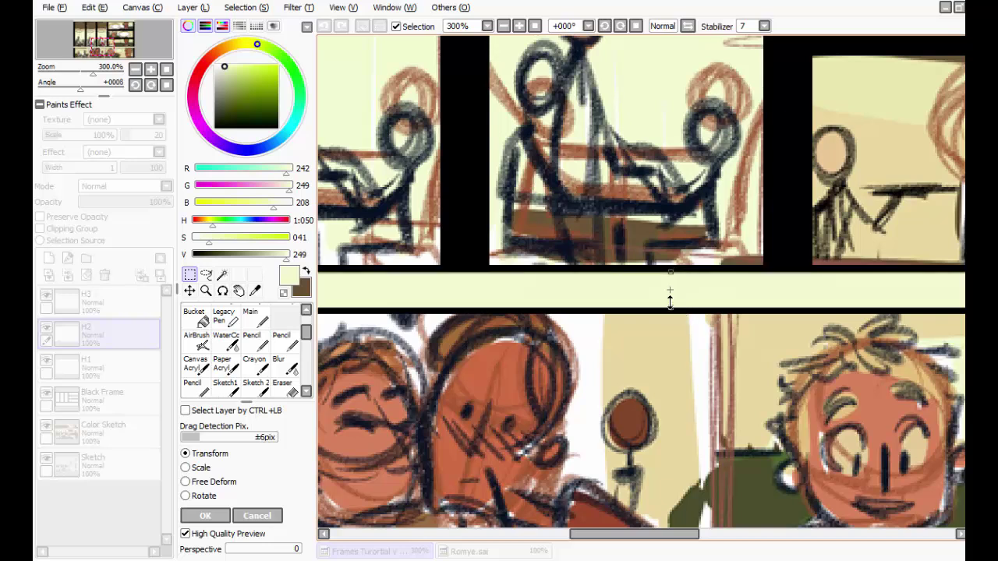
pyautogui.moveTo(671, 306); pyautogui.dragTo(672, 305)
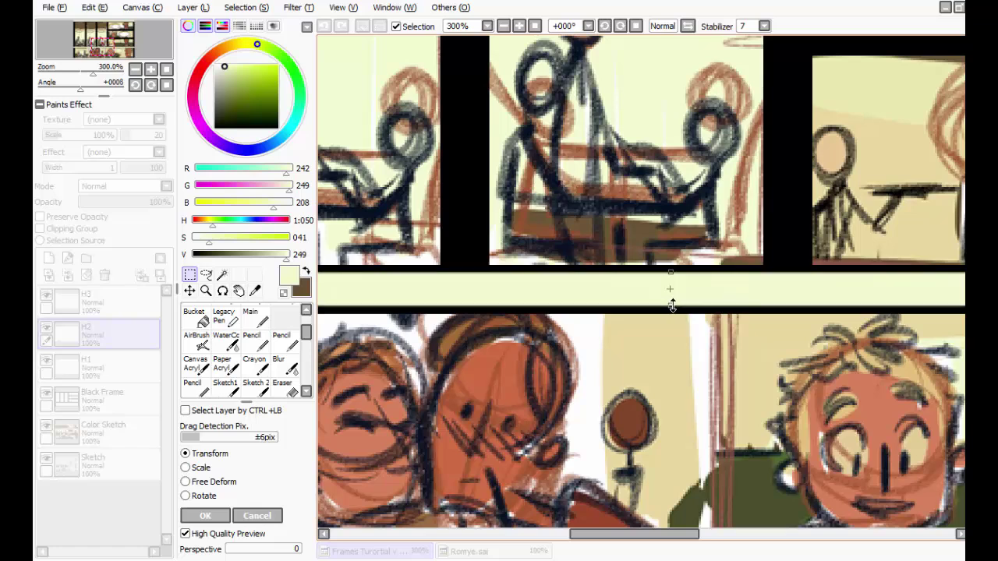
pyautogui.click(209, 519)
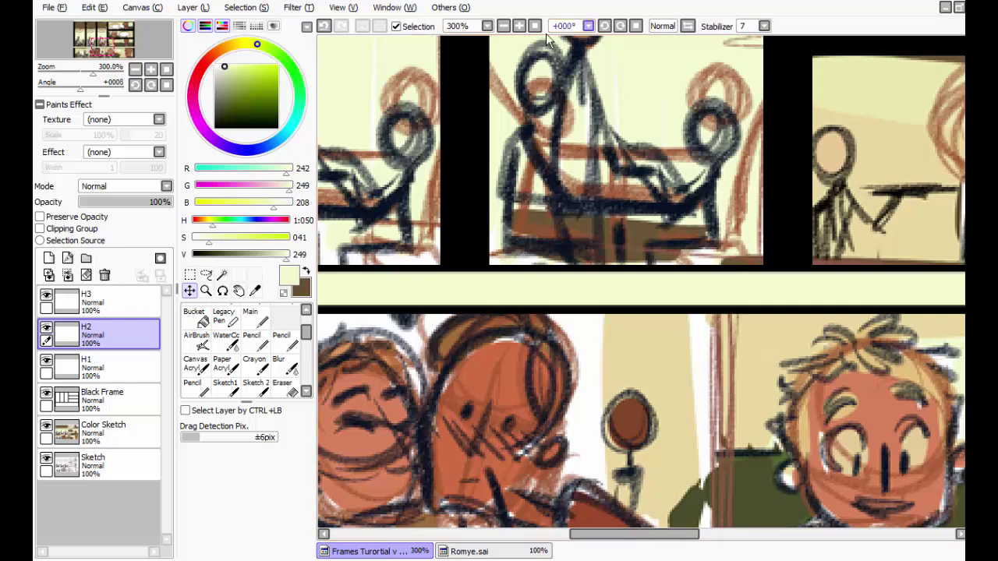
# Step: Select the section of the top strip above the three stacked right-hand panels and add two new layers above H2
pyautogui.click(504, 27)
pyautogui.click(504, 26)
pyautogui.click(504, 26)
pyautogui.click(504, 26)
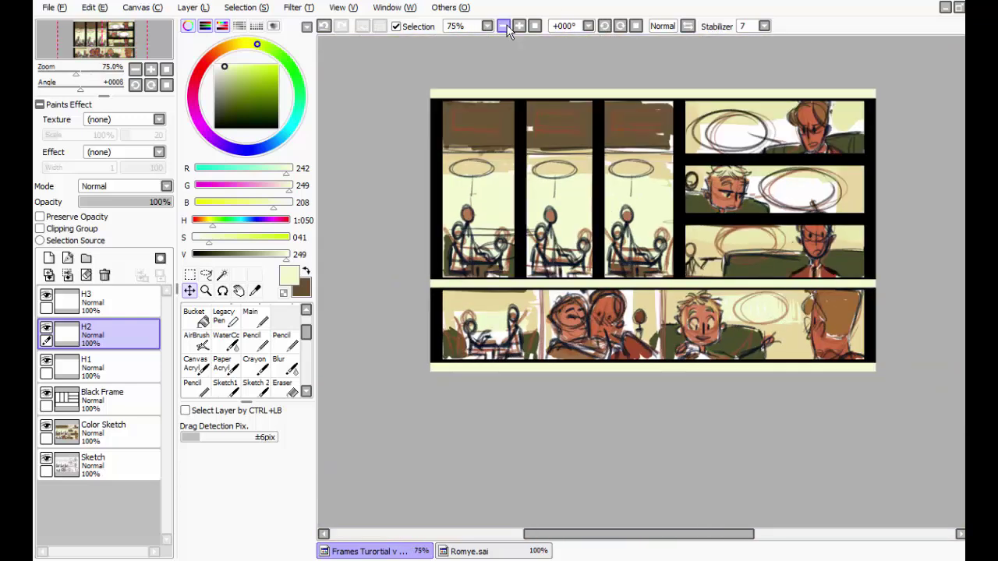
pyautogui.click(520, 26)
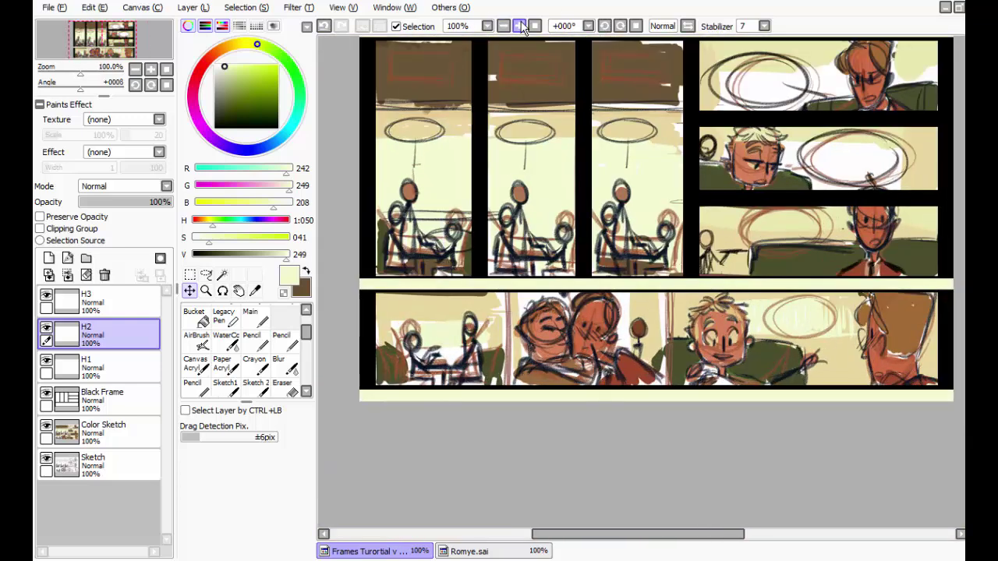
pyautogui.moveTo(531, 135); pyautogui.dragTo(561, 190)
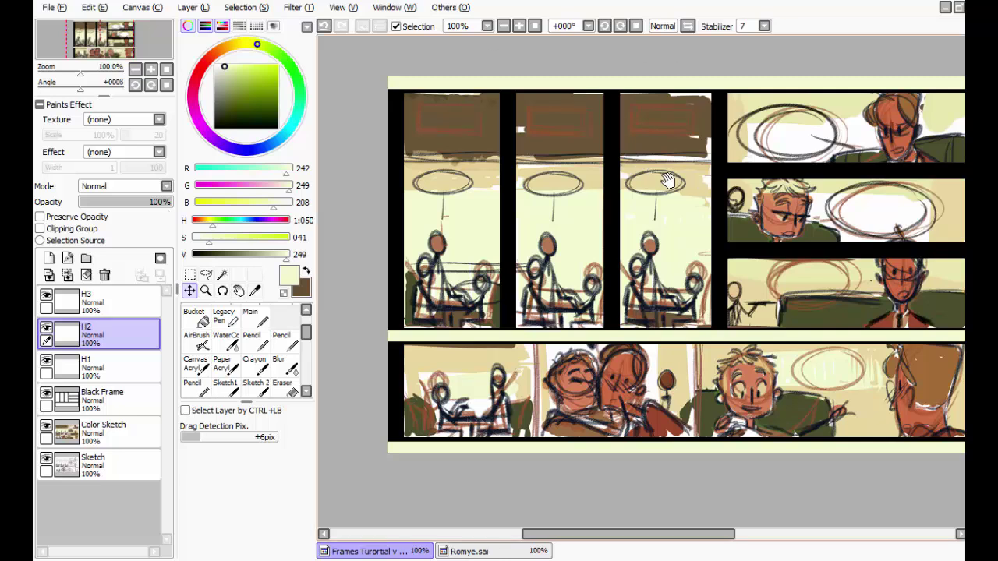
pyautogui.press('m')
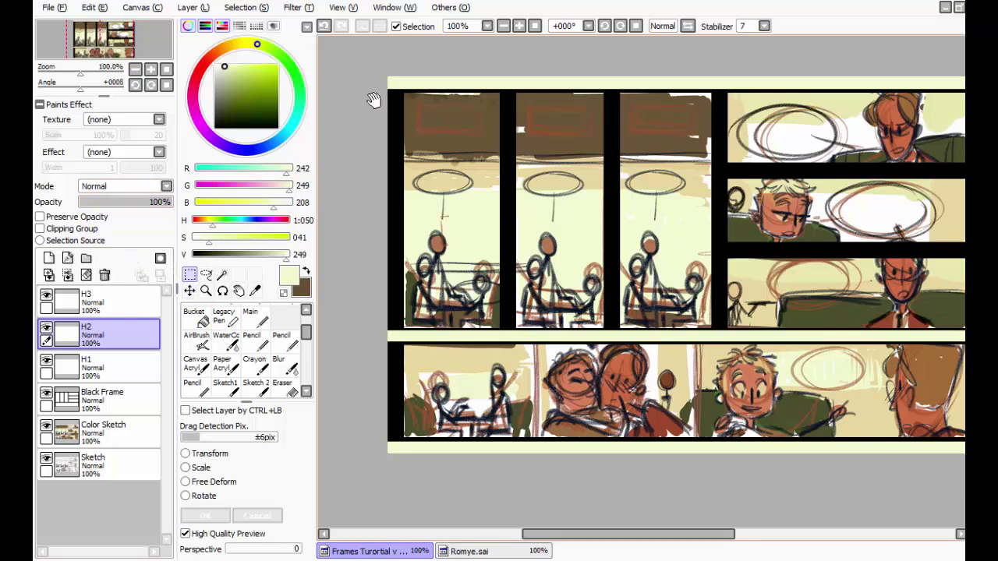
pyautogui.moveTo(385, 102); pyautogui.dragTo(347, 125)
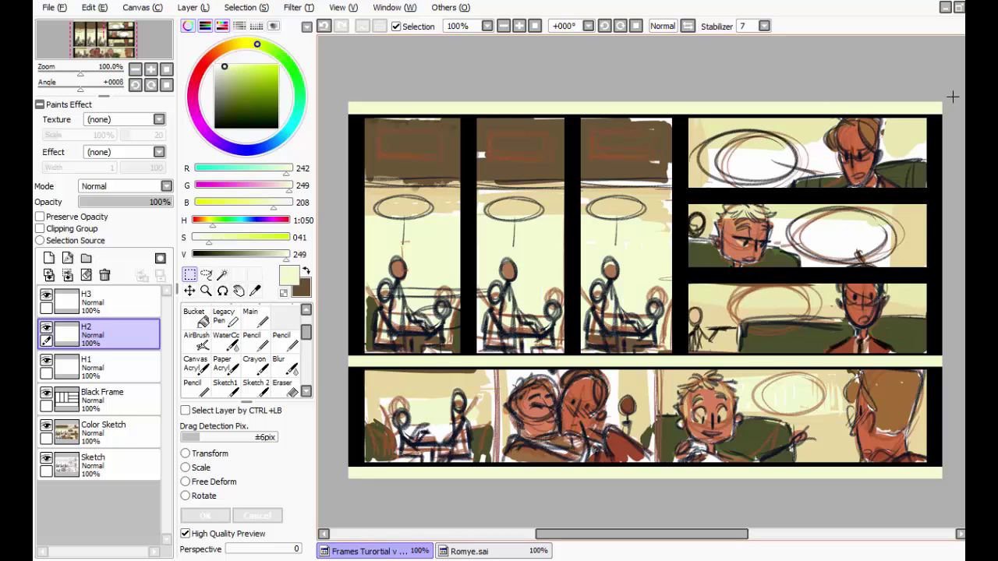
pyautogui.moveTo(928, 109); pyautogui.dragTo(680, 118)
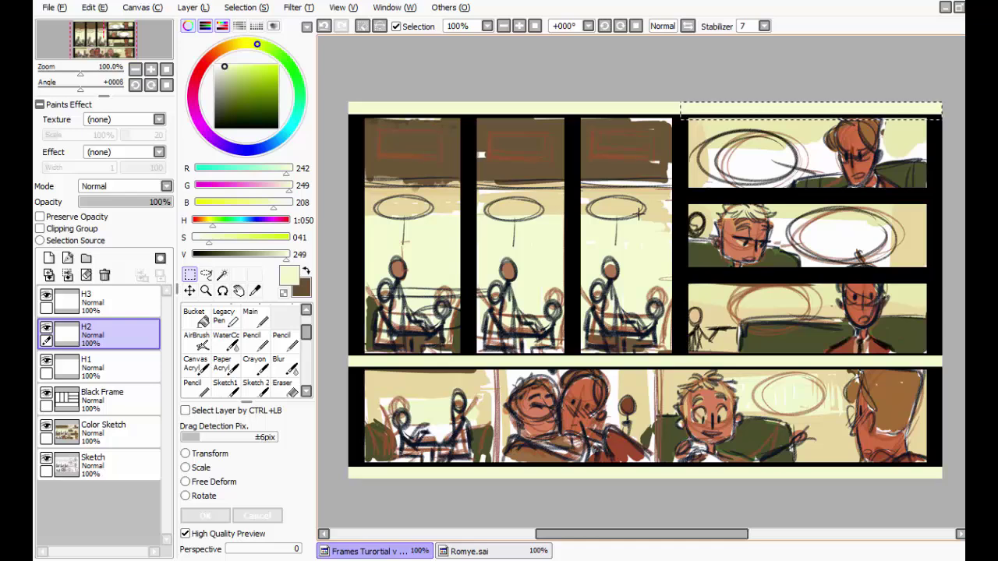
pyautogui.hotkey('ctrl', 'shift', 'n')
pyautogui.hotkey('ctrl', 'shift', 'n')
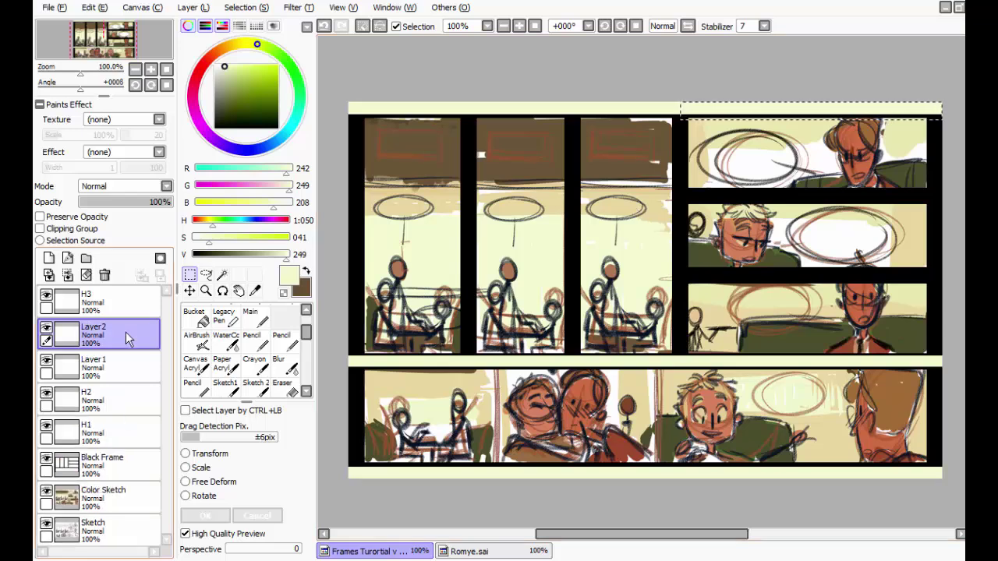
# Step: Rename Layer1 as Sh1 and Layer2 as Sh2
pyautogui.click(94, 361)
pyautogui.doubleClick(95, 359)
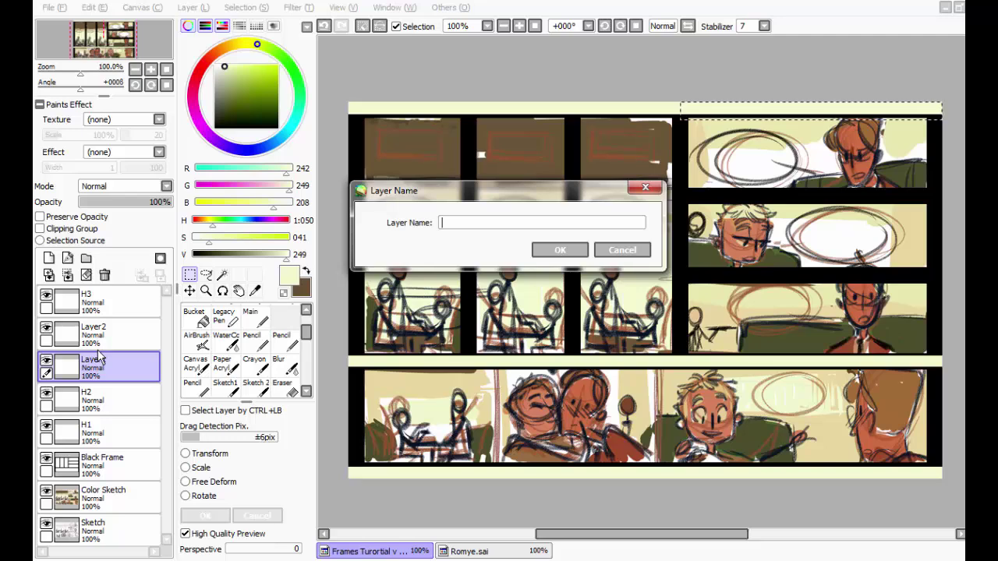
pyautogui.press('Return')
pyautogui.click(97, 337)
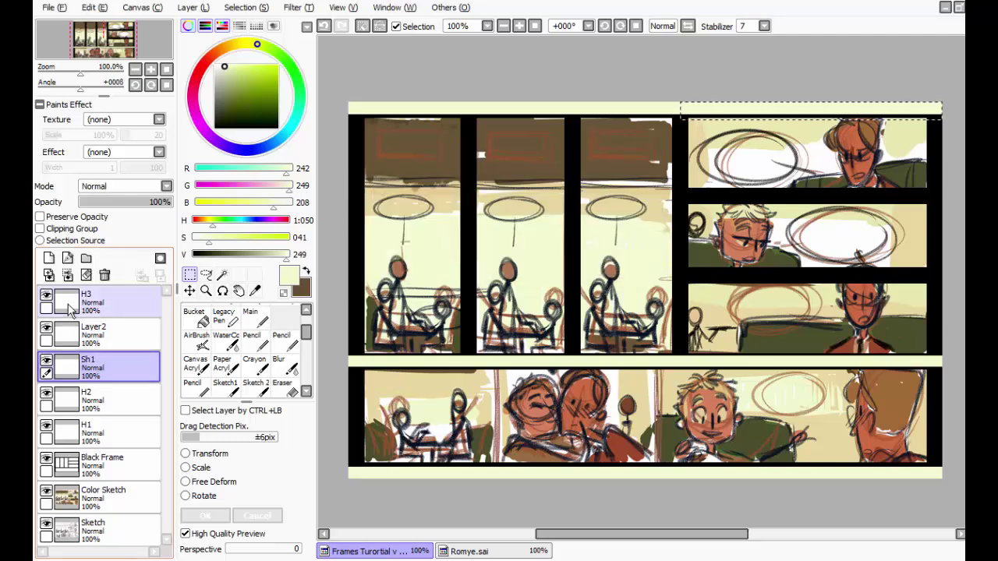
pyautogui.doubleClick(99, 339)
pyautogui.press('BackSpace')
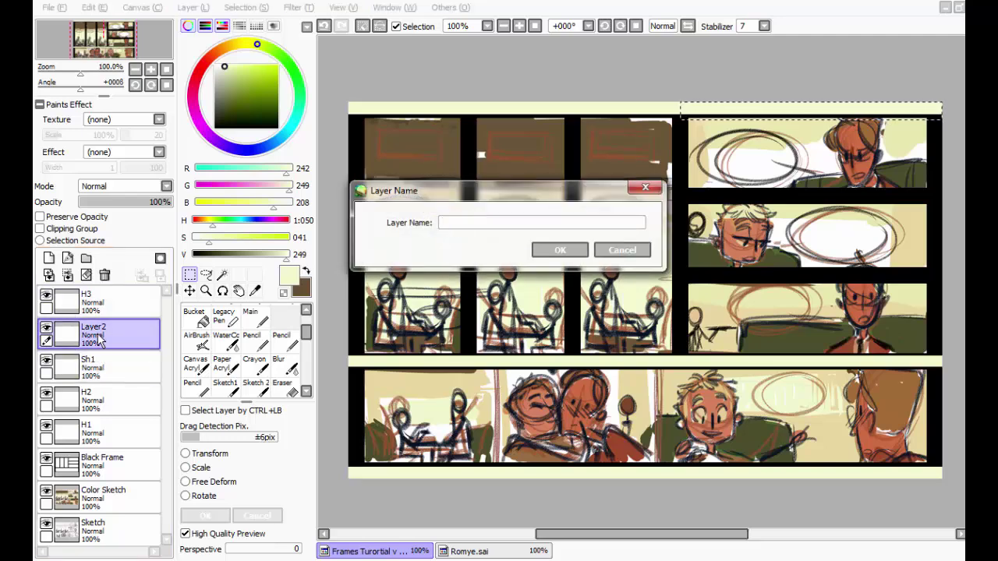
pyautogui.press('Return')
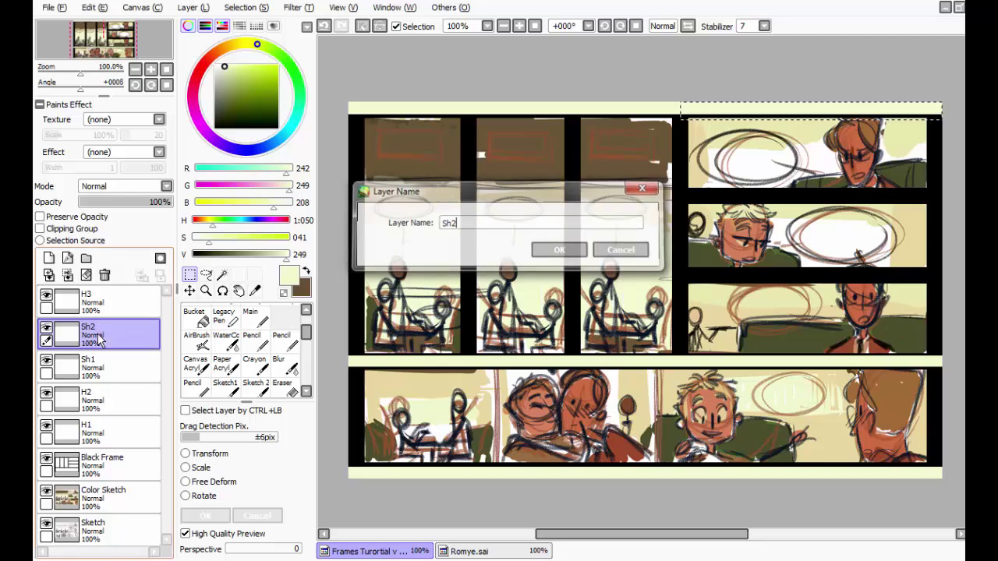
# Step: Clear the selection, try moving the Sh2 strip down over the upper panels, and undo the move
pyautogui.click(190, 290)
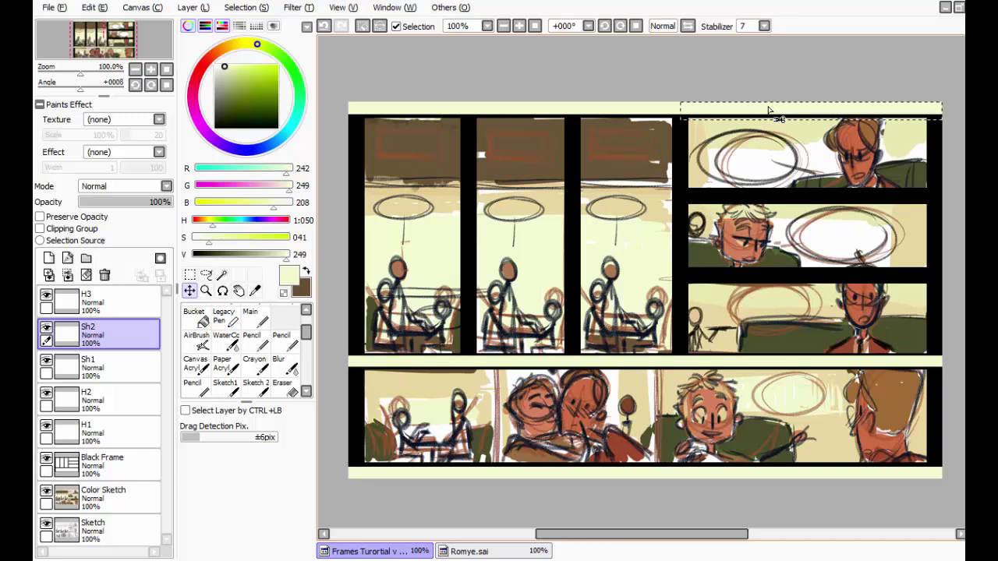
pyautogui.hotkey('ctrl', 'd')
pyautogui.moveTo(781, 124); pyautogui.dragTo(783, 176)
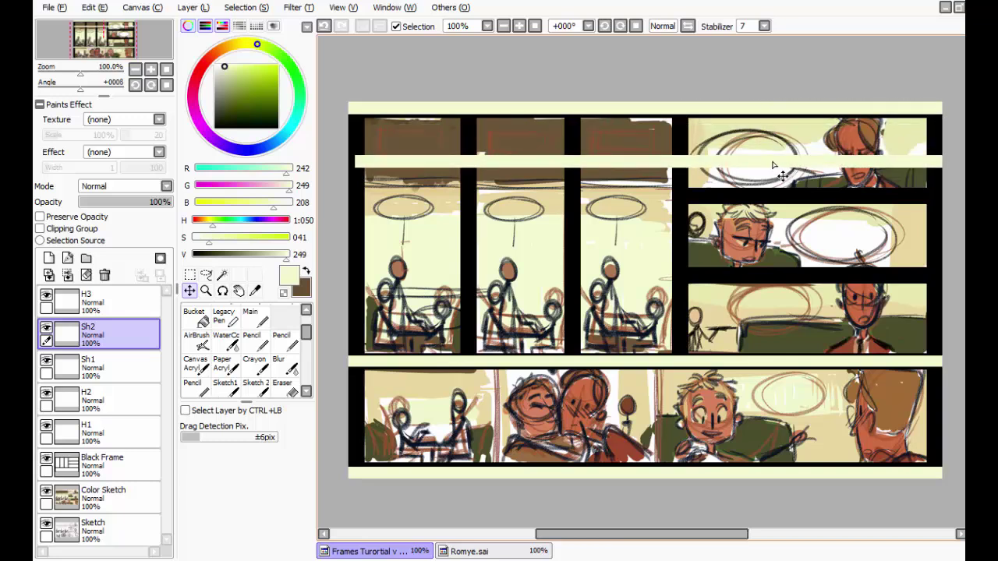
pyautogui.hotkey('ctrl', 'z')
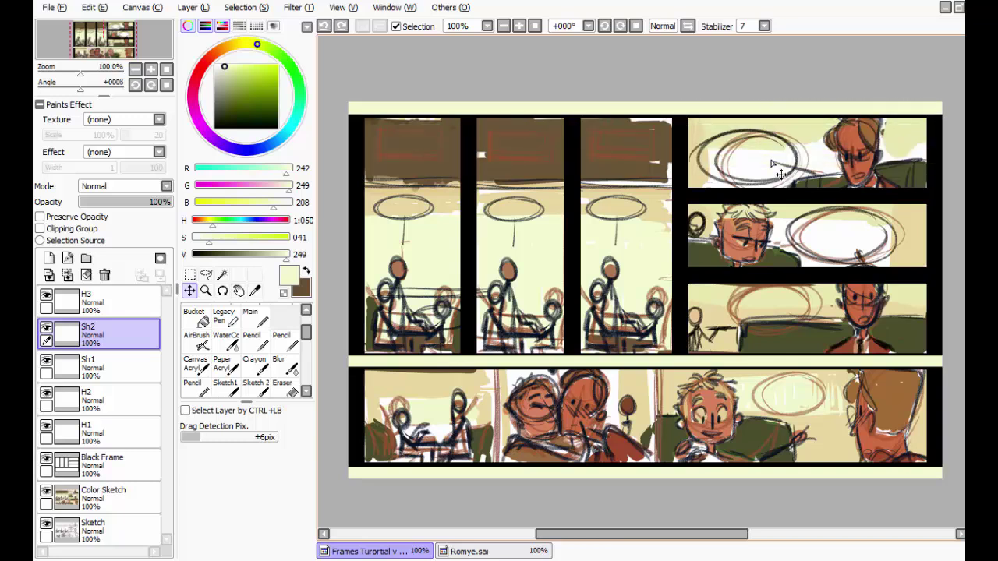
# Step: Check the Sh2 layer by toggling its visibility, and delete the Sh2 and Sh1 layers
pyautogui.click(47, 329)
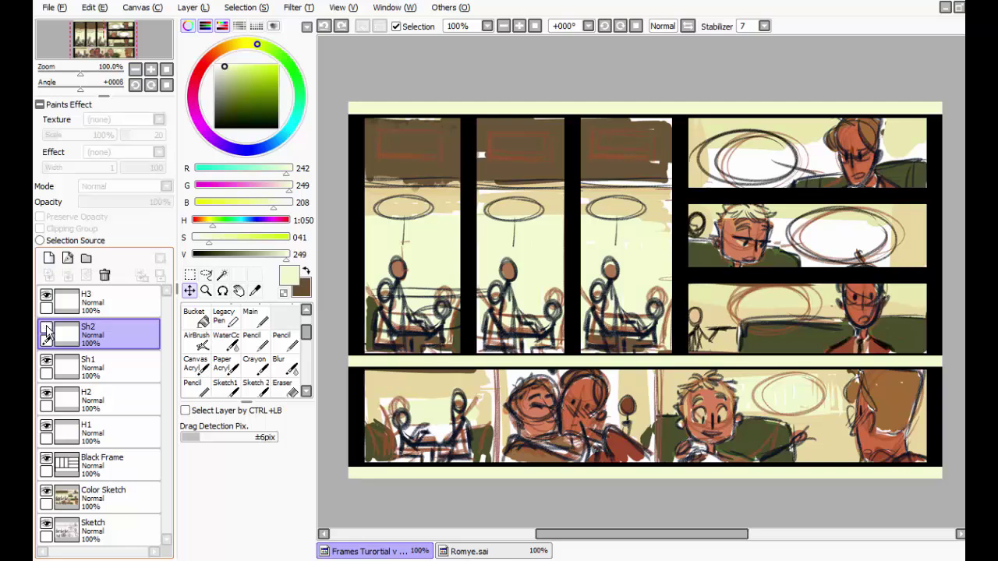
pyautogui.click(47, 329)
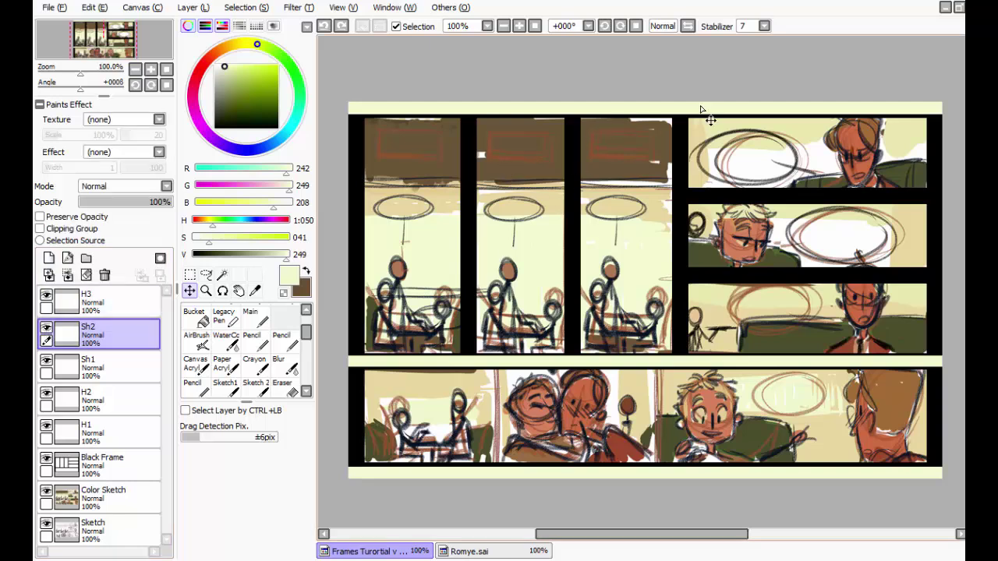
pyautogui.moveTo(699, 112)
pyautogui.mouseDown()
pyautogui.moveTo(709, 224)
pyautogui.moveTo(679, 117)
pyautogui.moveTo(709, 111)
pyautogui.mouseUp()
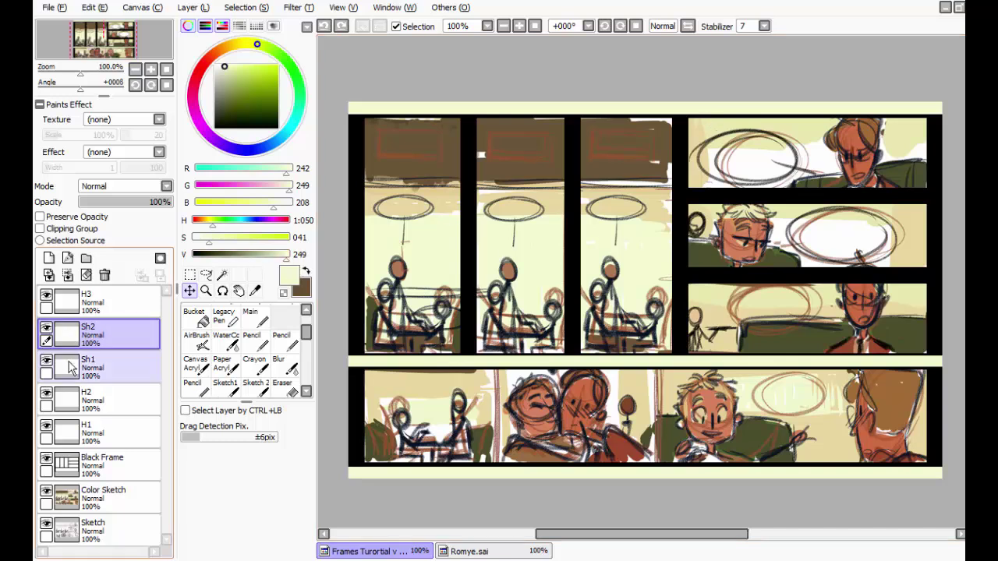
pyautogui.click(104, 275)
pyautogui.click(104, 275)
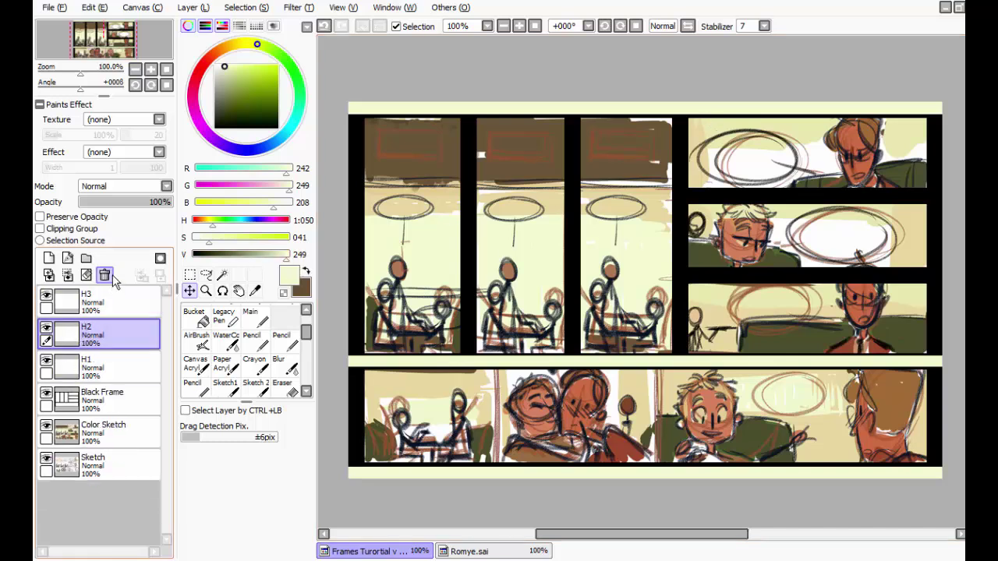
# Step: Select the top strip's section above the stacked right-hand panels, add two strip copies as layers above H2, and deselect
pyautogui.click(206, 274)
pyautogui.click(189, 275)
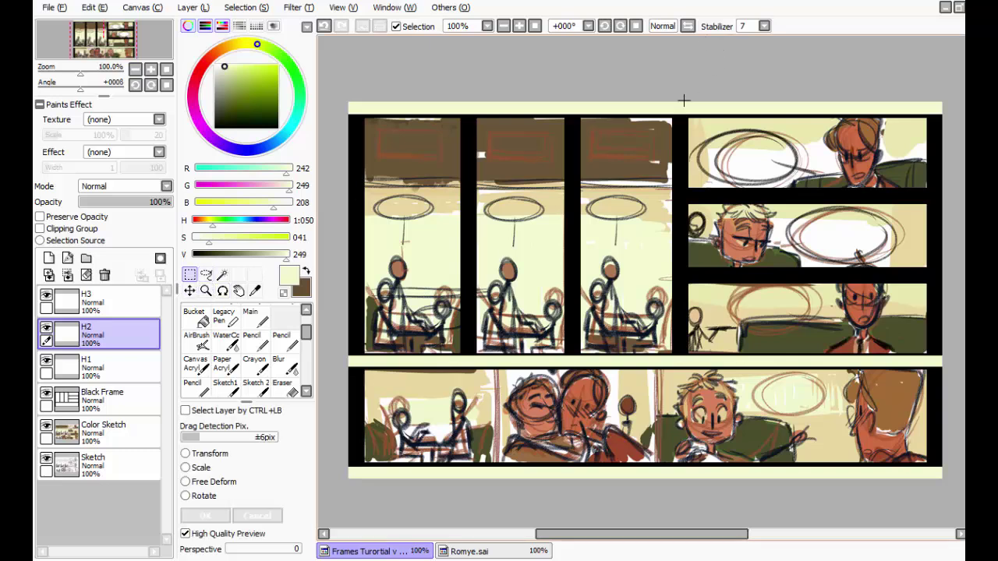
pyautogui.moveTo(679, 101); pyautogui.dragTo(953, 119)
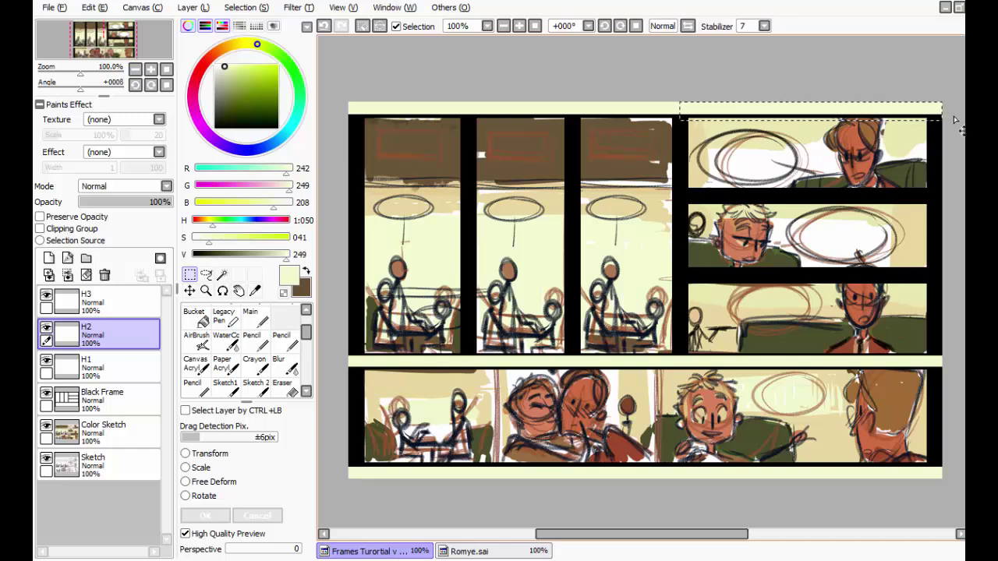
pyautogui.hotkey('ctrl', 'shift', 'n')
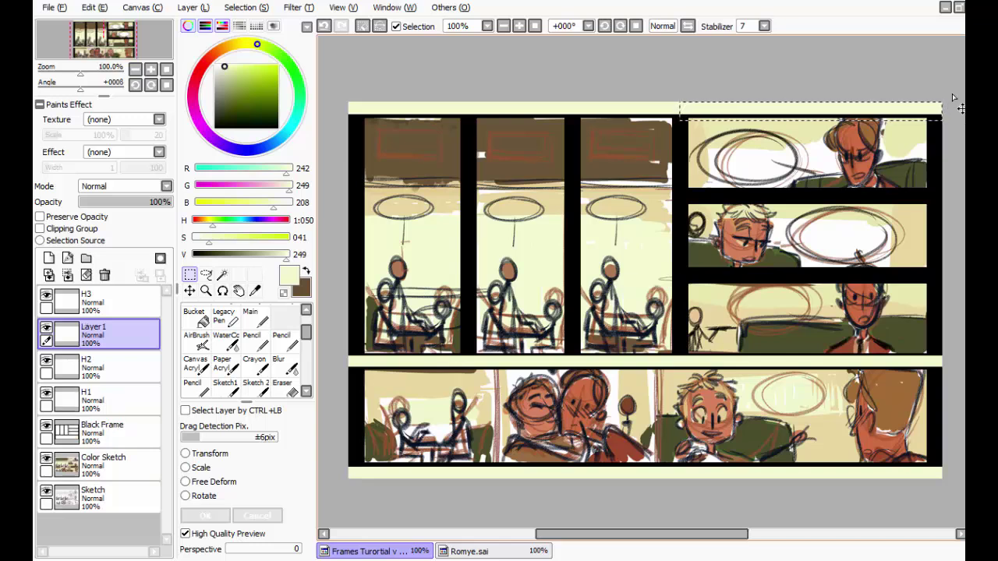
pyautogui.hotkey('ctrl', 'shift', 'n')
pyautogui.hotkey('ctrl', 'd')
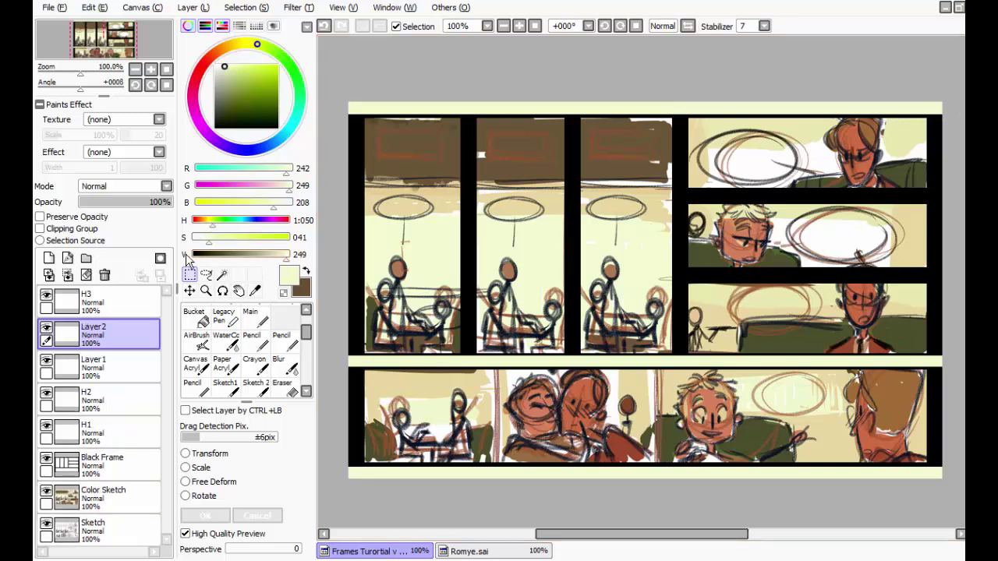
# Step: Shift the Layer2 strip slightly down from the canvas's upper edge and hide Layer2
pyautogui.doubleClick(191, 290)
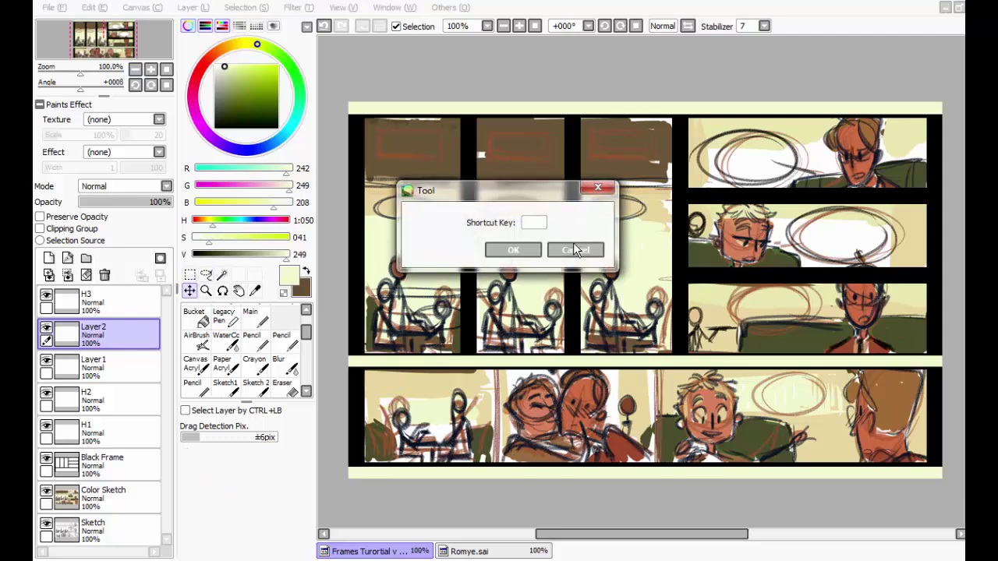
pyautogui.click(573, 248)
pyautogui.moveTo(747, 106); pyautogui.dragTo(747, 128)
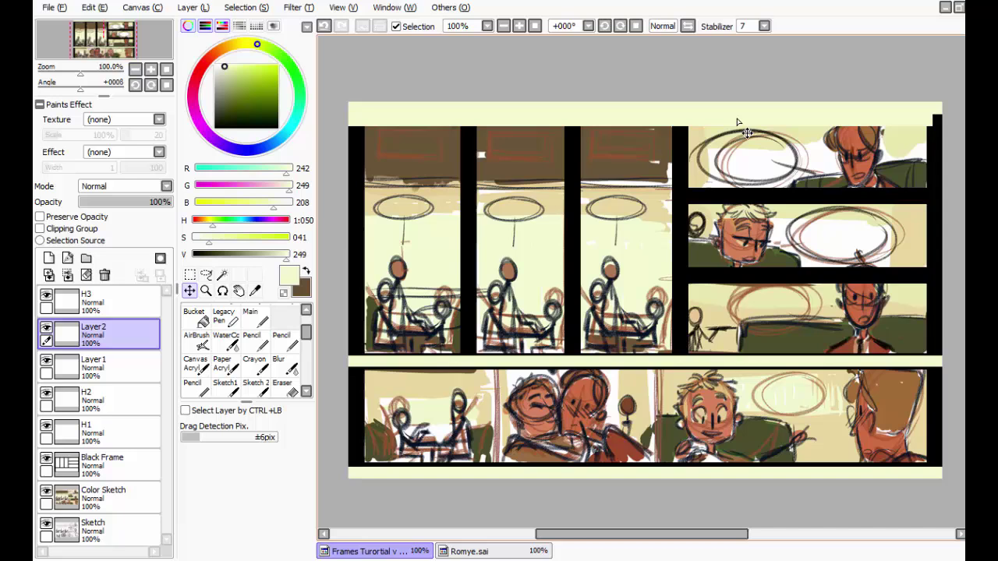
pyautogui.click(47, 310)
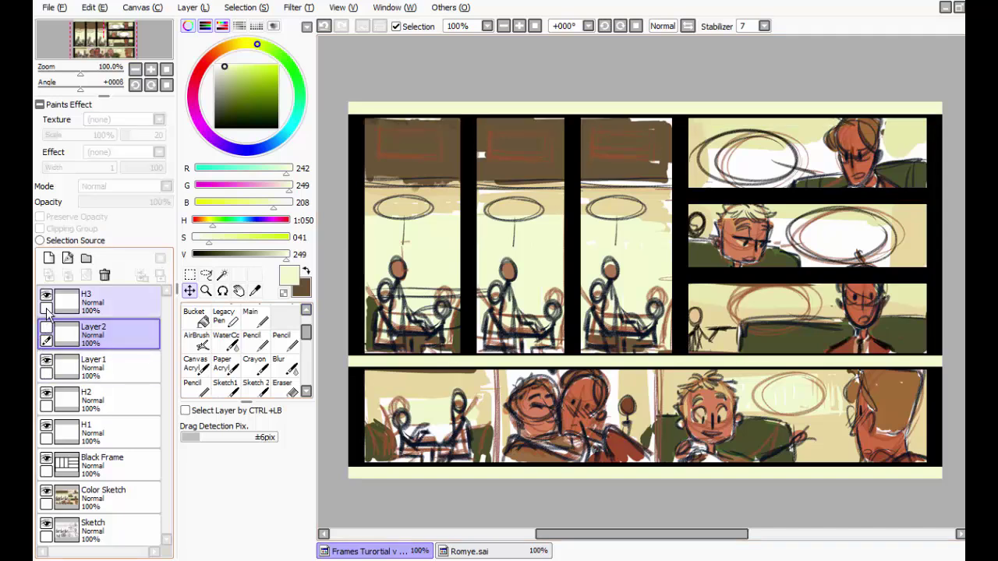
pyautogui.click(47, 310)
pyautogui.click(47, 366)
pyautogui.doubleClick(47, 366)
pyautogui.click(47, 366)
pyautogui.click(47, 367)
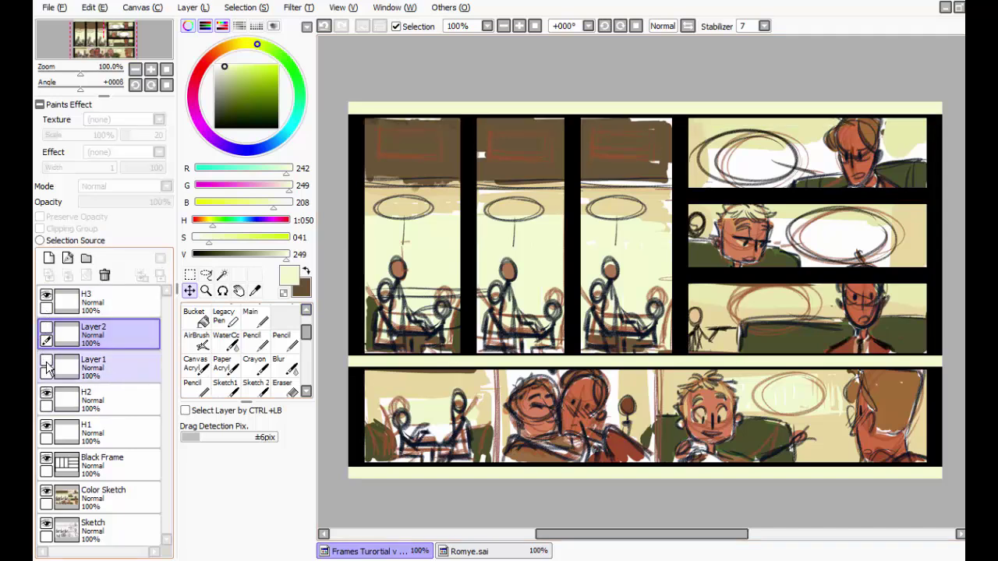
pyautogui.click(47, 367)
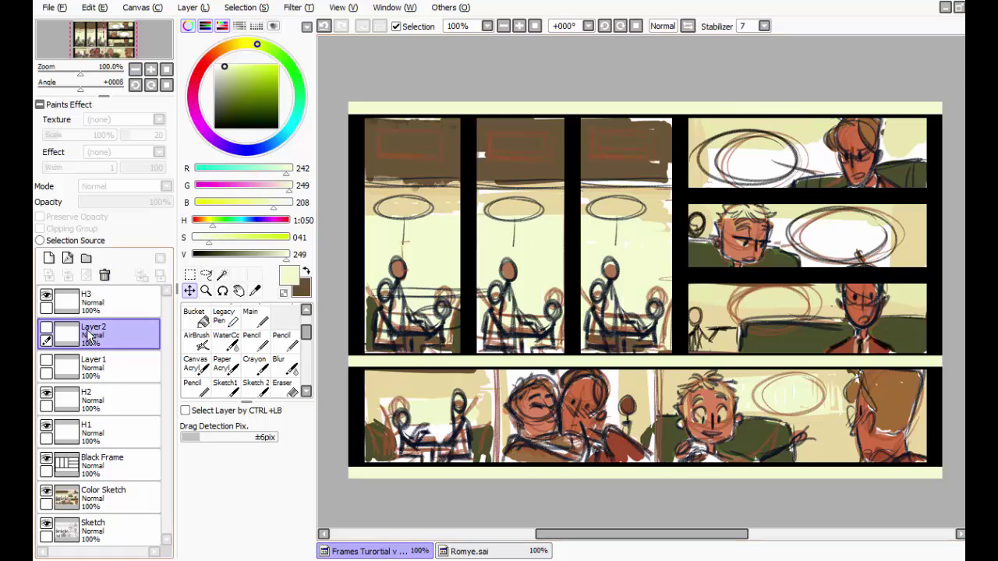
# Step: Move the Layer1 strip down onto the black bar between the first and second stacked right-hand panels, and rename the layer Sh1
pyautogui.click(93, 363)
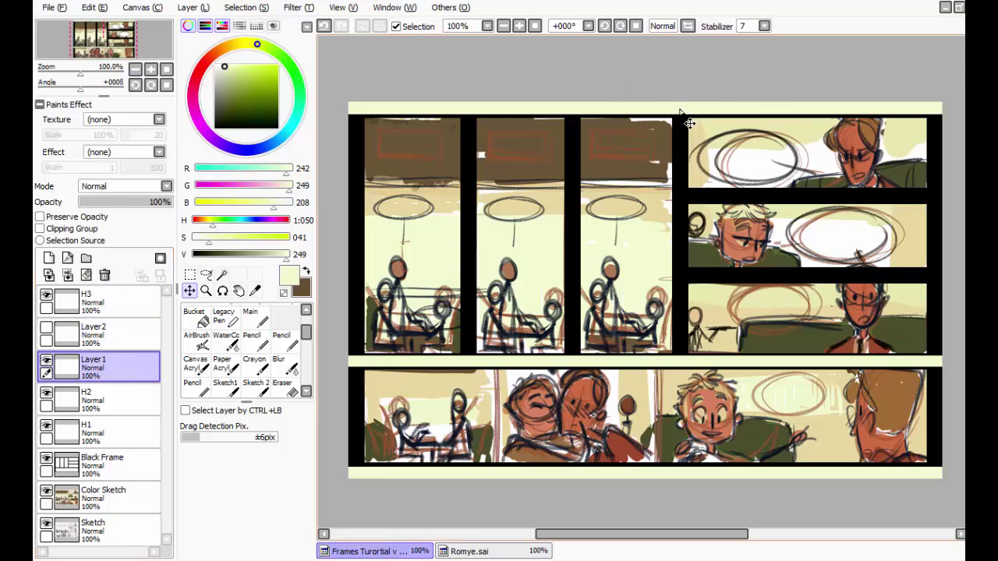
pyautogui.moveTo(689, 123); pyautogui.dragTo(692, 211)
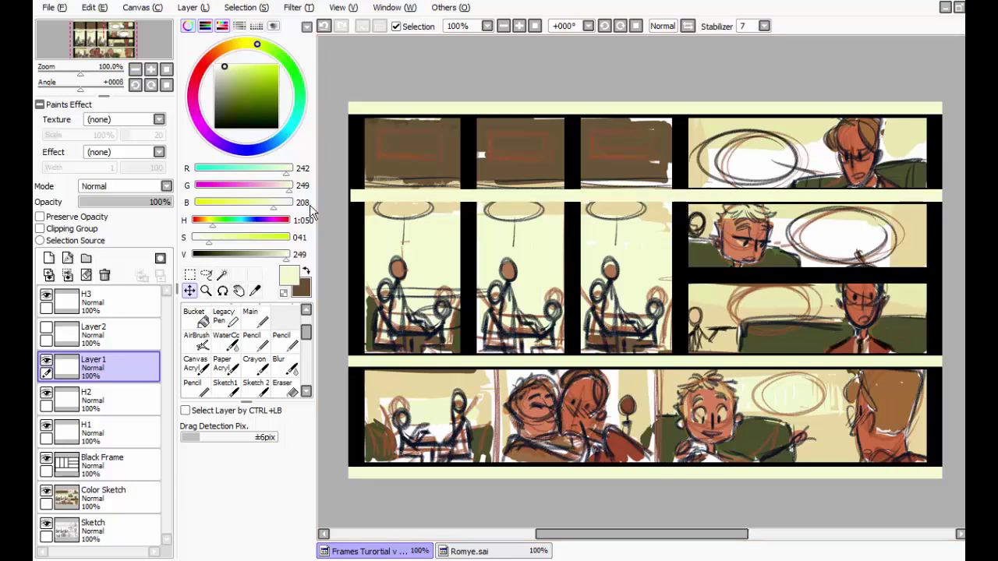
pyautogui.doubleClick(123, 360)
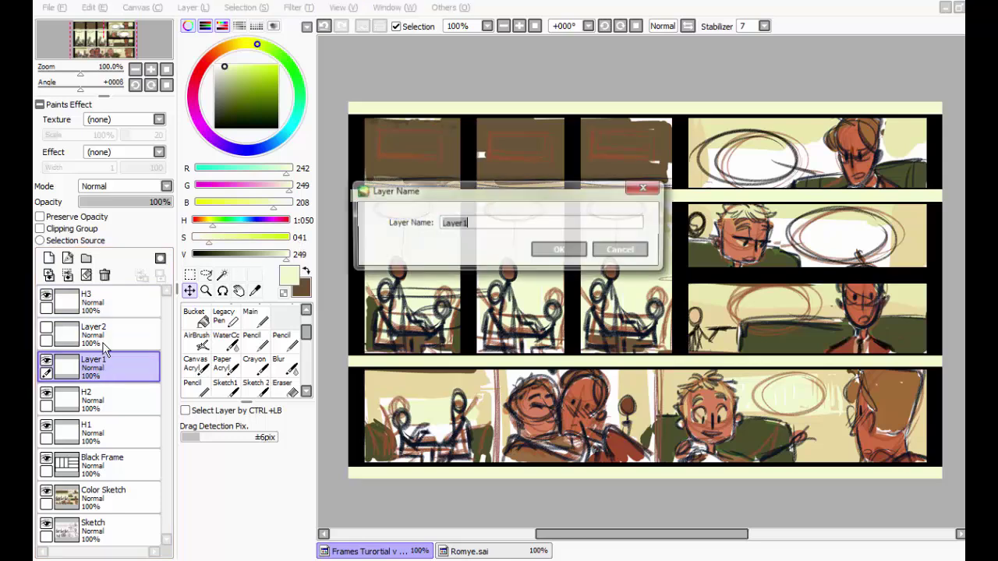
pyautogui.press('BackSpace')
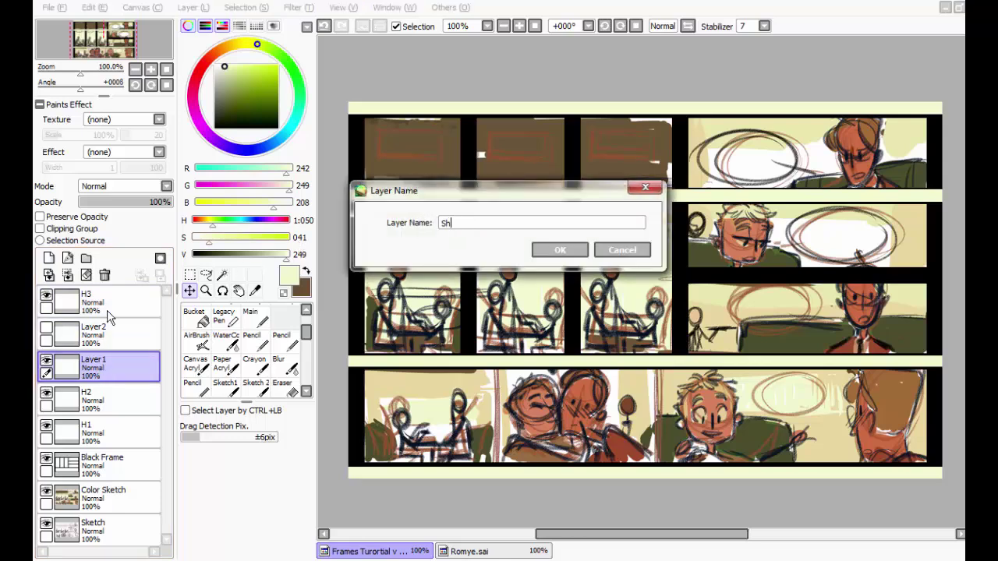
pyautogui.press('Return')
# Step: Rename the hidden Layer2 as Sh2
pyautogui.doubleClick(121, 341)
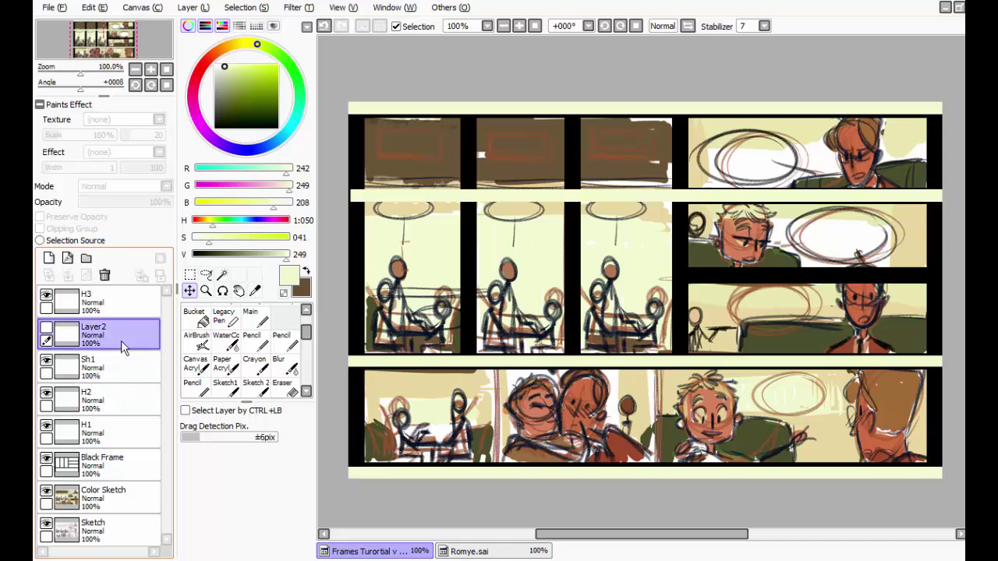
pyautogui.press('BackSpace')
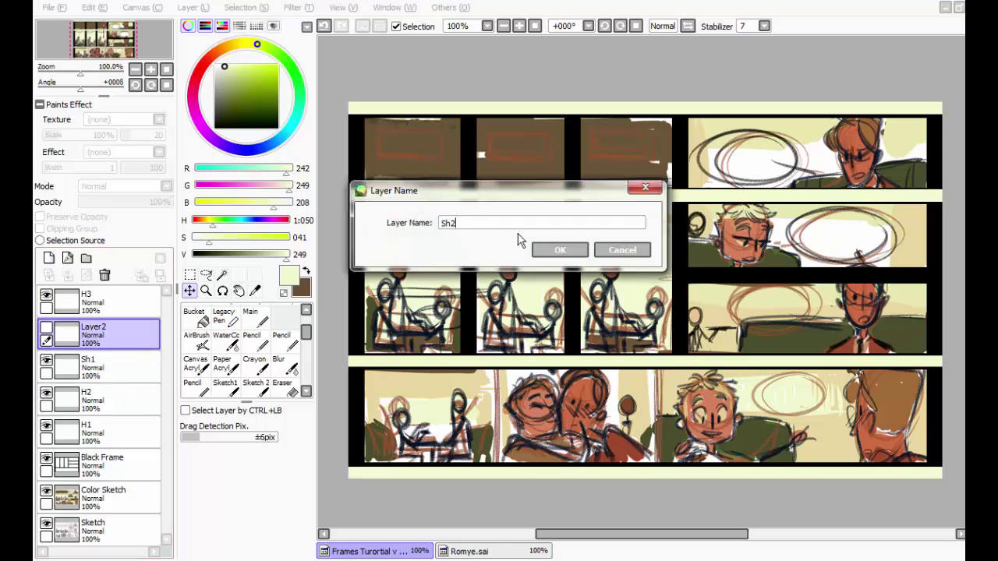
pyautogui.press('Return')
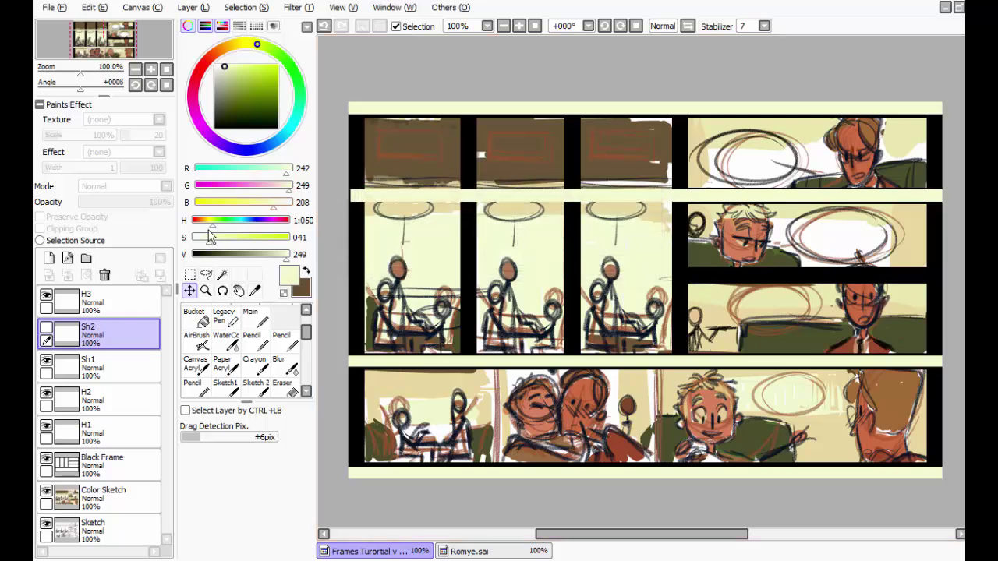
# Step: Erase the part of the Sh1 strip that crosses the three tall panels, and clear the selection
pyautogui.hotkey('ctrl', 't')
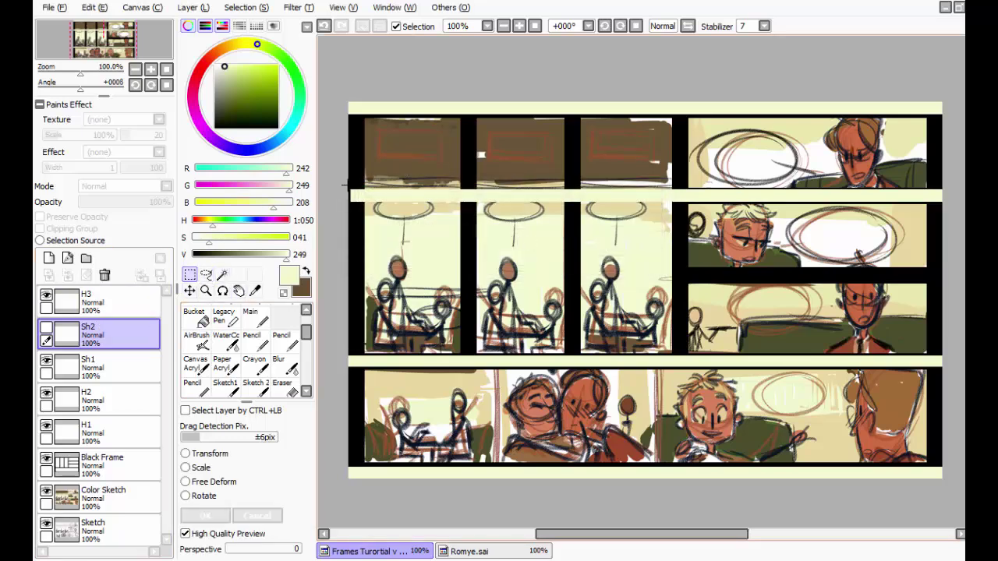
pyautogui.moveTo(345, 186); pyautogui.dragTo(683, 209)
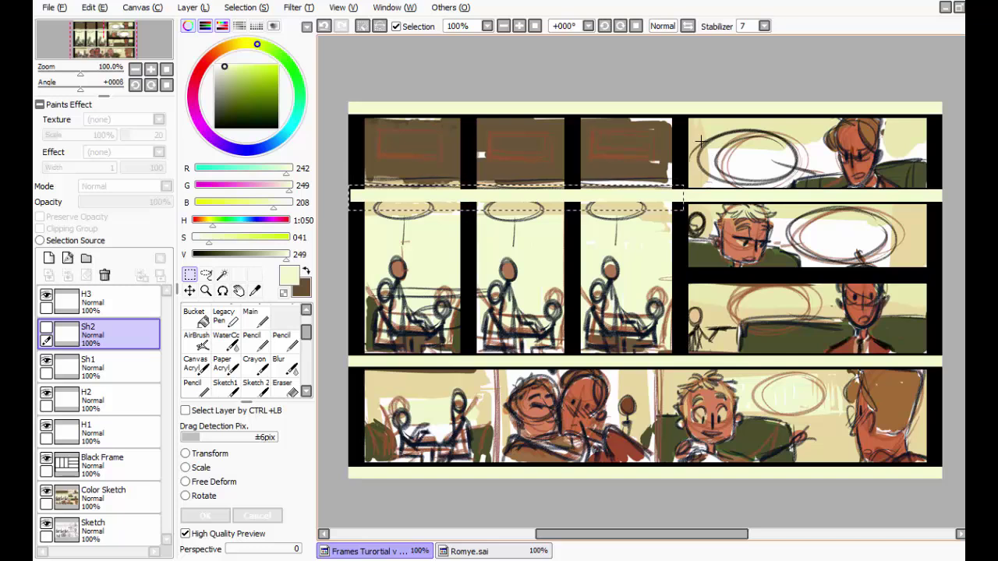
pyautogui.click(77, 360)
pyautogui.press('Delete')
pyautogui.hotkey('ctrl', 'd')
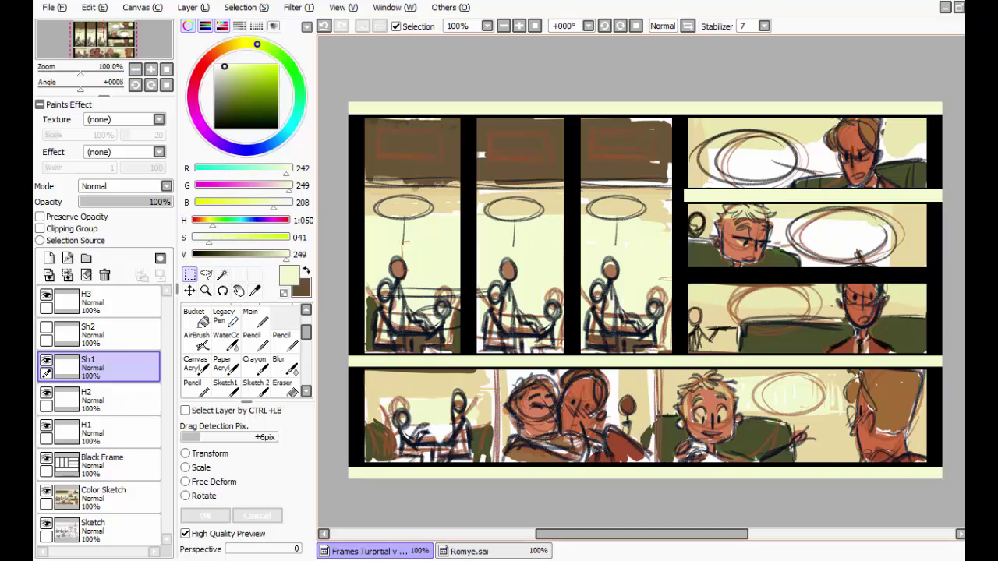
# Step: Copy the remaining Sh1 strip to a new layer and move it onto the black bar between the second and third stacked panels
pyautogui.moveTo(683, 187); pyautogui.dragTo(950, 206)
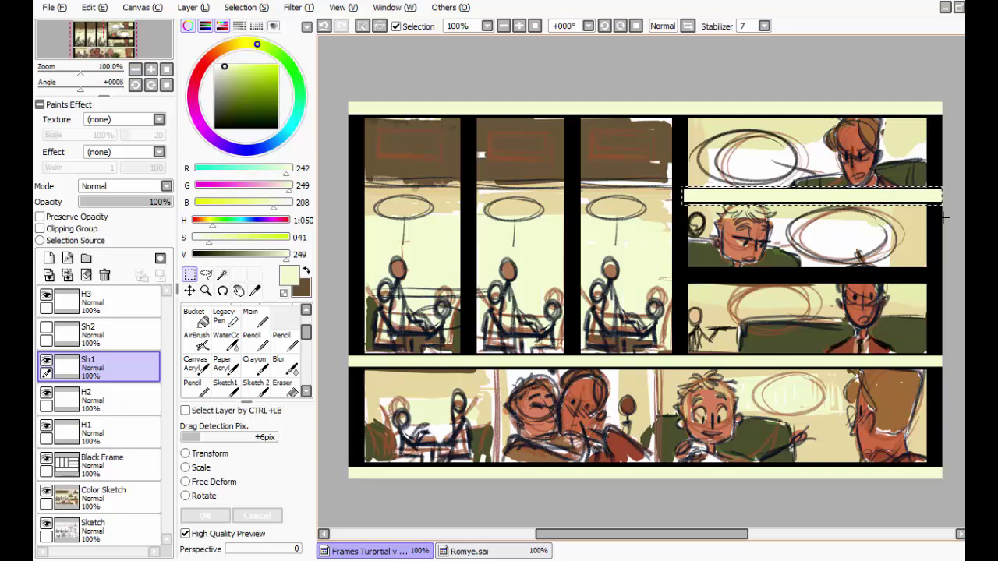
pyautogui.hotkey('ctrl', 'shift', 'n')
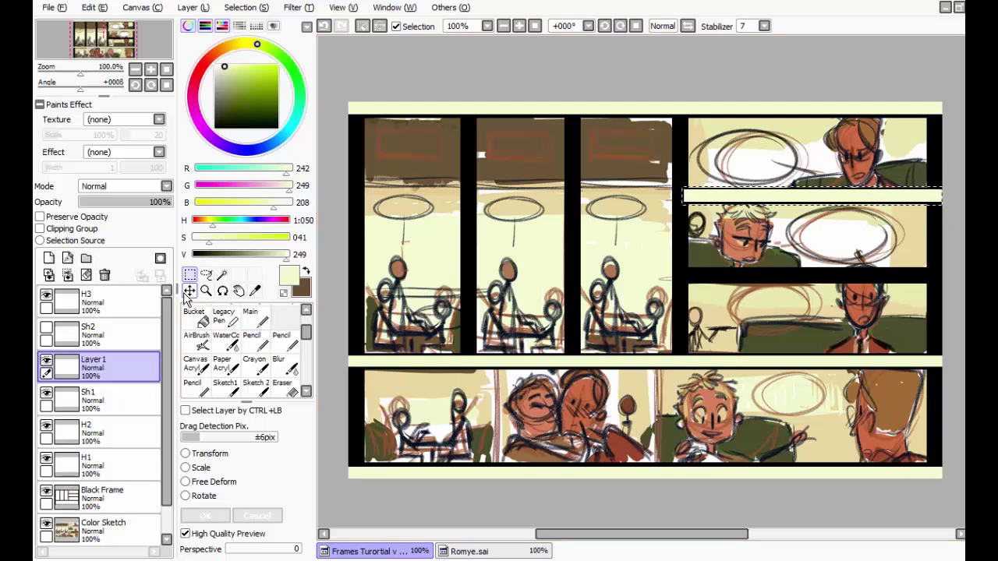
pyautogui.click(190, 291)
pyautogui.moveTo(734, 196); pyautogui.dragTo(717, 276)
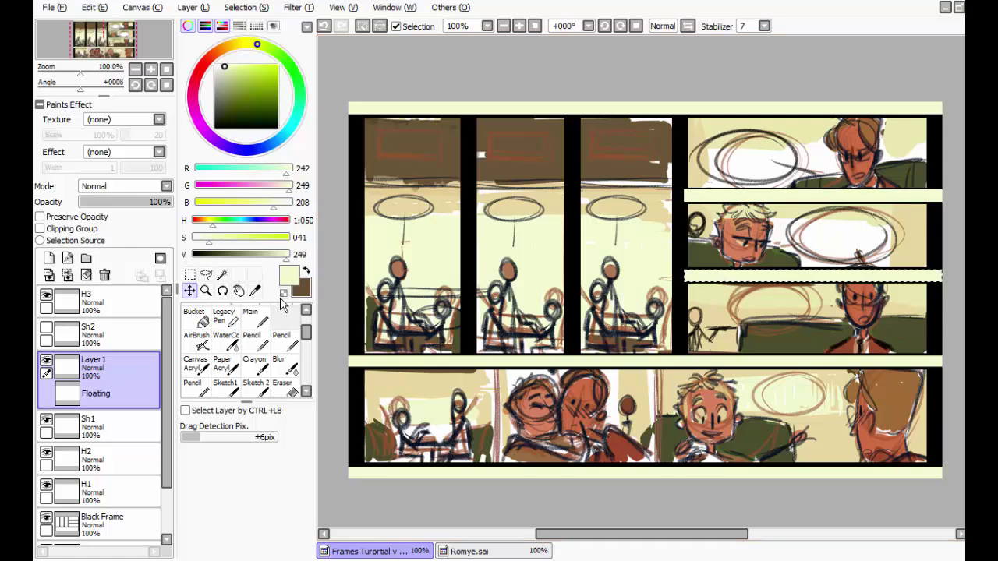
pyautogui.hotkey('ctrl', 'd')
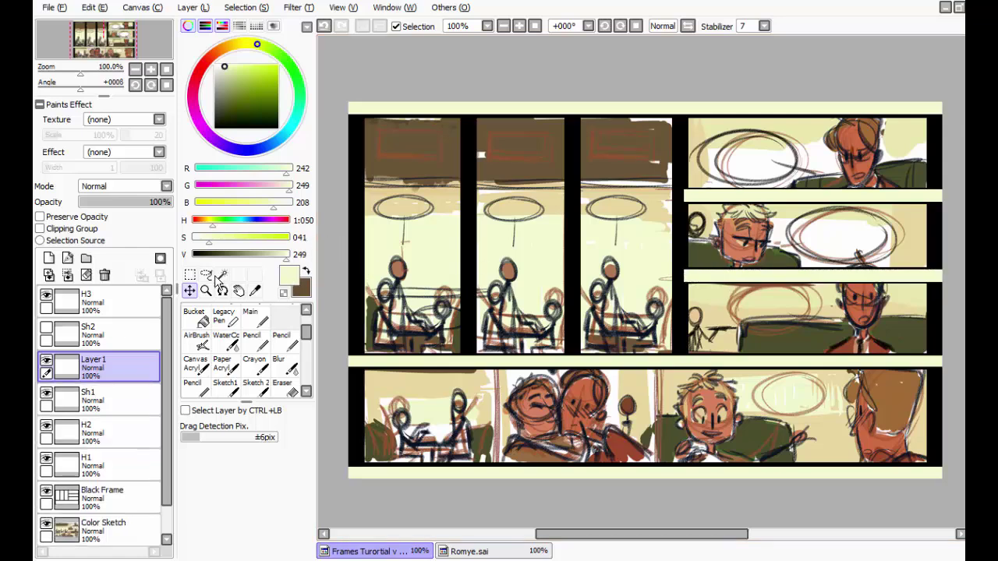
# Step: Delete the hidden Sh2 layer
pyautogui.click(94, 334)
pyautogui.click(105, 275)
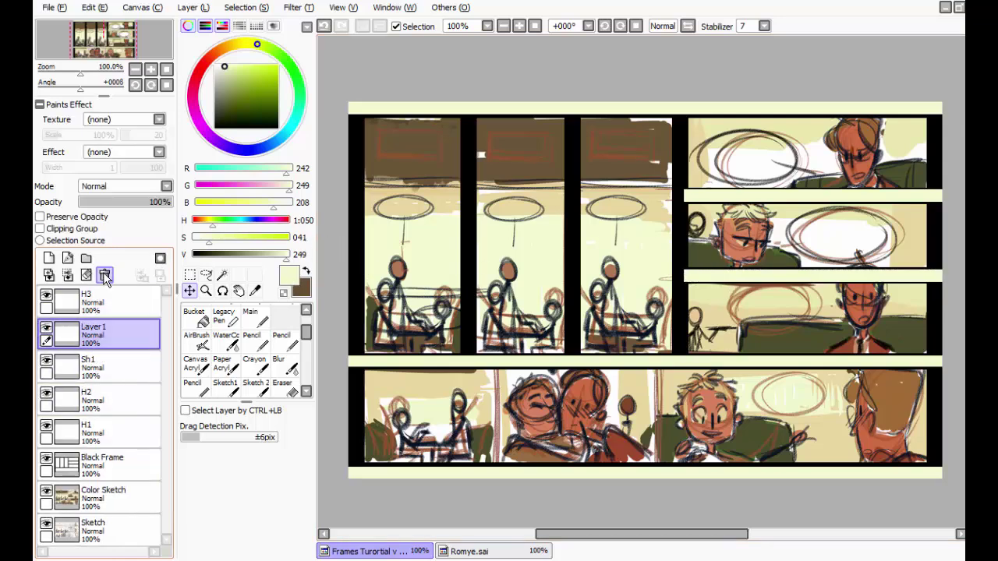
# Step: Rename the Layer1 layer between H3 and Sh1 as Sh2
pyautogui.doubleClick(97, 332)
pyautogui.press('BackSpace')
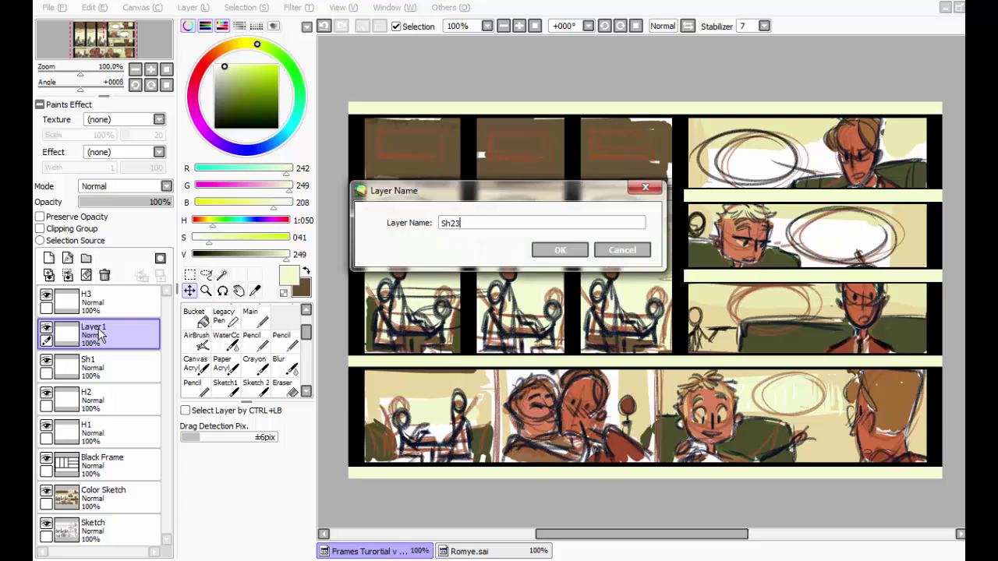
pyautogui.press('Return')
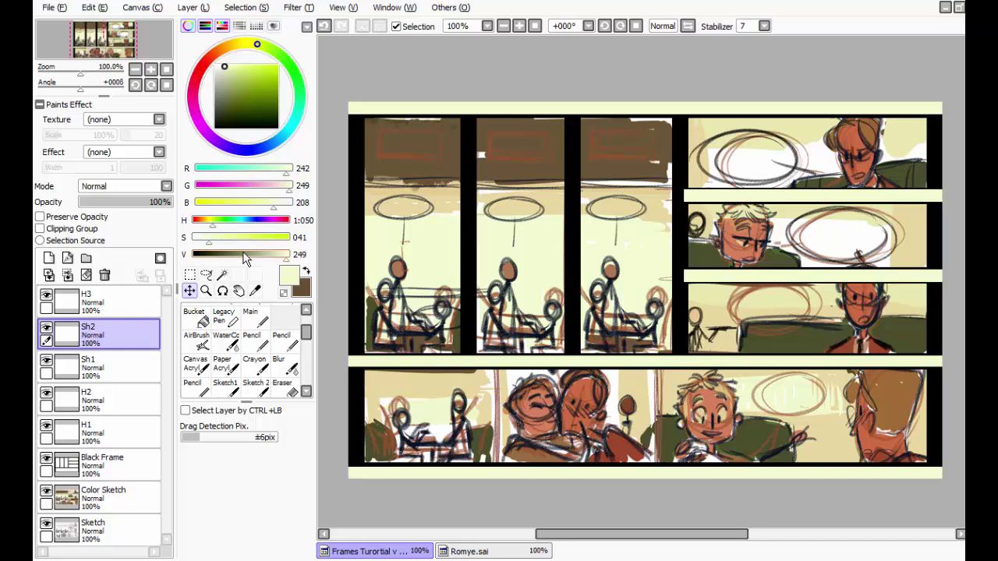
# Step: Select the page's top border strip on layer H1 and duplicate it onto two new layers
pyautogui.click(189, 277)
pyautogui.click(75, 443)
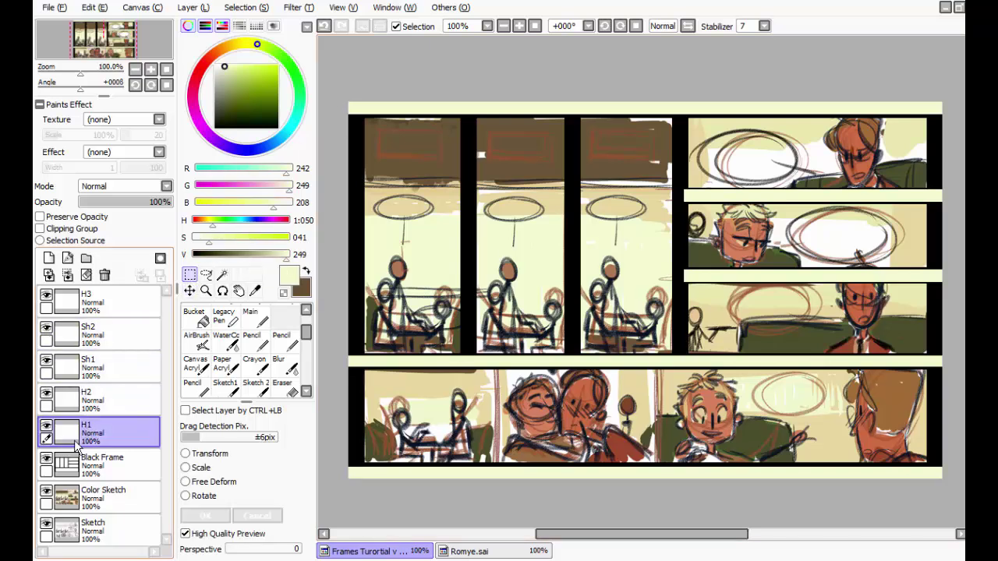
pyautogui.moveTo(345, 98); pyautogui.dragTo(944, 115)
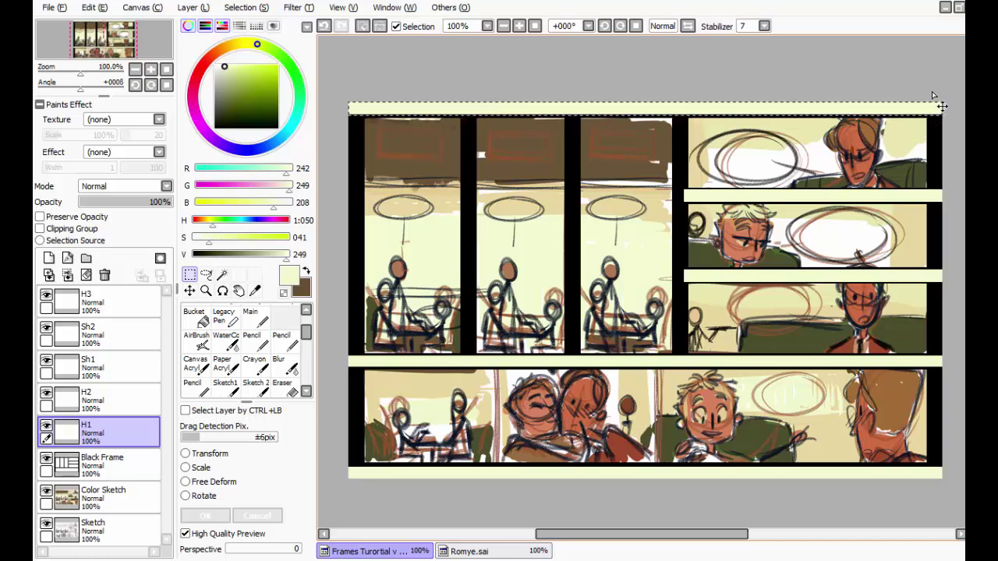
pyautogui.hotkey('ctrl', 'shift', 'n')
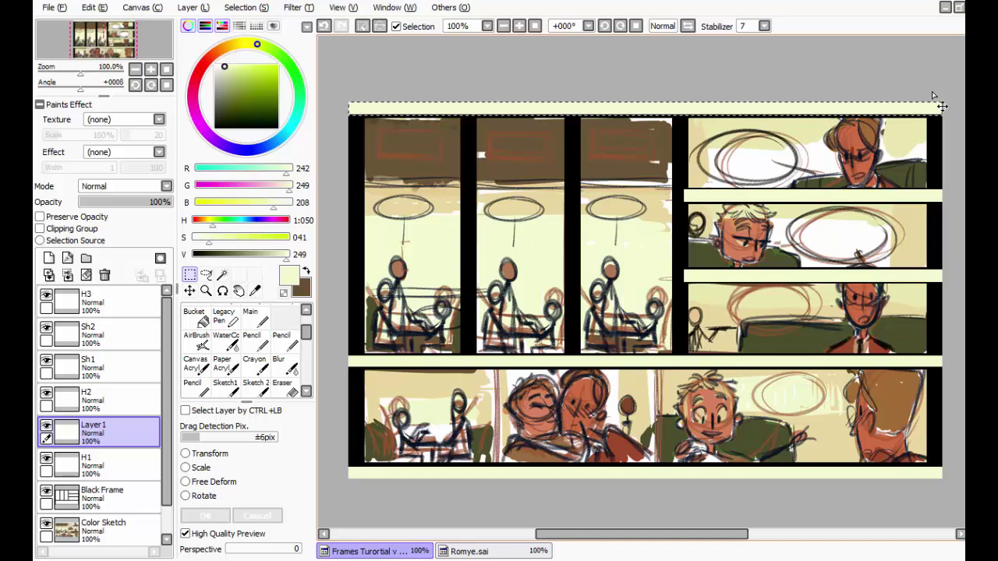
pyautogui.hotkey('ctrl', 'shift', 'n')
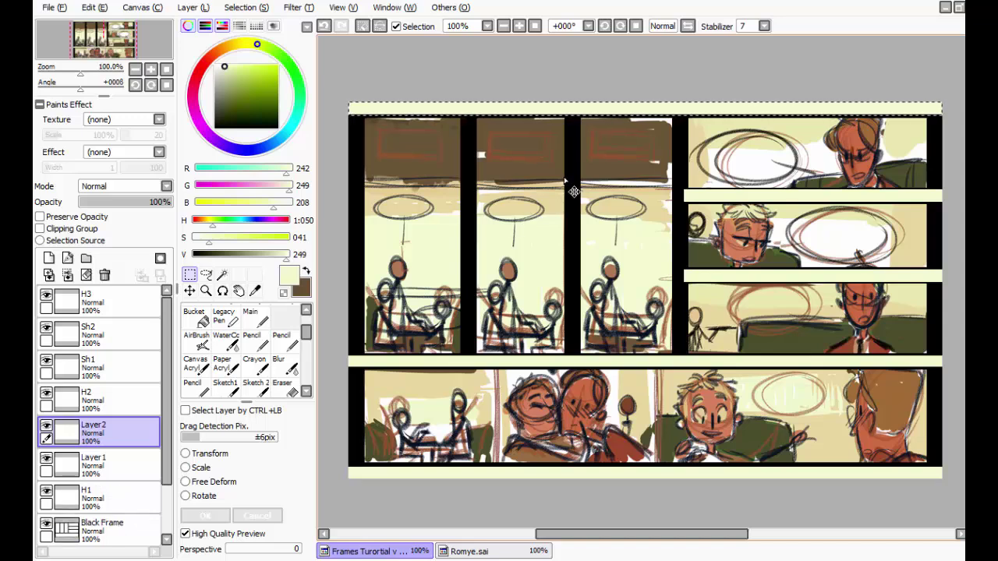
# Step: Rotate the Layer2 strip copy to vertical, place it along the page's left edge, and clear the selection
pyautogui.hotkey('ctrl', 't')
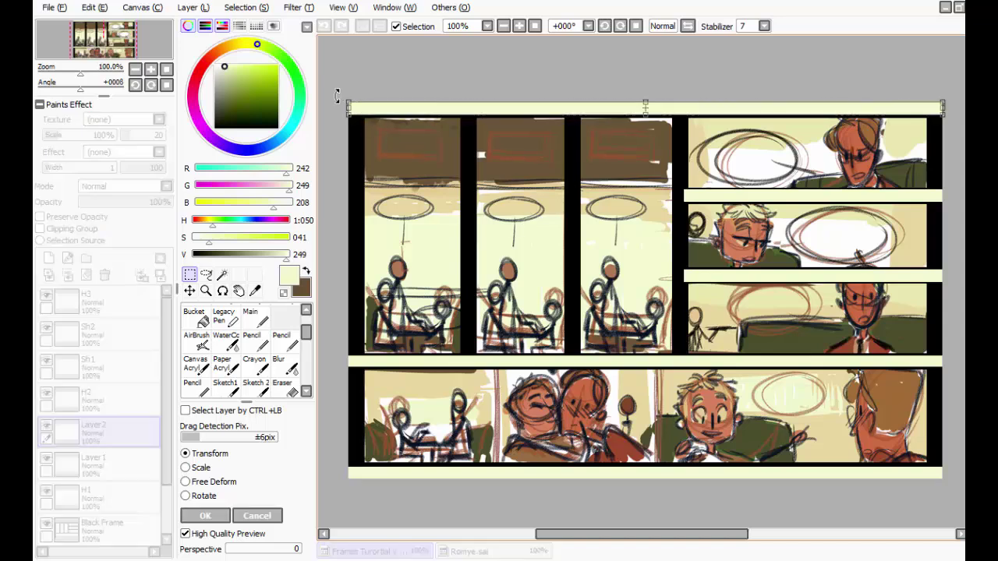
pyautogui.moveTo(337, 93); pyautogui.dragTo(577, 468)
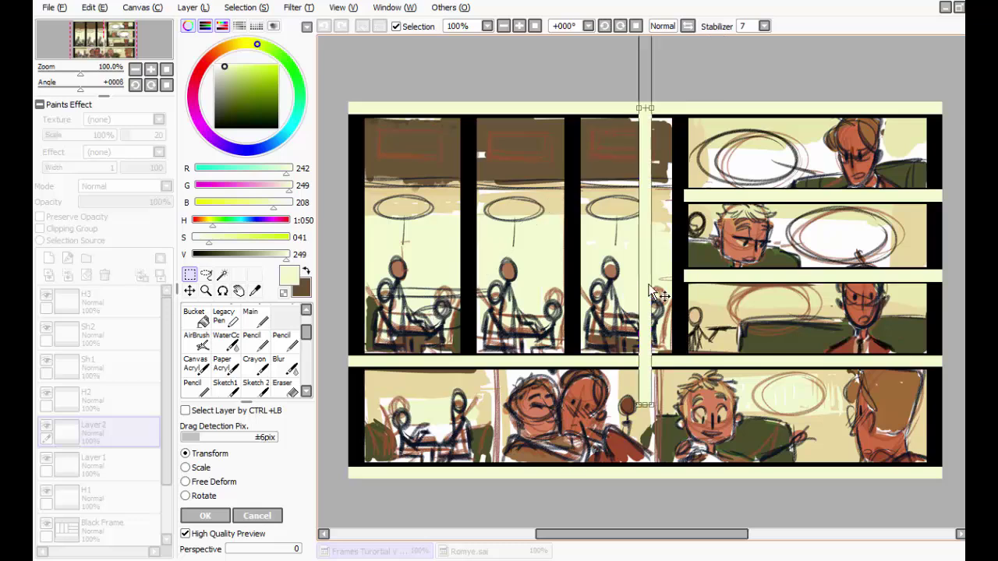
pyautogui.moveTo(649, 289); pyautogui.dragTo(355, 428)
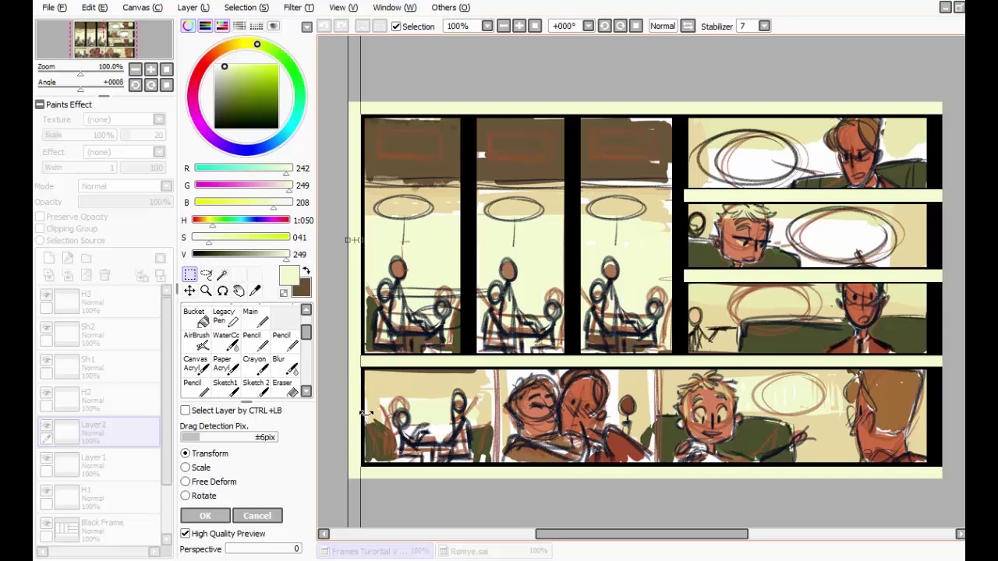
pyautogui.click(206, 517)
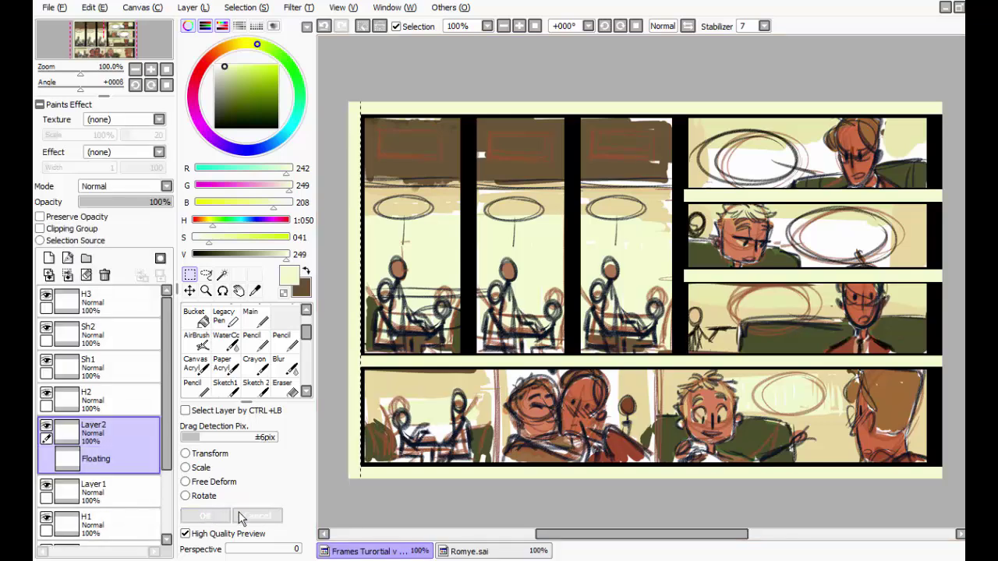
pyautogui.hotkey('ctrl', 'd')
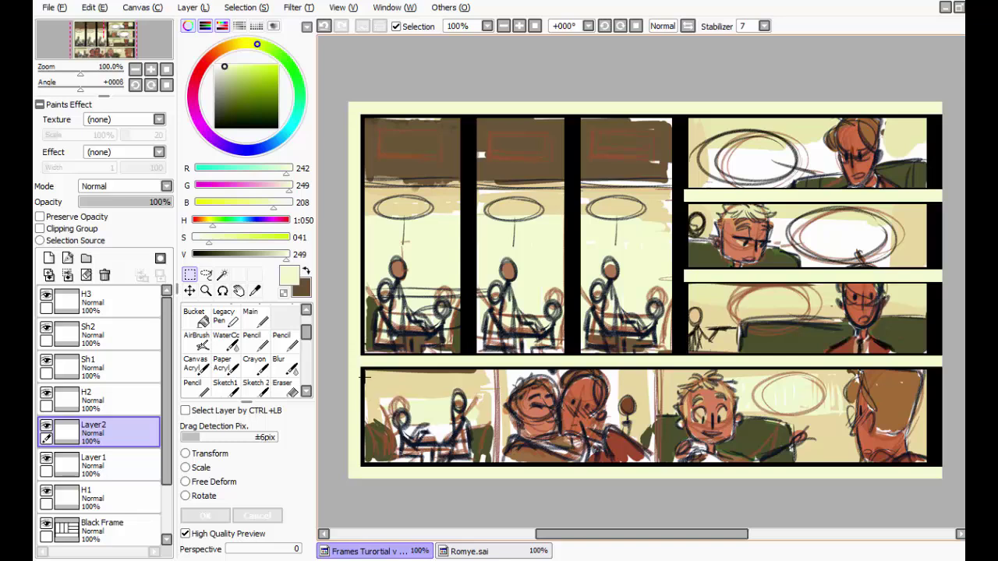
# Step: Rename the left vertical strip's layer as V1 and the other strip copy's layer as V2
pyautogui.doubleClick(92, 439)
pyautogui.press('BackSpace')
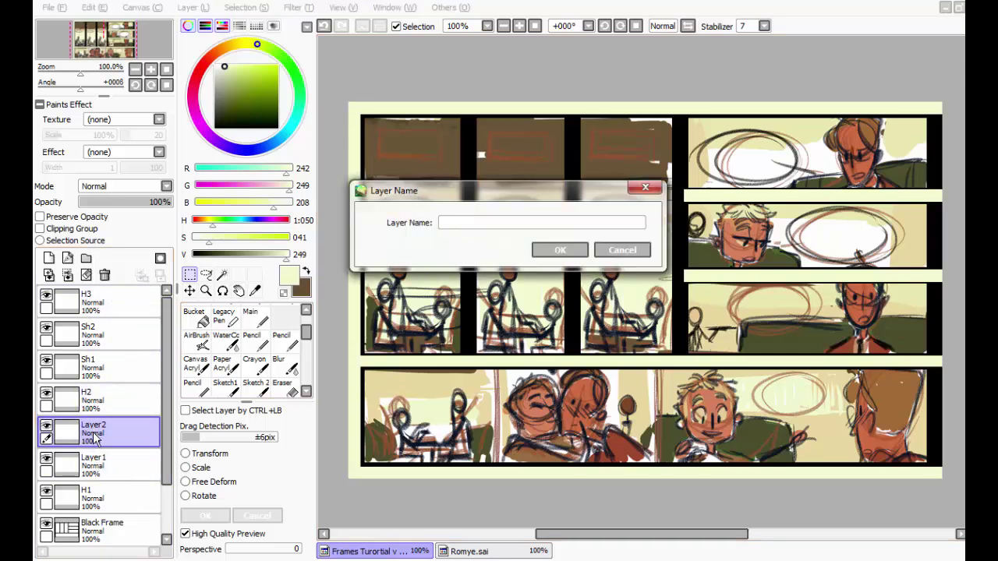
pyautogui.write('V1')
pyautogui.press('Return')
pyautogui.doubleClick(98, 459)
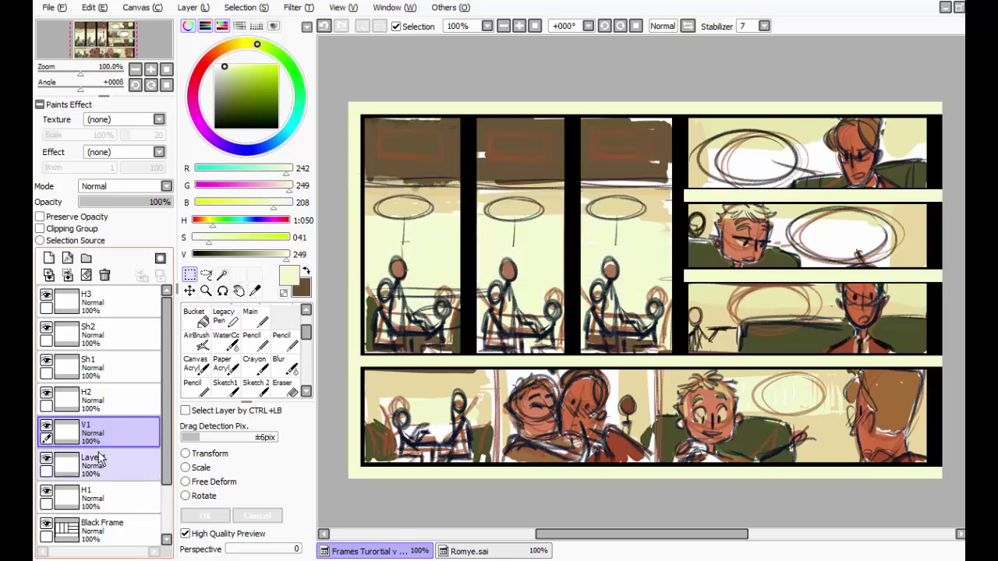
pyautogui.press('BackSpace')
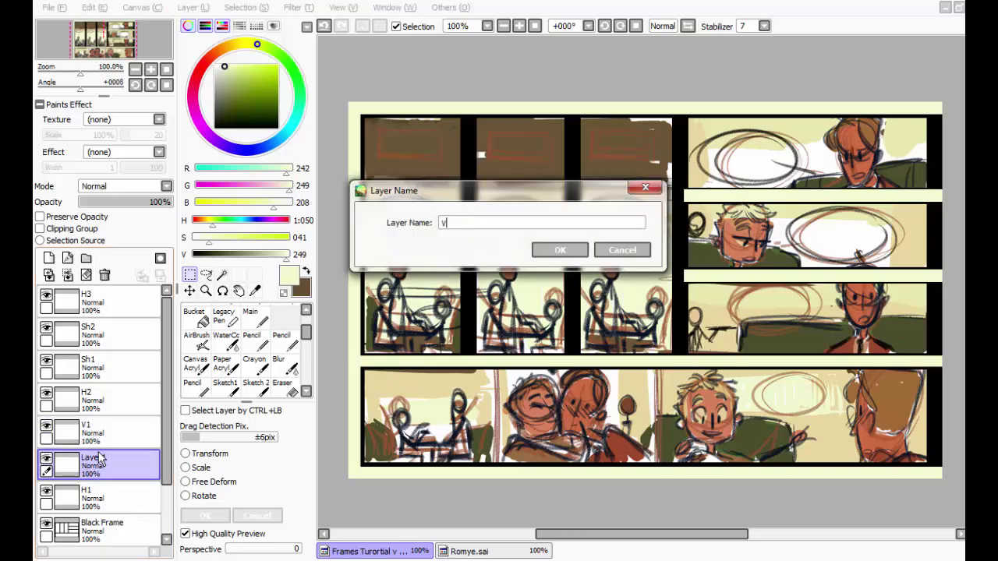
pyautogui.write('V2')
pyautogui.press('Return')
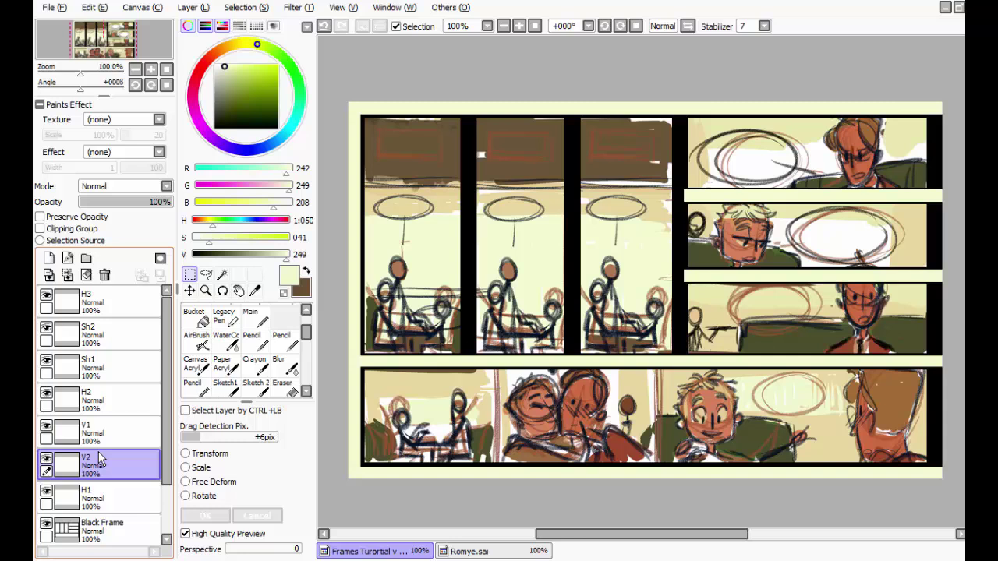
# Step: Rotate the V2 strip to vertical and align it along the page's right edge as a border
pyautogui.click(190, 290)
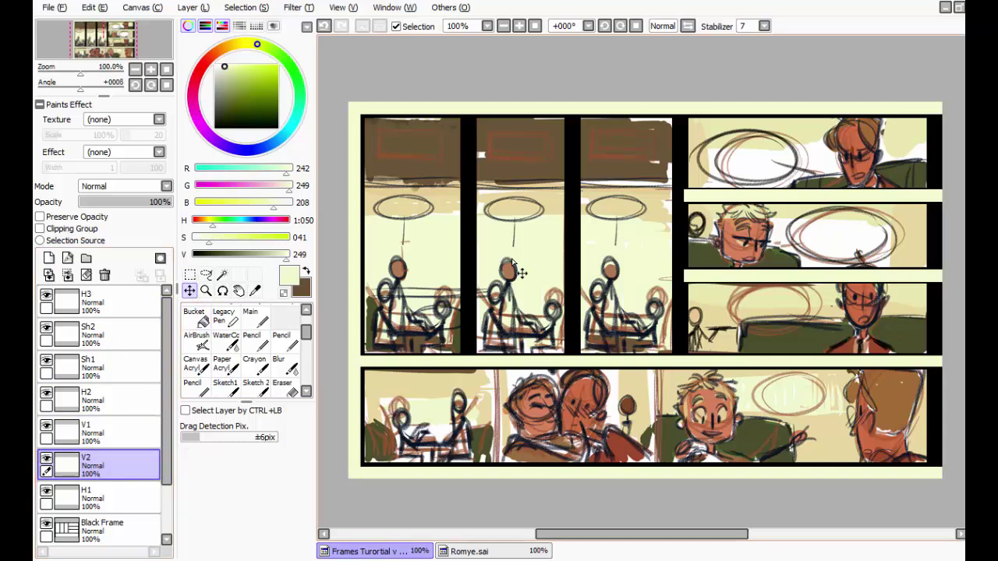
pyautogui.moveTo(665, 110); pyautogui.dragTo(688, 233)
pyautogui.hotkey('ctrl', 't')
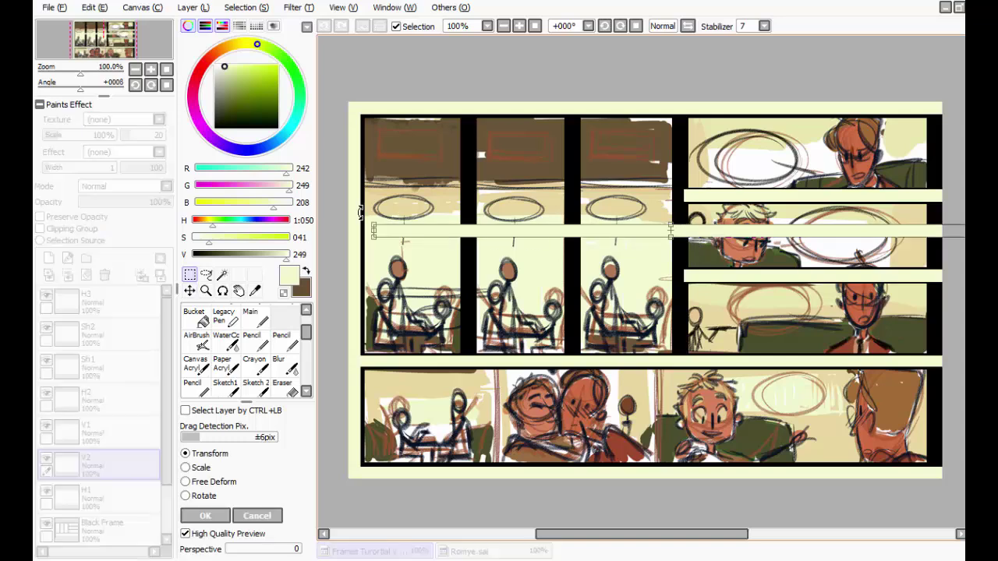
pyautogui.moveTo(361, 212); pyautogui.dragTo(924, 378)
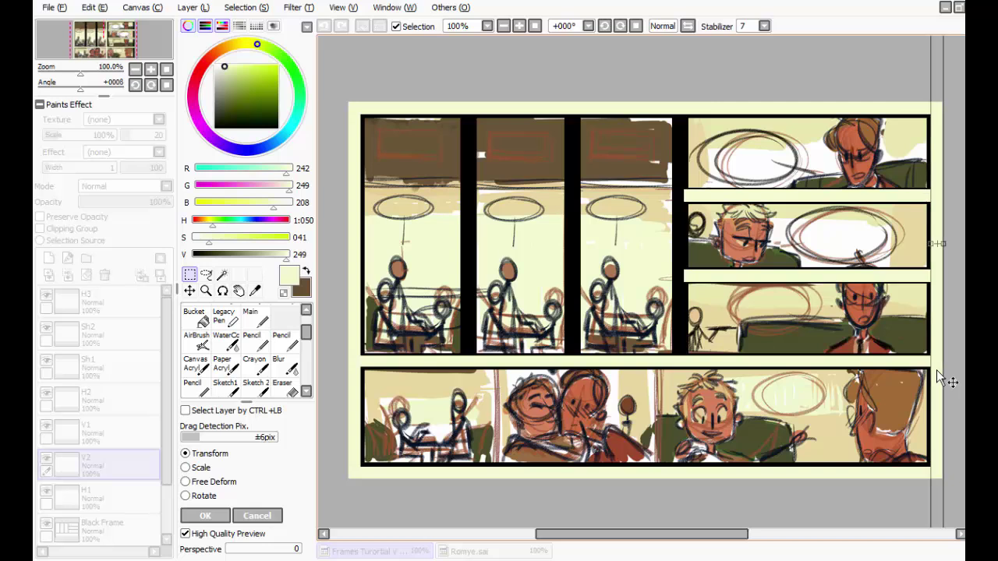
pyautogui.moveTo(936, 371); pyautogui.dragTo(935, 375)
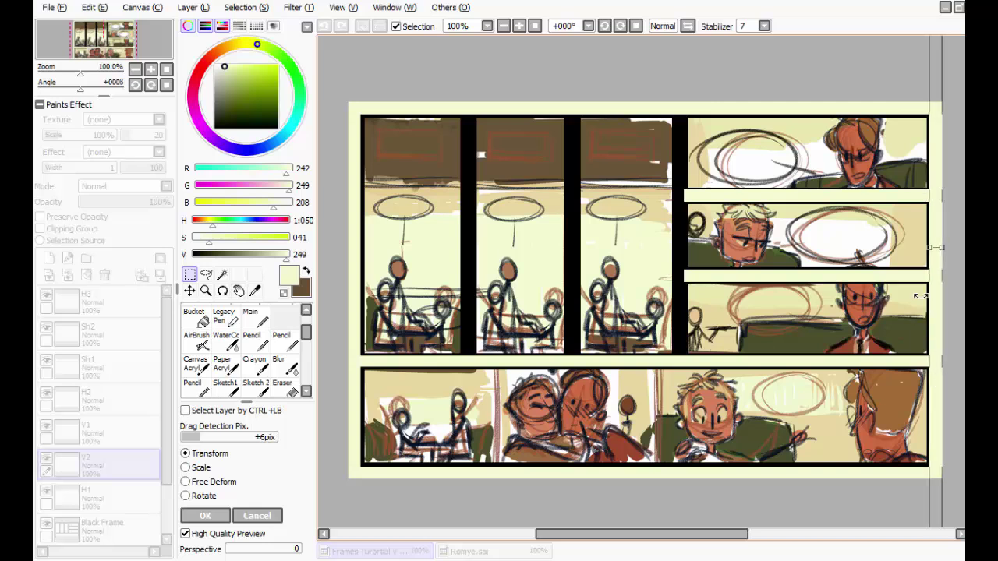
pyautogui.click(212, 518)
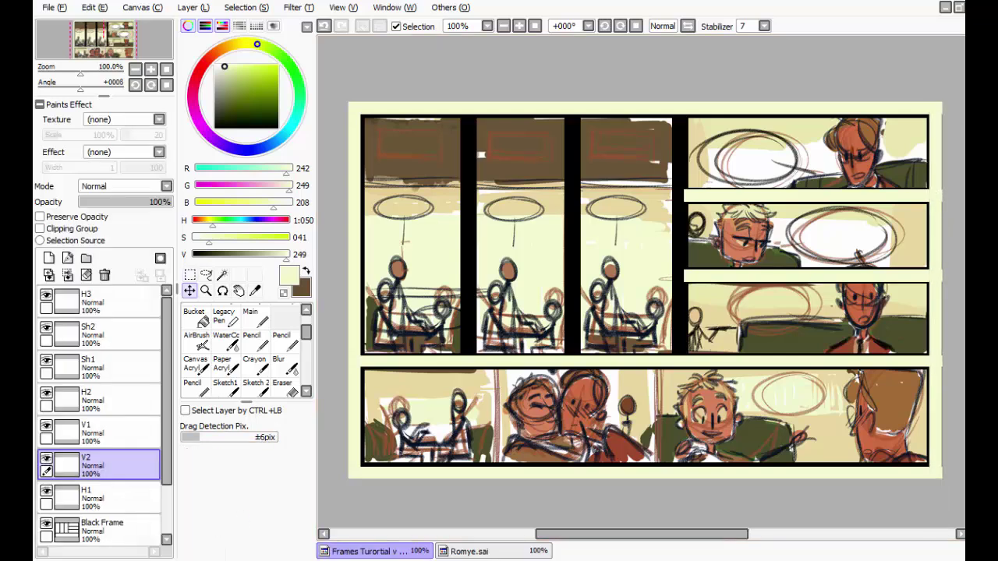
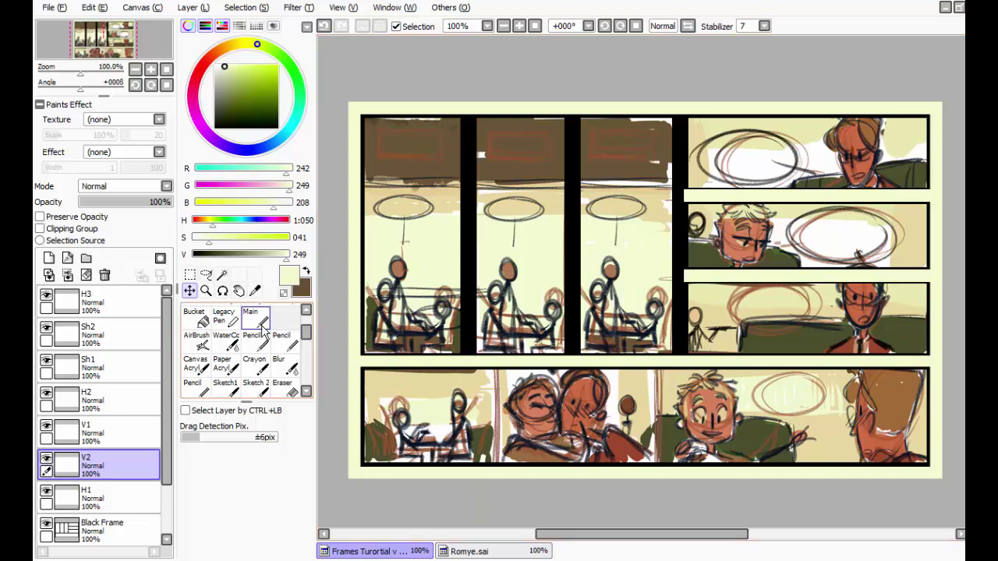
# Step: Select the V1 strip from the page top down to the middle horizontal gutter and duplicate it onto a new layer
pyautogui.click(72, 436)
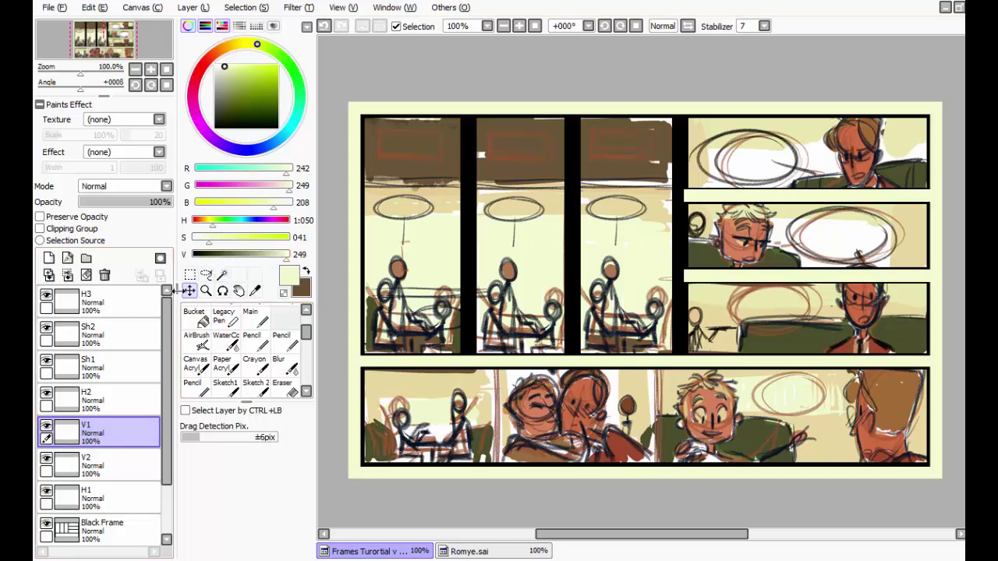
pyautogui.click(190, 274)
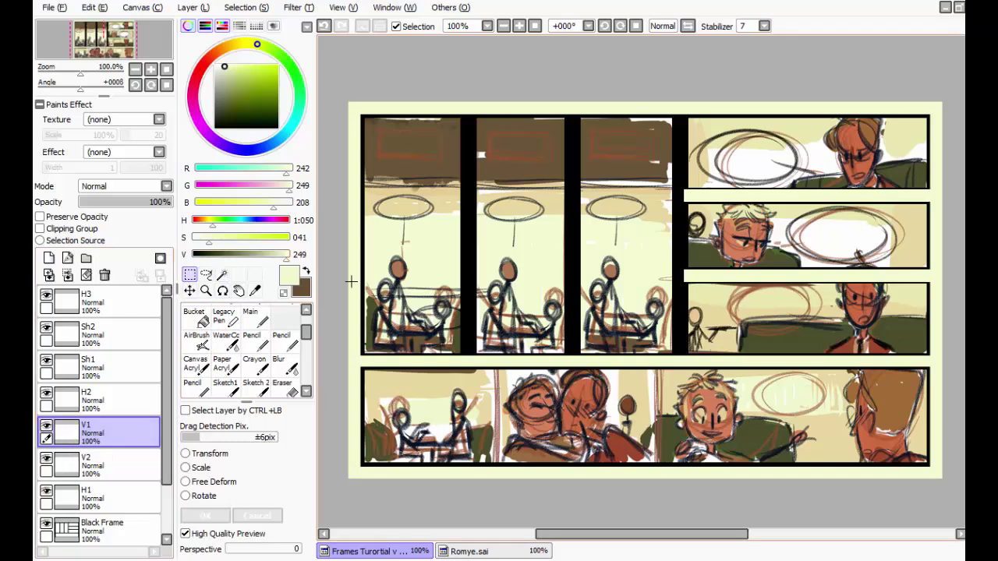
pyautogui.moveTo(349, 102); pyautogui.dragTo(361, 360)
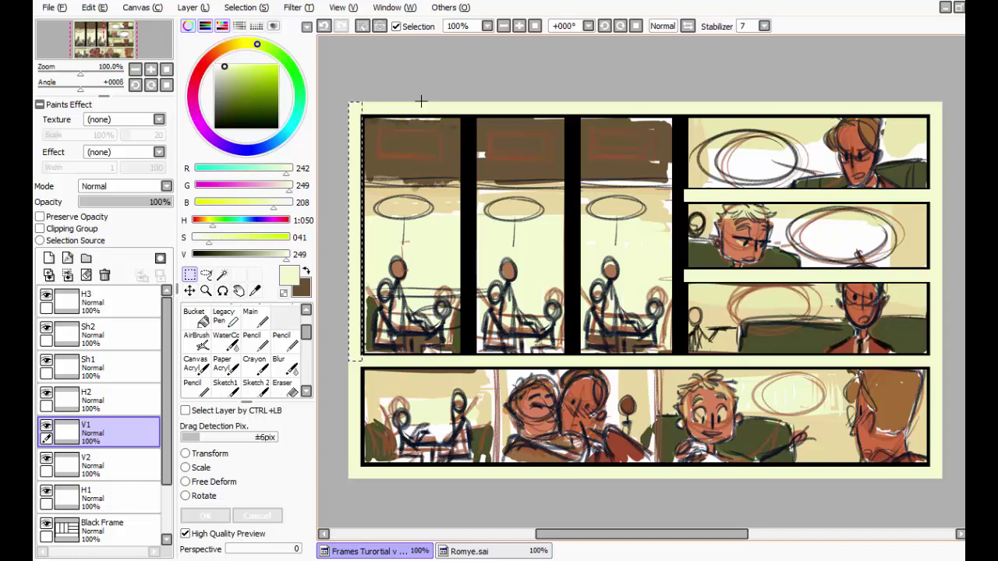
pyautogui.hotkey('ctrl', 'shift', 'n')
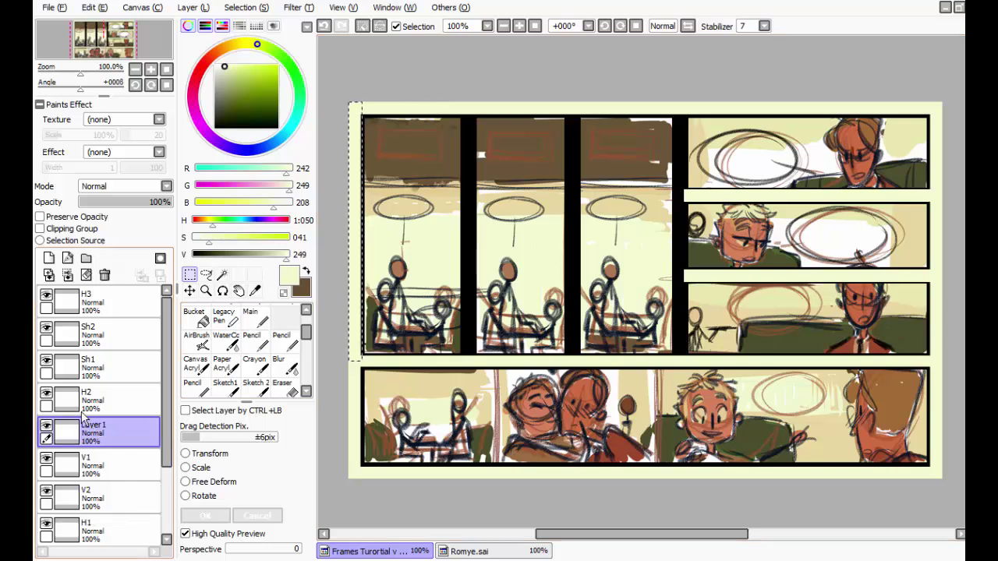
# Step: Move the short vertical strip between the first and second tall panels, deselect it, and rename its layer SV1
pyautogui.click(189, 291)
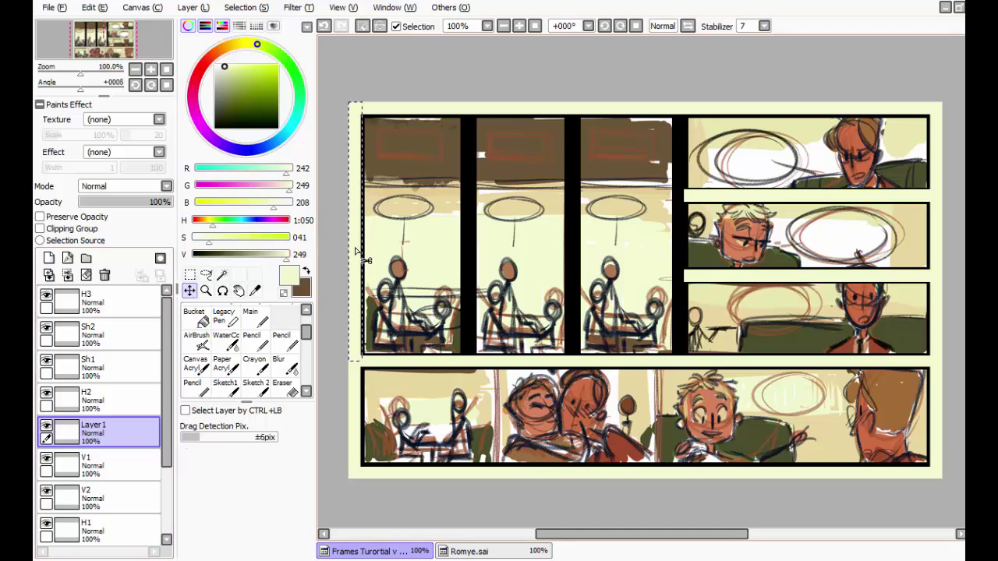
pyautogui.moveTo(356, 252); pyautogui.dragTo(471, 248)
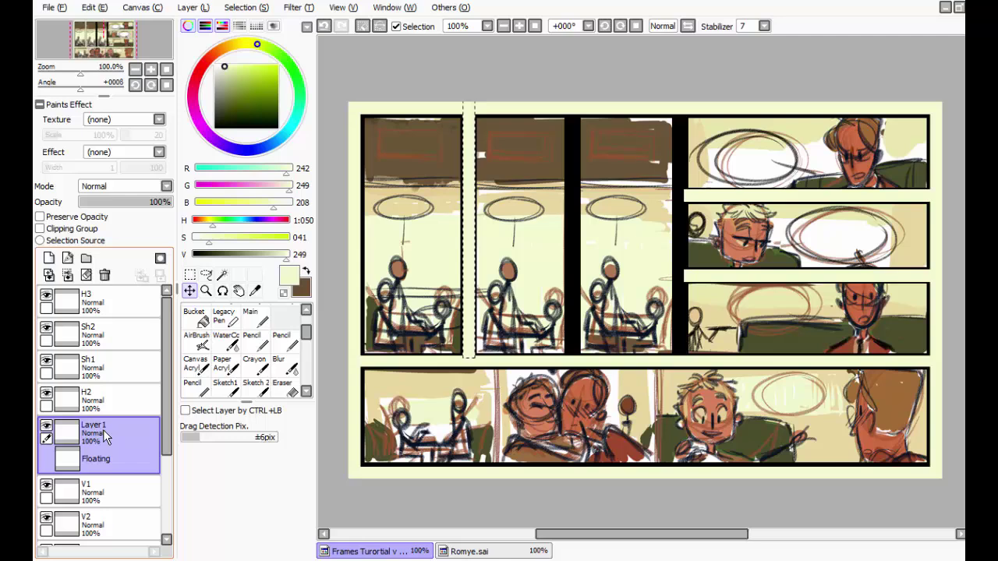
pyautogui.hotkey('ctrl', 'd')
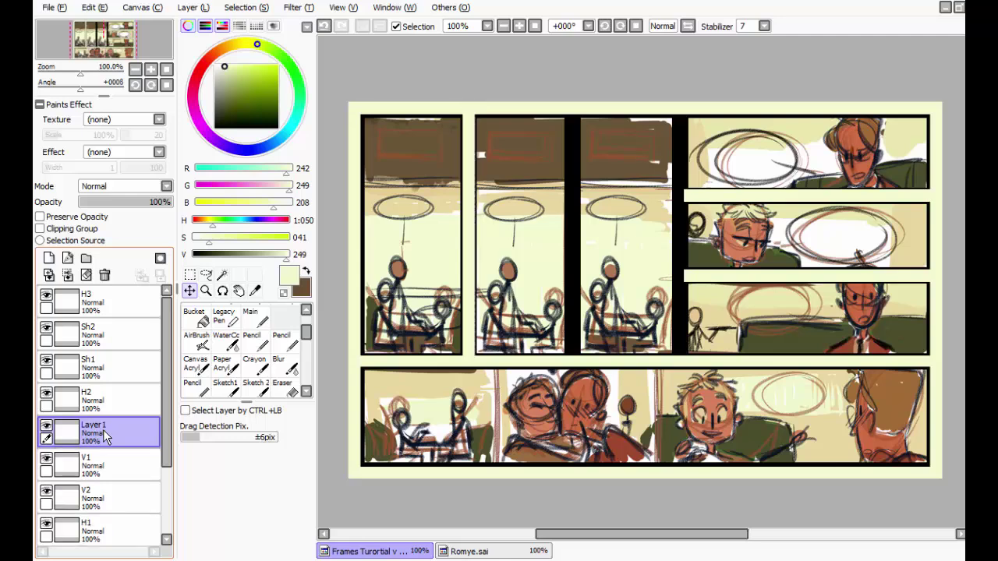
pyautogui.doubleClick(106, 437)
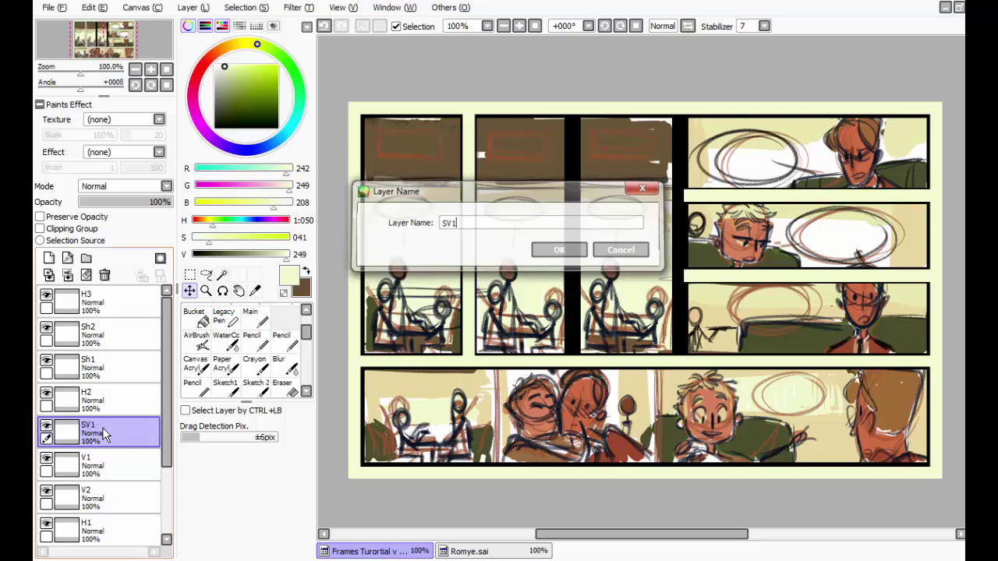
pyautogui.press('Return')
# Step: Select the short vertical strip on layer SV1 and duplicate it onto two new layers
pyautogui.click(189, 275)
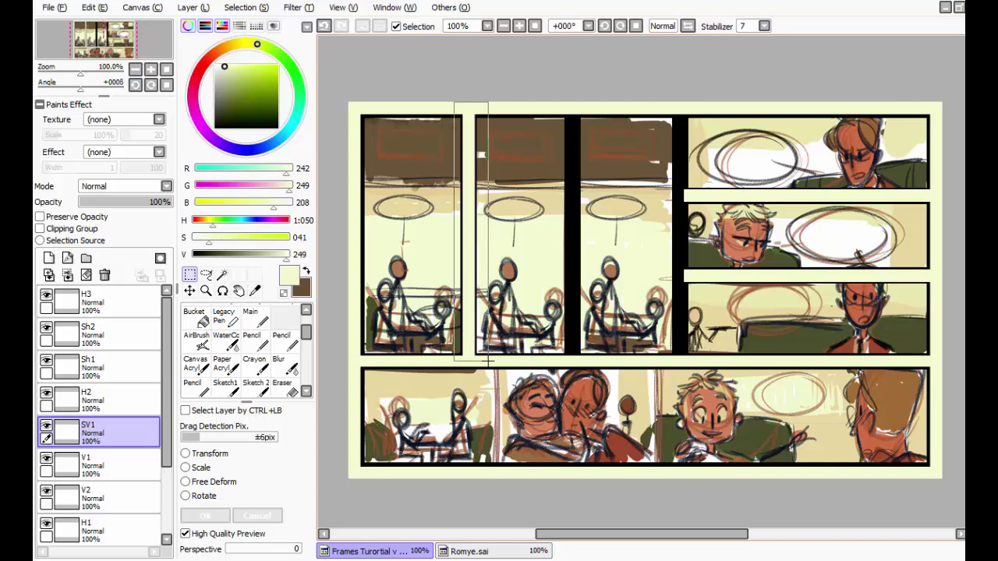
pyautogui.moveTo(489, 360); pyautogui.dragTo(489, 360)
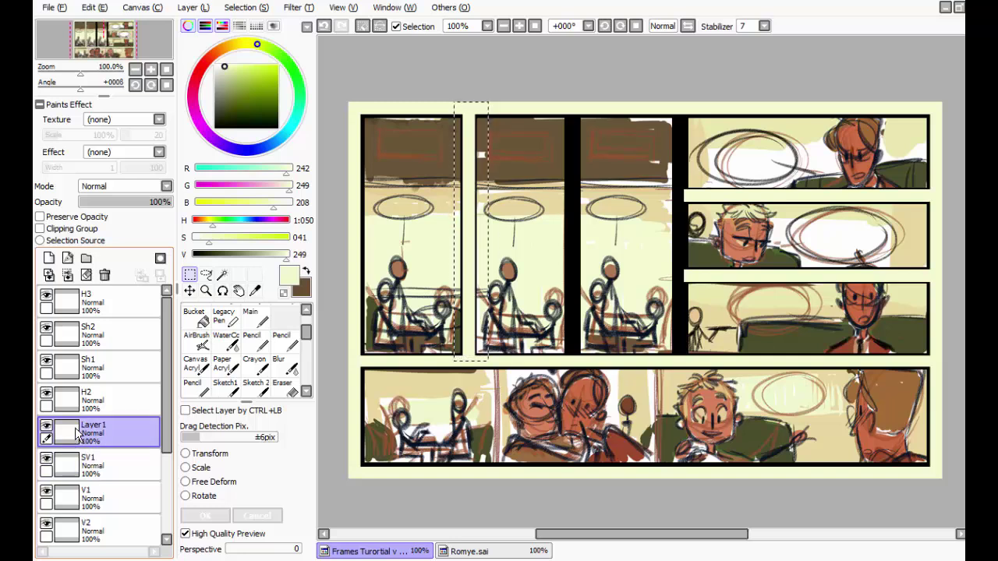
pyautogui.hotkey('ctrl', 'shift', 'n')
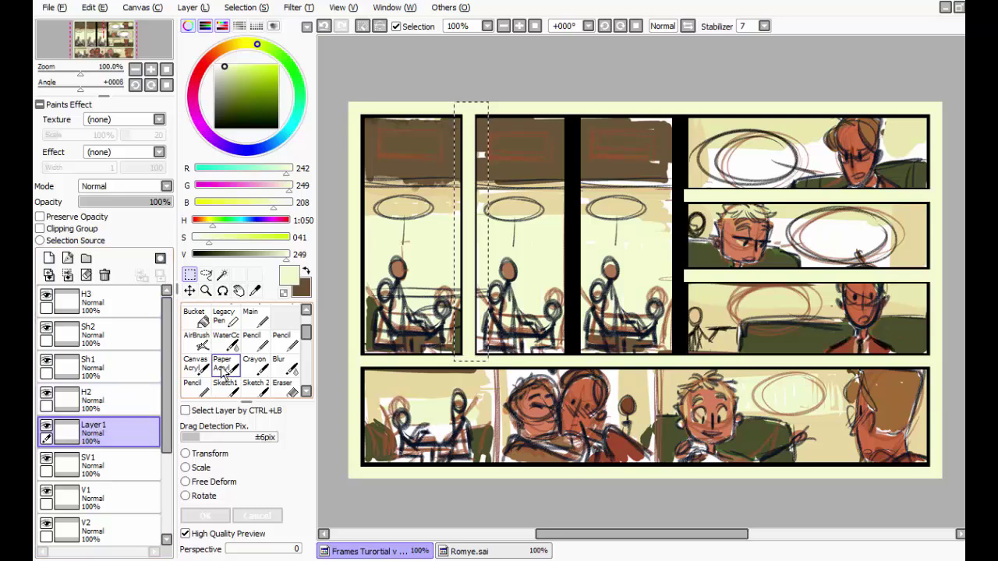
pyautogui.hotkey('ctrl', 'shift', 'n')
# Step: Rename the two duplicated short vertical strip layers SV2 and SV3
pyautogui.doubleClick(94, 464)
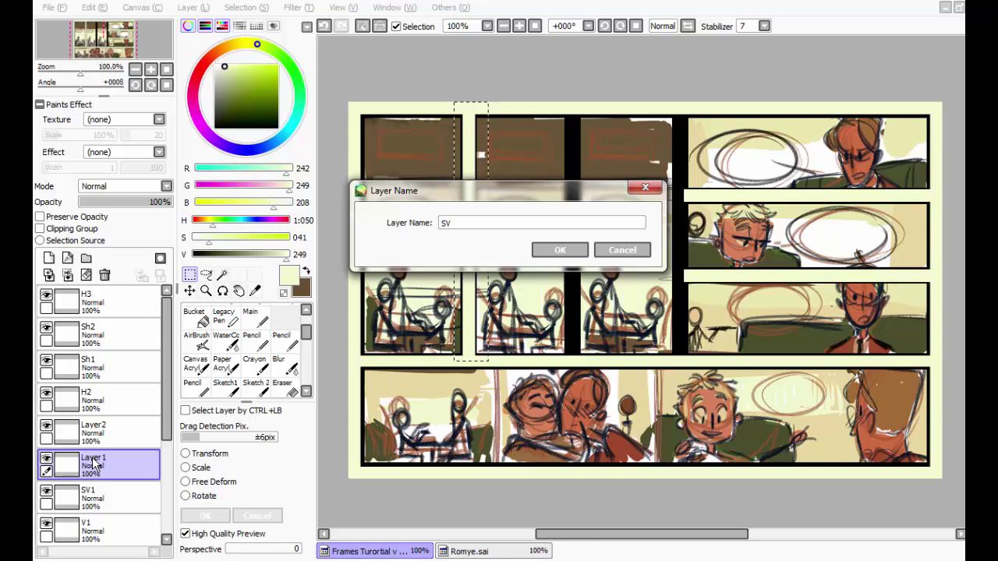
pyautogui.press('Return')
pyautogui.doubleClick(110, 419)
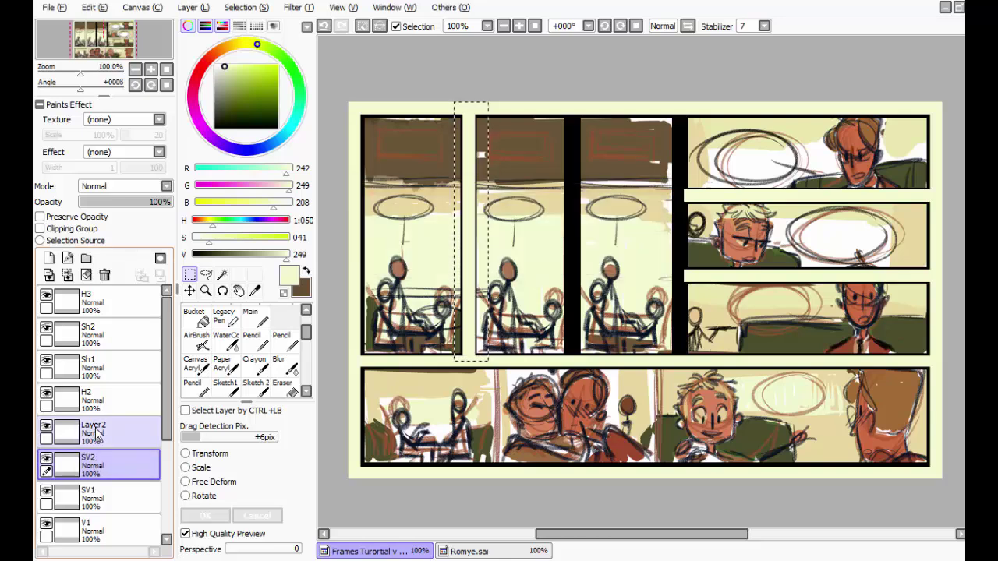
pyautogui.press('BackSpace')
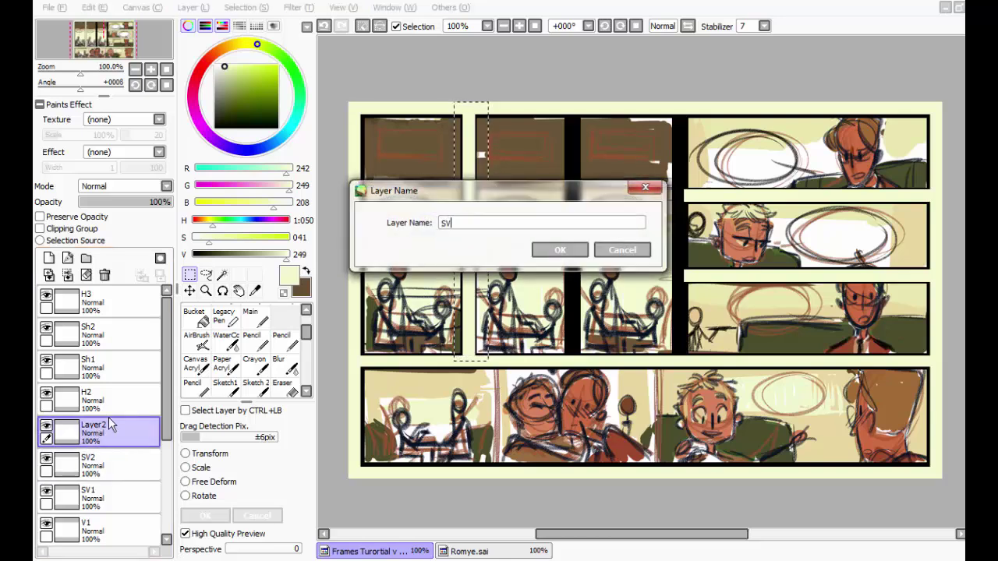
pyautogui.press('Return')
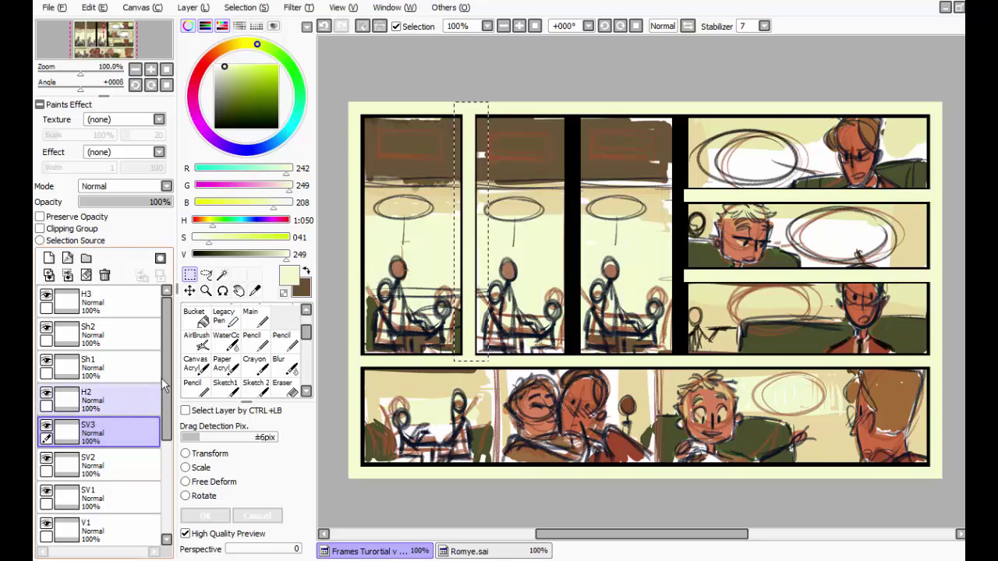
# Step: Move the SV3 strip between the second and third tall panels, and the SV2 strip between the third tall panel and the stacked wide panels
pyautogui.click(190, 291)
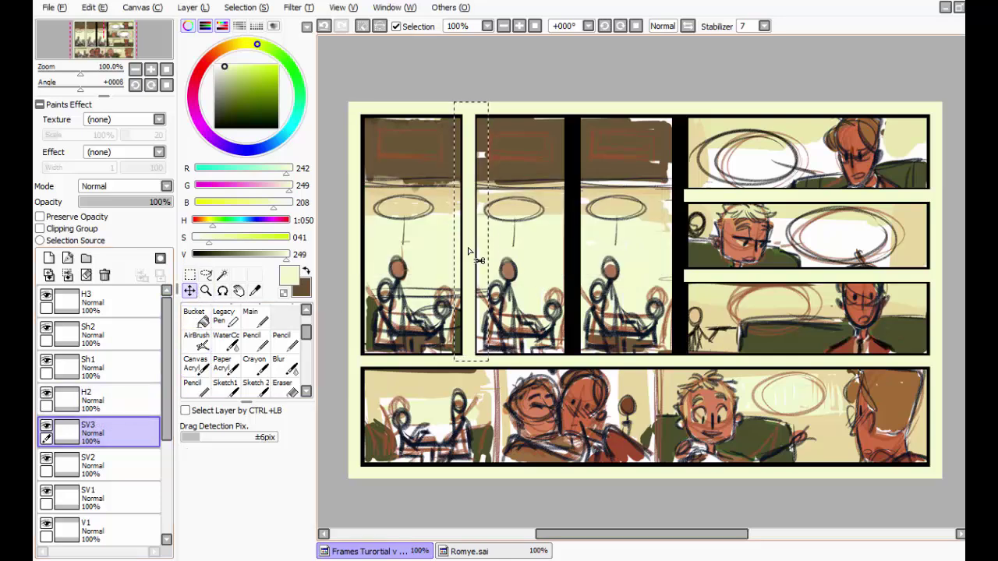
pyautogui.moveTo(468, 253); pyautogui.dragTo(575, 257)
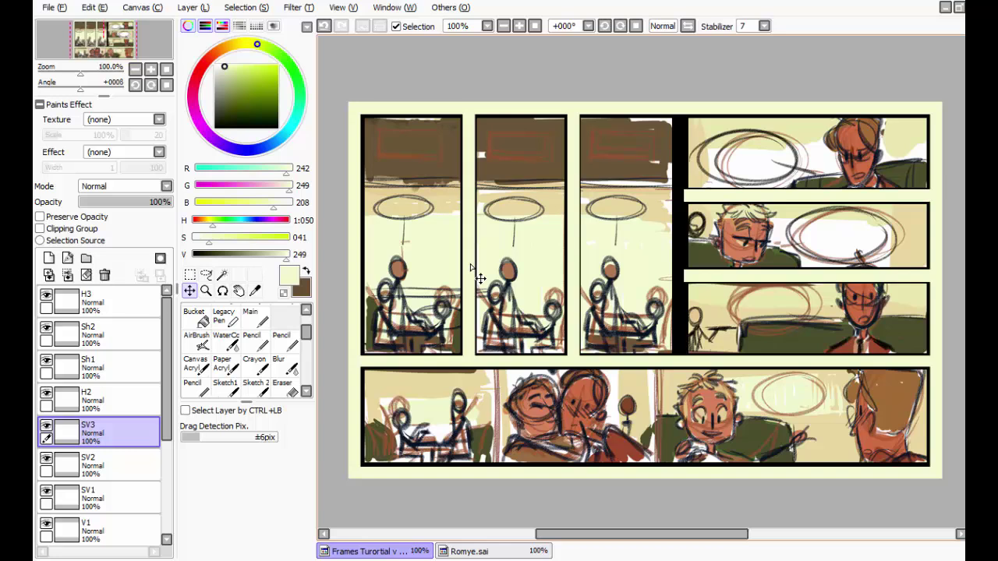
pyautogui.moveTo(467, 250)
pyautogui.mouseDown()
pyautogui.moveTo(596, 255)
pyautogui.moveTo(466, 254)
pyautogui.mouseUp()
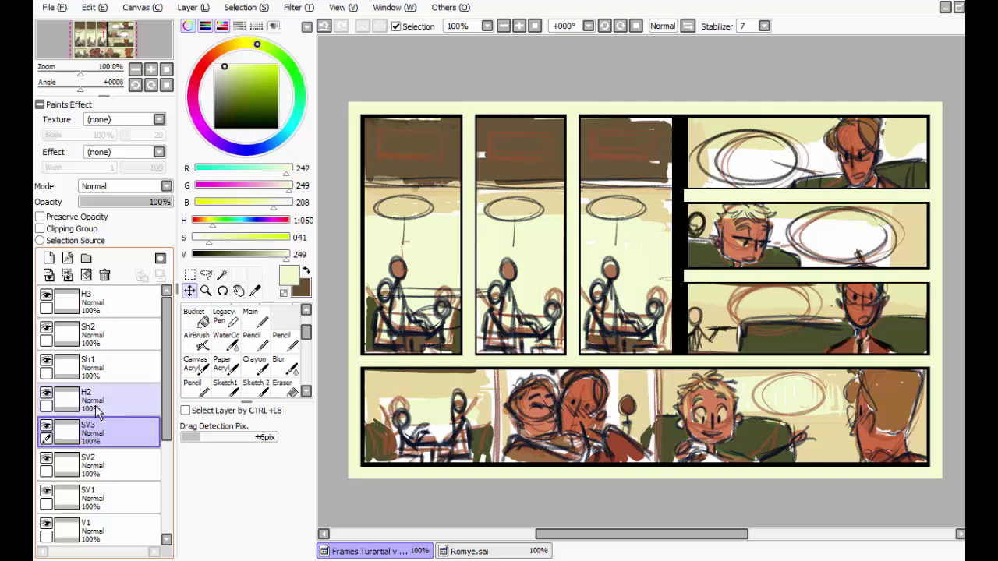
pyautogui.click(92, 464)
pyautogui.moveTo(474, 274); pyautogui.dragTo(693, 277)
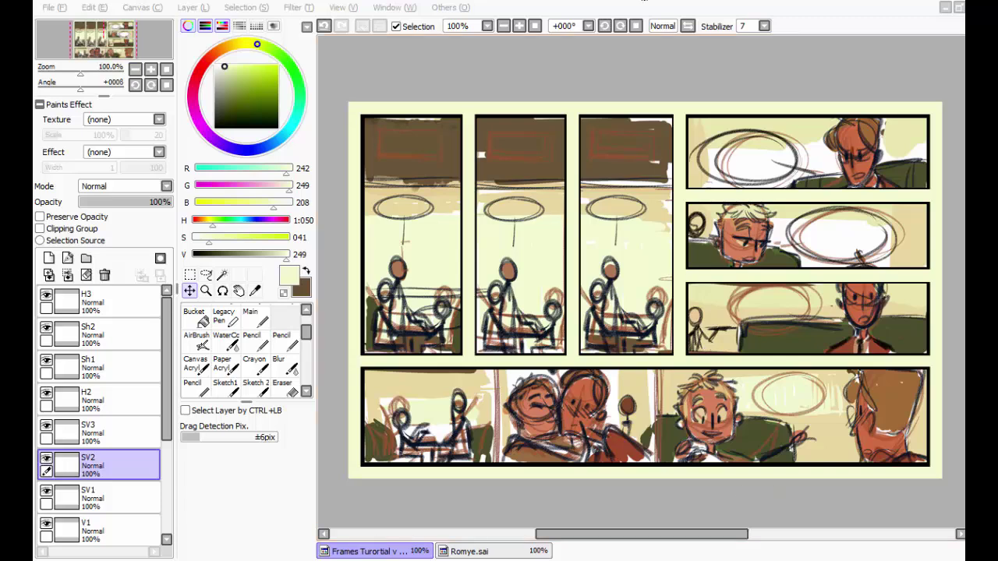
# Step: Examine the width and alignment of the vertical gutters up close and across the whole page
pyautogui.click(518, 26)
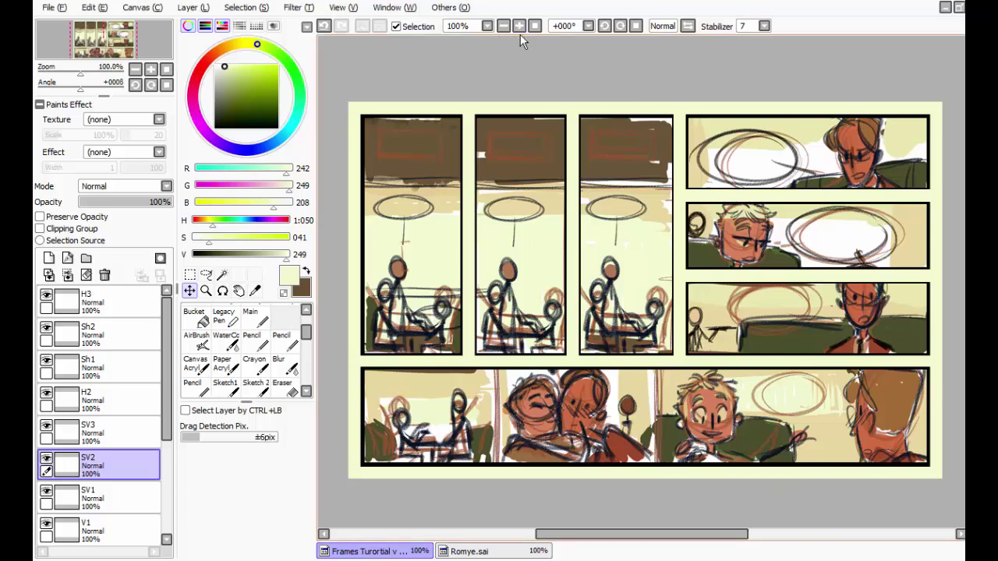
pyautogui.click(518, 26)
pyautogui.moveTo(499, 188); pyautogui.dragTo(646, 219)
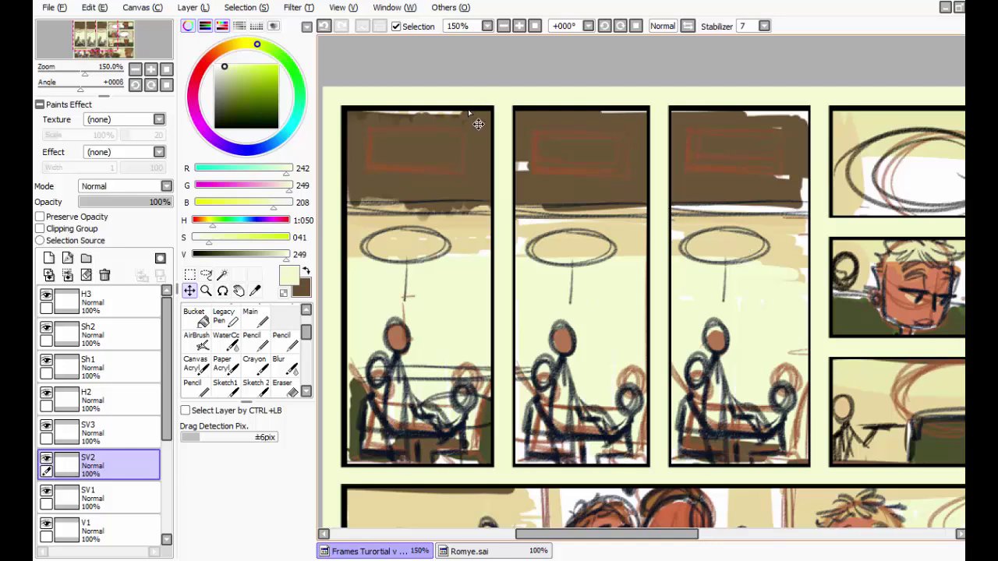
pyautogui.click(503, 26)
pyautogui.click(503, 26)
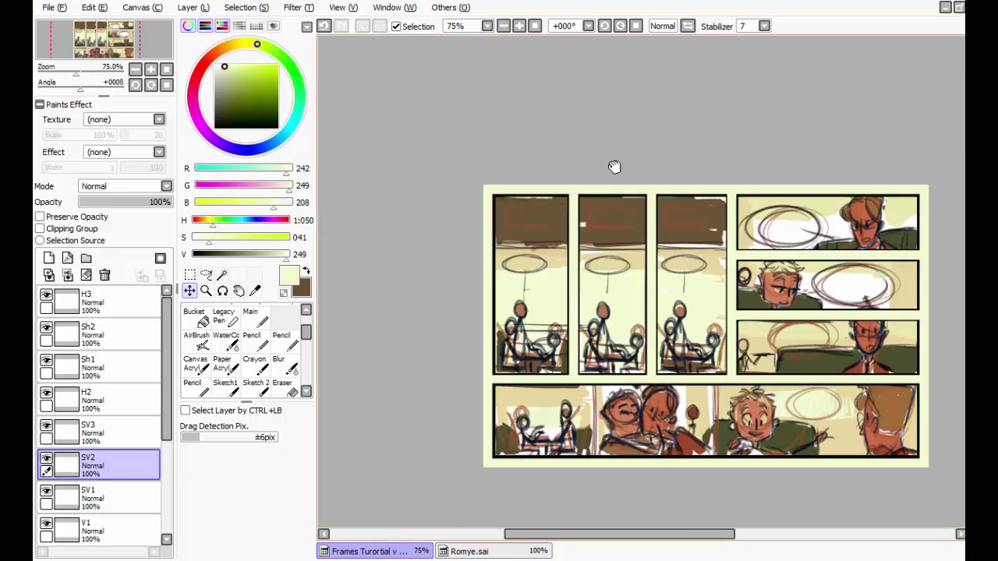
pyautogui.moveTo(614, 167); pyautogui.dragTo(577, 127)
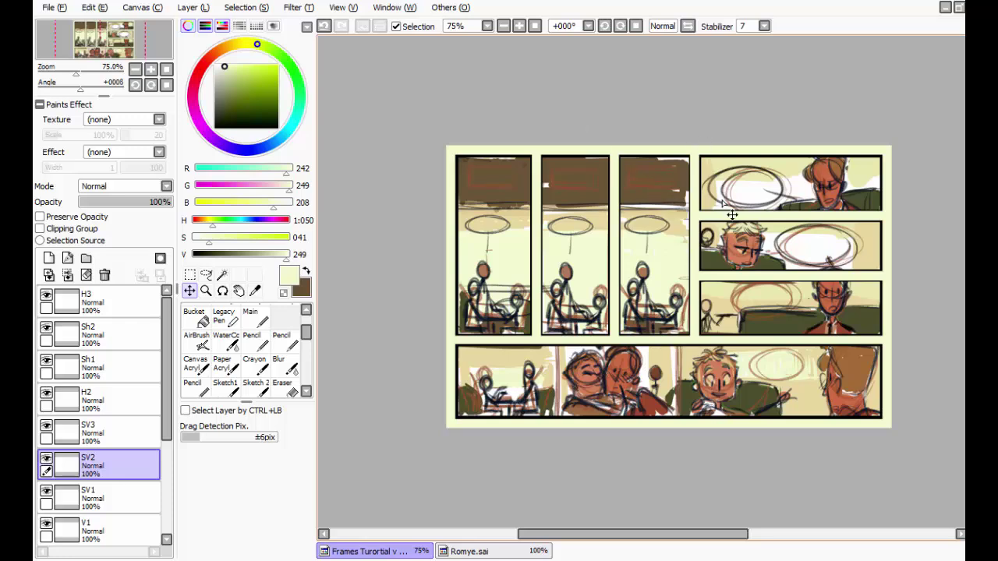
pyautogui.scroll(-3, 732, 215)
pyautogui.scroll(5, 724, 223)
pyautogui.scroll(-1, 891, 192)
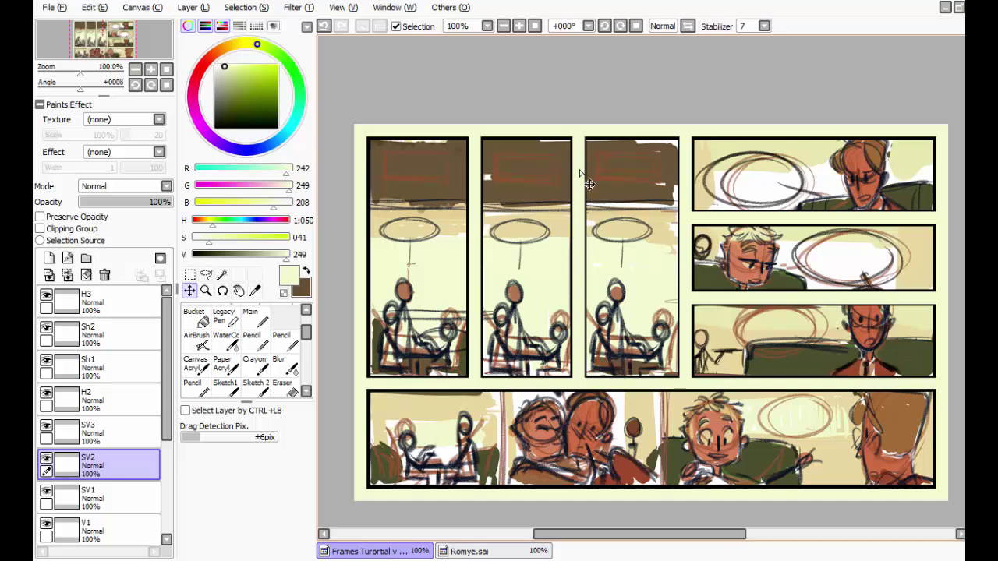
# Step: Toggle the visibility of layers SV2 and SV3 to check which gutter each strip forms
pyautogui.click(47, 470)
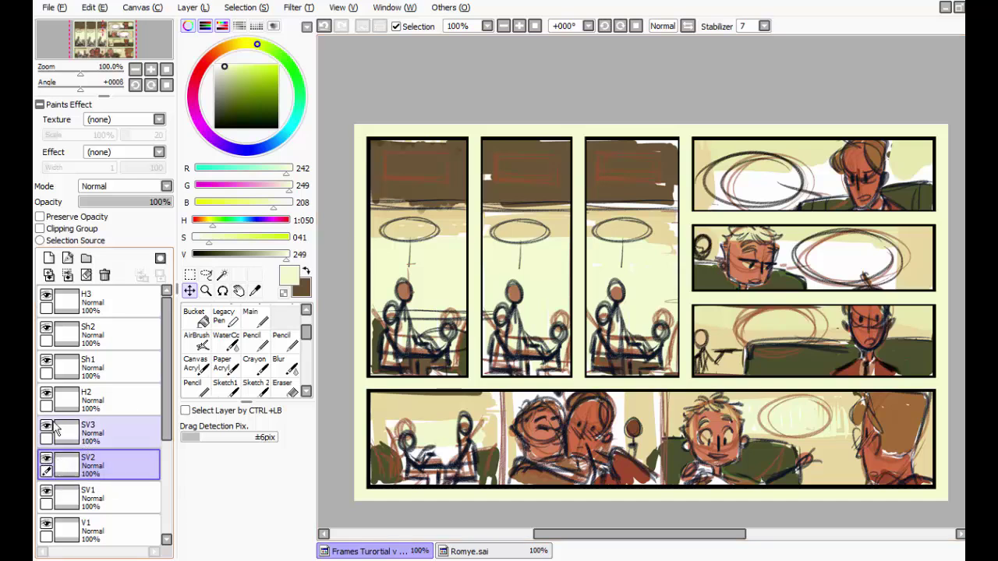
pyautogui.click(46, 461)
pyautogui.click(46, 461)
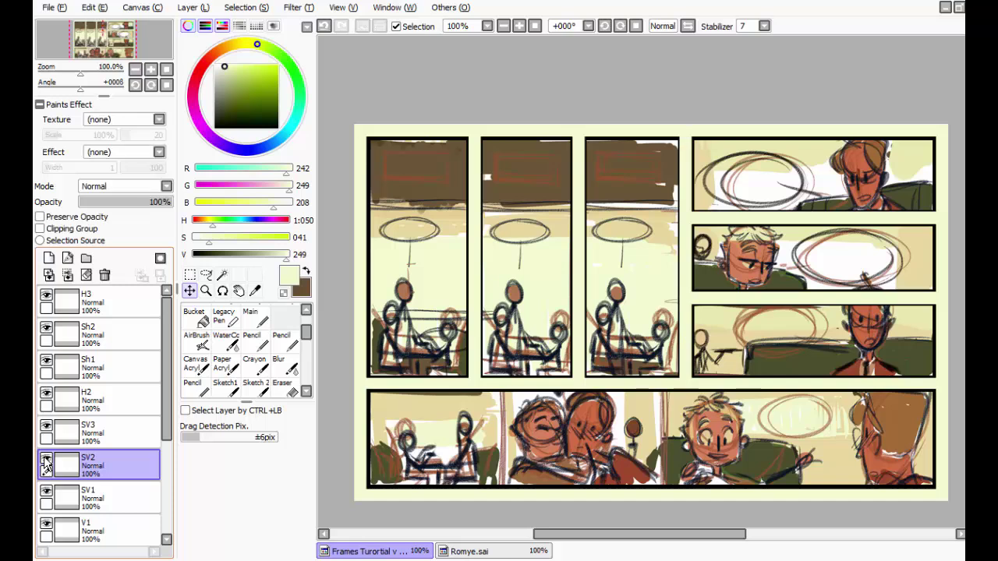
pyautogui.click(46, 429)
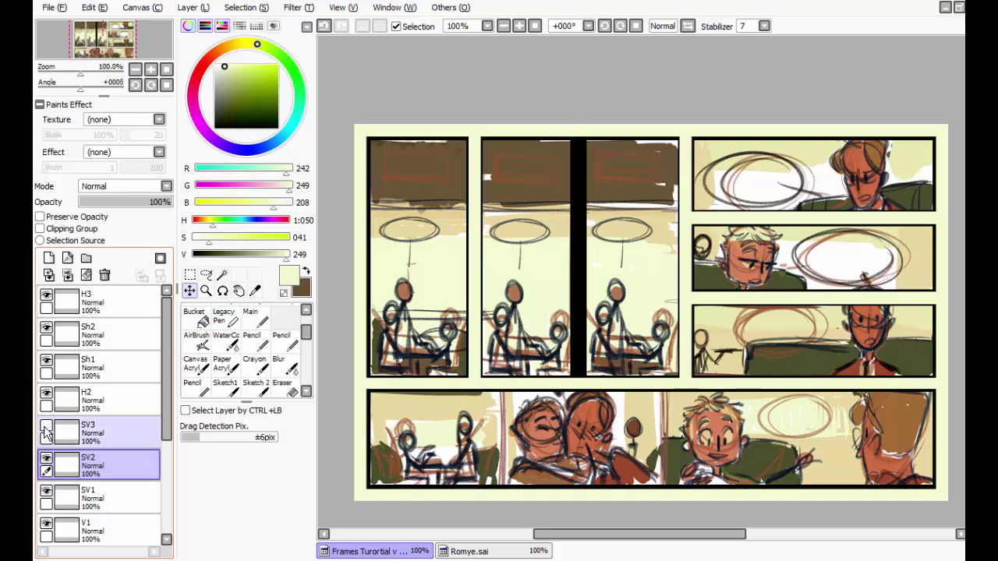
pyautogui.click(46, 429)
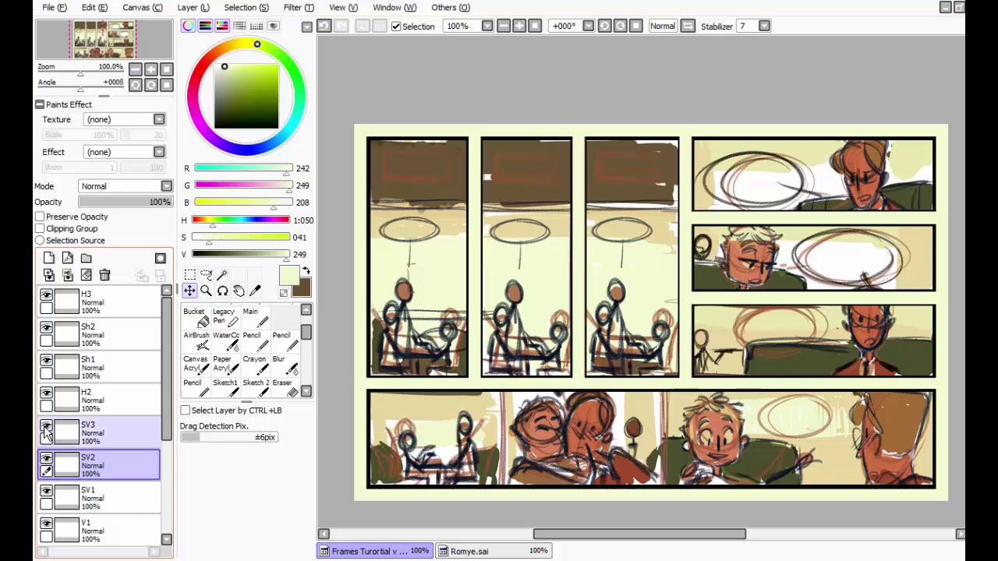
pyautogui.click(46, 429)
pyautogui.click(46, 429)
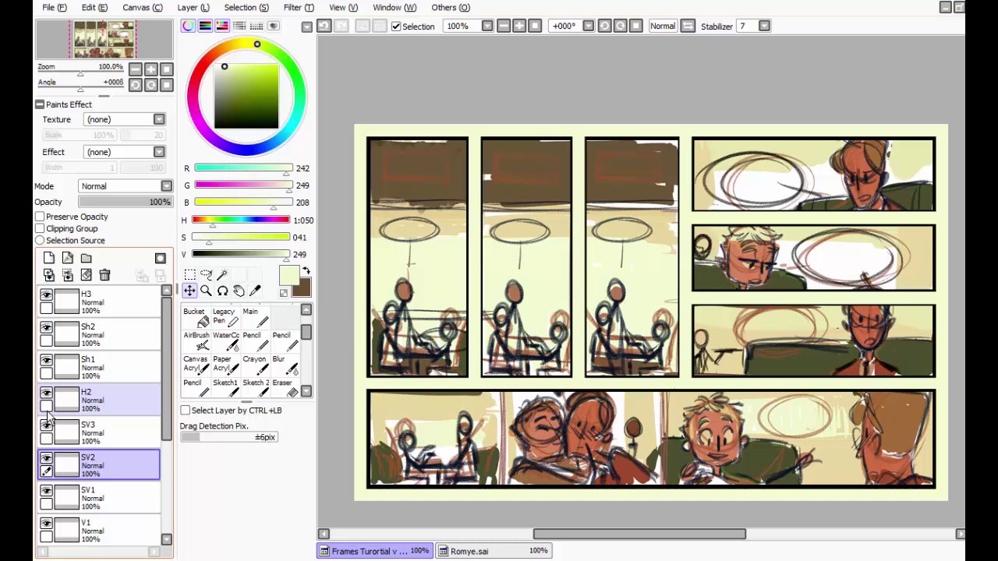
pyautogui.click(47, 460)
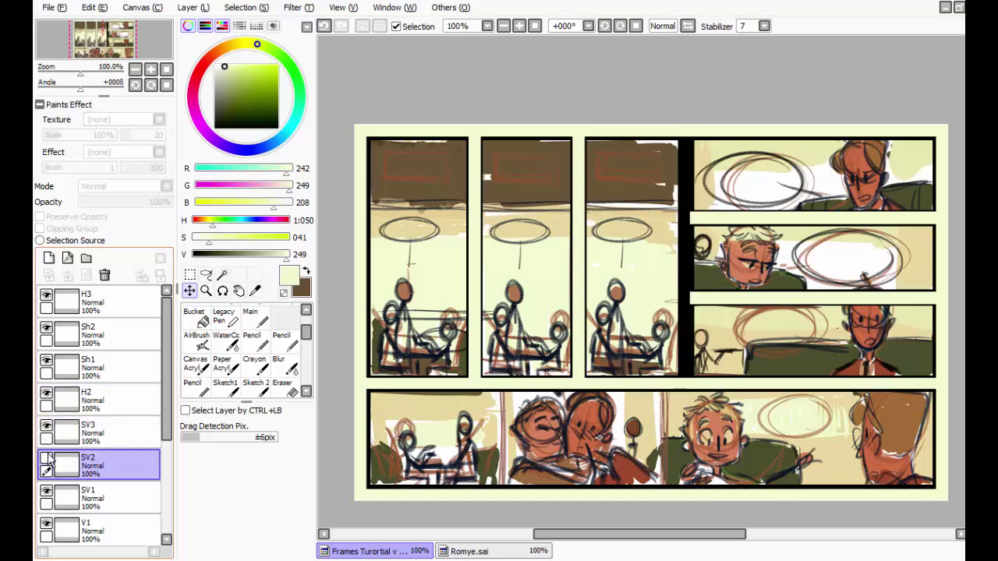
pyautogui.click(46, 460)
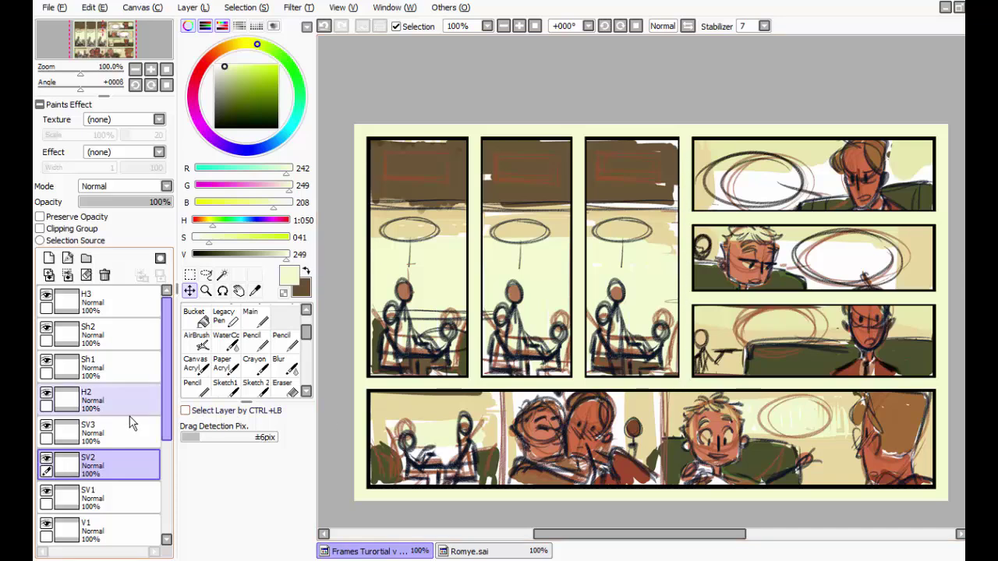
# Step: Transform the SV2 strip to narrow it slightly from its edge beside the third tall panel
pyautogui.click(518, 26)
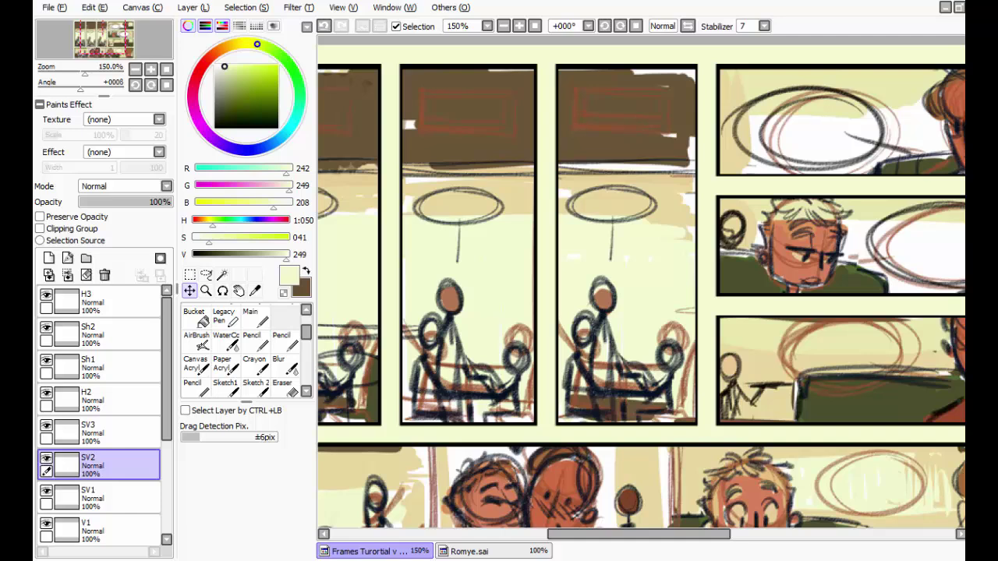
pyautogui.hotkey('ctrl', 't')
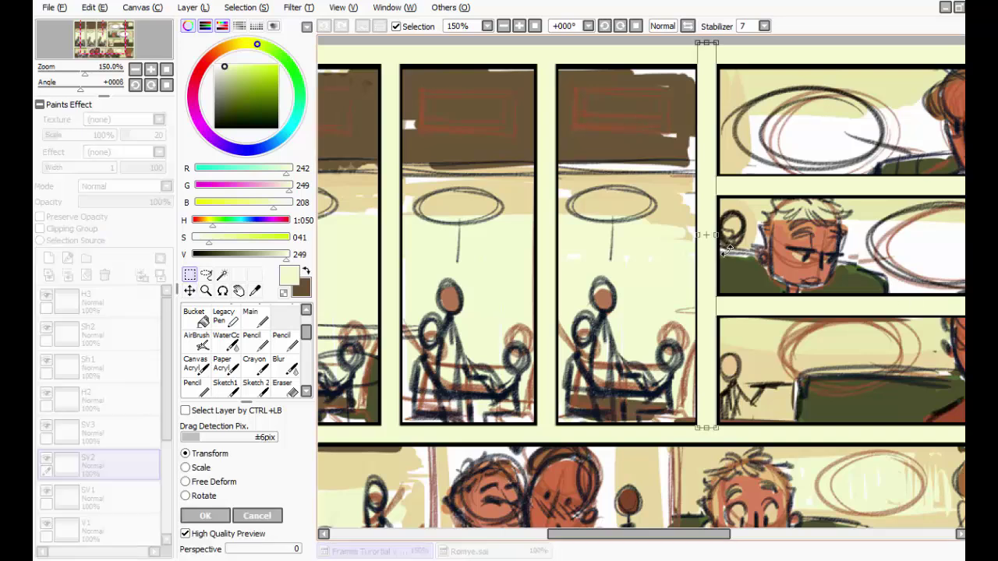
pyautogui.moveTo(699, 234); pyautogui.dragTo(699, 234)
pyautogui.click(205, 516)
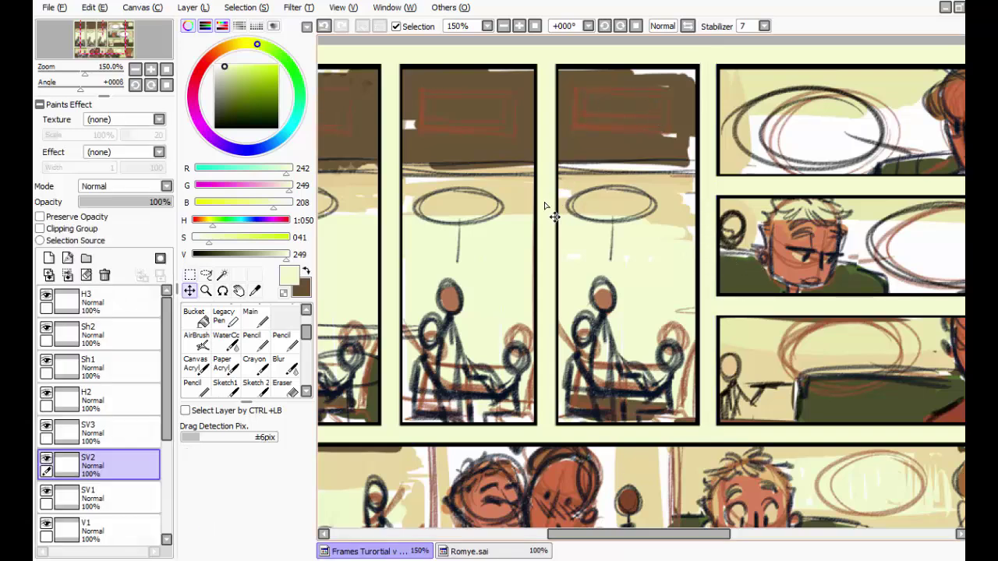
# Step: Transform the SV3 strip between the second and third tall panels to make it slightly narrower on both sides
pyautogui.click(122, 428)
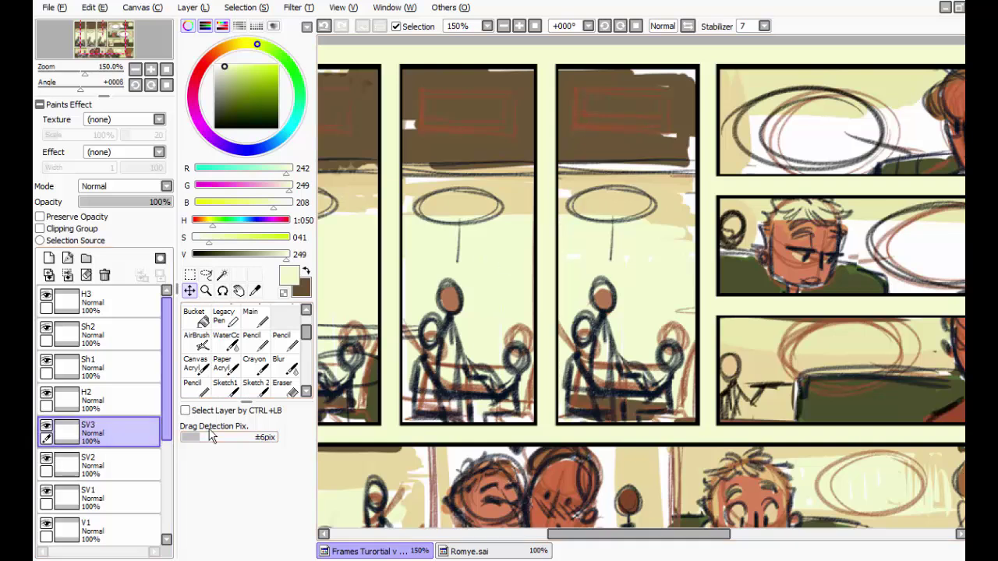
pyautogui.click(46, 425)
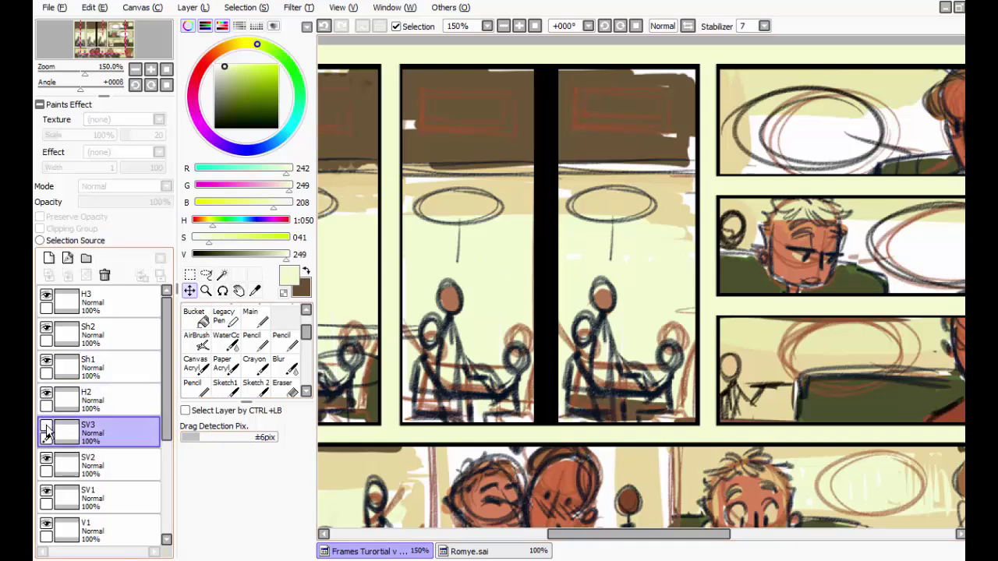
pyautogui.click(49, 427)
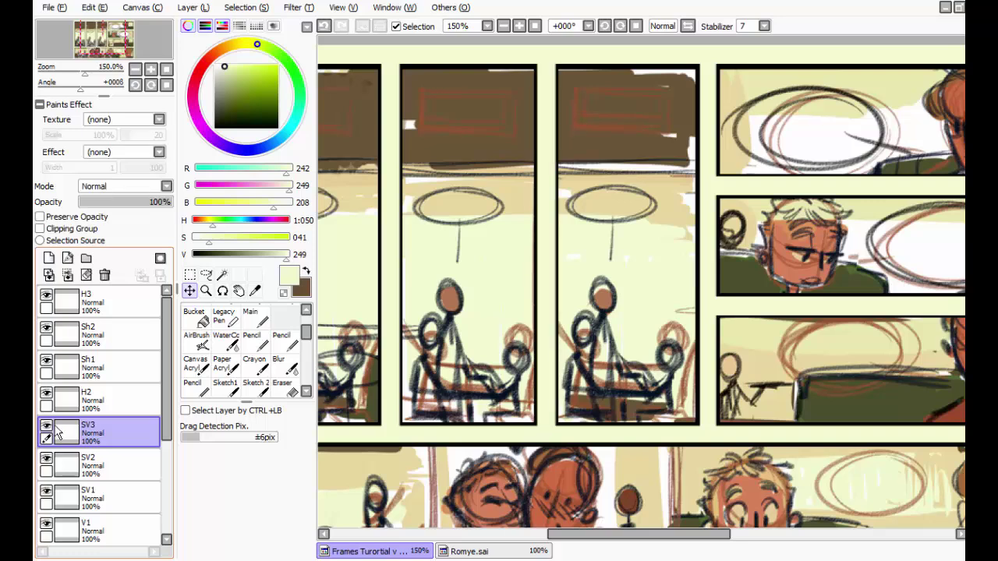
pyautogui.hotkey('ctrl', 't')
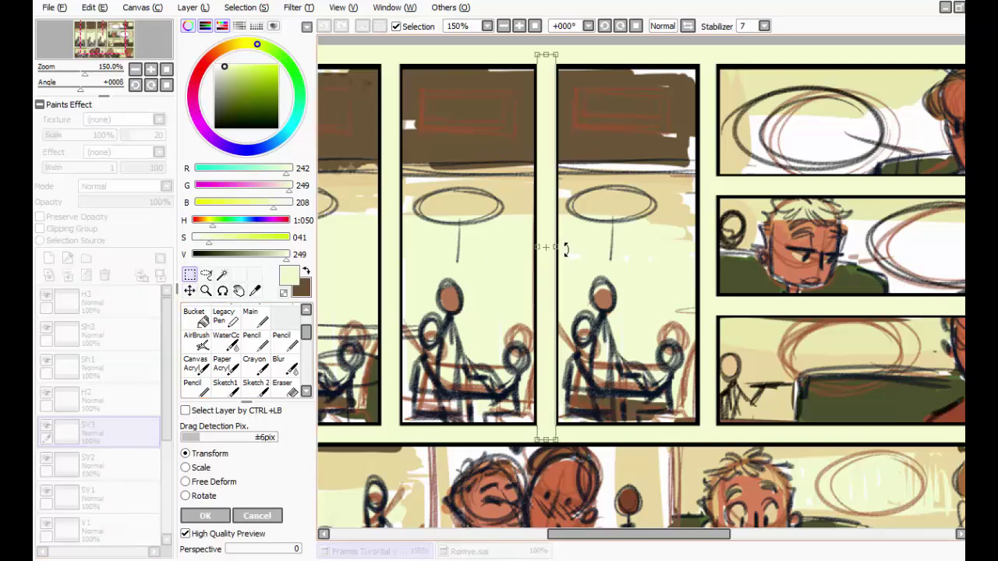
pyautogui.moveTo(558, 248); pyautogui.dragTo(538, 246)
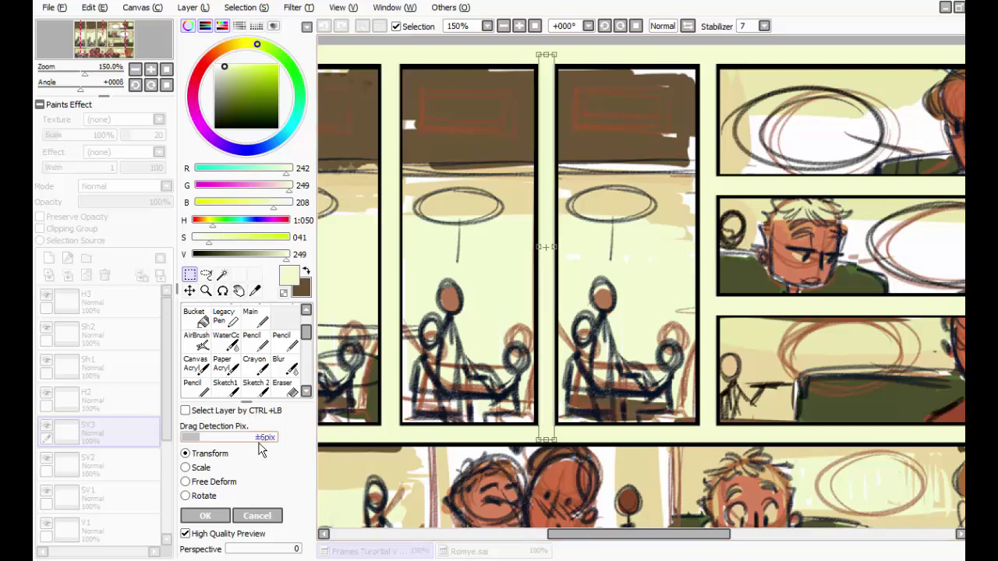
pyautogui.click(205, 515)
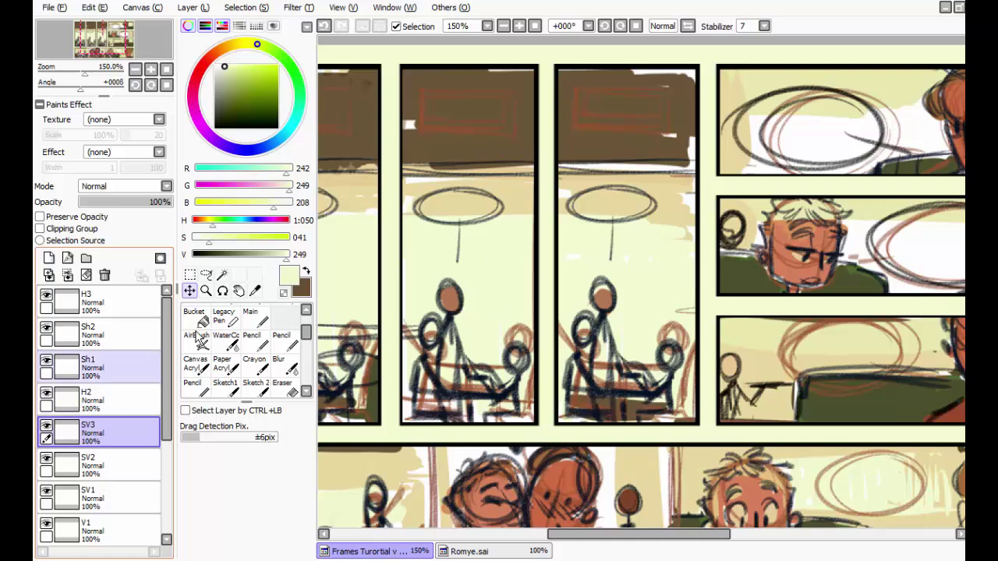
# Step: Transform the SV1 strip between the first and second tall panels to make its gutter slightly narrower
pyautogui.click(48, 492)
pyautogui.click(48, 491)
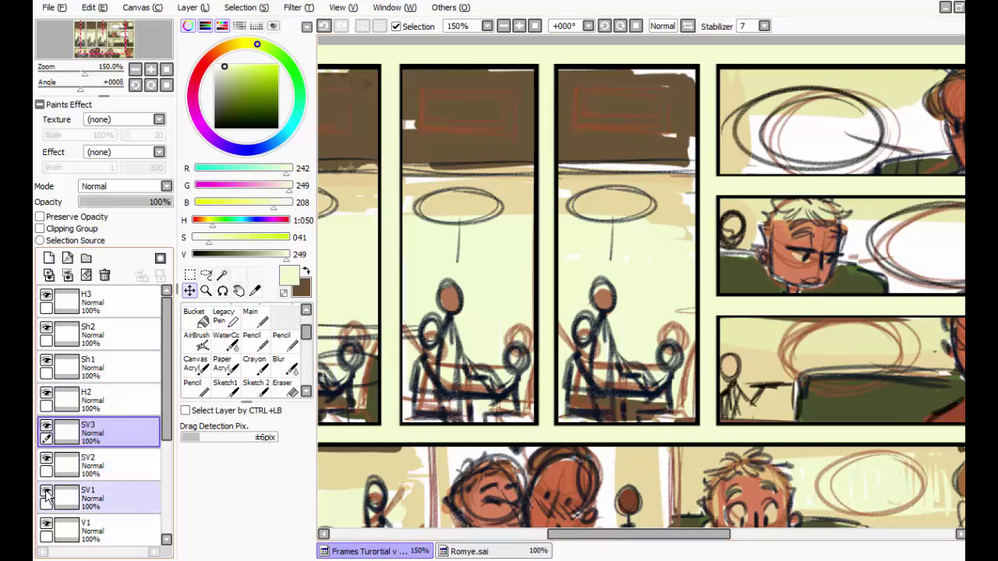
pyautogui.click(67, 496)
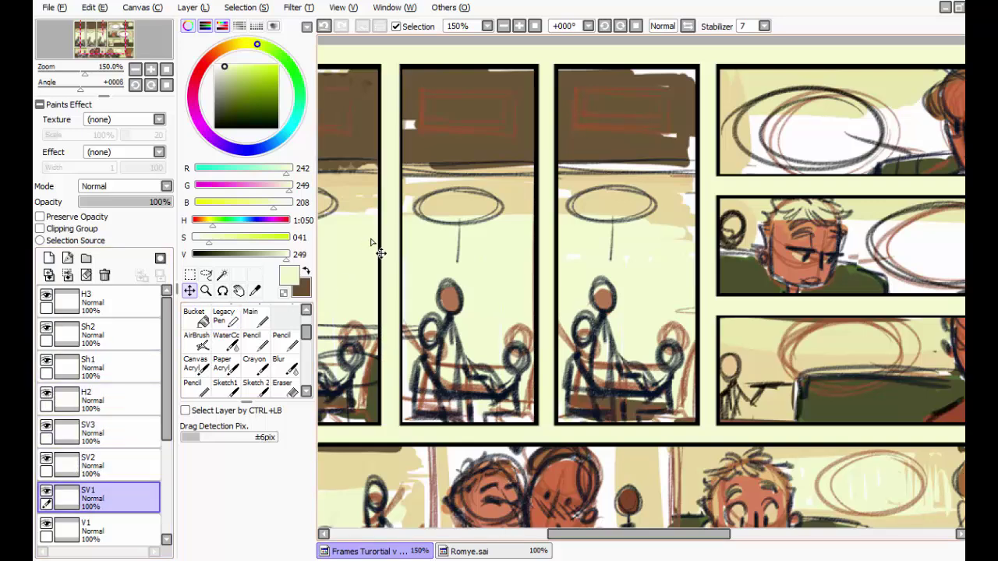
pyautogui.hotkey('ctrl', 't')
pyautogui.moveTo(400, 234); pyautogui.dragTo(384, 235)
pyautogui.moveTo(499, 283); pyautogui.dragTo(666, 279)
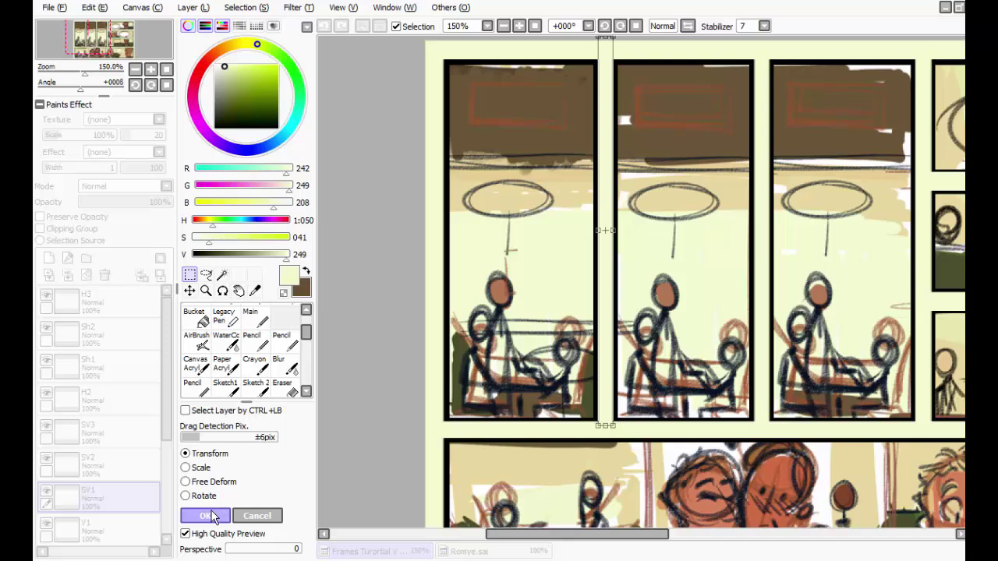
pyautogui.click(217, 516)
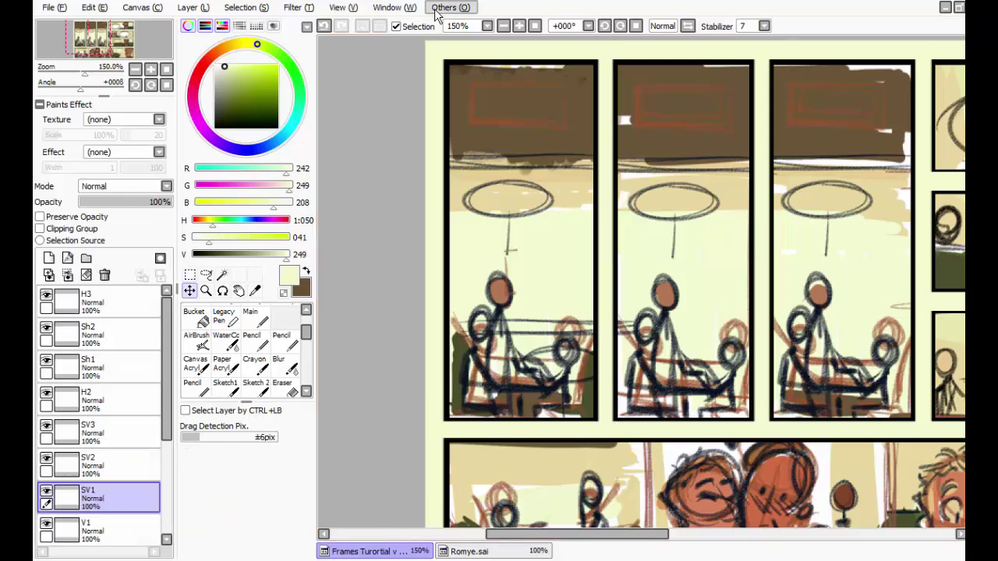
pyautogui.click(503, 26)
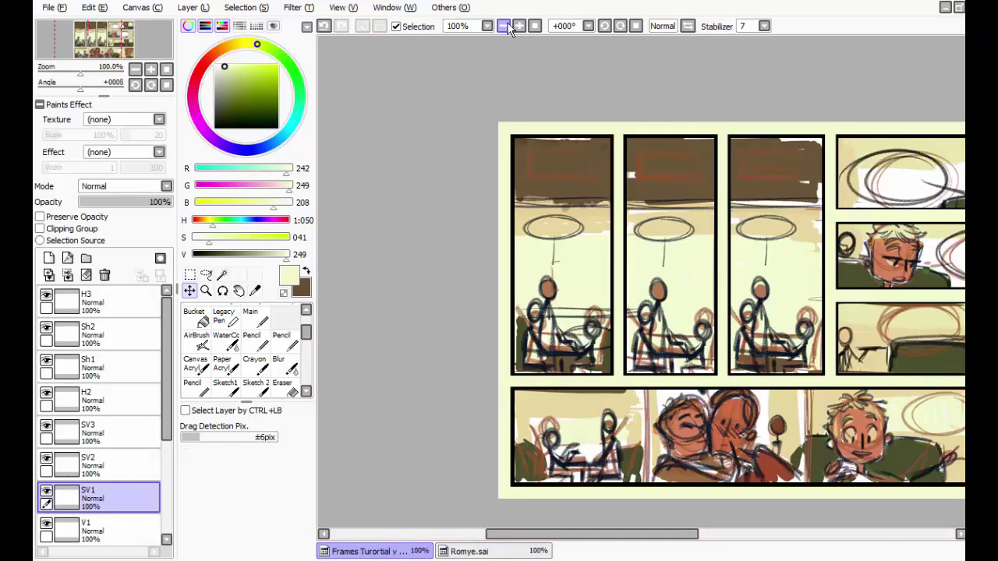
pyautogui.moveTo(590, 257); pyautogui.dragTo(517, 270)
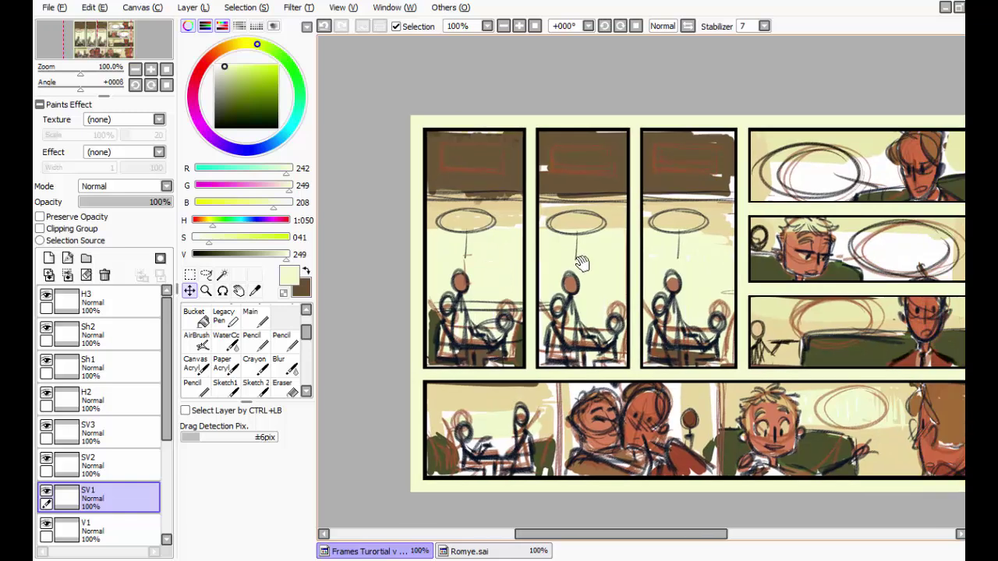
# Step: Toggle the visibility of layers H3 and Sh2 to check which horizontal gutter each strip forms
pyautogui.moveTo(755, 298); pyautogui.dragTo(707, 284)
pyautogui.click(519, 26)
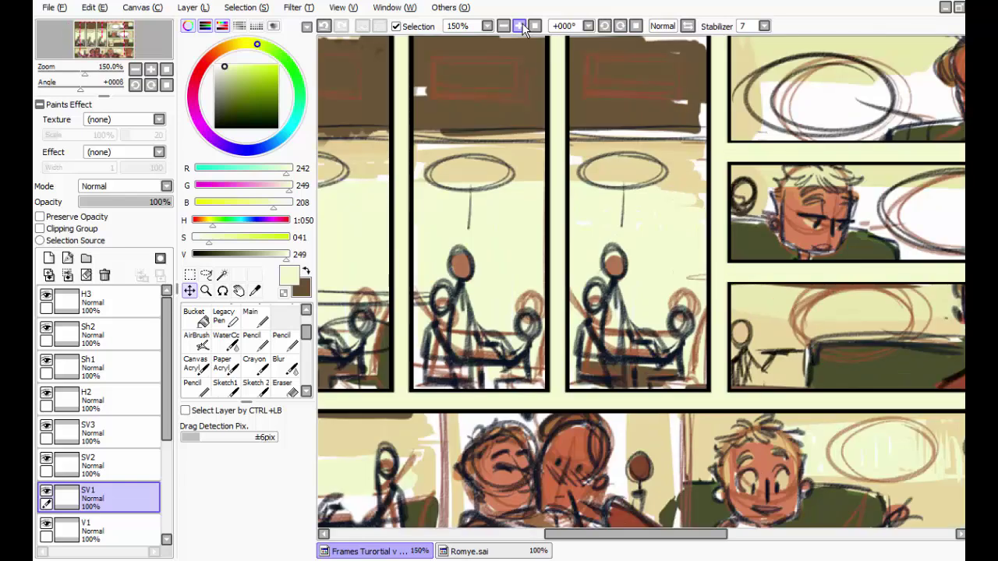
pyautogui.moveTo(799, 168); pyautogui.dragTo(616, 224)
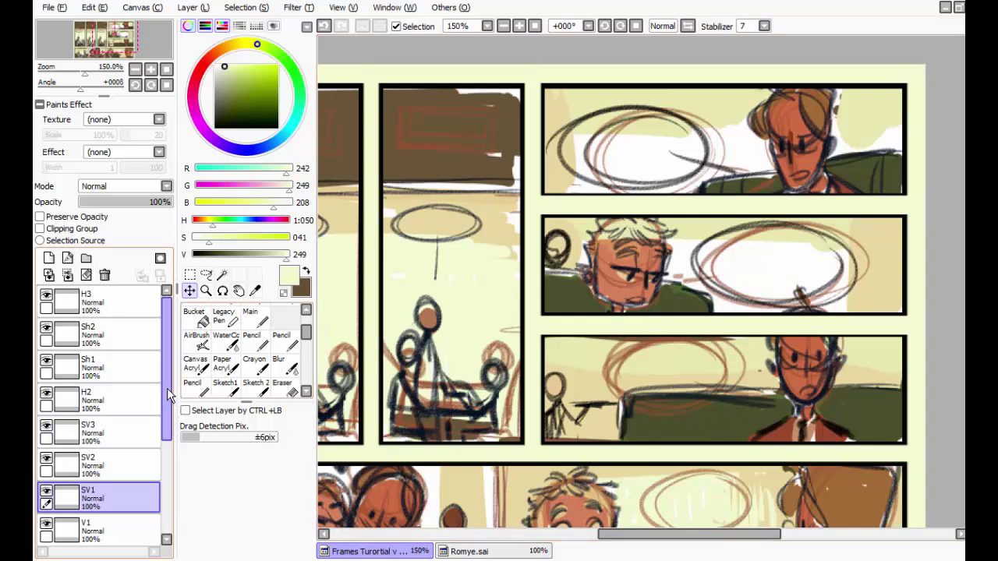
pyautogui.click(87, 305)
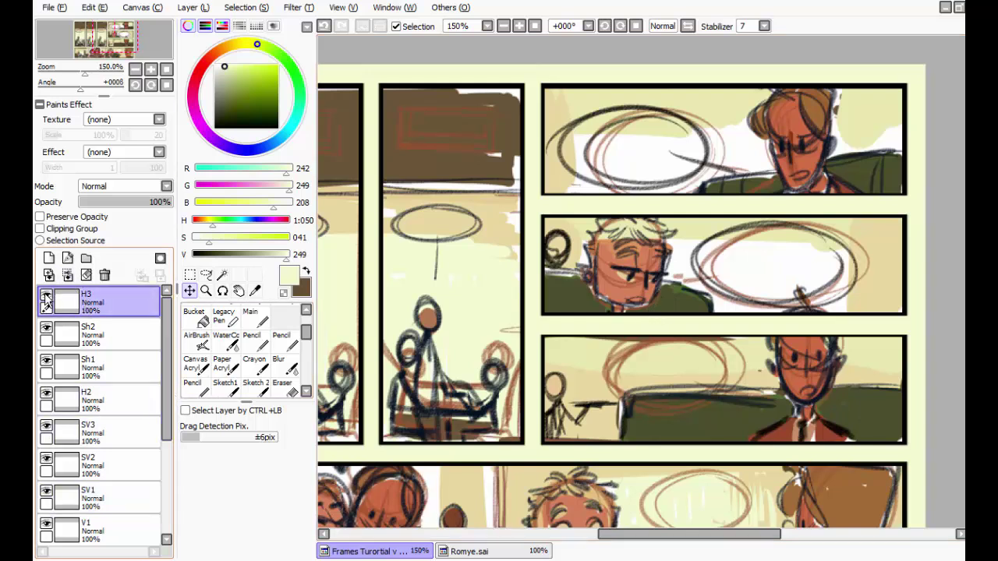
pyautogui.click(46, 297)
pyautogui.click(46, 297)
pyautogui.click(46, 297)
pyautogui.click(46, 297)
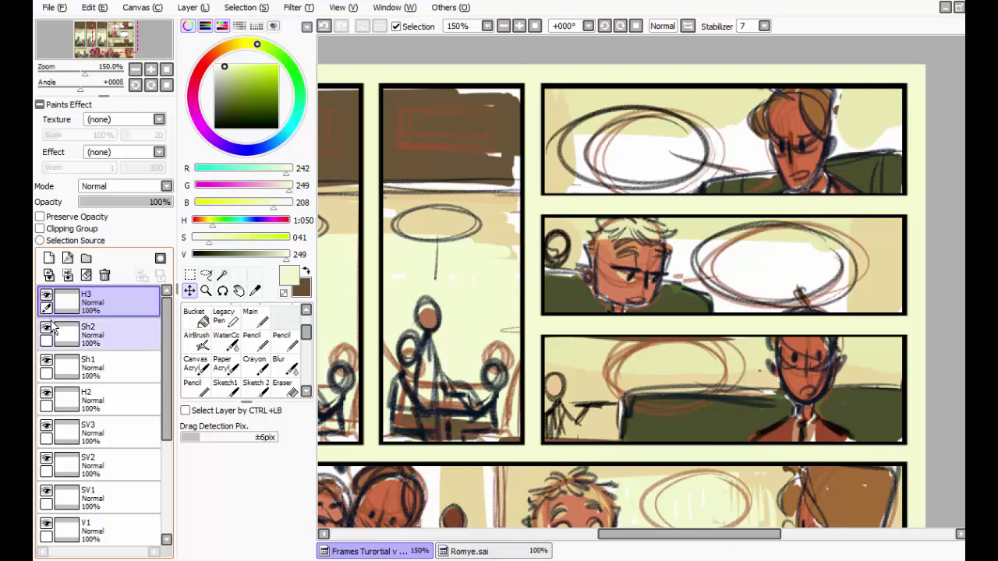
pyautogui.click(74, 334)
pyautogui.click(46, 330)
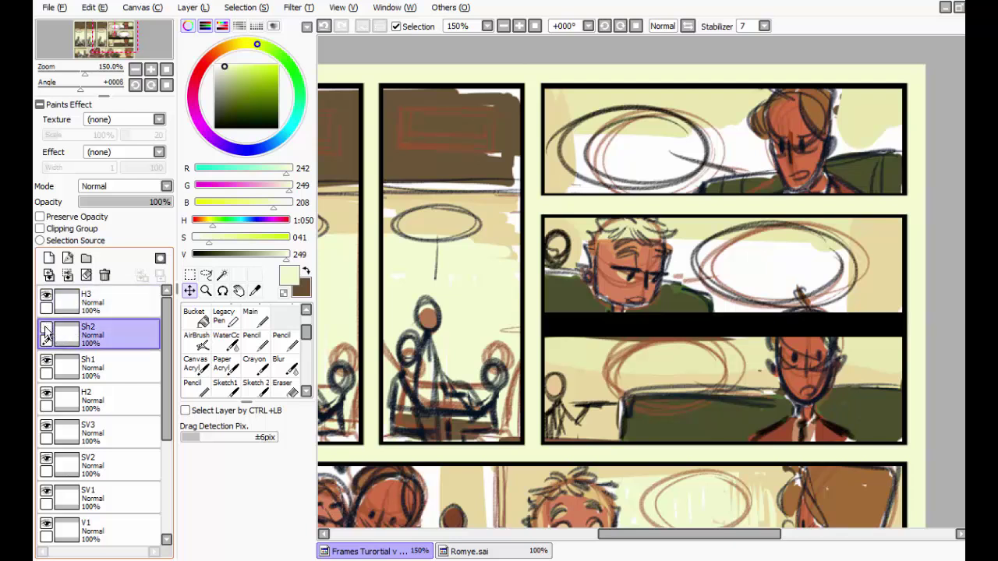
pyautogui.click(47, 330)
pyautogui.click(46, 330)
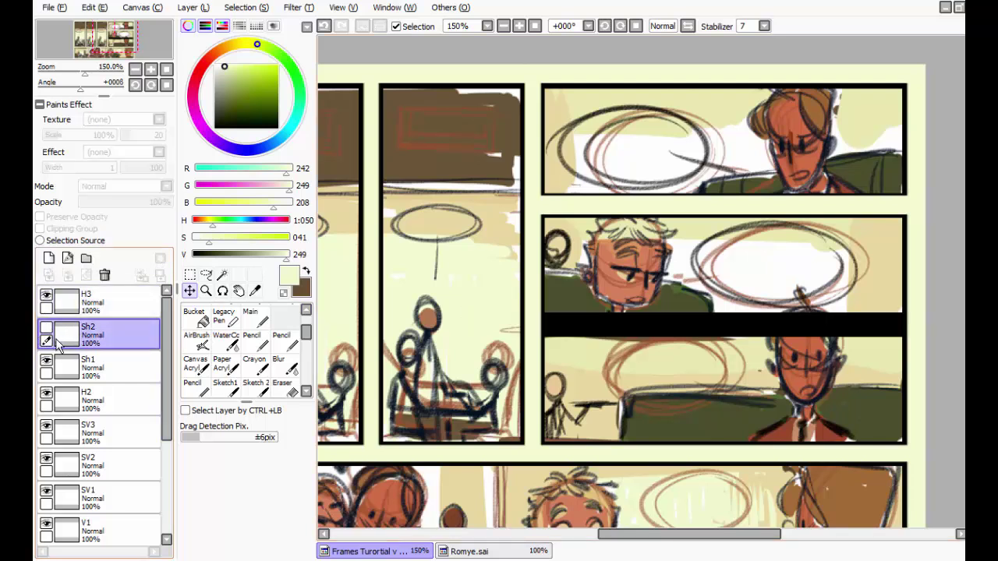
pyautogui.click(47, 330)
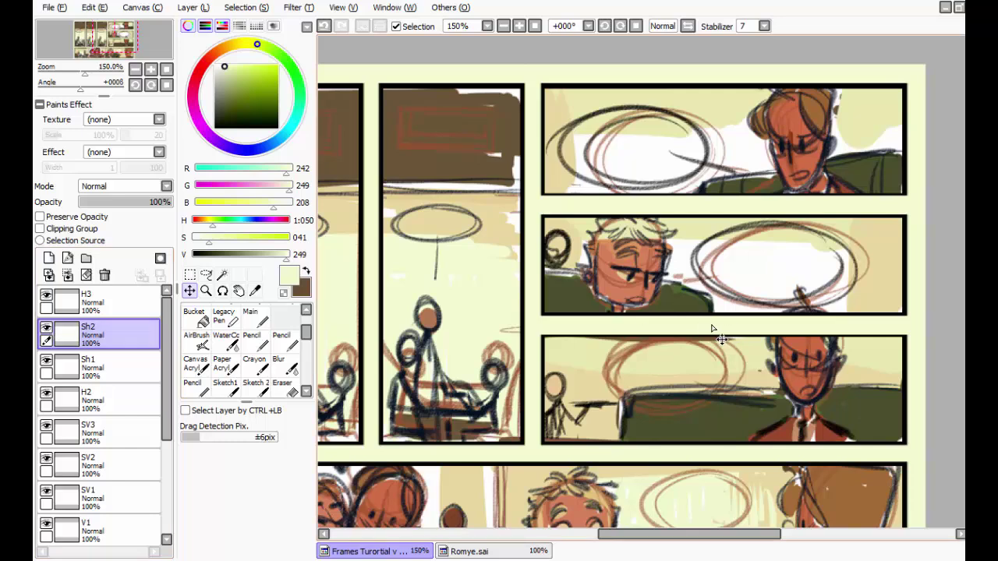
# Step: Transform the Sh2 strip to slightly narrow the gutter between the second and third wide panels
pyautogui.hotkey('ctrl', 't')
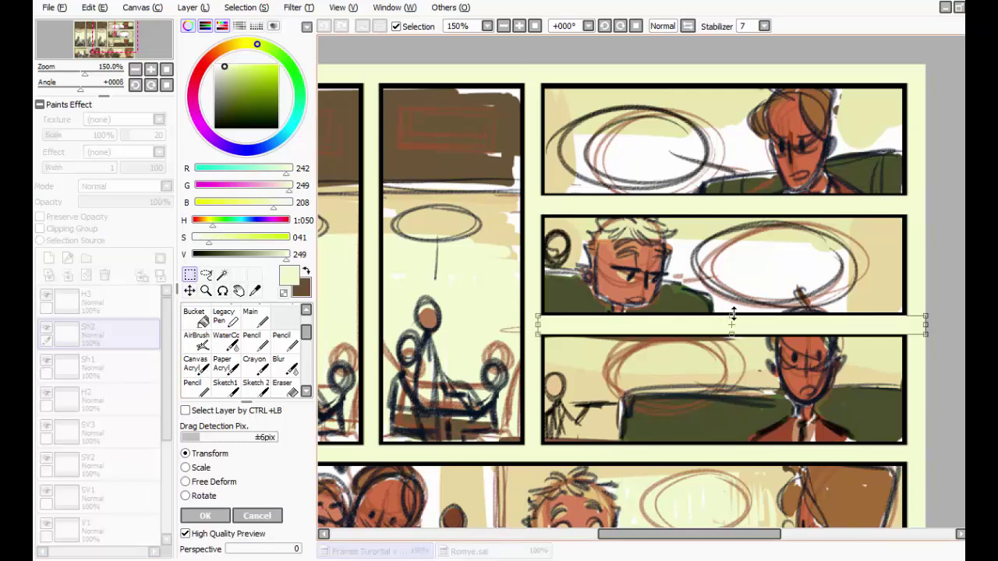
pyautogui.moveTo(733, 319); pyautogui.dragTo(731, 332)
pyautogui.click(205, 516)
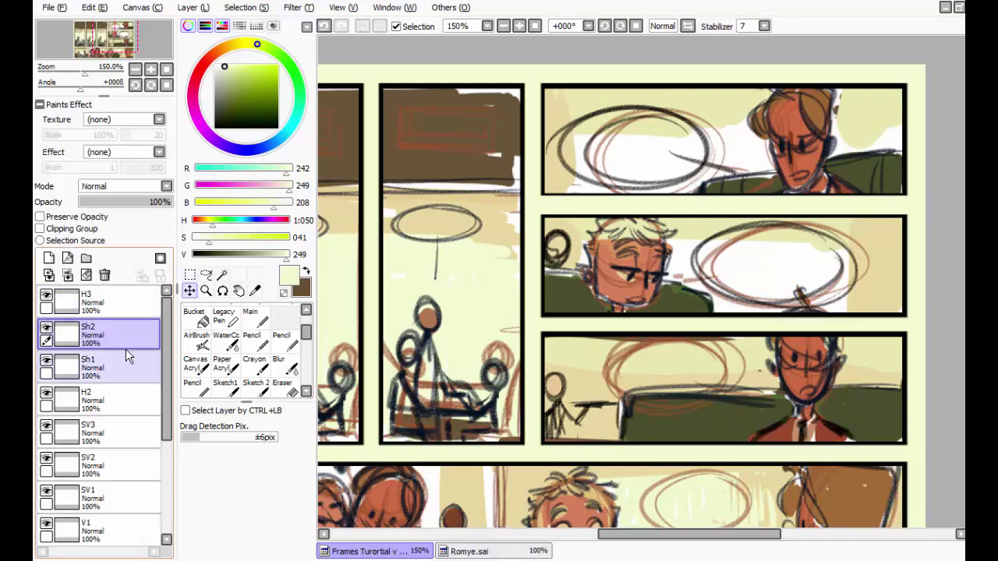
# Step: Transform the Sh1 strip between the first and second wide panels to narrow it slightly from its upper and lower edges
pyautogui.click(86, 366)
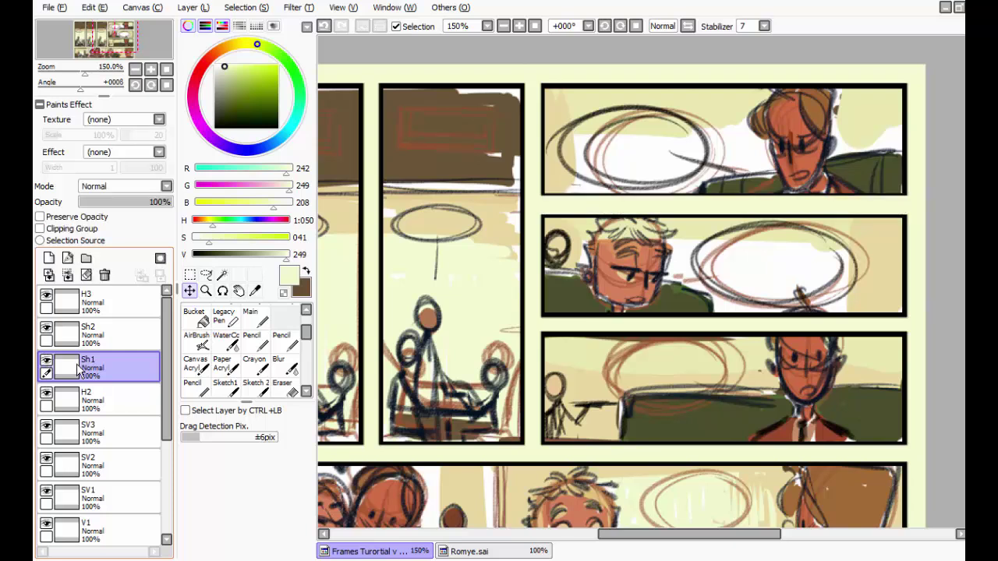
pyautogui.hotkey('ctrl', 't')
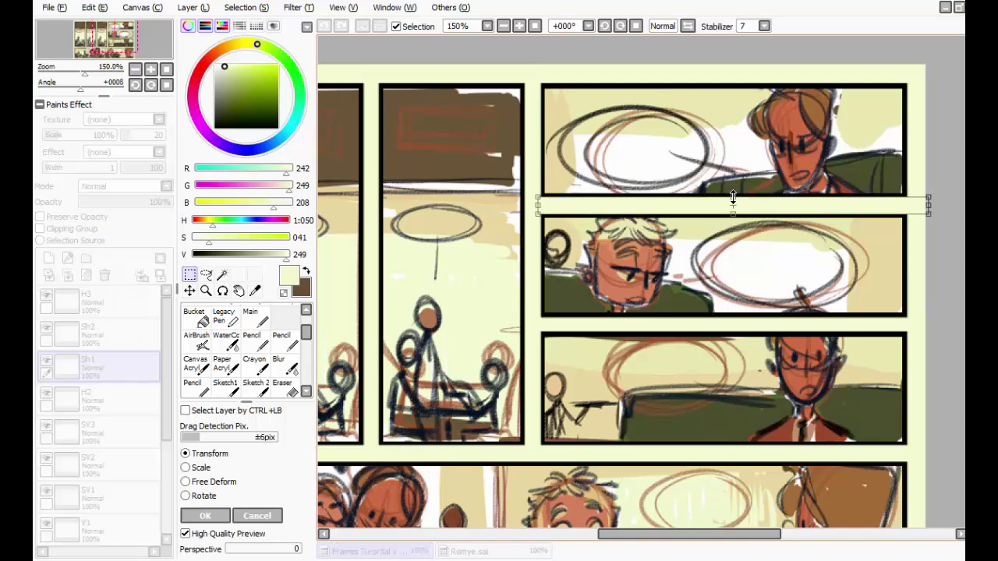
pyautogui.moveTo(733, 199); pyautogui.dragTo(734, 199)
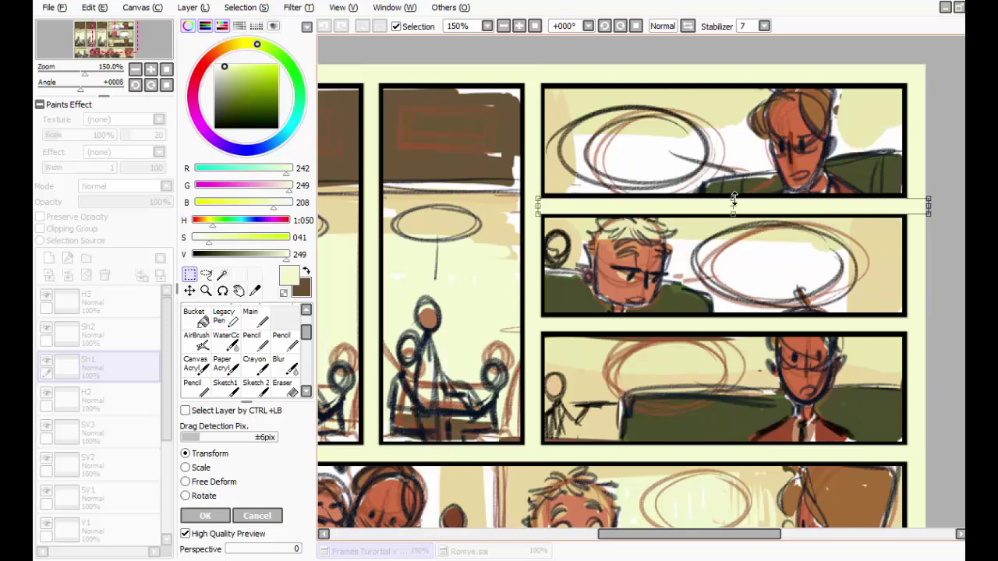
pyautogui.click(206, 518)
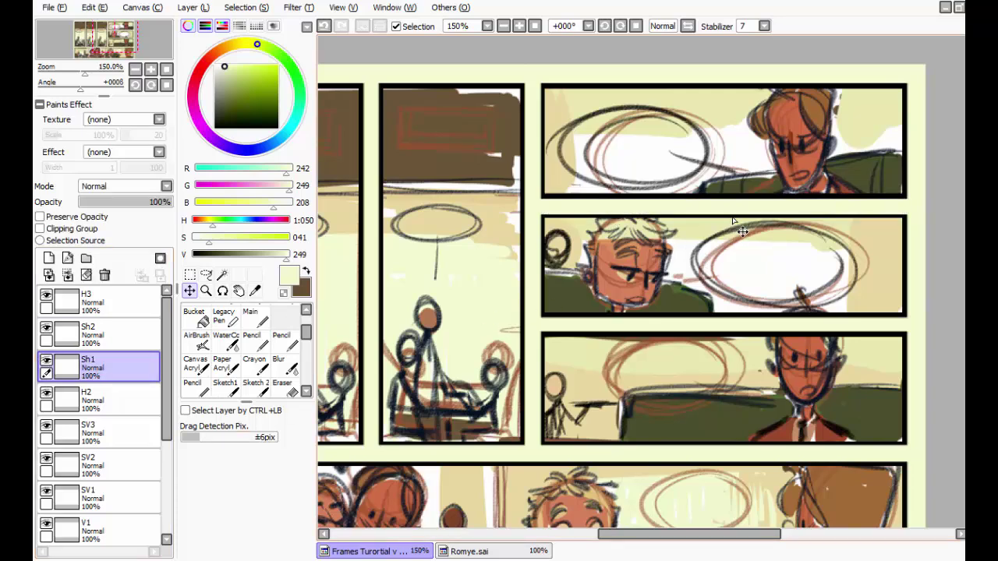
pyautogui.hotkey('ctrl', 't')
pyautogui.moveTo(740, 217); pyautogui.dragTo(731, 211)
pyautogui.click(185, 521)
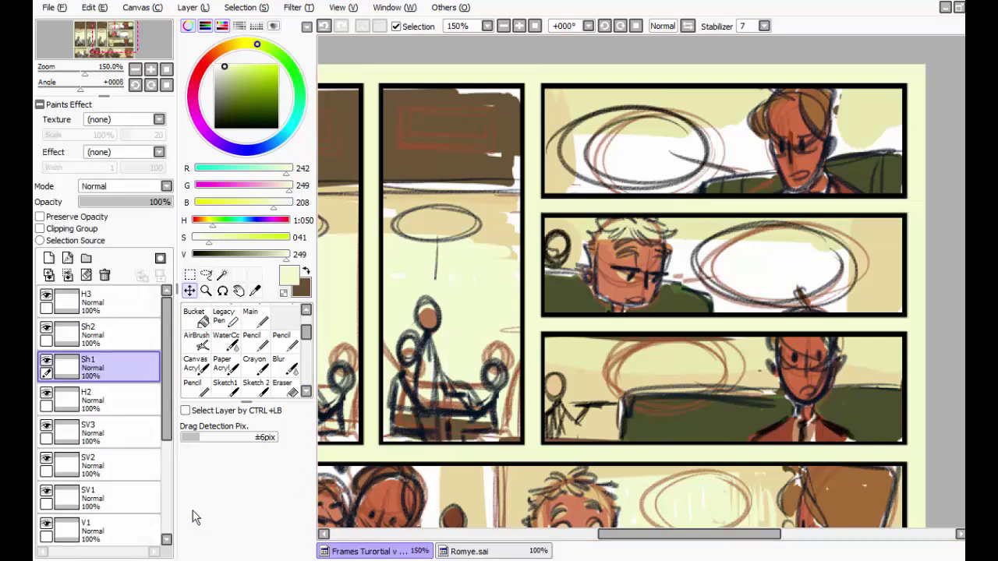
# Step: Transform the H2 strip above the bottom panel row to narrow it slightly from its upper edge
pyautogui.scroll(-2, 546, 273)
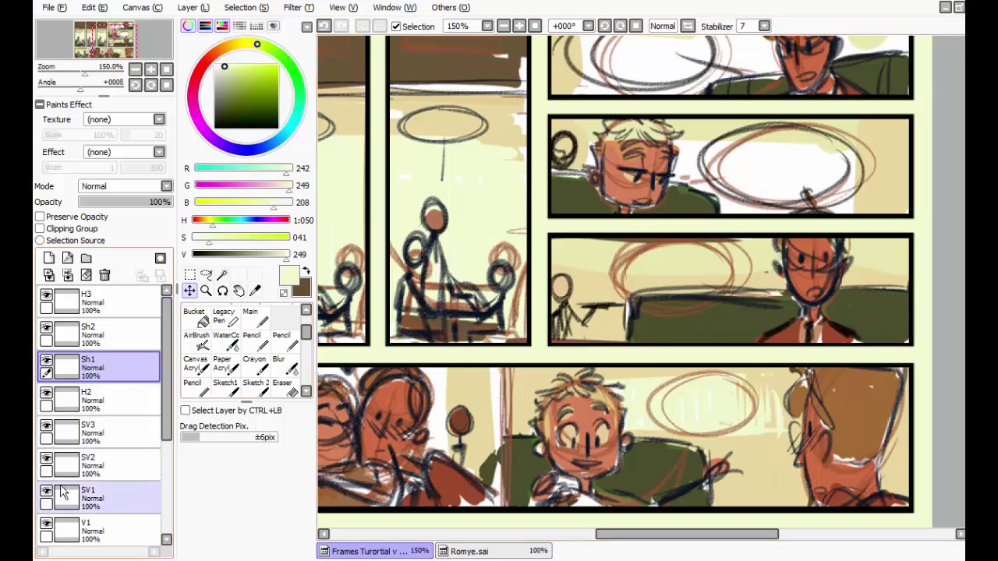
pyautogui.scroll(-1, 166, 431)
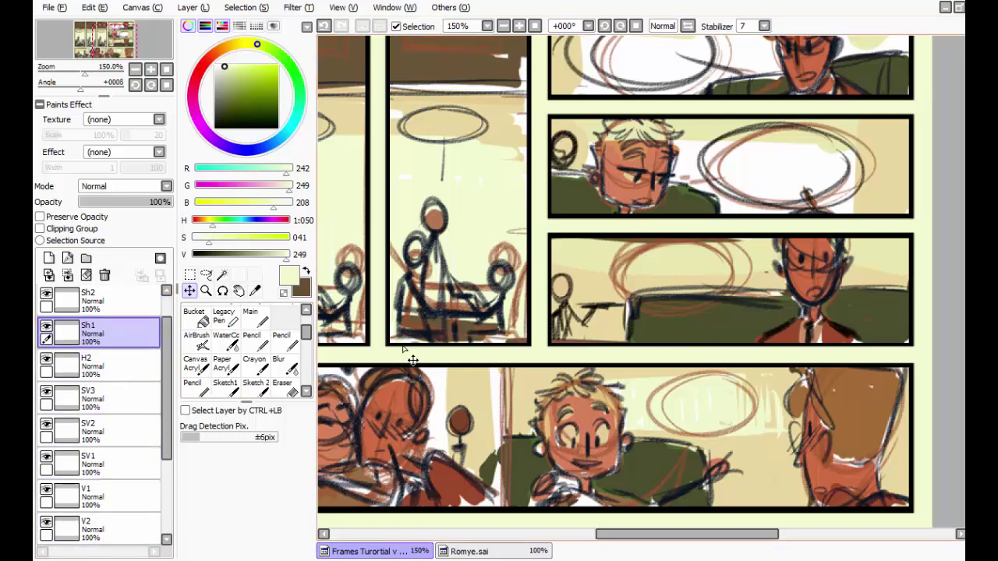
pyautogui.moveTo(352, 356); pyautogui.dragTo(708, 365)
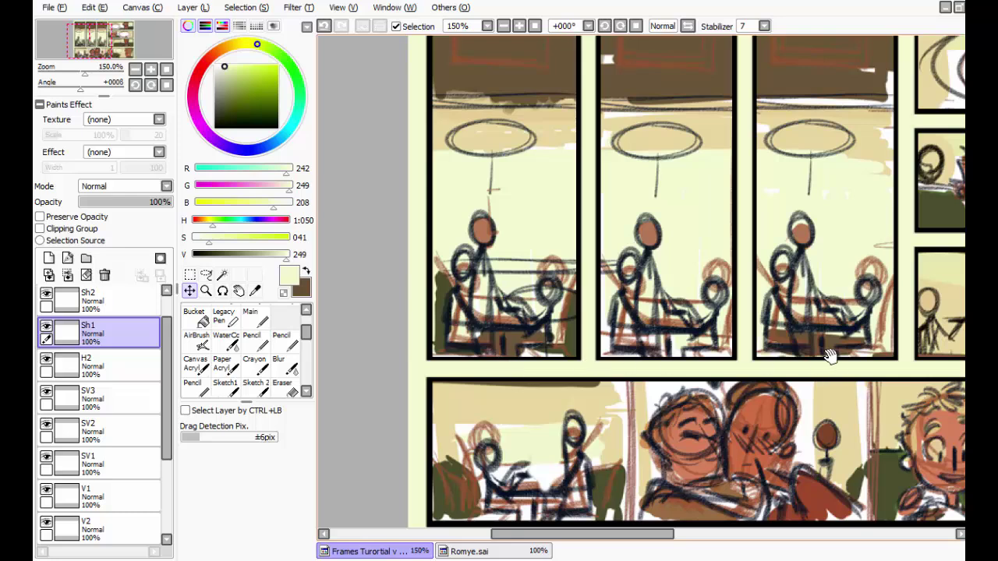
pyautogui.moveTo(829, 352); pyautogui.dragTo(711, 347)
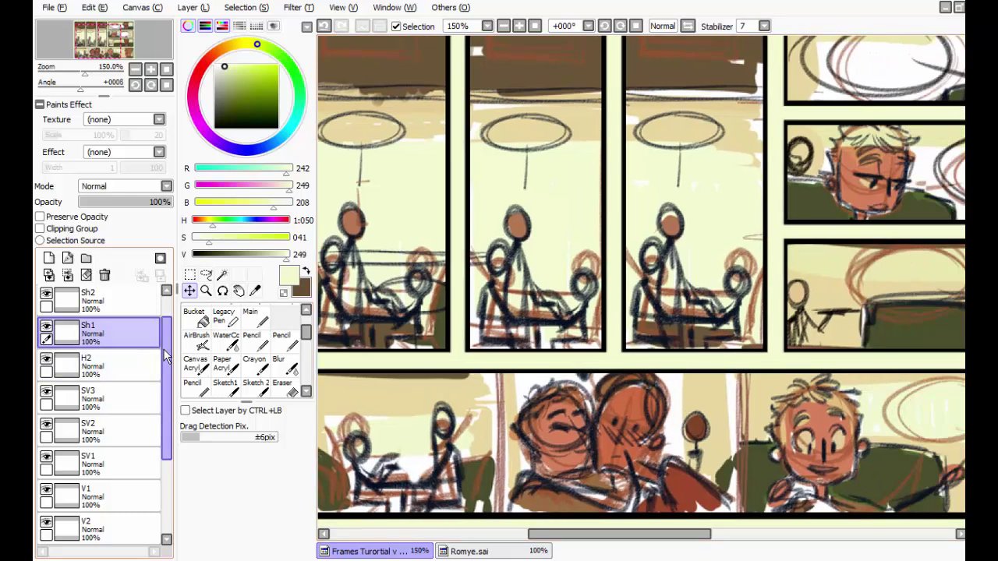
pyautogui.moveTo(167, 378); pyautogui.dragTo(167, 472)
pyautogui.click(87, 394)
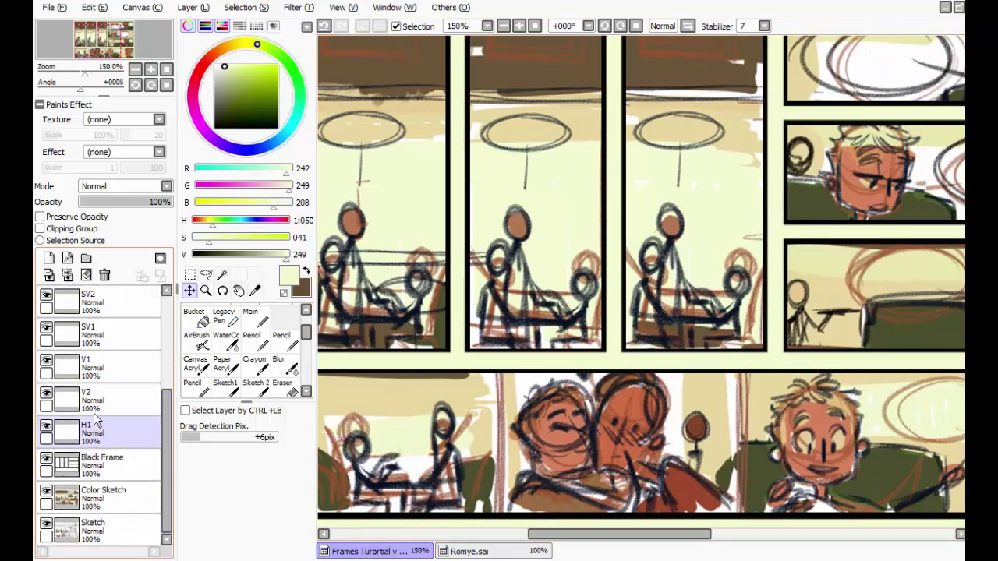
pyautogui.click(88, 427)
pyautogui.scroll(2, 88, 428)
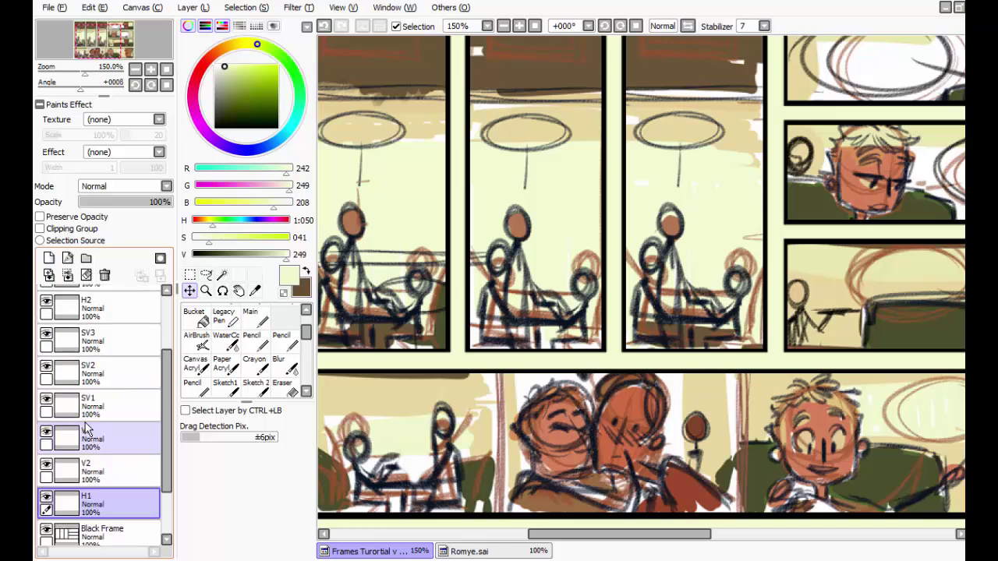
pyautogui.click(74, 312)
pyautogui.moveTo(555, 372); pyautogui.dragTo(454, 373)
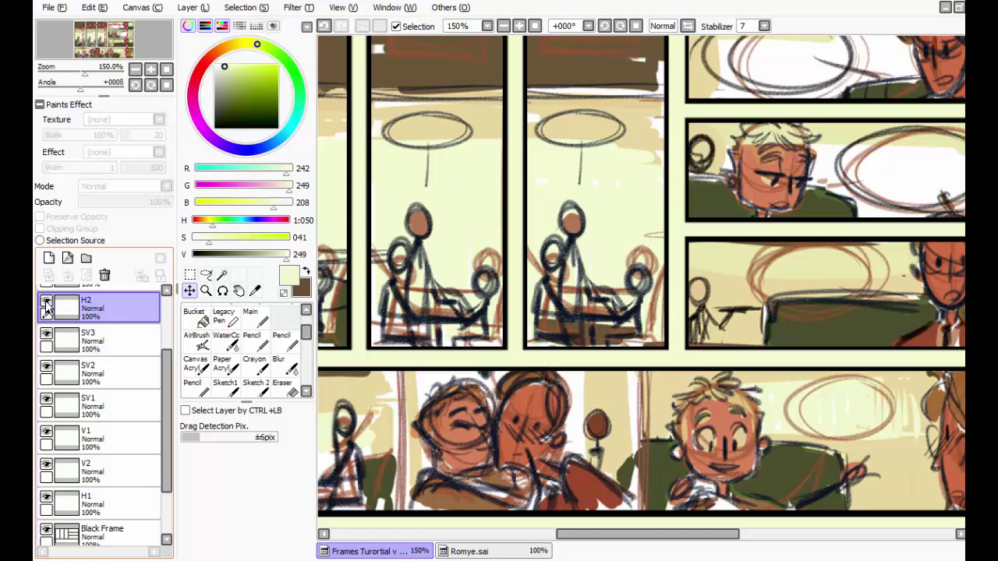
pyautogui.moveTo(607, 386); pyautogui.dragTo(546, 375)
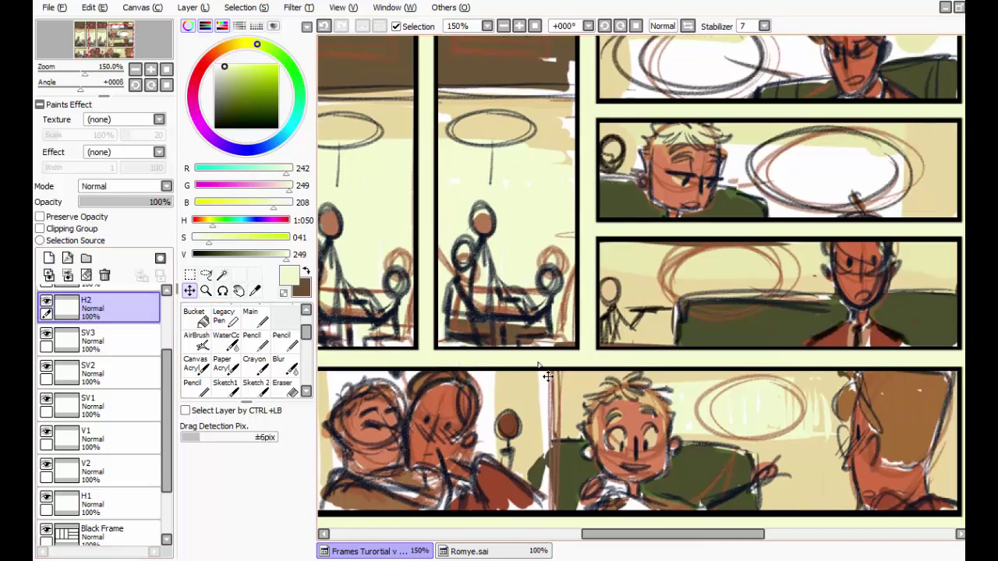
pyautogui.hotkey('ctrl', 't')
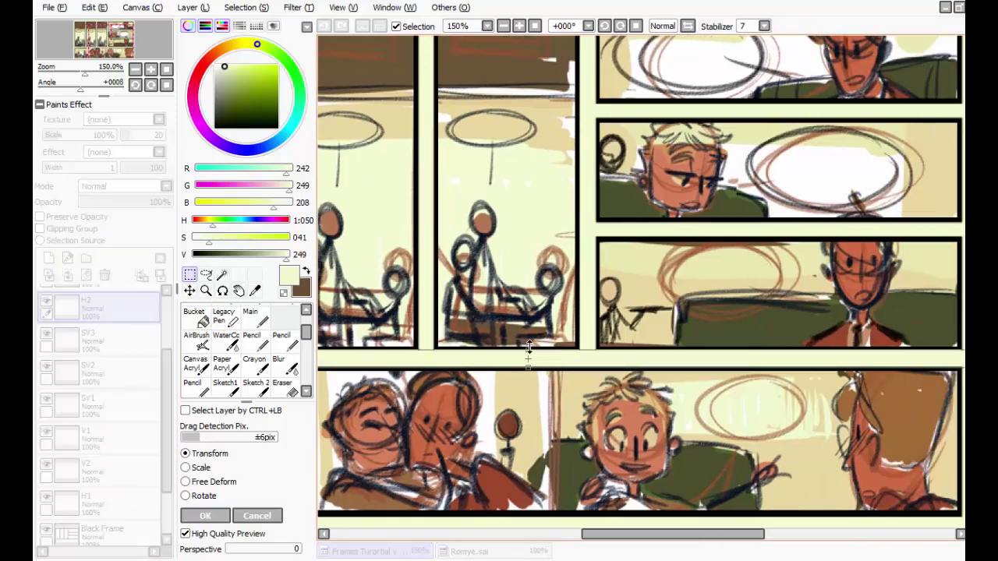
pyautogui.moveTo(529, 347); pyautogui.dragTo(530, 353)
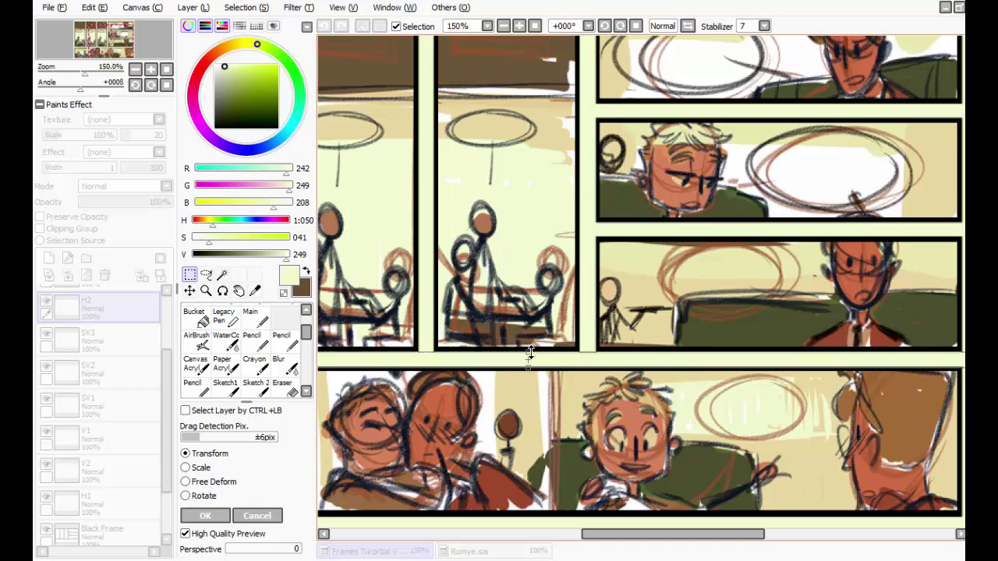
pyautogui.click(205, 515)
# Step: Examine the junction of the vertical and horizontal gutters beside the third tall panel, and compare gutter widths across the page
pyautogui.moveTo(943, 256); pyautogui.dragTo(700, 383)
pyautogui.scroll(-1, 836, 383)
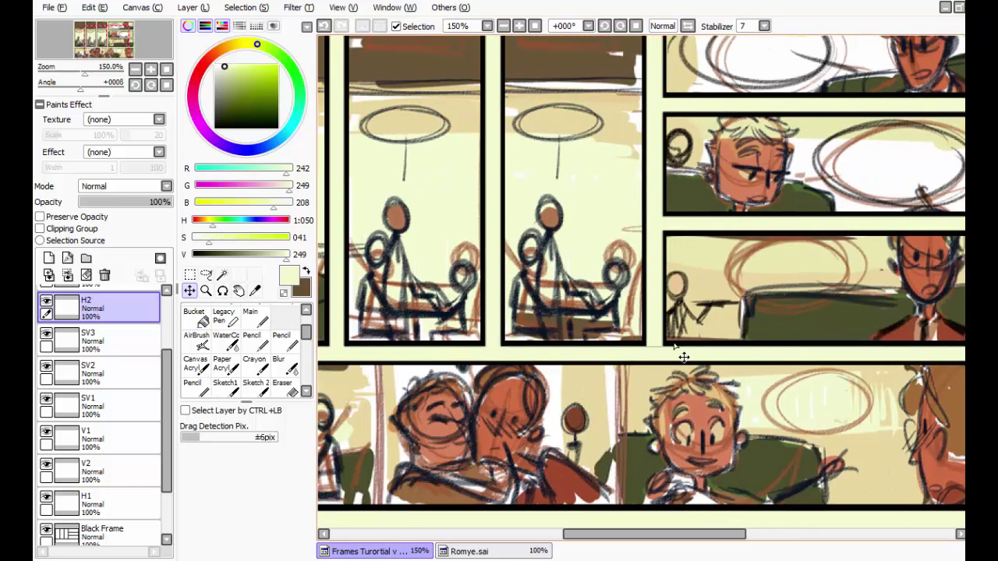
pyautogui.scroll(-3, 666, 361)
pyautogui.scroll(7, 657, 349)
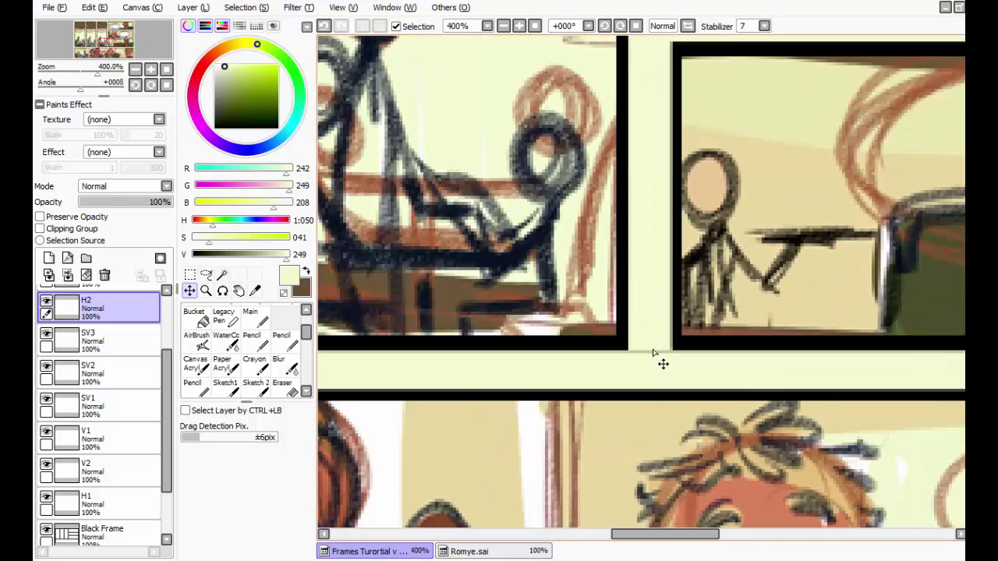
pyautogui.scroll(-5, 673, 351)
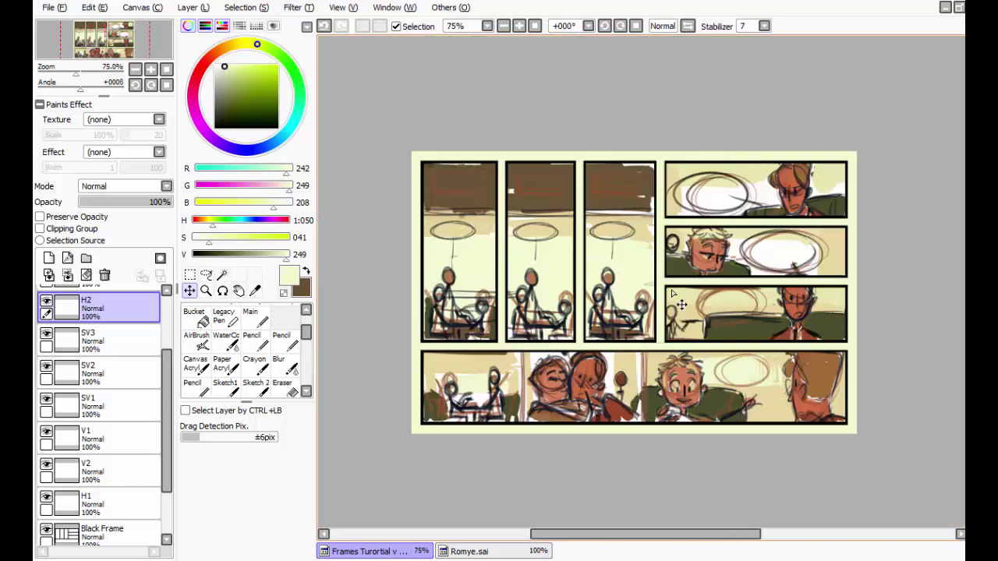
pyautogui.scroll(1, 668, 220)
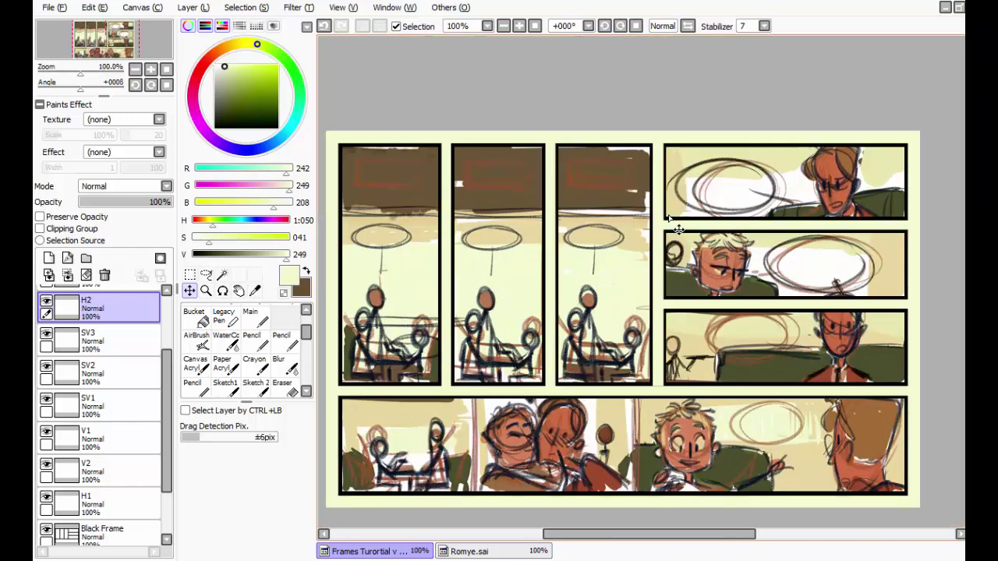
pyautogui.scroll(2, 668, 219)
pyautogui.scroll(-1, 659, 255)
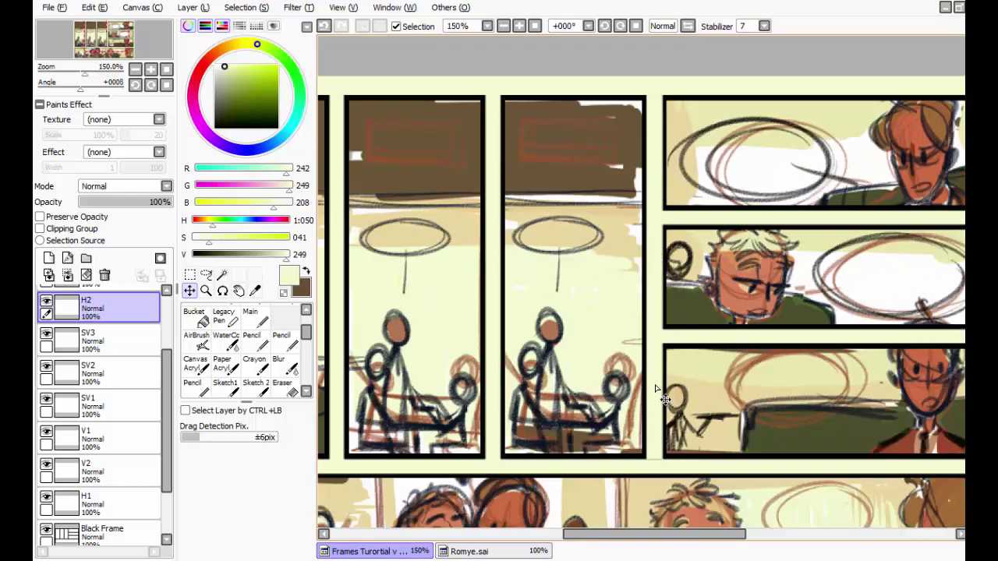
# Step: Transform the SV2 strip beside the third tall panel to extend its lower end into the horizontal gutter
pyautogui.scroll(-2, 78, 389)
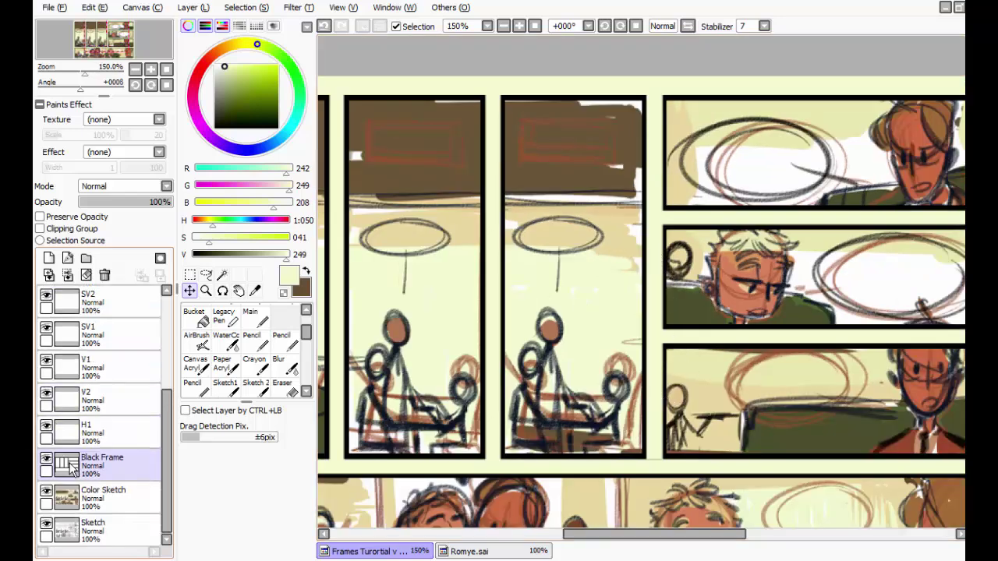
pyautogui.click(74, 367)
pyautogui.click(51, 332)
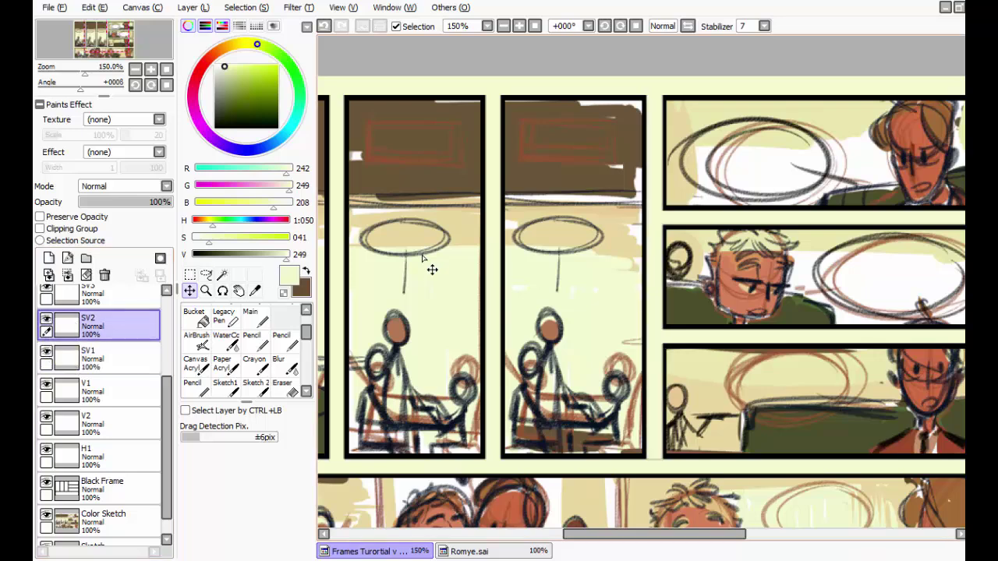
pyautogui.hotkey('ctrl', 't')
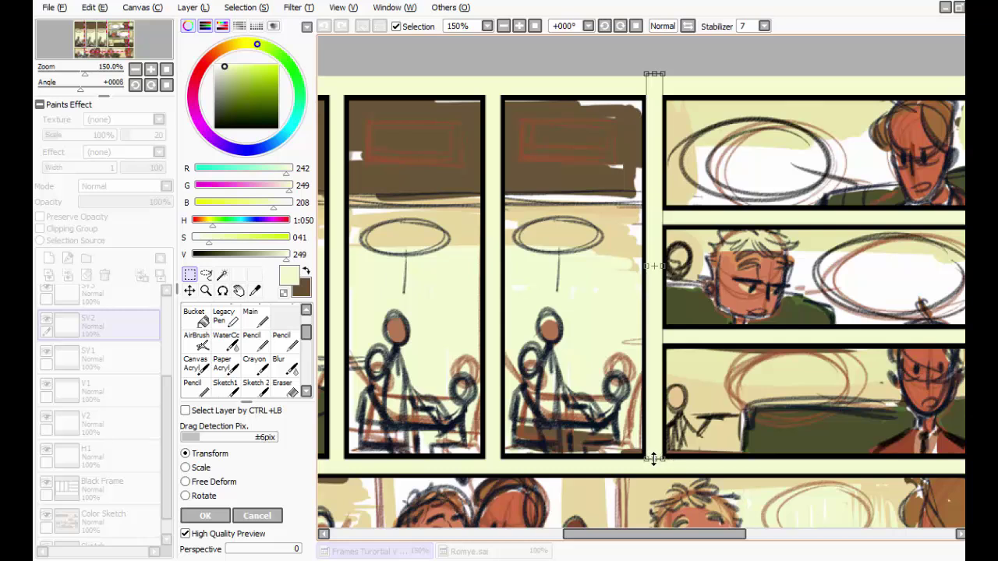
pyautogui.moveTo(654, 458); pyautogui.dragTo(650, 465)
pyautogui.click(203, 516)
# Step: Inspect the joined gutters at the lower end of the SV2 strip up close and across the whole page
pyautogui.scroll(-3, 649, 433)
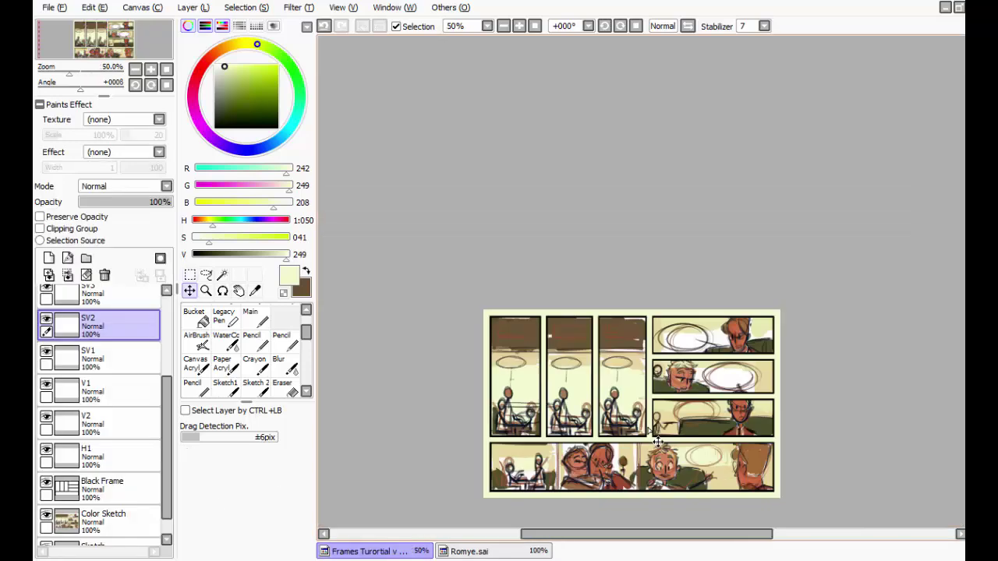
pyautogui.scroll(6, 649, 433)
pyautogui.scroll(-1, 649, 432)
pyautogui.scroll(-1, 649, 430)
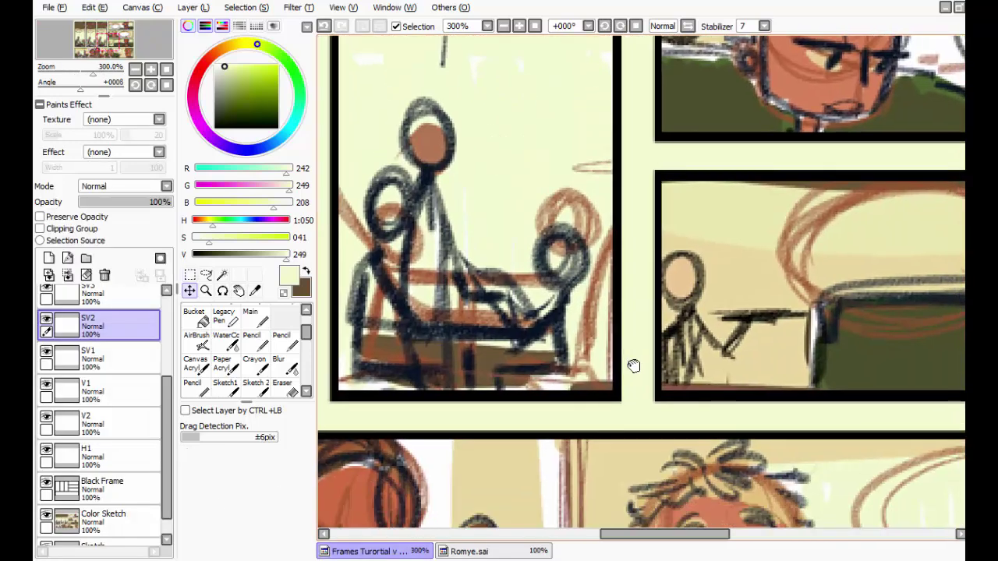
pyautogui.scroll(-3, 649, 429)
pyautogui.scroll(1, 635, 366)
pyautogui.scroll(1, 643, 378)
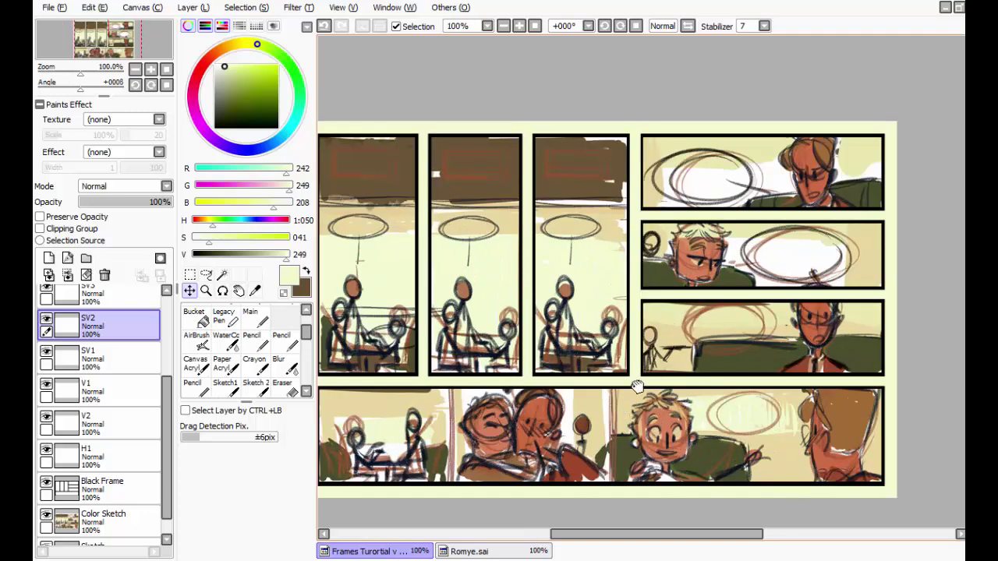
# Step: Transform the SV2 strip beside the third tall panel to narrow it slightly from its right edge
pyautogui.moveTo(645, 379); pyautogui.dragTo(661, 346)
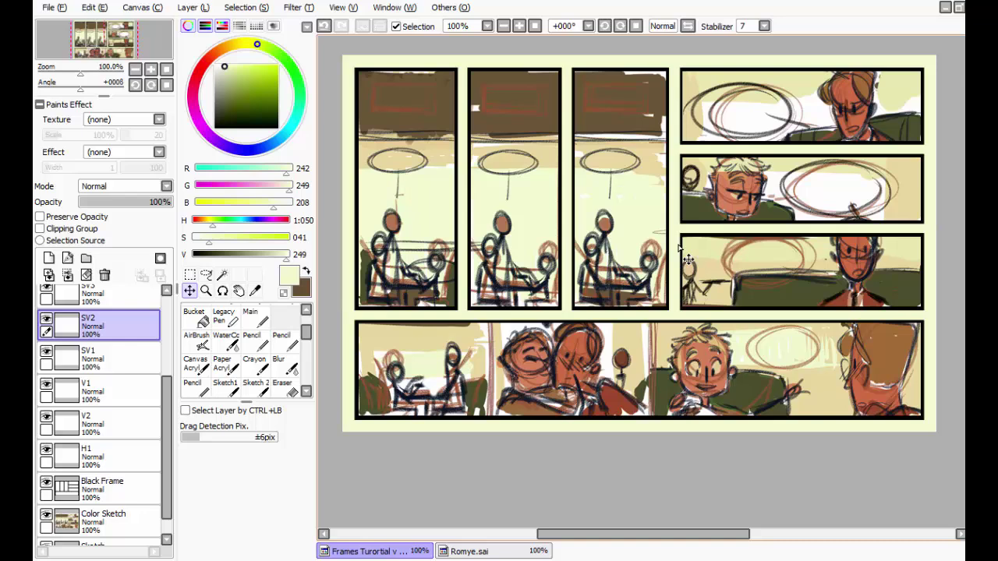
pyautogui.scroll(-1, 679, 247)
pyautogui.scroll(1, 678, 247)
pyautogui.scroll(1, 682, 238)
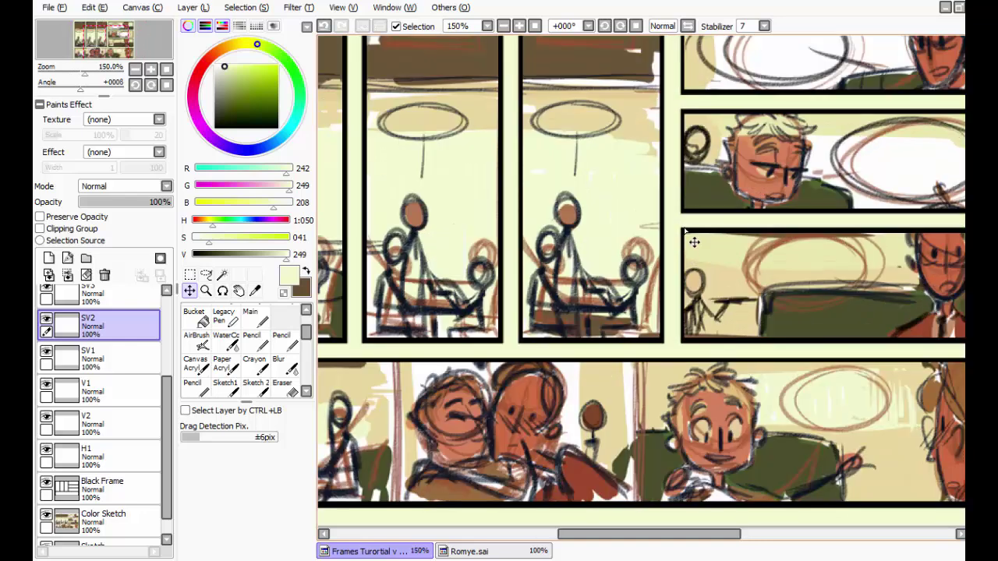
pyautogui.scroll(-2, 687, 237)
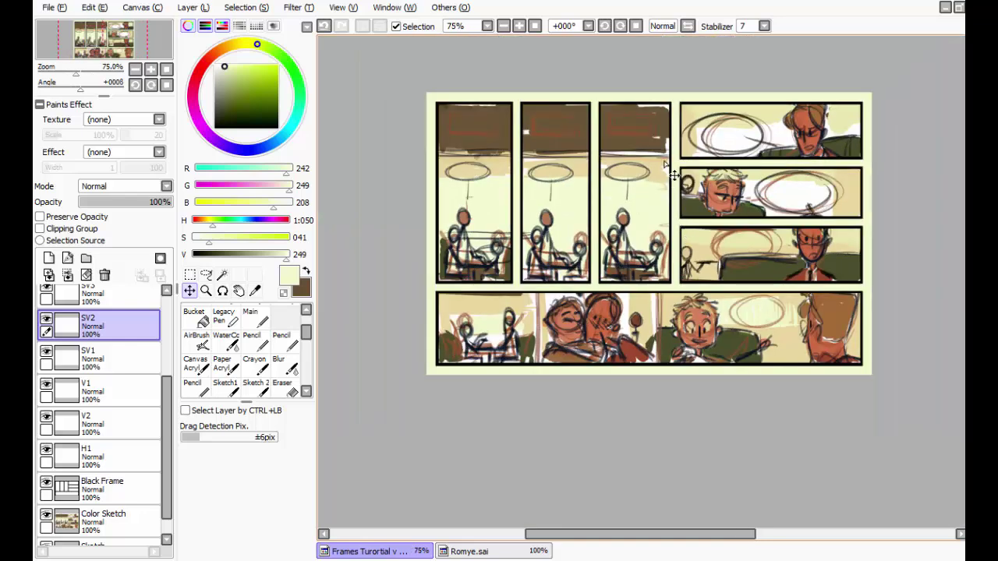
pyautogui.scroll(-2, 686, 250)
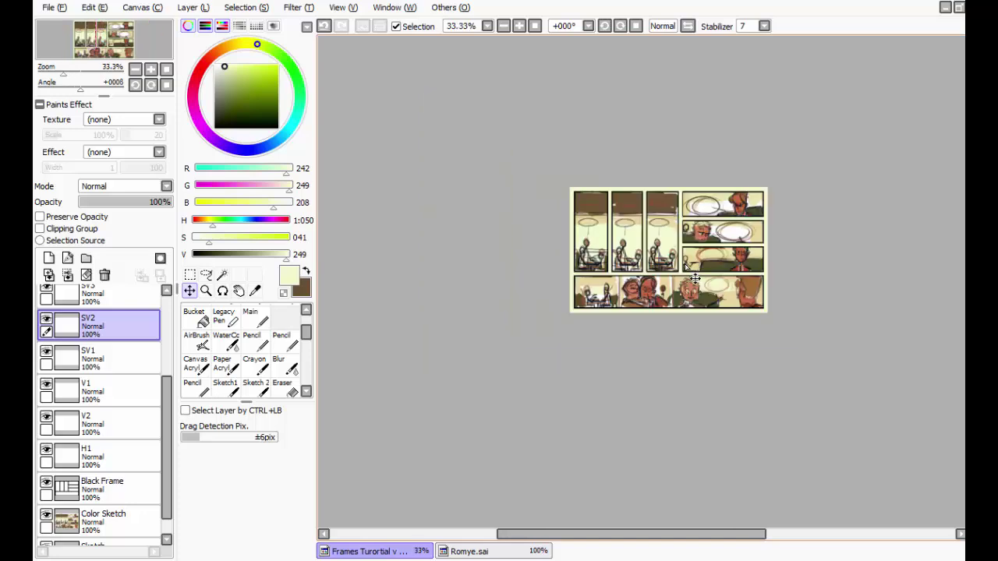
pyautogui.scroll(2, 691, 269)
pyautogui.scroll(3, 680, 232)
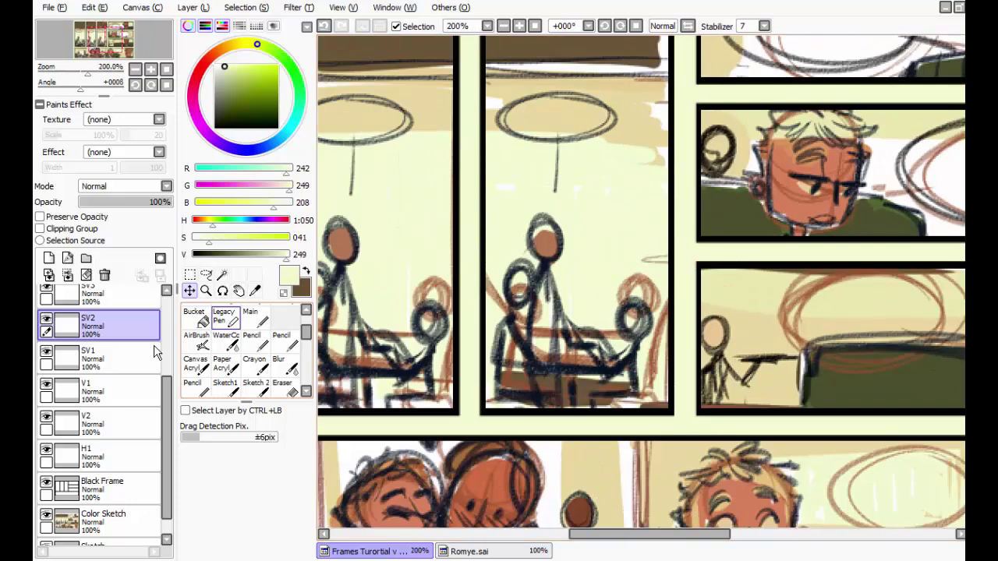
pyautogui.hotkey('ctrl', 't')
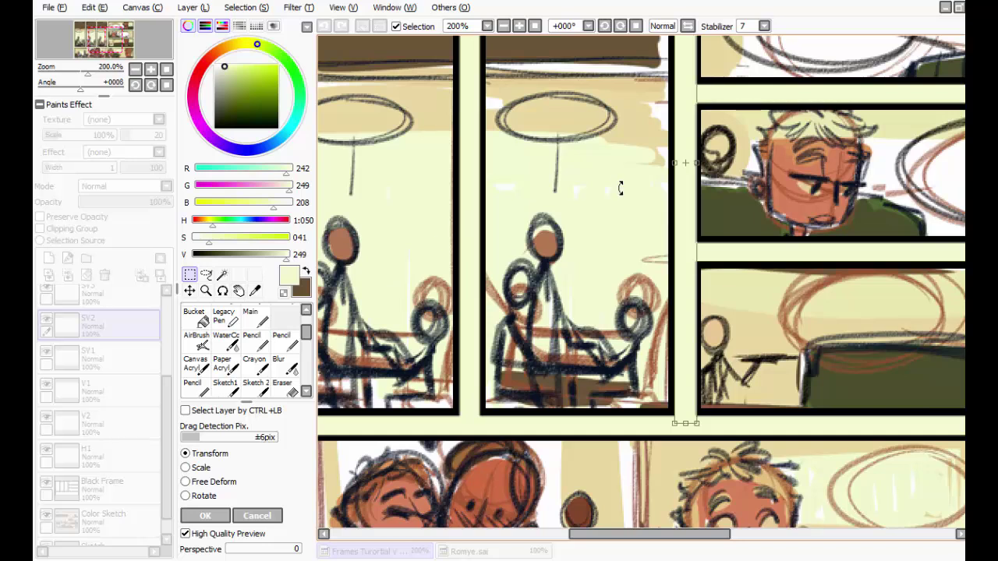
pyautogui.moveTo(697, 166); pyautogui.dragTo(694, 165)
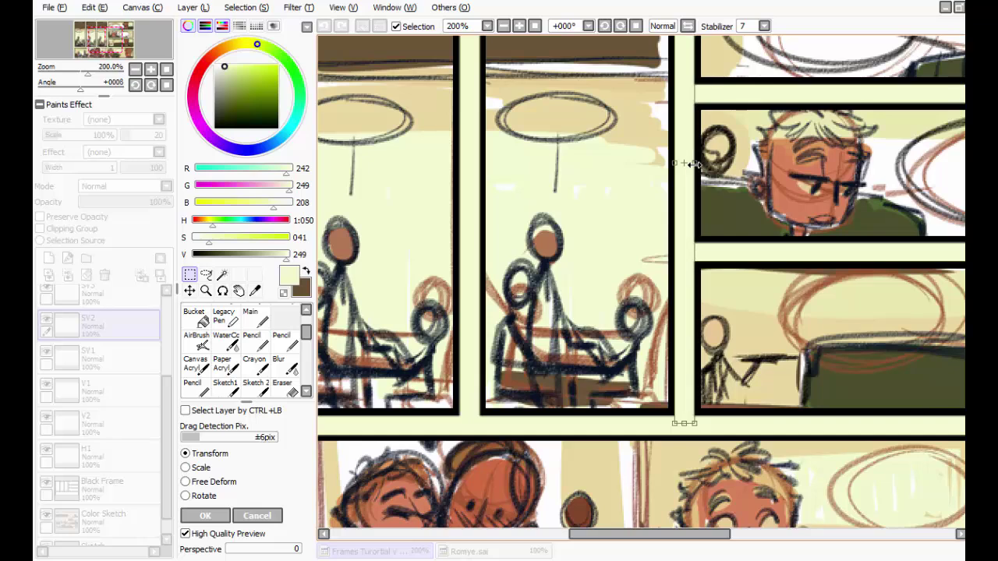
pyautogui.click(205, 516)
# Step: Check the gutters across the whole page and toggle the Color Sketch layer's visibility off and on
pyautogui.scroll(-4, 672, 252)
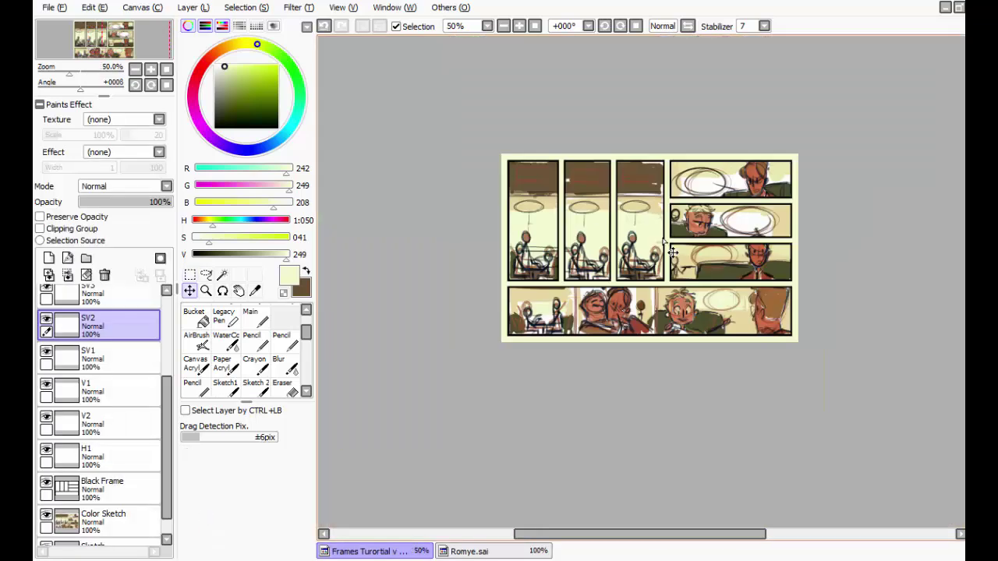
pyautogui.scroll(2, 672, 252)
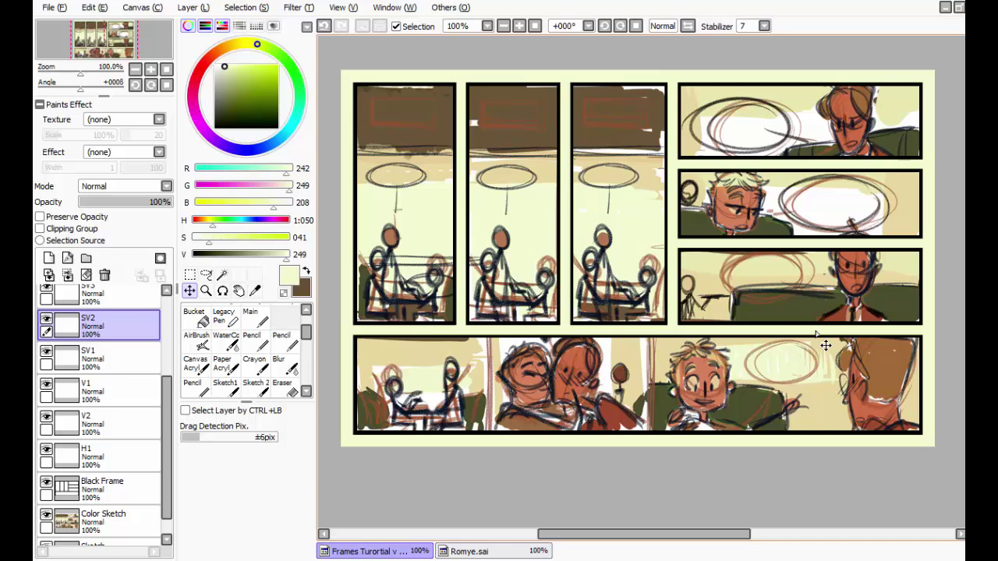
pyautogui.scroll(-1, 158, 467)
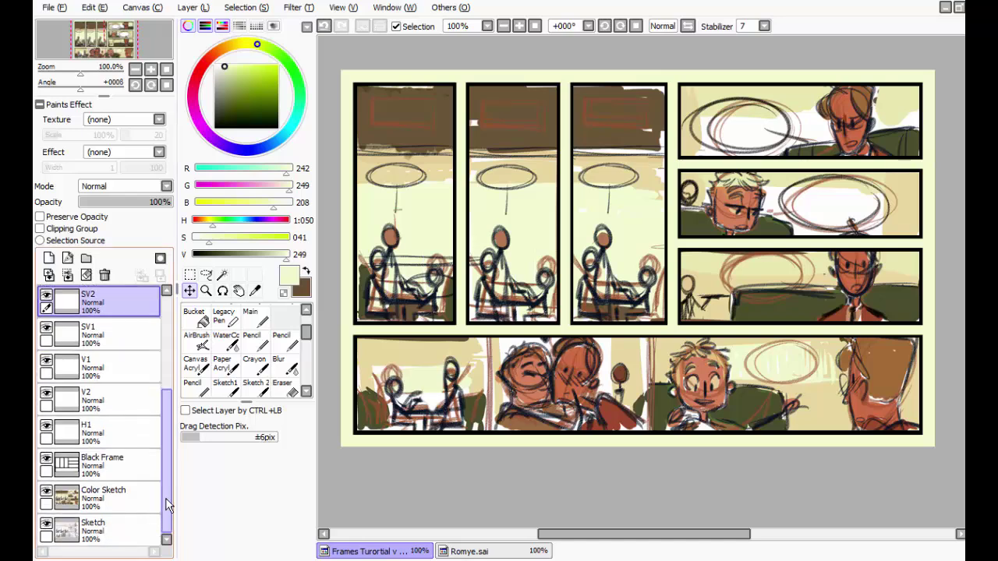
pyautogui.click(46, 493)
pyautogui.click(46, 493)
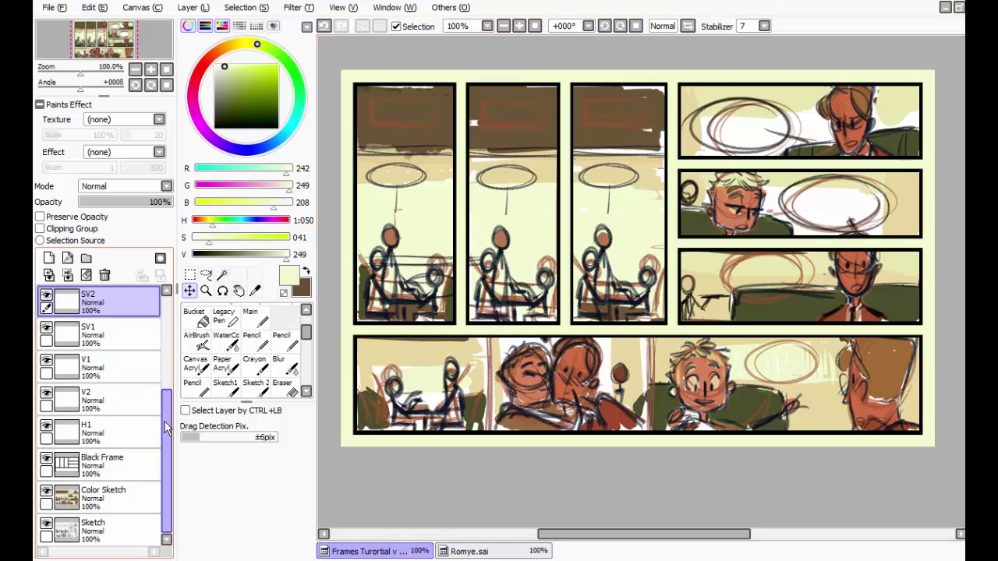
# Step: Merge all the gutter strip layers from H3 down to H1 into a single layer above Black Frame
pyautogui.scroll(5, 120, 292)
pyautogui.click(121, 293)
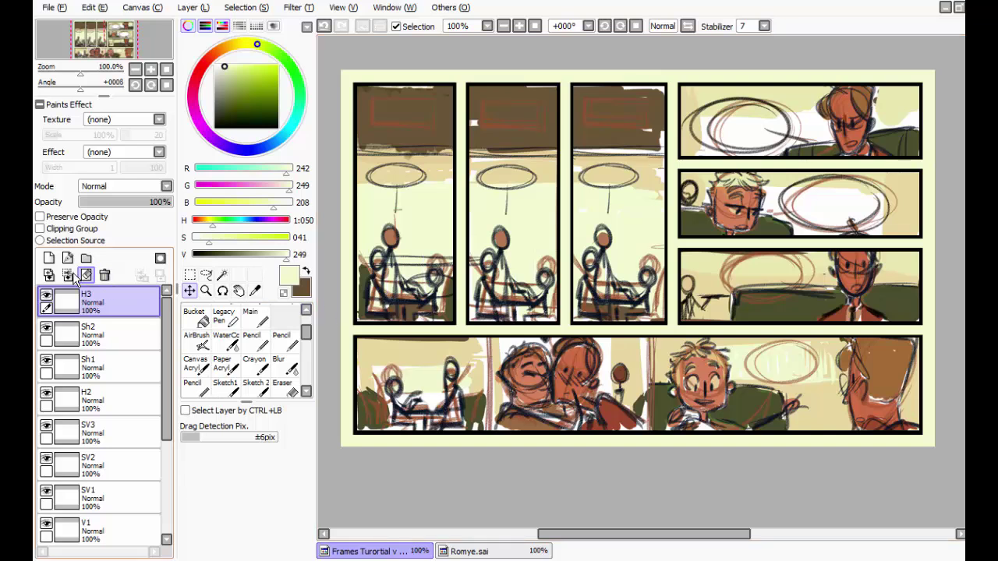
pyautogui.hotkey('ctrl', 'e')
pyautogui.hotkey('ctrl', 'e')
pyautogui.hotkey('ctrl', 'e')
pyautogui.hotkey('ctrl', 'e')
pyautogui.hotkey('ctrl', 'e')
pyautogui.hotkey('ctrl', 'e')
pyautogui.hotkey('ctrl', 'e')
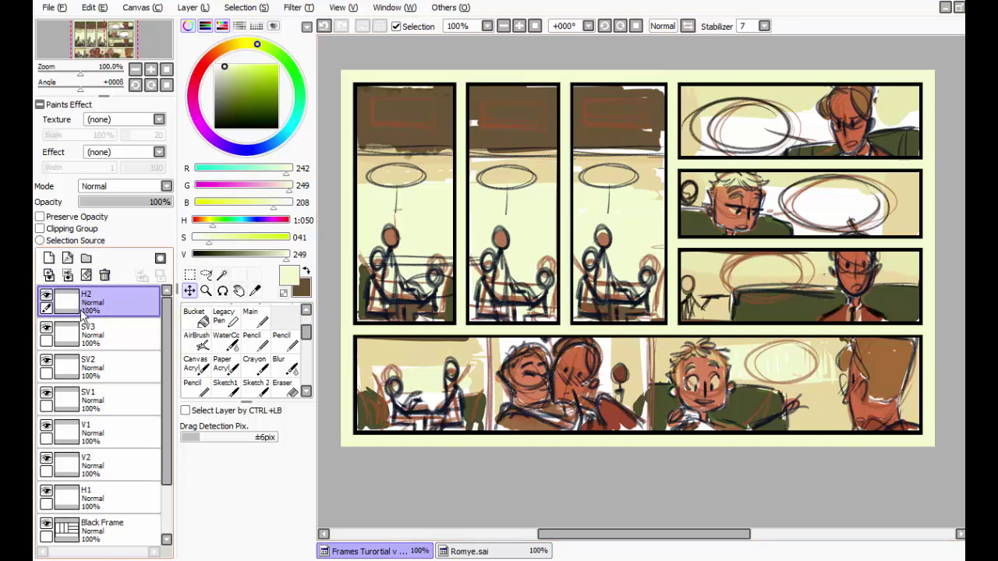
pyautogui.hotkey('ctrl', 'e')
pyautogui.hotkey('ctrl', 'e')
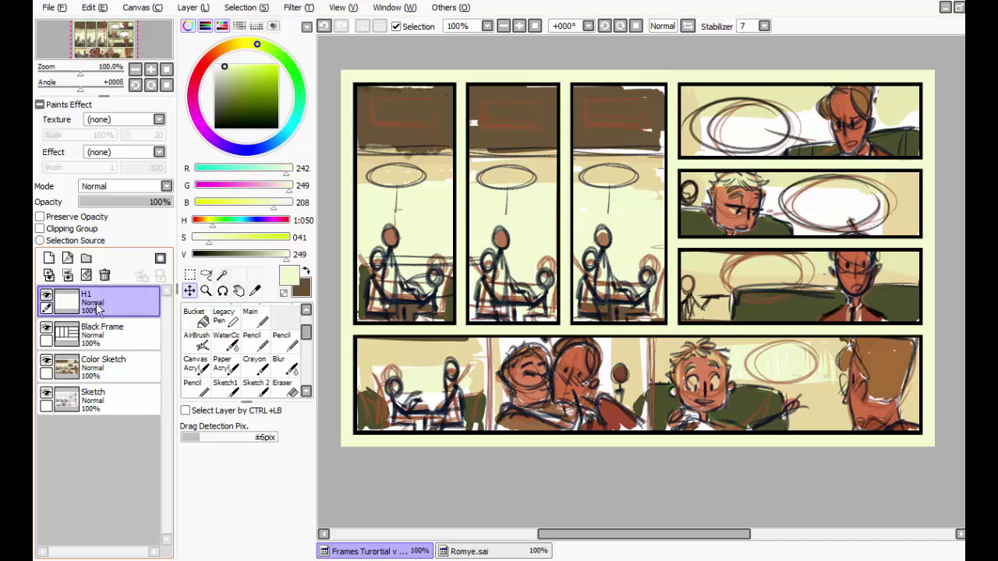
# Step: Rename the merged gutter layer as Color Frame and toggle its visibility to check it
pyautogui.doubleClick(95, 307)
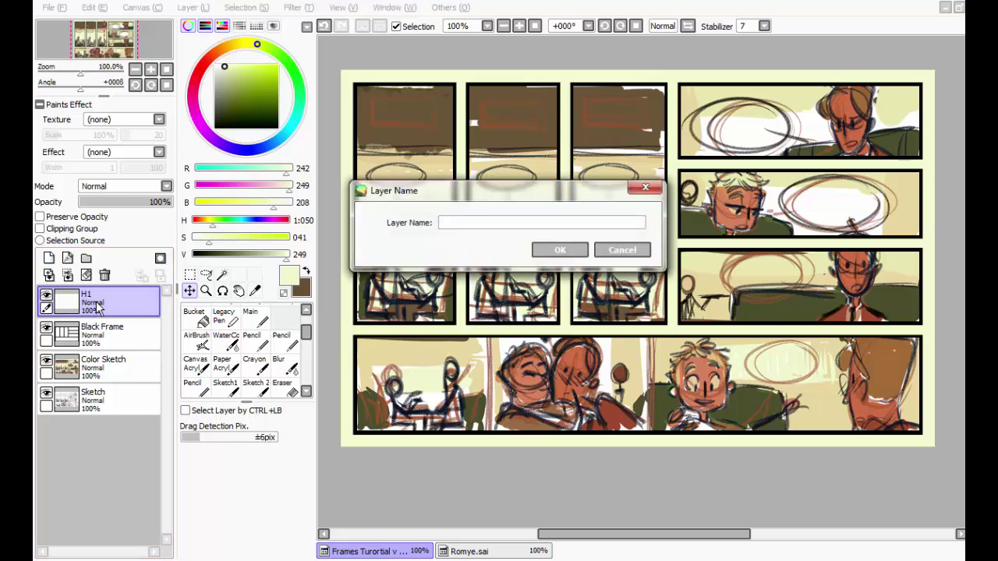
pyautogui.write('Color Frame')
pyautogui.press('Return')
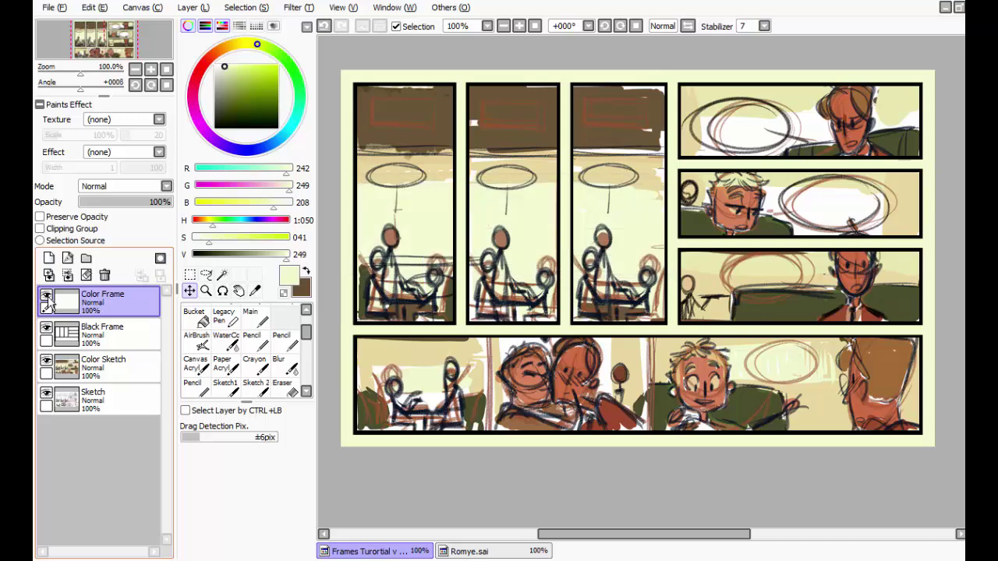
pyautogui.click(46, 297)
pyautogui.click(46, 297)
# Step: Merge the Color Frame layer into the Black Frame layer and toggle the combined layer's visibility
pyautogui.click(104, 275)
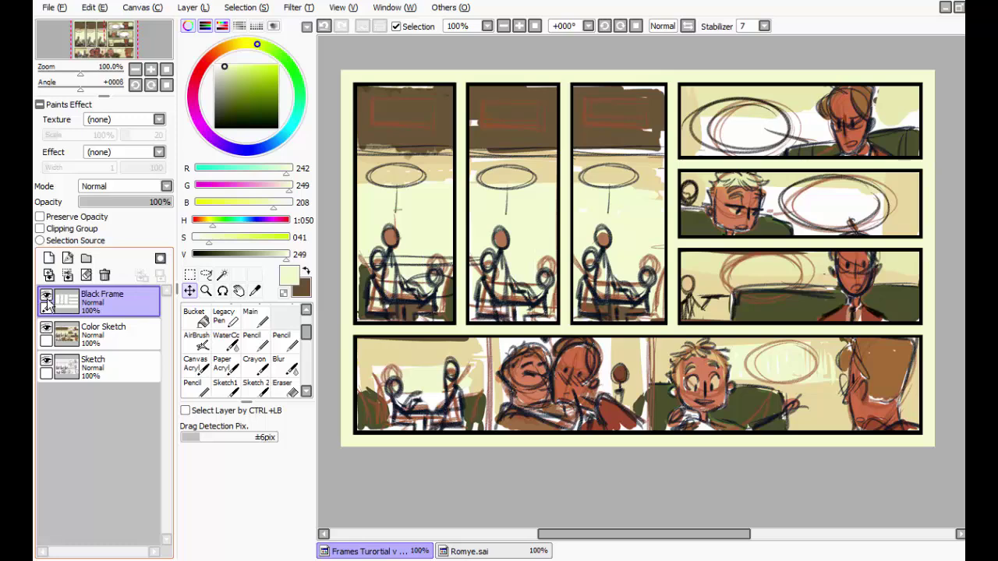
pyautogui.click(47, 297)
pyautogui.click(47, 297)
pyautogui.click(47, 297)
pyautogui.click(47, 297)
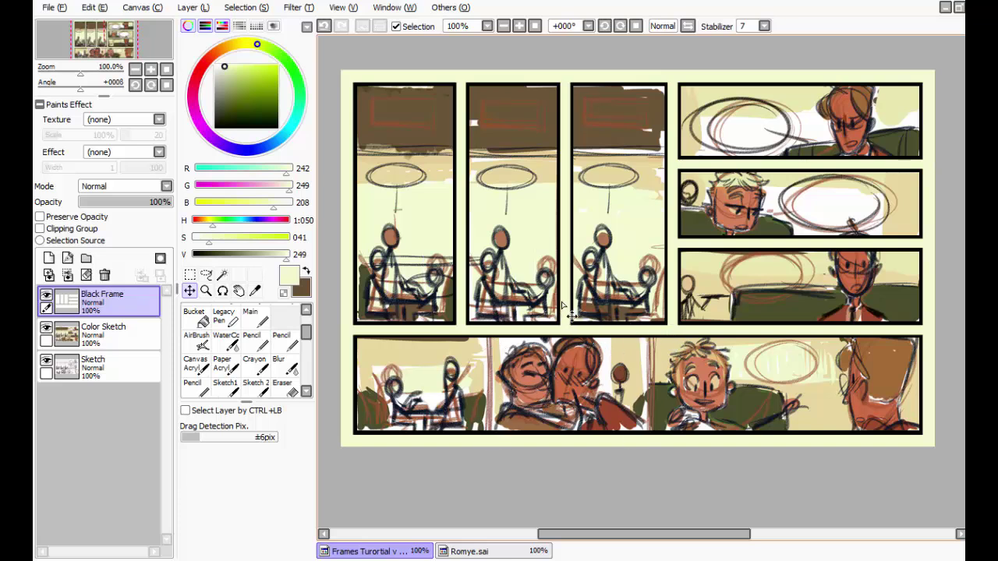
# Step: Undo the layer merges, the Color Frame renaming and the last SV2 resize to restore the separate strip layers
pyautogui.hotkey('ctrl', 'y')
pyautogui.hotkey('ctrl', 'y')
pyautogui.hotkey('ctrl', 'y')
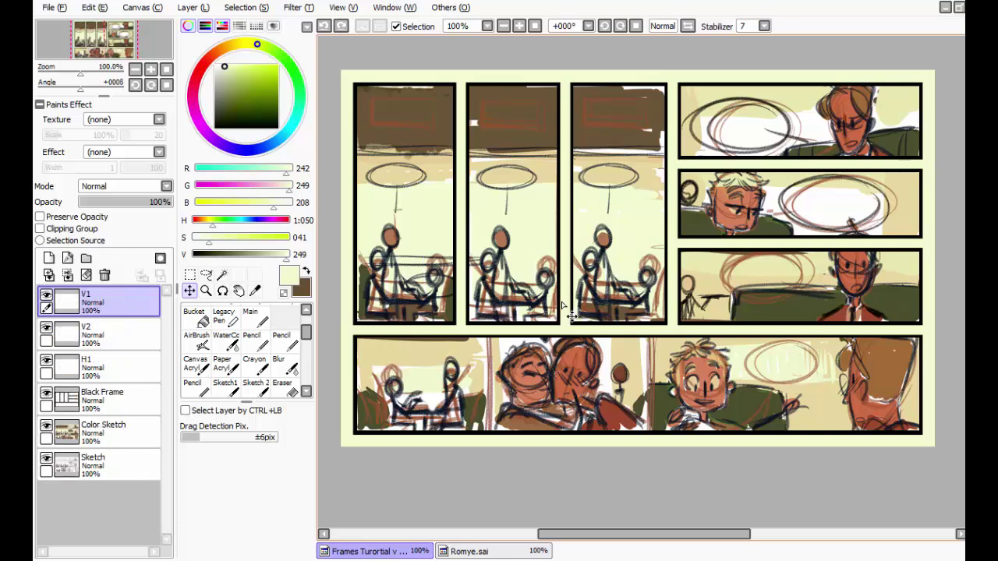
pyautogui.hotkey('ctrl', 'y')
pyautogui.hotkey('ctrl', 'y')
pyautogui.hotkey('ctrl', 'y')
pyautogui.hotkey('ctrl', 'y')
pyautogui.hotkey('ctrl', 'y')
pyautogui.hotkey('ctrl', 'y')
pyautogui.hotkey('ctrl', 'y')
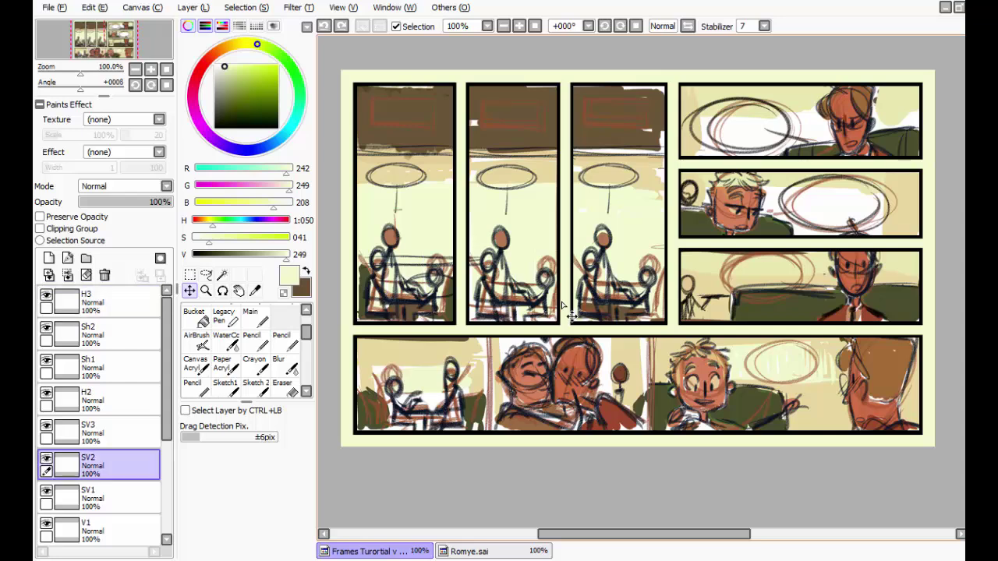
# Step: Narrow the SV2 gutter strip slightly by transforming its right edge inward beside the three stacked panels
pyautogui.moveTo(815, 287); pyautogui.dragTo(797, 264)
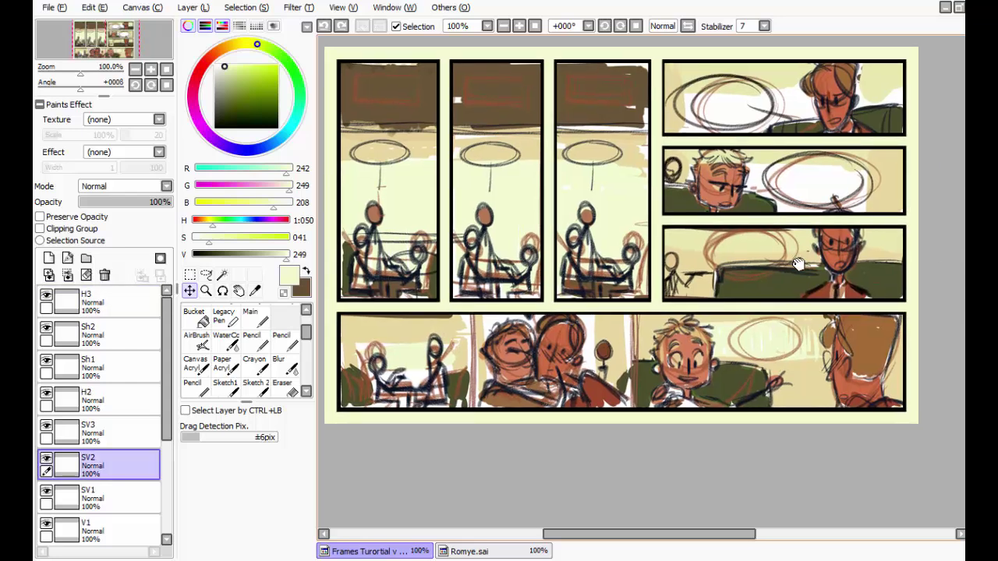
pyautogui.click(48, 466)
pyautogui.click(48, 466)
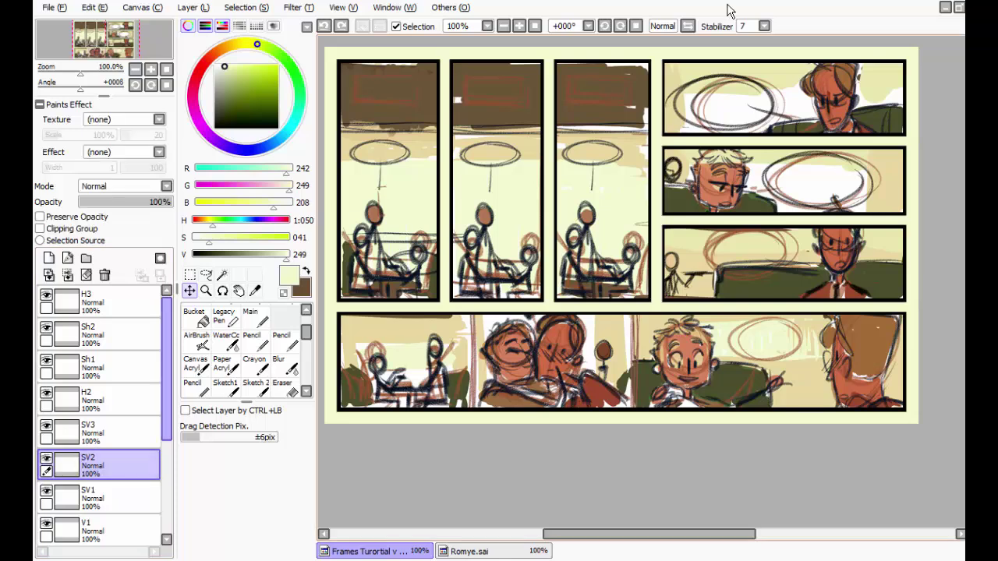
pyautogui.click(519, 26)
pyautogui.moveTo(583, 81); pyautogui.dragTo(606, 229)
pyautogui.hotkey('ctrl', 't')
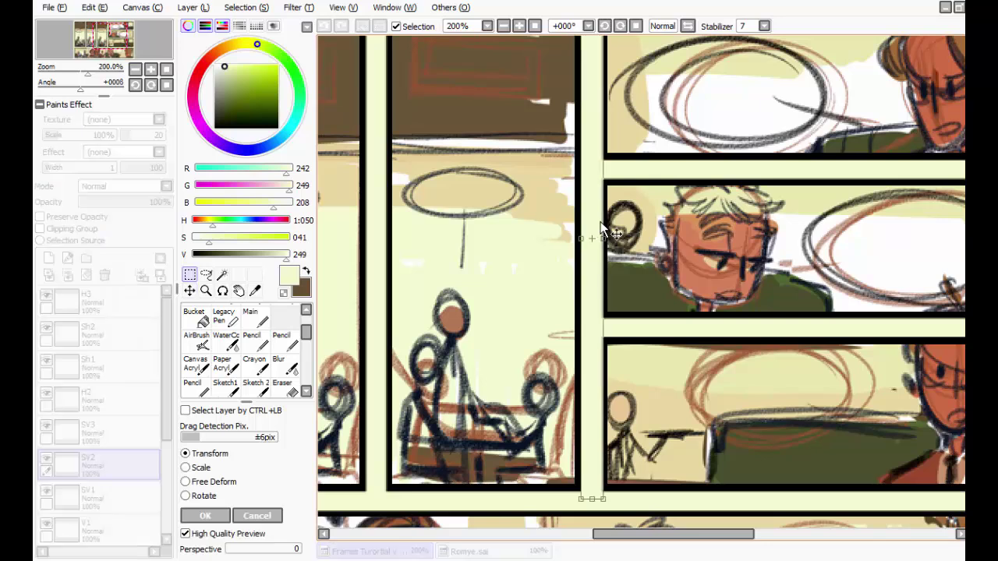
pyautogui.moveTo(600, 240); pyautogui.dragTo(598, 240)
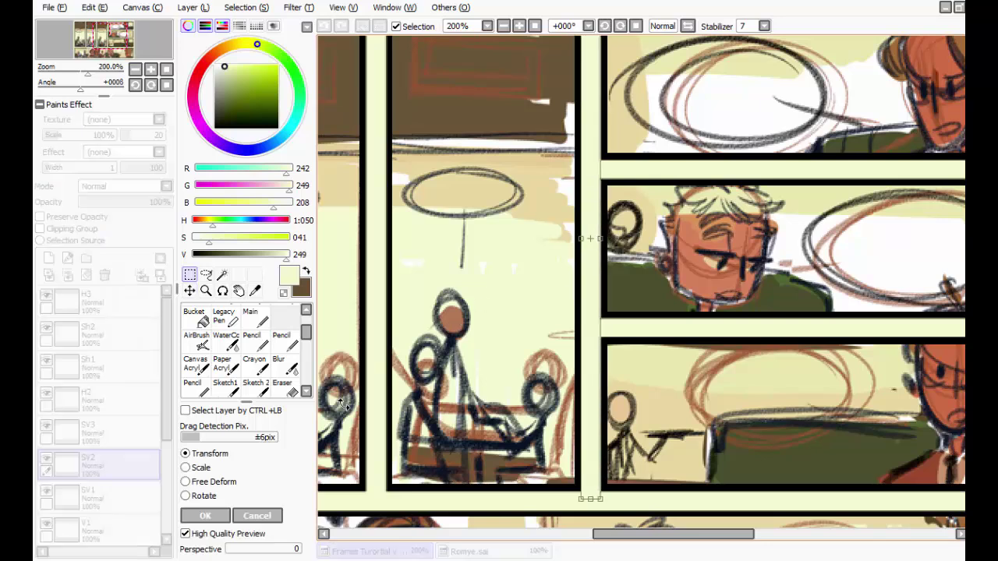
pyautogui.click(205, 516)
# Step: Transform the H2 strip above the bottom panel row to narrow it slightly from its lower edge
pyautogui.moveTo(499, 483); pyautogui.dragTo(725, 225)
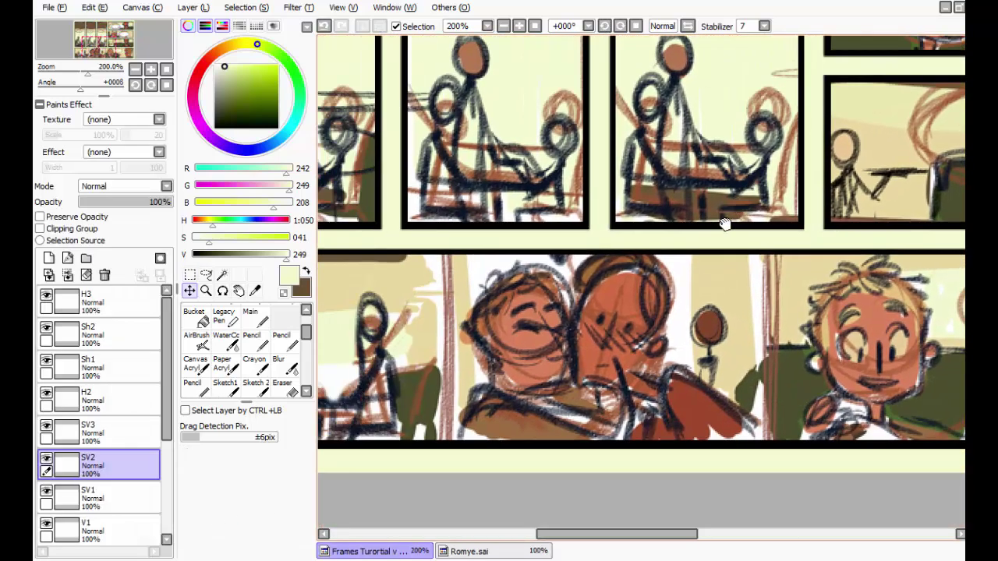
pyautogui.click(87, 531)
pyautogui.scroll(-3, 87, 521)
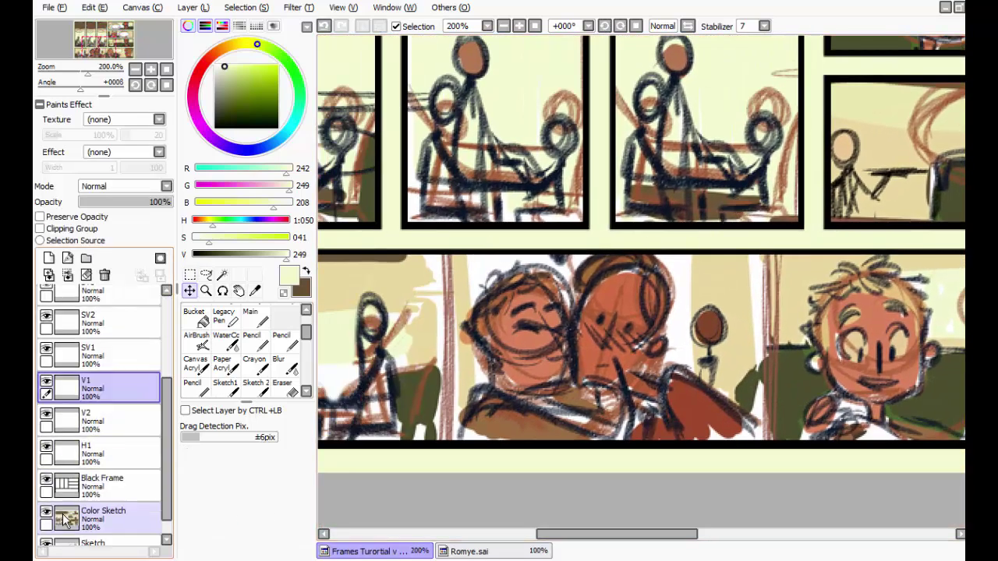
pyautogui.click(86, 450)
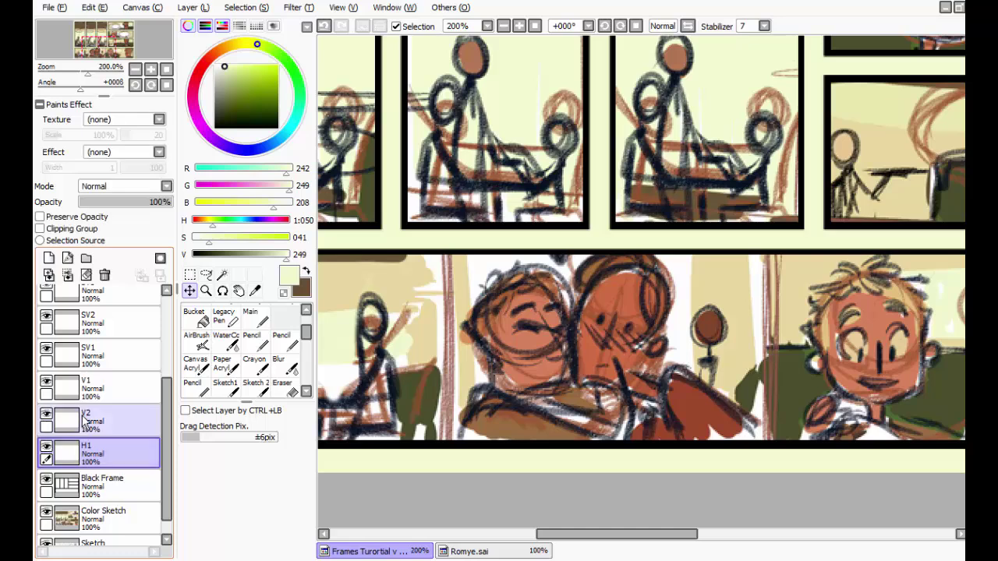
pyautogui.scroll(5, 84, 418)
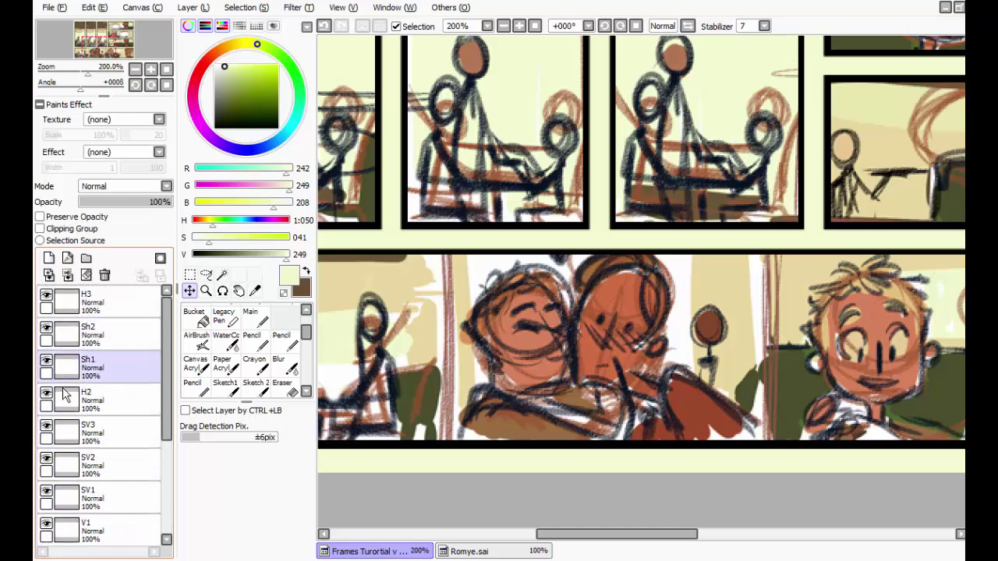
pyautogui.click(66, 396)
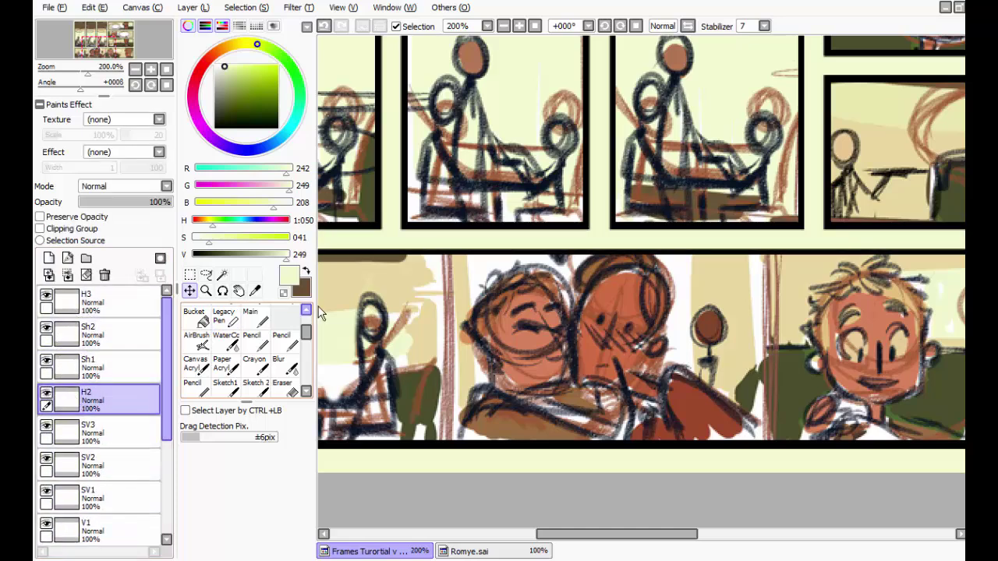
pyautogui.hotkey('ctrl', 't')
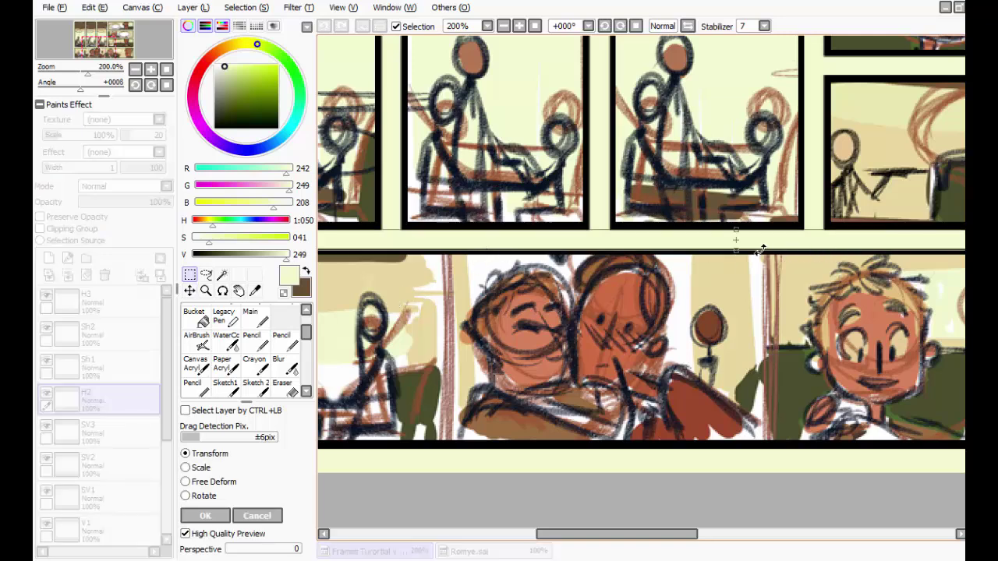
pyautogui.moveTo(737, 251); pyautogui.dragTo(737, 246)
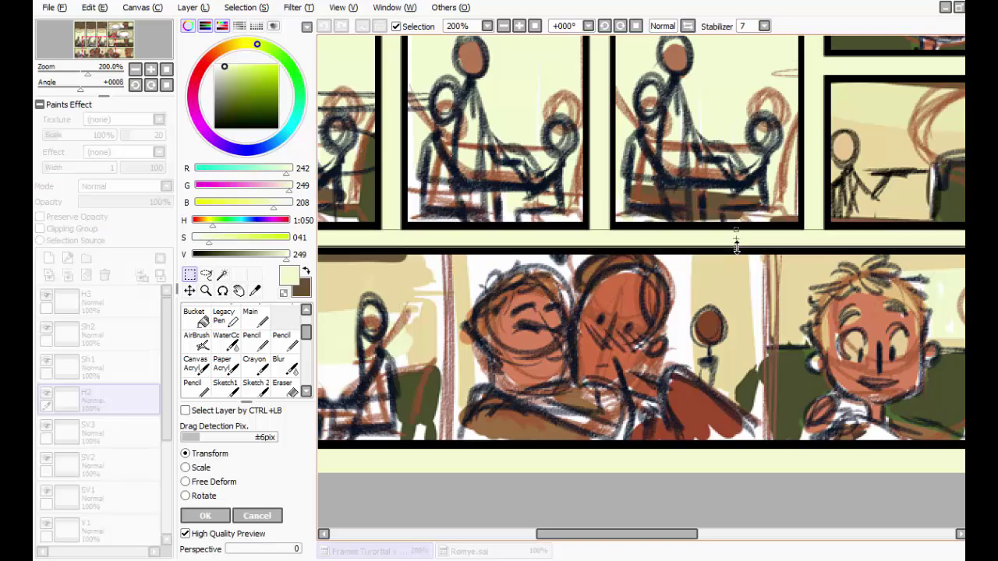
pyautogui.click(205, 516)
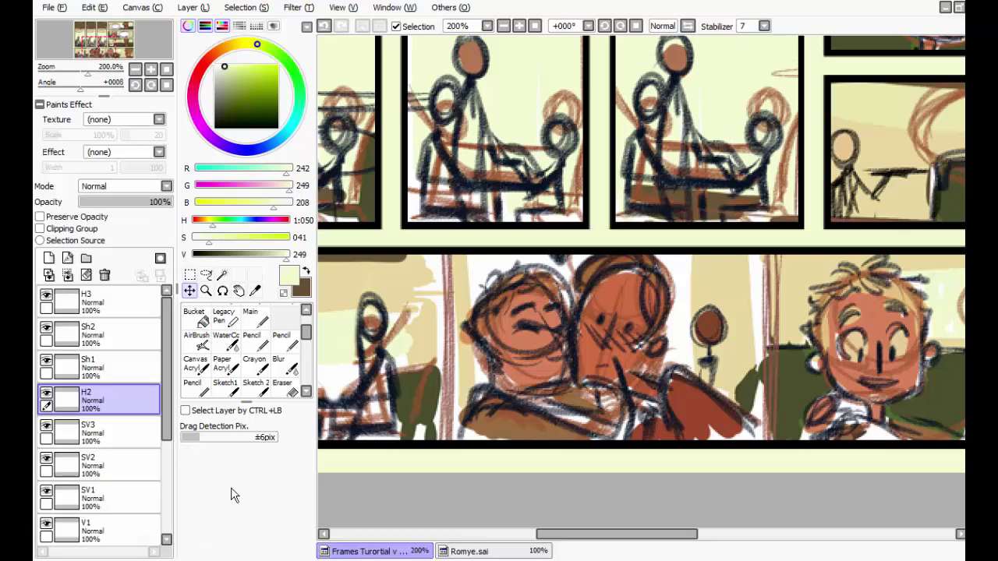
# Step: Compare the horizontal gutter above the bottom row with the vertical gutters, up close and at 100% zoom
pyautogui.moveTo(453, 244); pyautogui.dragTo(570, 208)
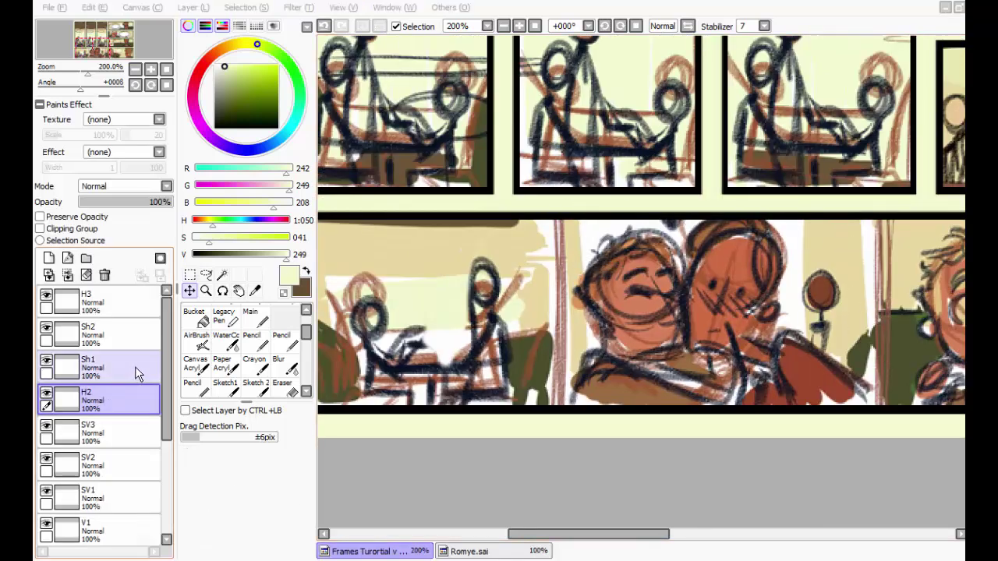
pyautogui.scroll(-5, 154, 486)
pyautogui.scroll(5, 149, 356)
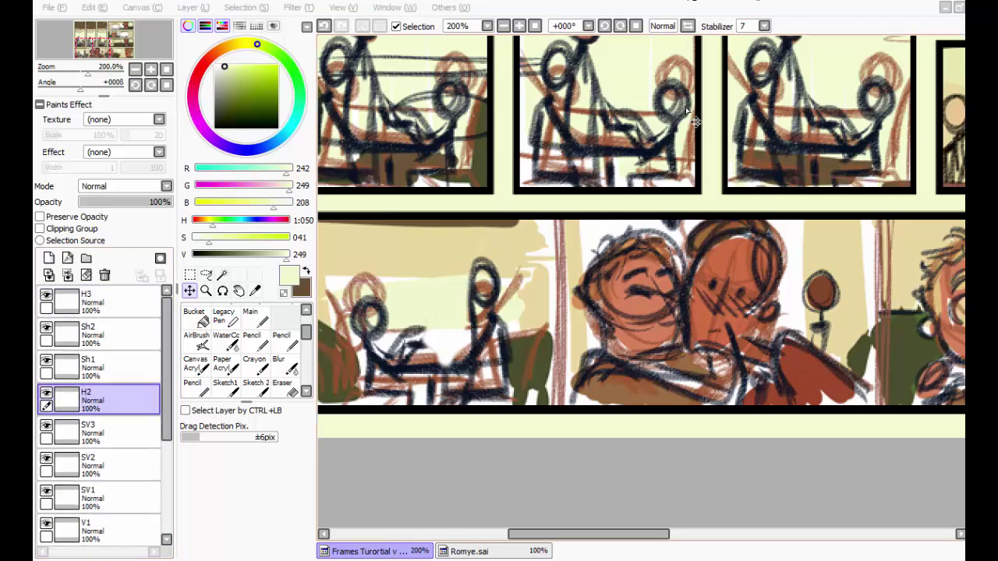
pyautogui.click(503, 25)
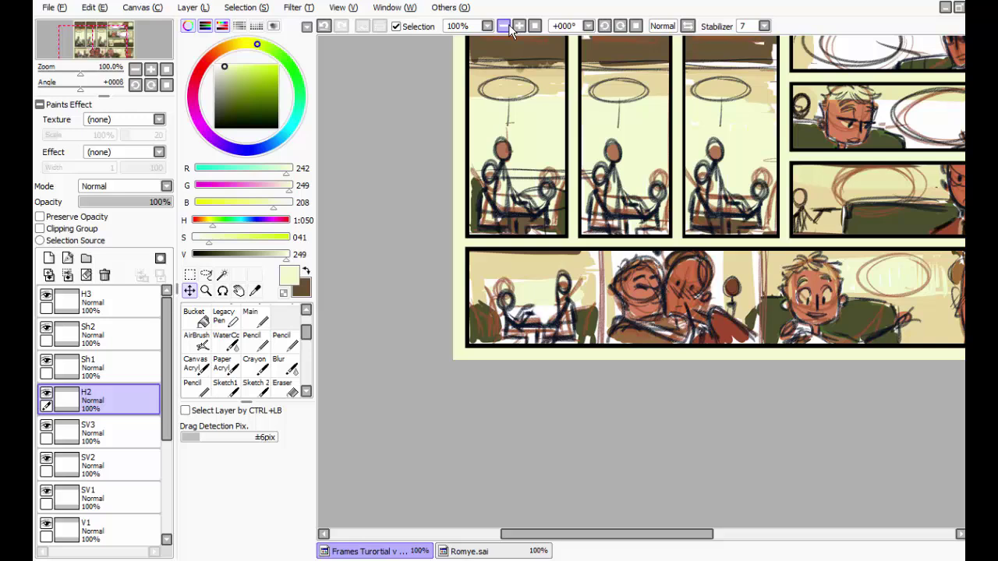
# Step: Hide all the light gutter strip layers: H3, Sh2, Sh1, H2, SV3, SV2, SV1, V1, V2 and H1
pyautogui.click(504, 26)
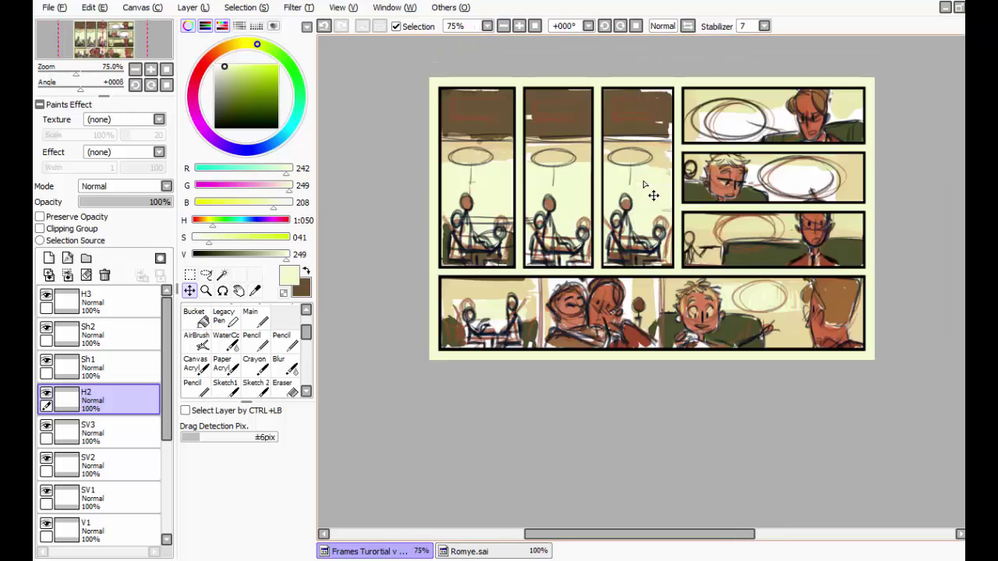
pyautogui.scroll(1, 654, 195)
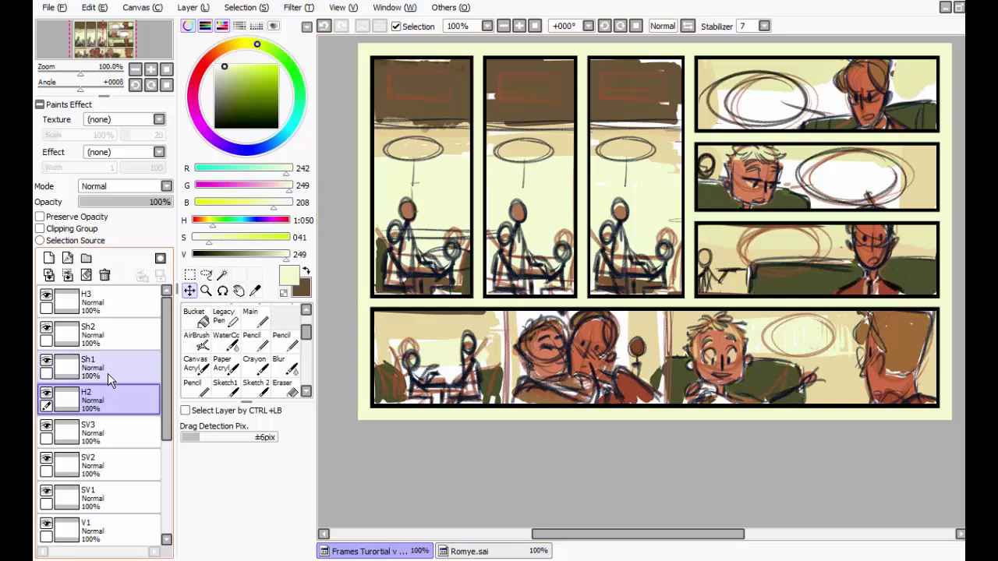
pyautogui.scroll(-3, 107, 372)
pyautogui.click(108, 442)
pyautogui.scroll(-2, 108, 442)
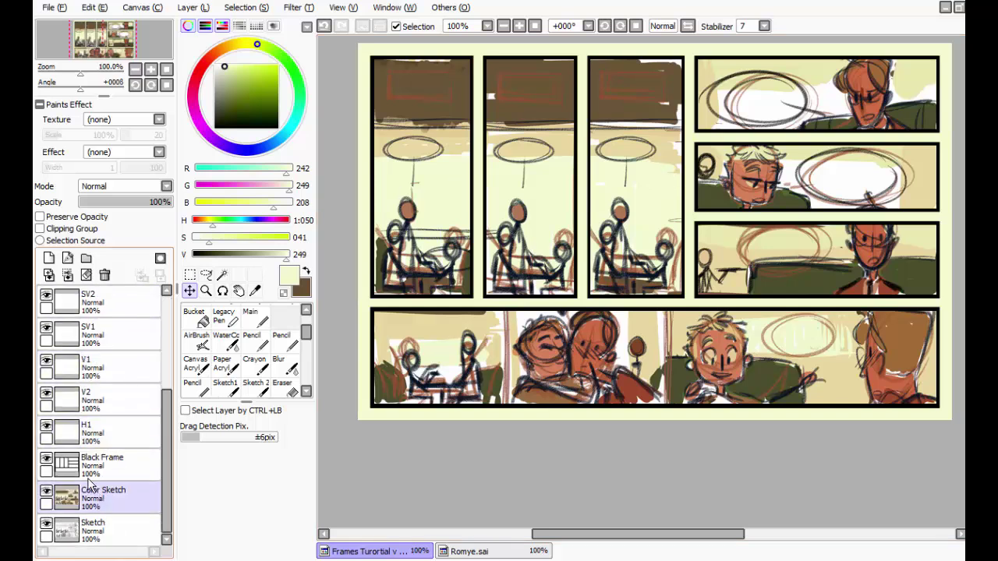
pyautogui.scroll(5, 102, 351)
pyautogui.click(56, 295)
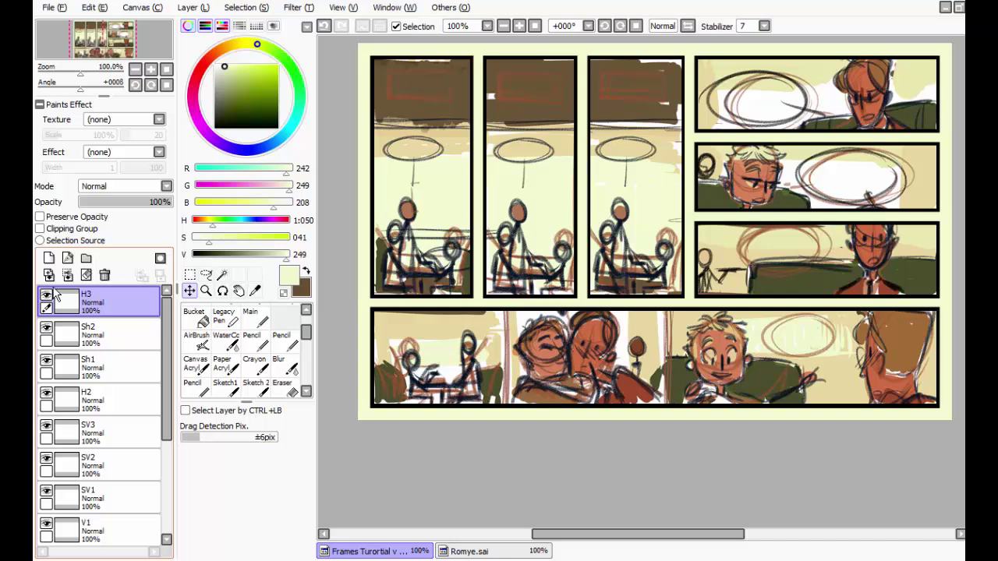
pyautogui.moveTo(47, 300); pyautogui.dragTo(47, 463)
pyautogui.scroll(-3, 47, 463)
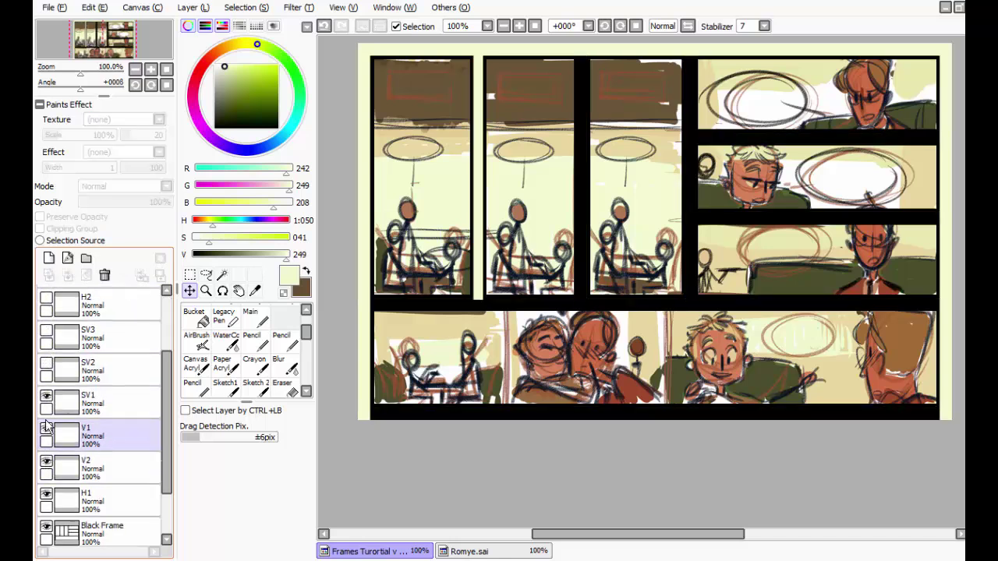
pyautogui.click(45, 393)
pyautogui.click(46, 399)
pyautogui.click(47, 429)
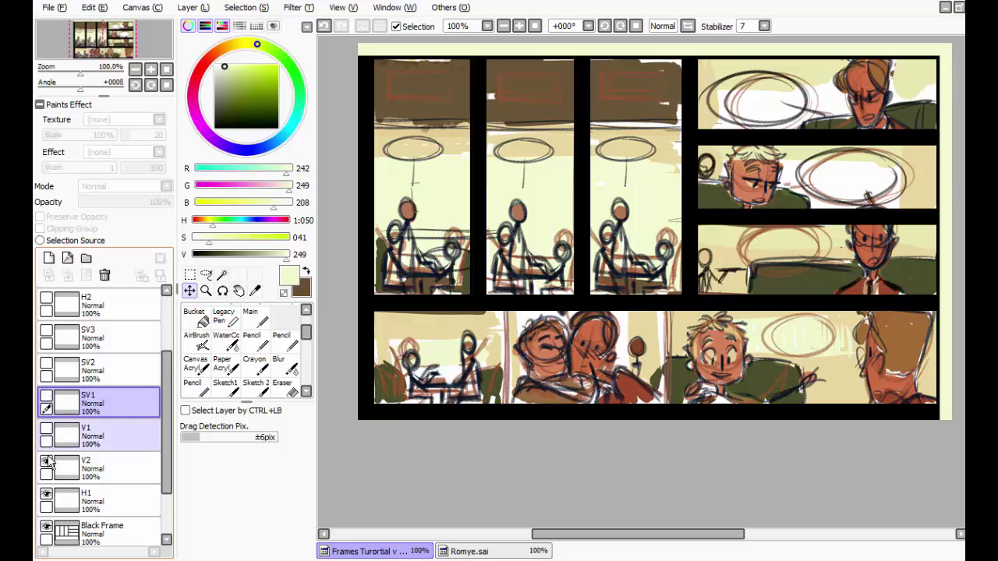
pyautogui.click(47, 461)
pyautogui.click(51, 496)
pyautogui.scroll(-1, 49, 496)
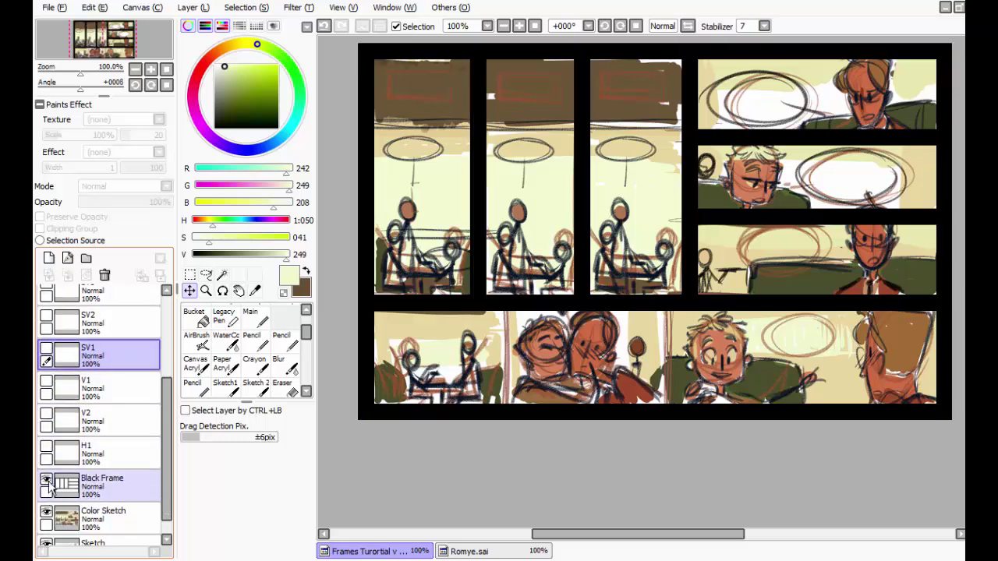
# Step: On the Black Frame layer, make a rectangular selection of the left border beside the bottom panel row, down to the page's lower edge
pyautogui.click(68, 486)
pyautogui.hotkey('ctrl', 't')
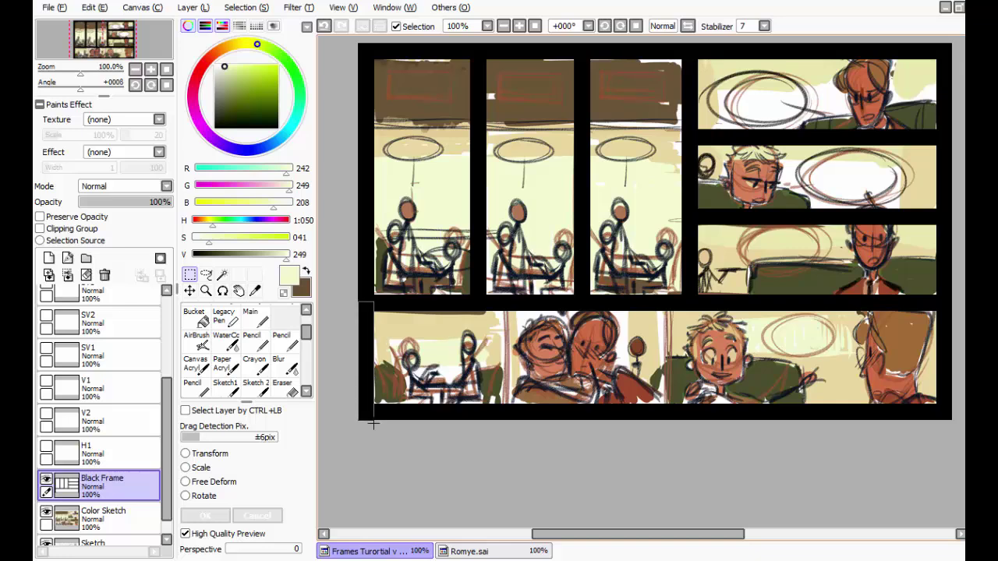
pyautogui.scroll(-4, 371, 424)
pyautogui.scroll(9, 372, 424)
pyautogui.moveTo(362, 270); pyautogui.dragTo(694, 353)
pyautogui.scroll(-3, 692, 351)
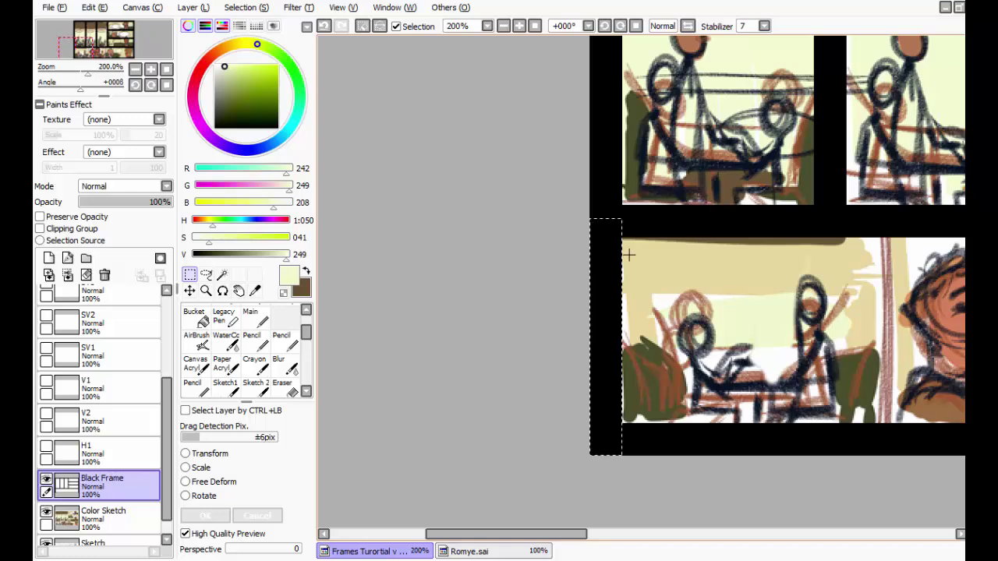
# Step: Adjust the selection's right edge to line up exactly with the inner edge of the black left border
pyautogui.scroll(1, 629, 256)
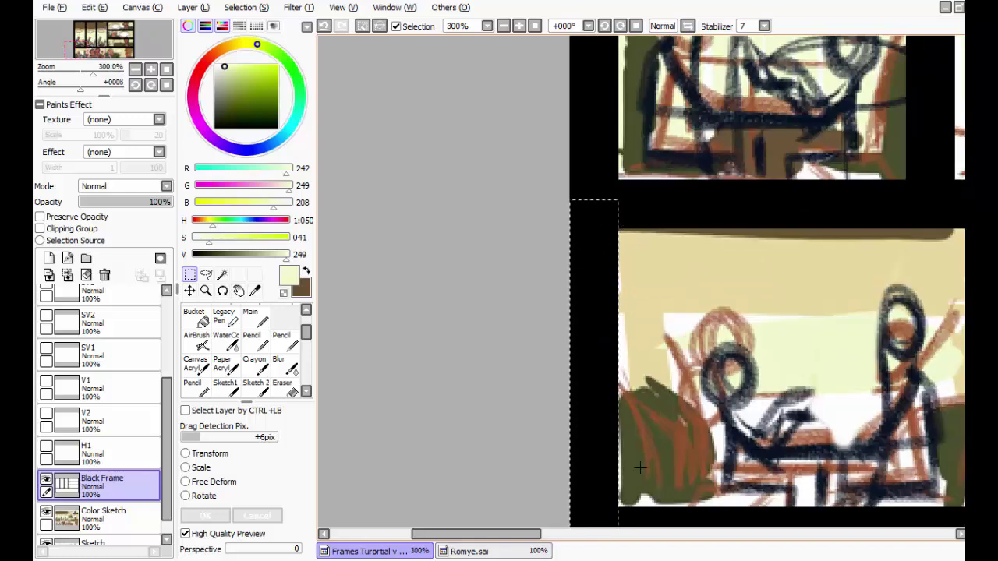
pyautogui.scroll(2, 591, 322)
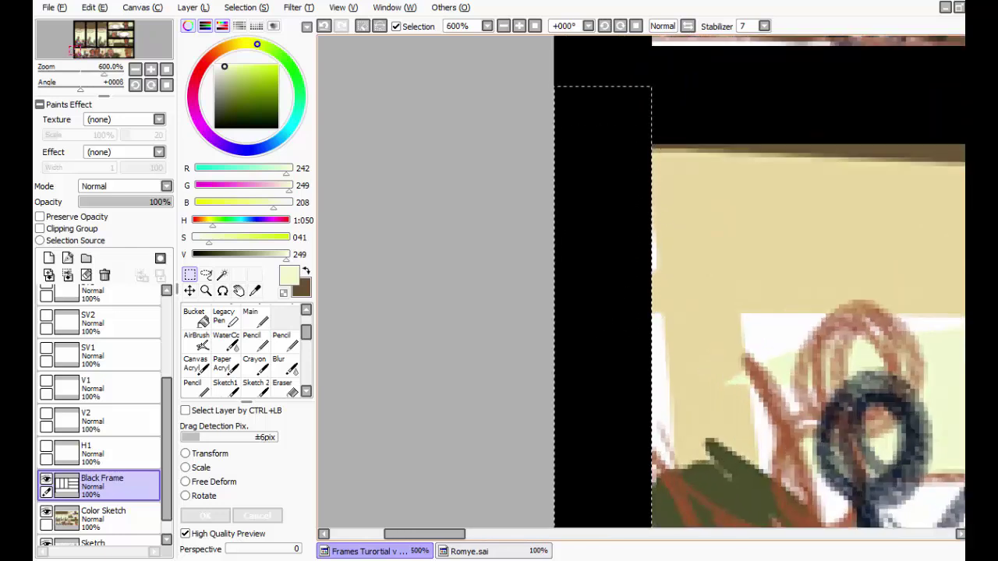
pyautogui.scroll(-3, 655, 234)
pyautogui.scroll(-1, 655, 220)
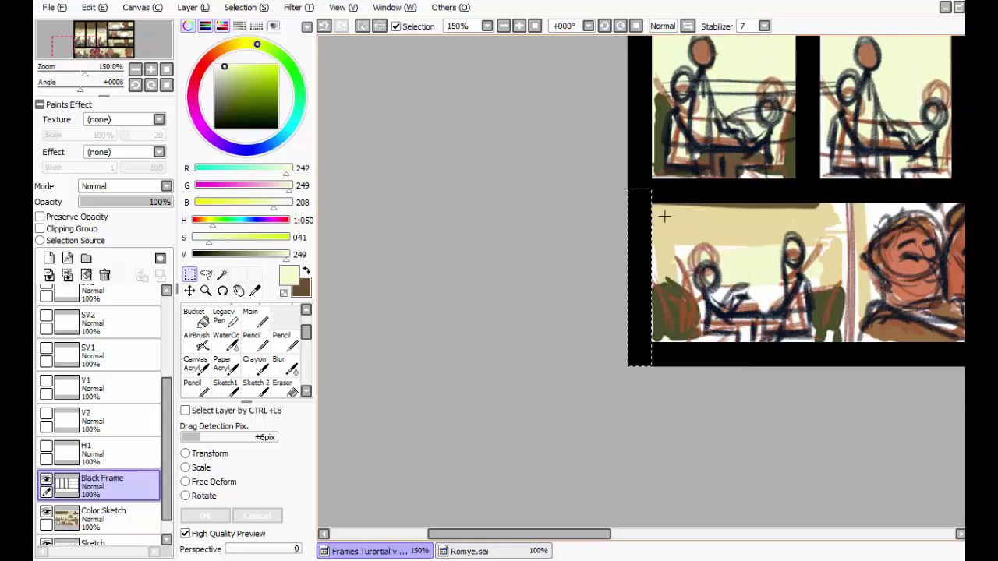
pyautogui.scroll(3, 662, 216)
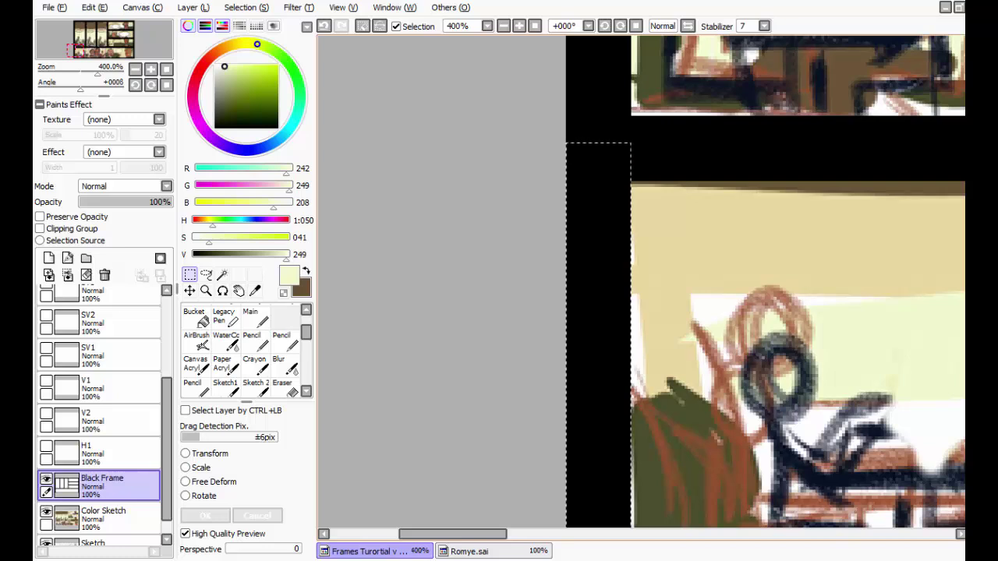
pyautogui.scroll(-3, 628, 528)
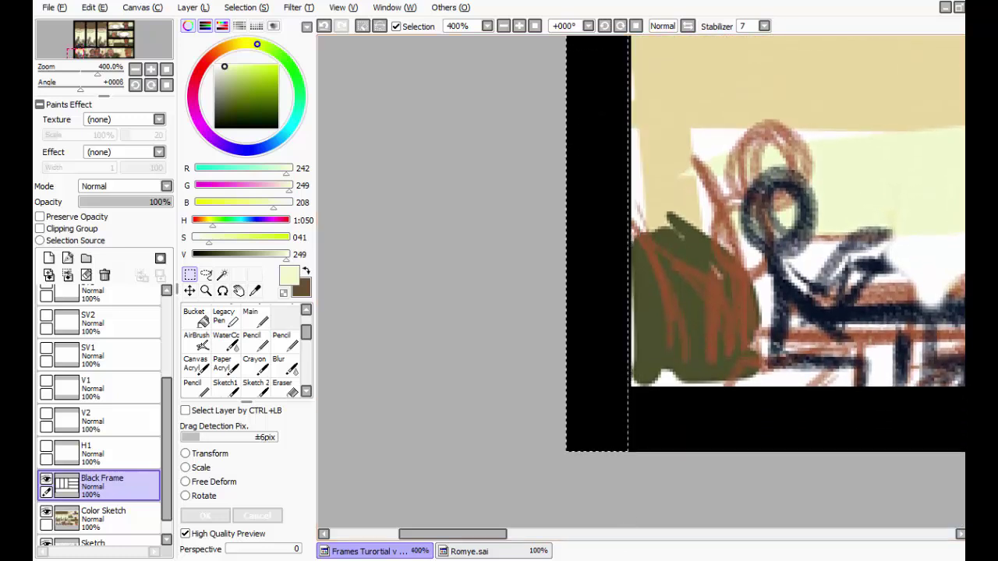
pyautogui.moveTo(609, 401); pyautogui.dragTo(612, 404)
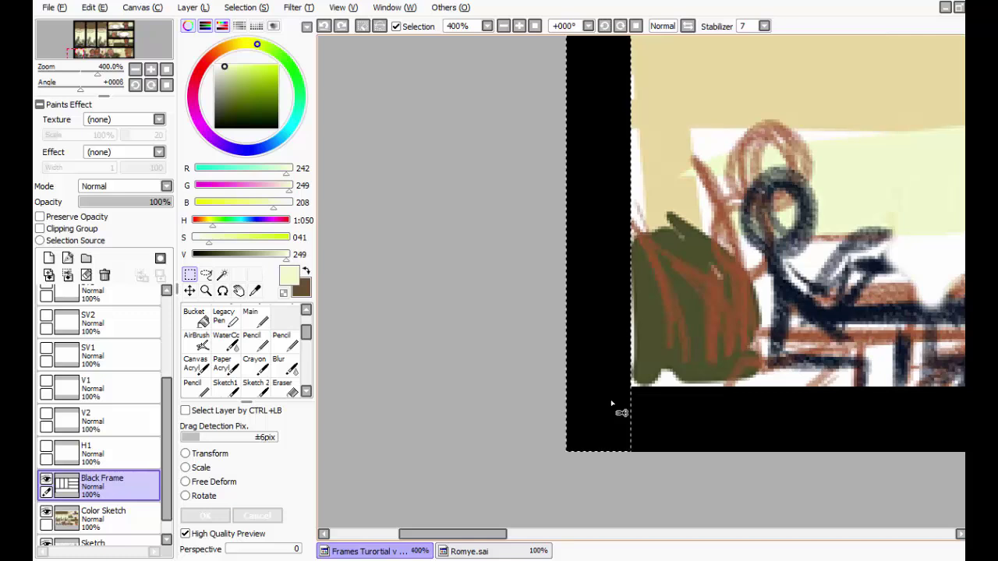
pyautogui.moveTo(473, 58); pyautogui.dragTo(467, 238)
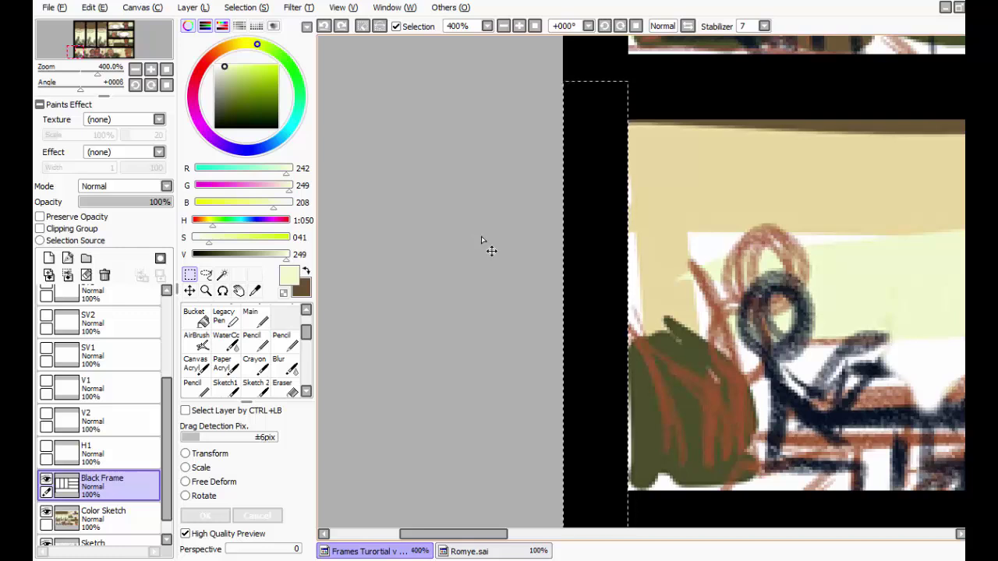
pyautogui.keyDown('ctrl'); pyautogui.click(482, 240); pyautogui.keyUp('ctrl')
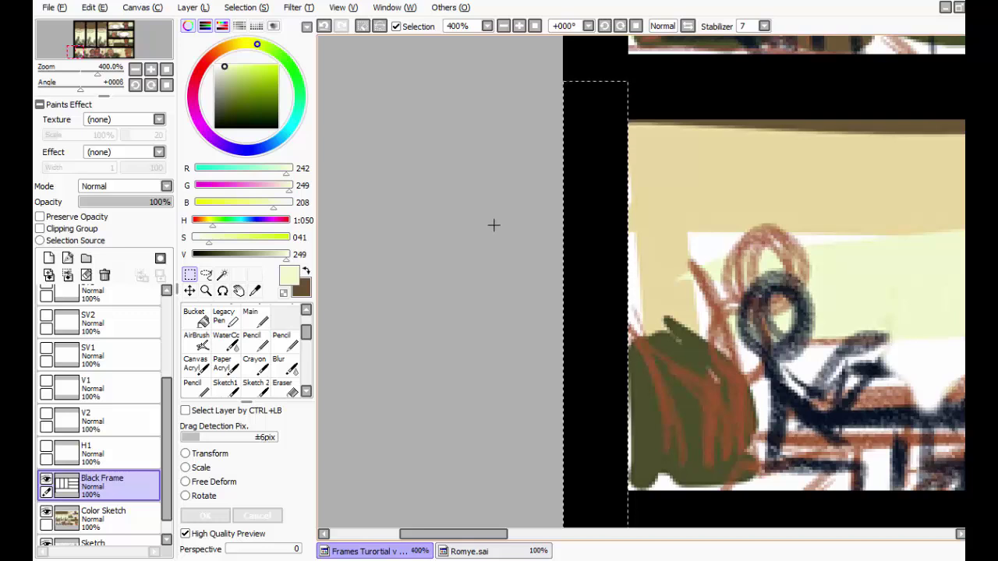
# Step: Copy the selected border strip onto two new layers above Black Frame and name them SSV1 and SSV2
pyautogui.hotkey('ctrl', 'shift', 'n')
pyautogui.hotkey('ctrl', 'shift', 'n')
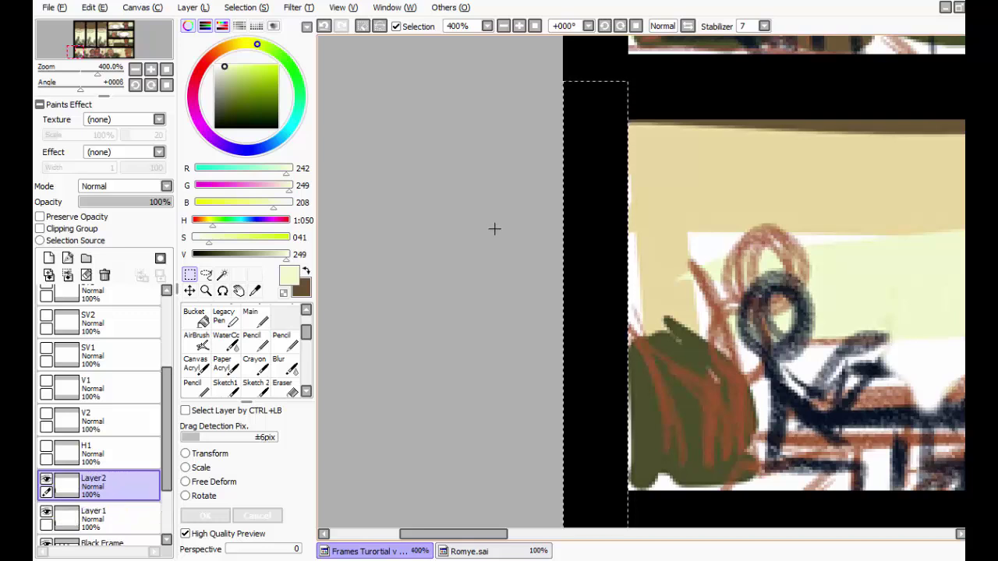
pyautogui.doubleClick(98, 486)
pyautogui.press('BackSpace')
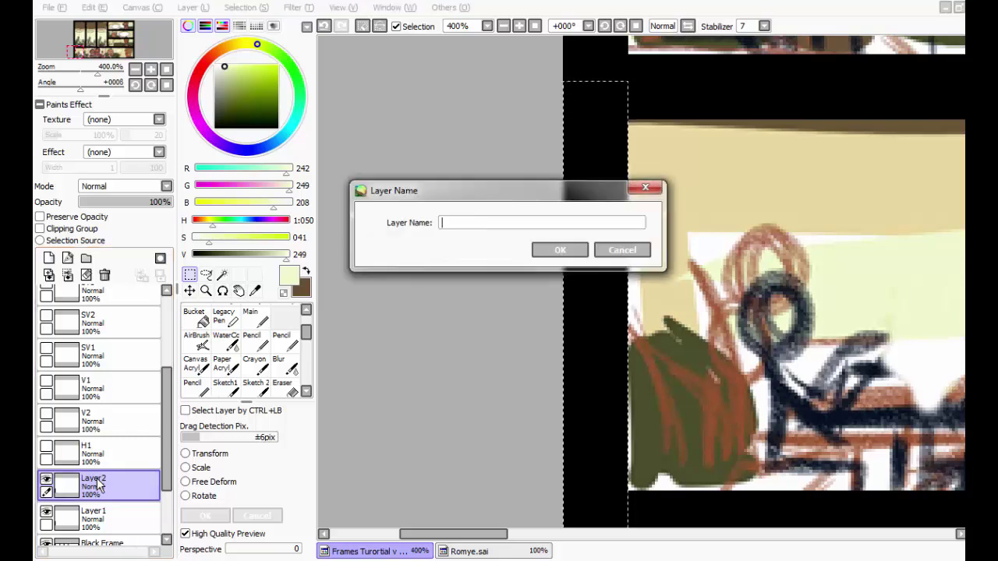
pyautogui.write('SSV')
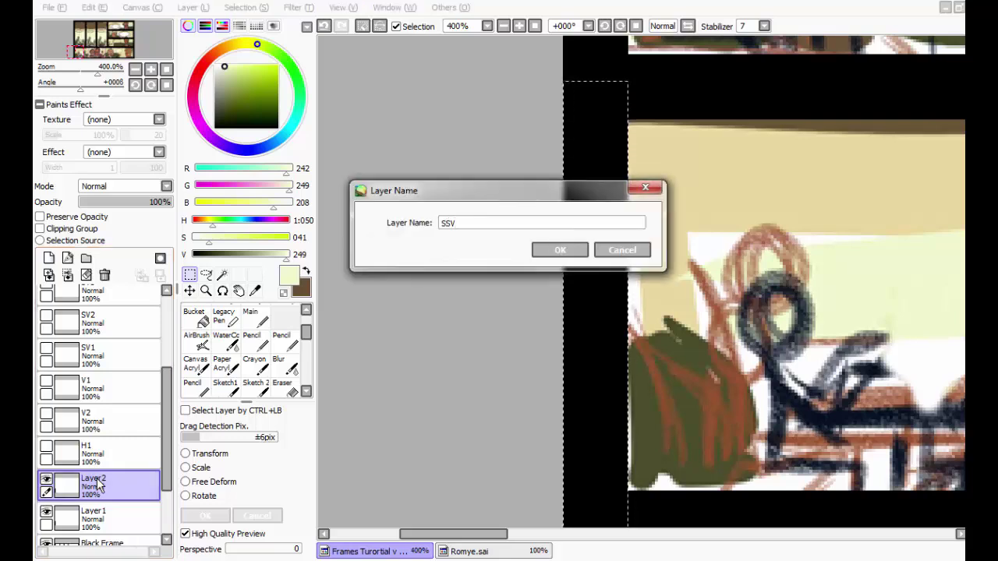
pyautogui.write('1')
pyautogui.press('Return')
pyautogui.doubleClick(94, 513)
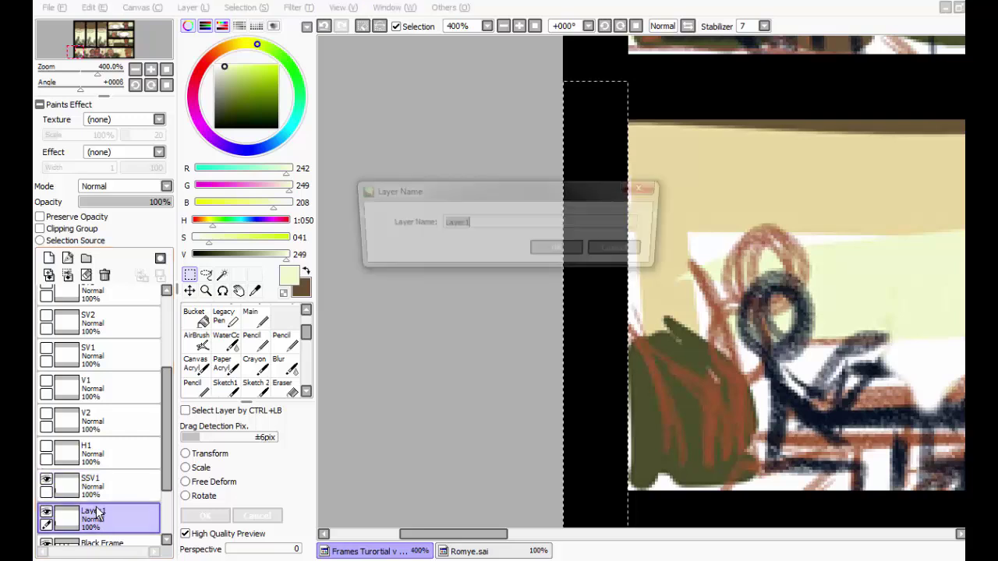
pyautogui.press('BackSpace')
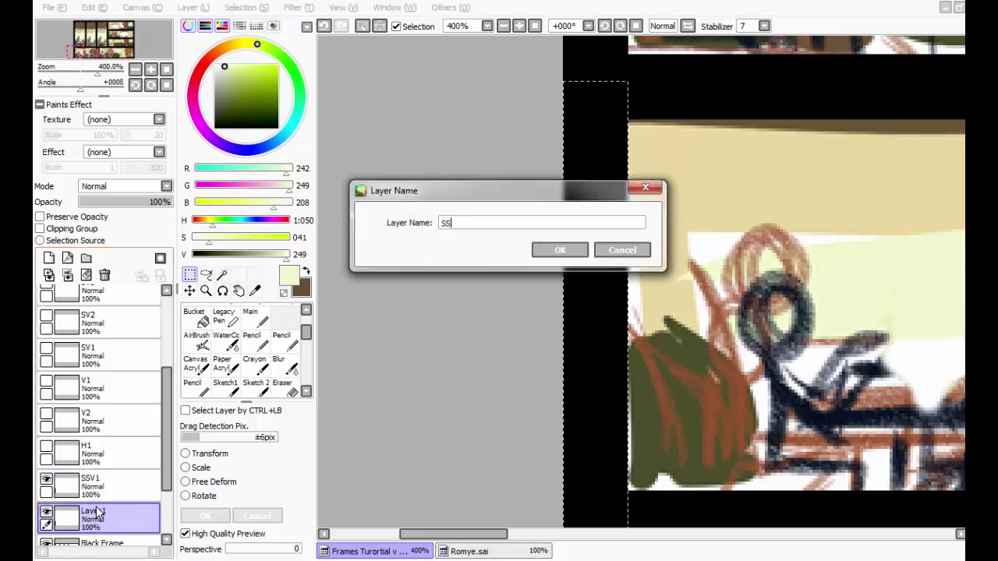
pyautogui.write('SSV2')
pyautogui.press('Return')
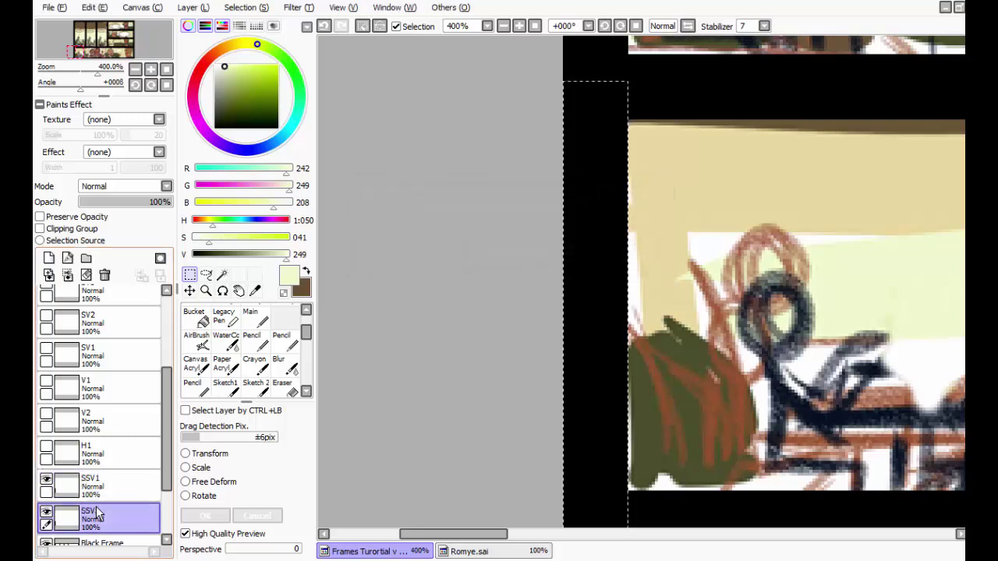
# Step: Move the SSV1 strip over the sketched divider between the first and second scenes of the bottom row
pyautogui.scroll(-1, 117, 468)
pyautogui.click(117, 438)
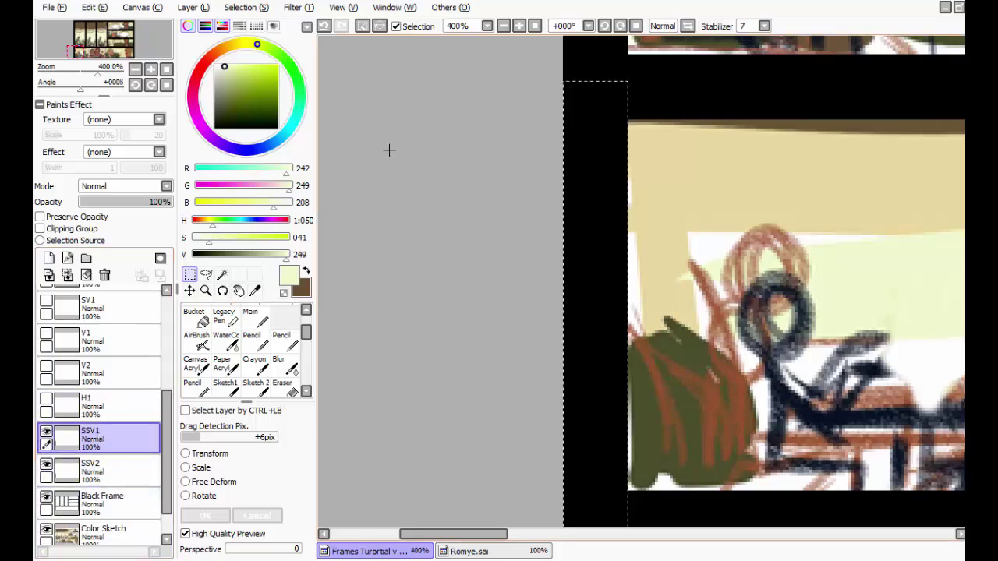
pyautogui.click(505, 26)
pyautogui.moveTo(764, 202); pyautogui.dragTo(461, 216)
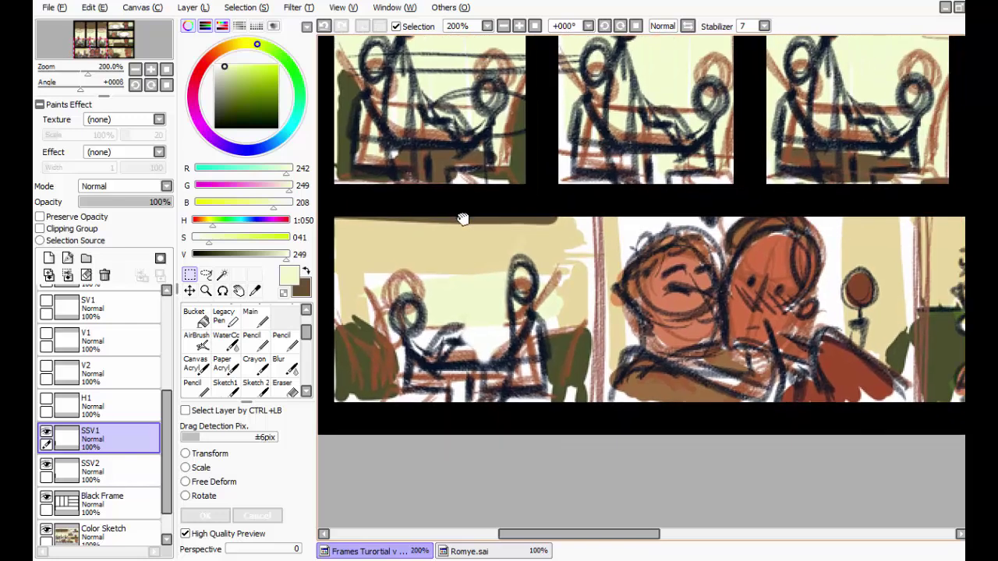
pyautogui.click(503, 26)
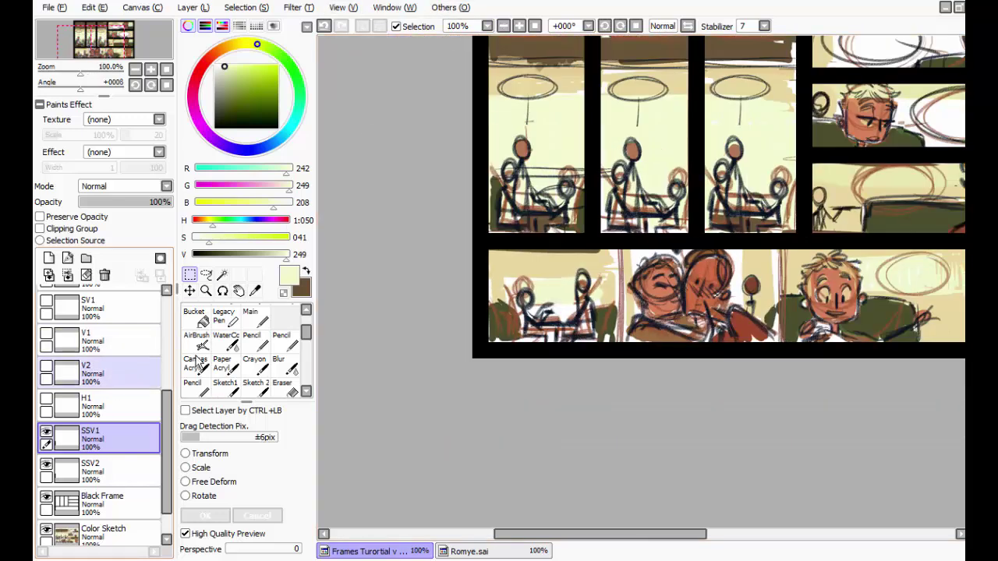
pyautogui.click(189, 290)
pyautogui.moveTo(499, 293); pyautogui.dragTo(636, 291)
# Step: Move the SSV2 strip over the sketched divider between the second and third scenes of the bottom row
pyautogui.moveTo(490, 312)
pyautogui.mouseDown()
pyautogui.moveTo(696, 315)
pyautogui.moveTo(491, 312)
pyautogui.mouseUp()
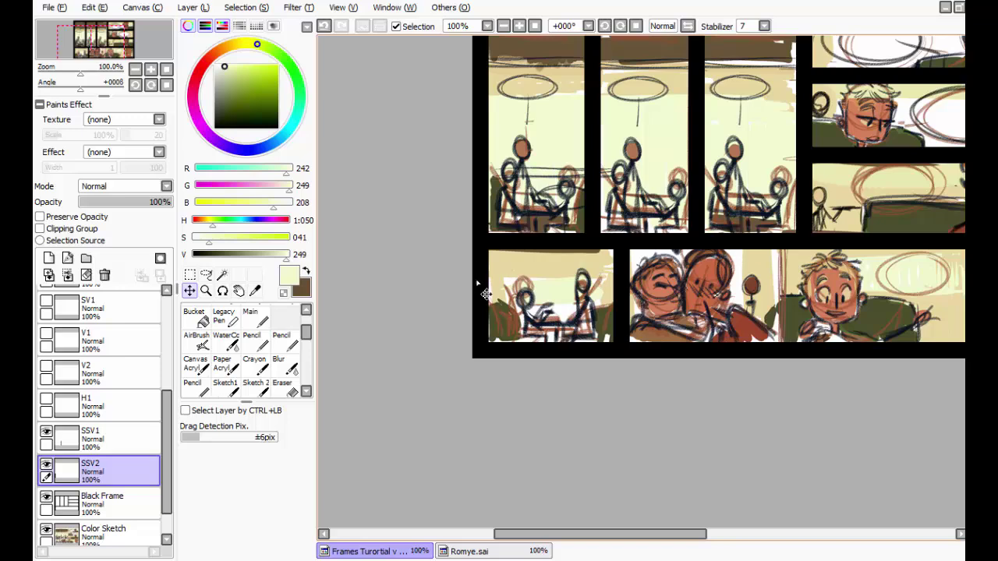
pyautogui.moveTo(480, 278); pyautogui.dragTo(567, 304)
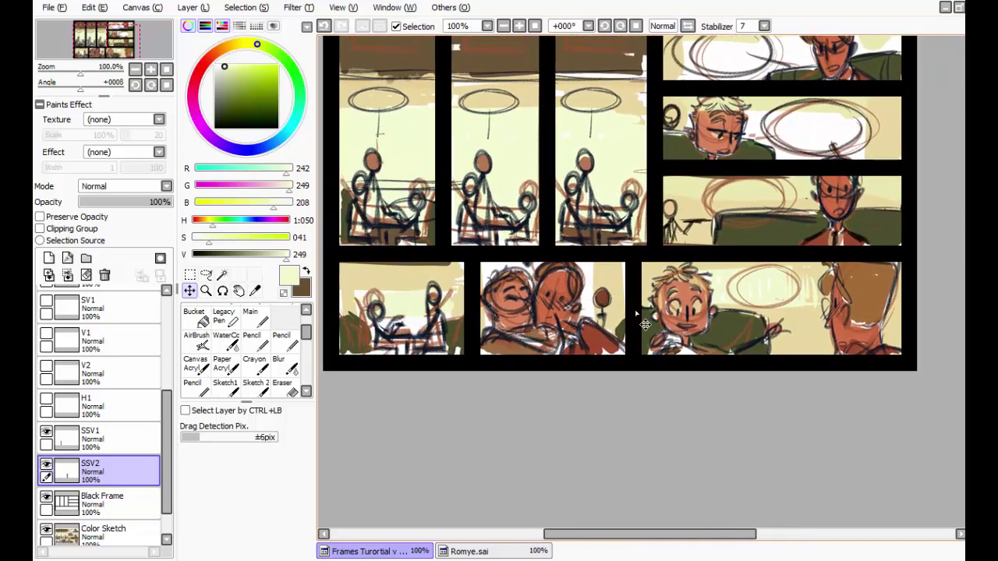
pyautogui.moveTo(492, 343); pyautogui.dragTo(551, 338)
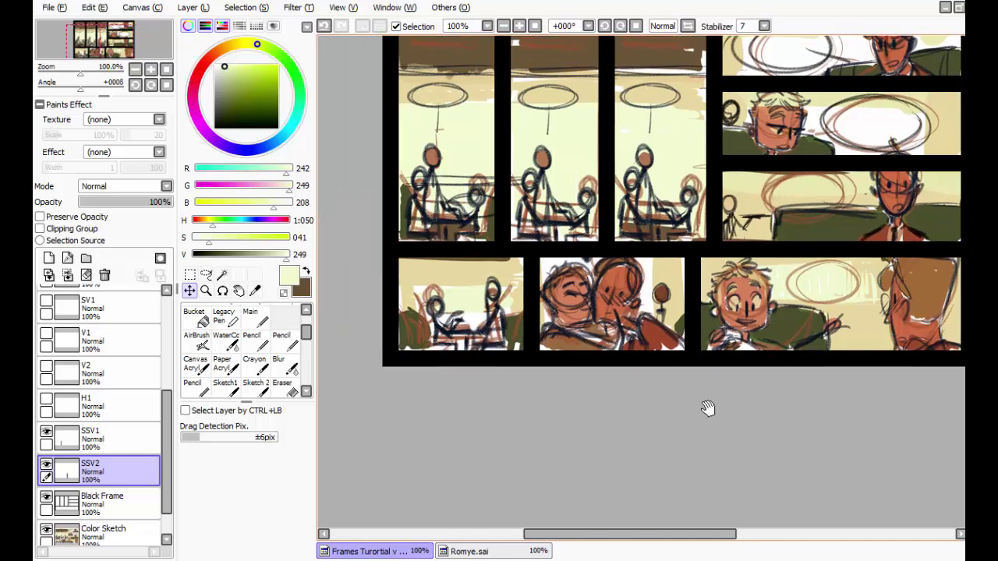
# Step: Nudge the SSV1 strip slightly left and fine-tune the SSV2 strip's horizontal position between the bottom-row panels
pyautogui.click(86, 446)
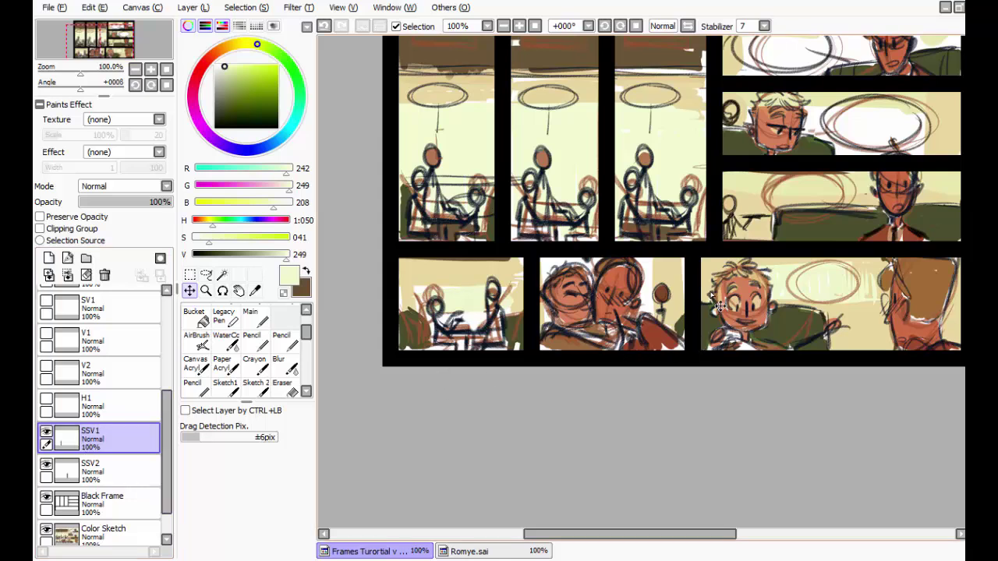
pyautogui.moveTo(704, 306); pyautogui.dragTo(704, 306)
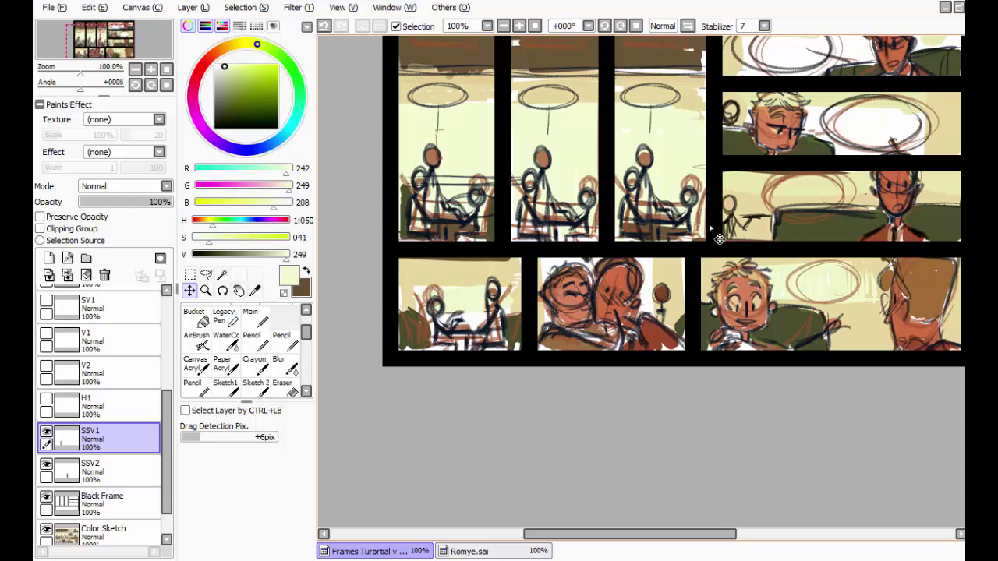
pyautogui.click(102, 468)
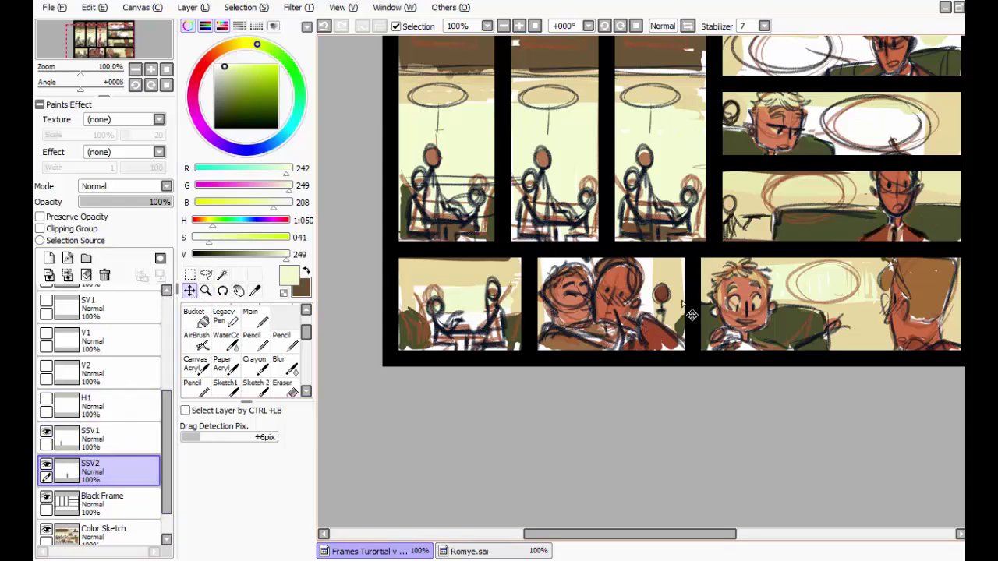
pyautogui.moveTo(691, 311); pyautogui.dragTo(701, 316)
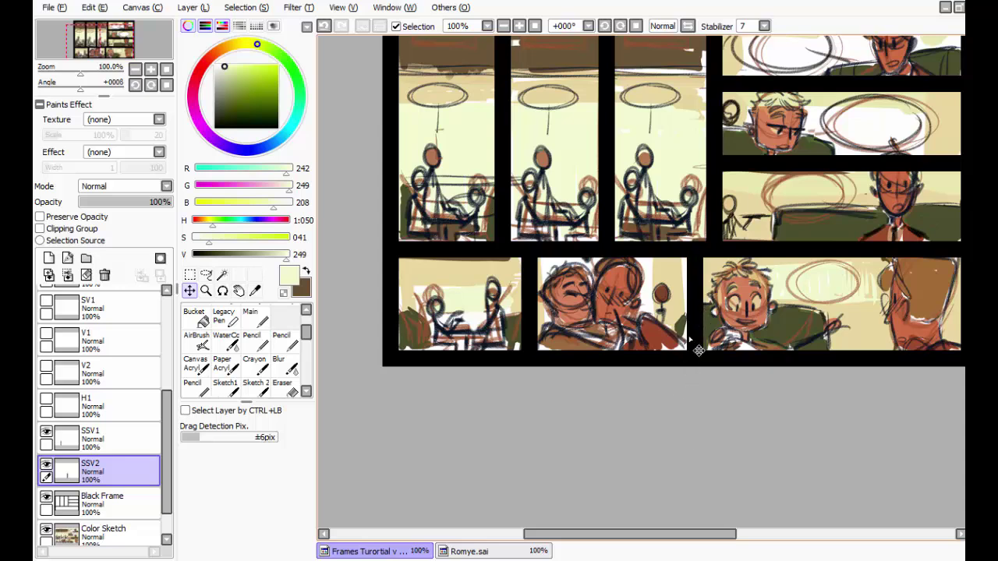
pyautogui.moveTo(703, 342); pyautogui.dragTo(701, 340)
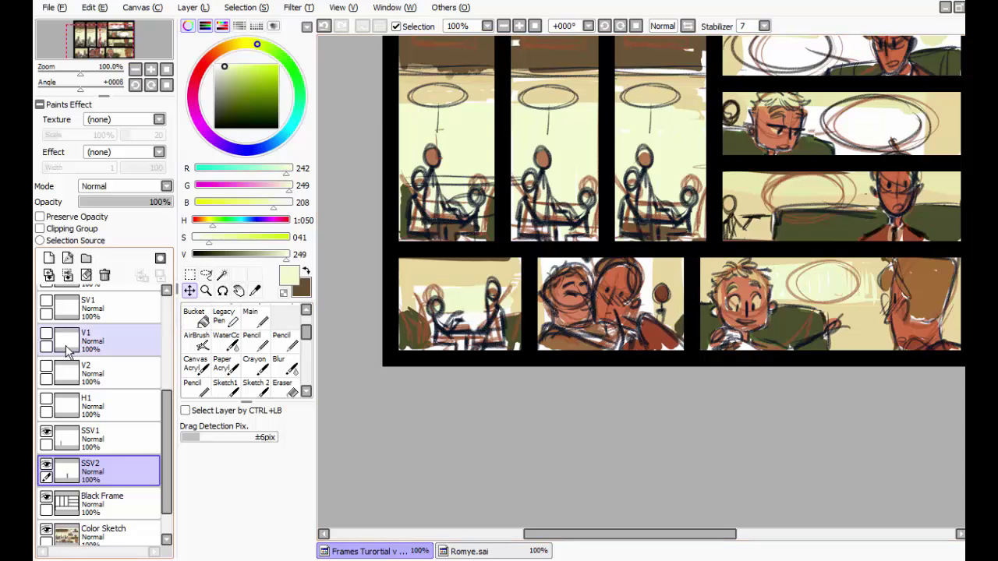
pyautogui.keyDown('ctrl'); pyautogui.click(76, 450); pyautogui.keyUp('ctrl')
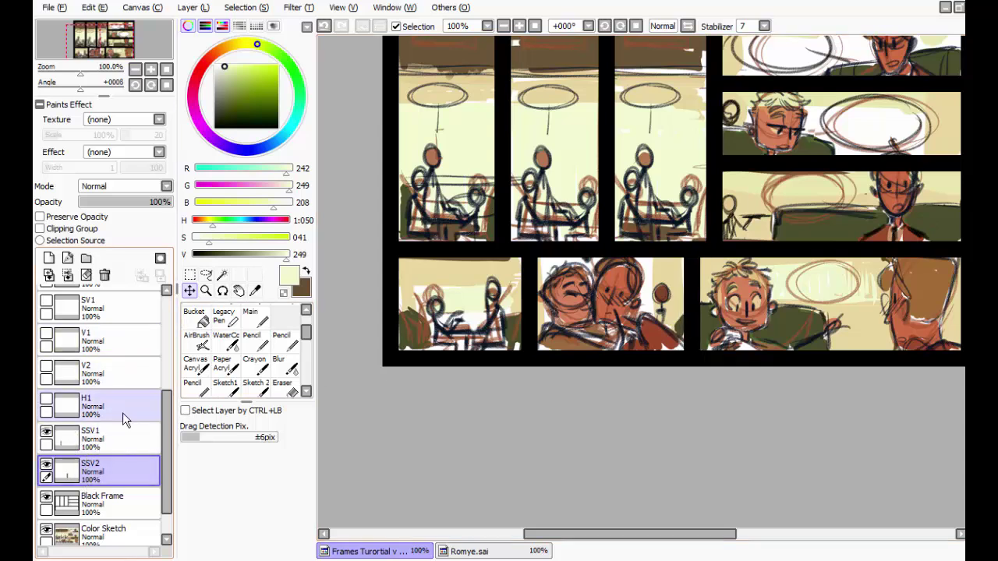
# Step: Merge the SSV1 and SSV2 divider layers down into the Black Frame layer
pyautogui.click(112, 441)
pyautogui.hotkey('ctrl', 'e')
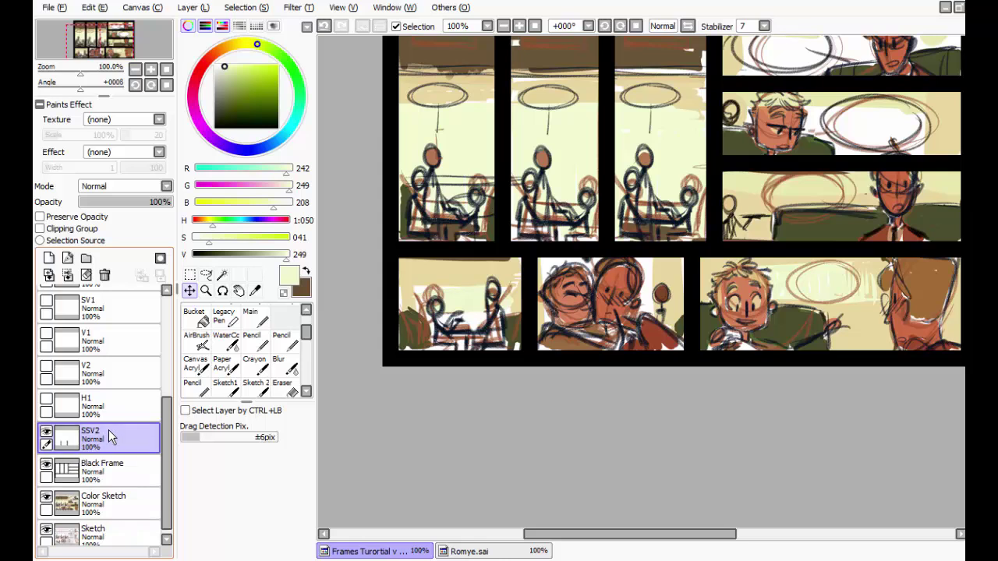
pyautogui.hotkey('ctrl', 'e')
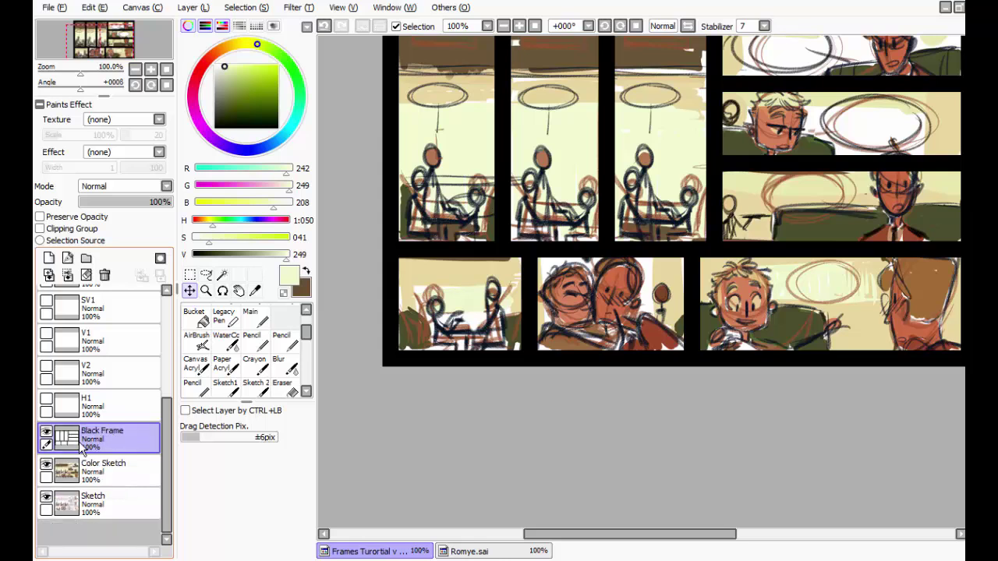
# Step: Show the hidden gutter strip layers H1, V2, V1, SV1, SV2 and SV3
pyautogui.moveTo(81, 451); pyautogui.dragTo(47, 370)
pyautogui.click(48, 343)
pyautogui.click(47, 343)
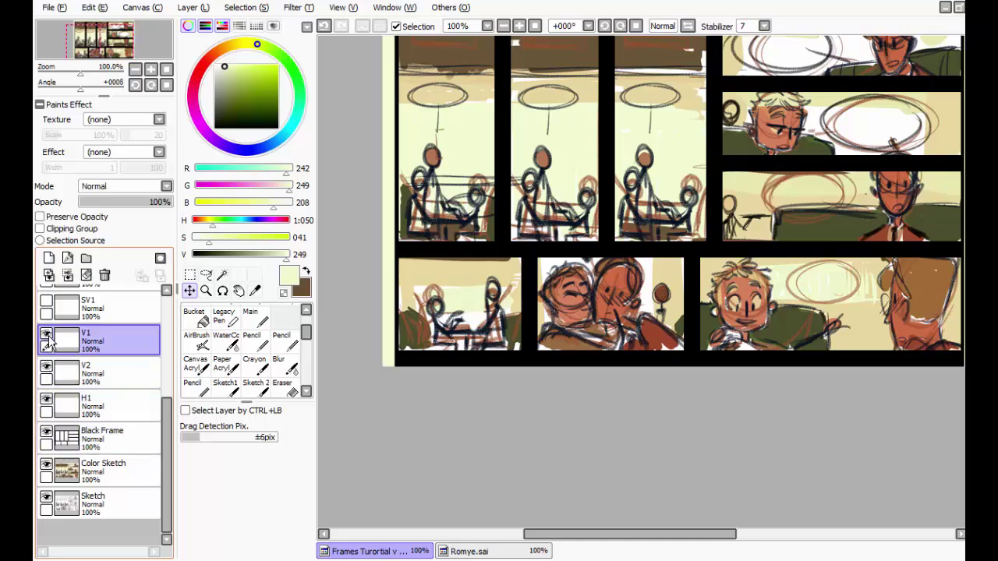
pyautogui.scroll(2, 48, 346)
pyautogui.click(48, 351)
pyautogui.scroll(2, 51, 357)
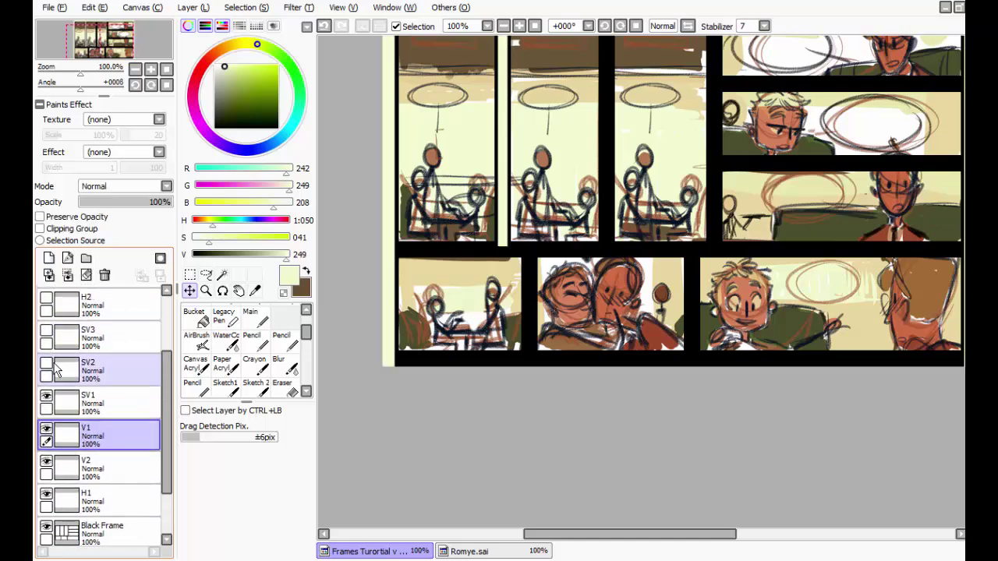
pyautogui.click(55, 370)
pyautogui.click(46, 364)
pyautogui.click(47, 333)
# Step: Show the remaining hidden gutter strip layers H2, Sh1, Sh2 and H3
pyautogui.scroll(2, 52, 350)
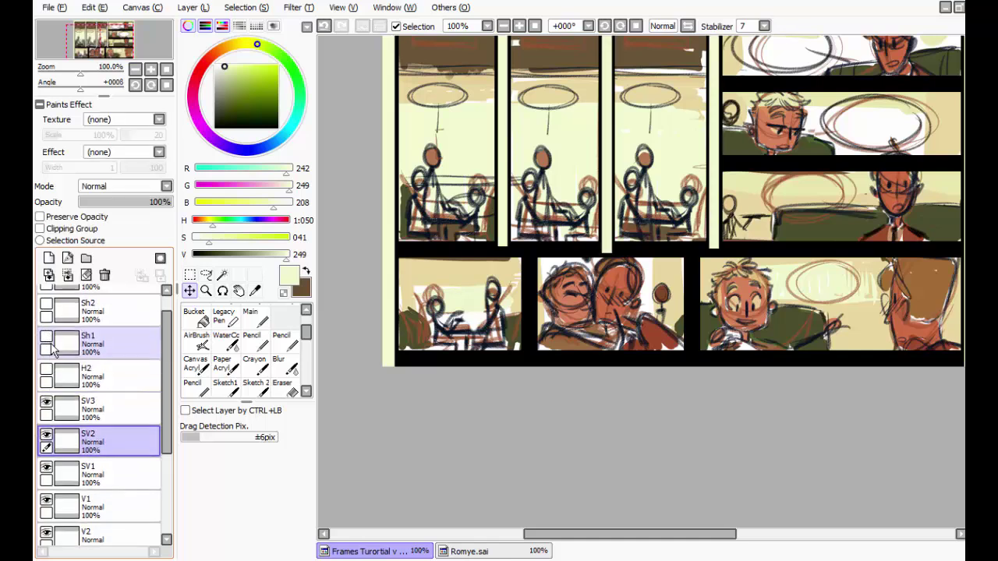
pyautogui.click(47, 378)
pyautogui.scroll(1, 50, 375)
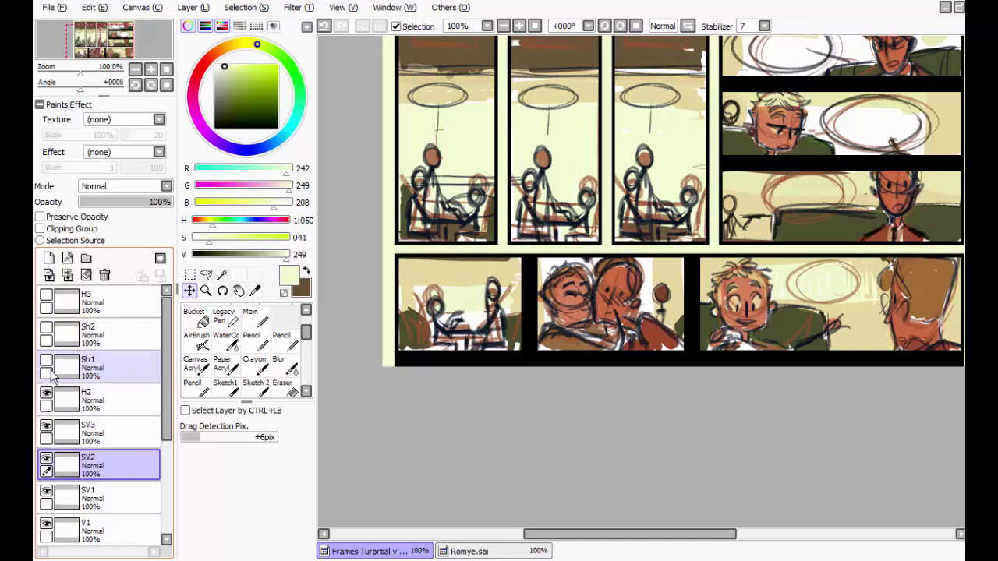
pyautogui.click(46, 361)
pyautogui.click(47, 295)
pyautogui.click(47, 328)
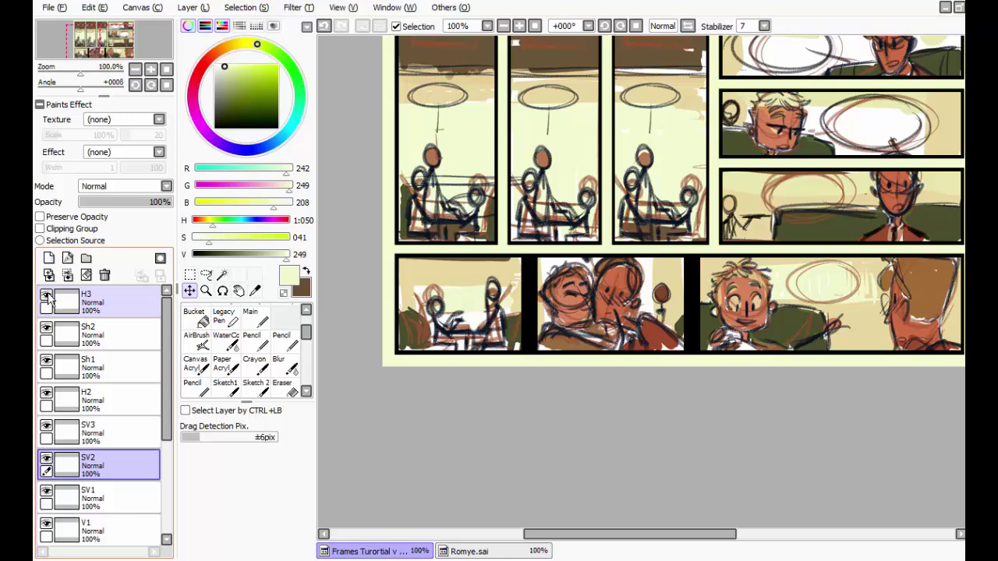
# Step: Select the pale V1 strip beside the bottom row of panels and paste two copies of it on new layers
pyautogui.moveTo(617, 445); pyautogui.dragTo(678, 447)
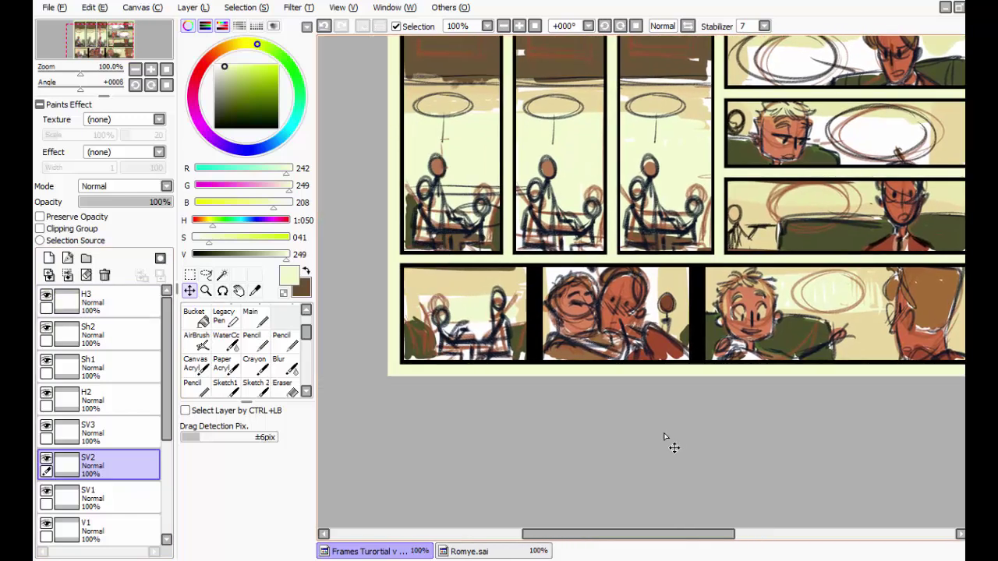
pyautogui.moveTo(590, 180)
pyautogui.mouseDown()
pyautogui.moveTo(584, 255)
pyautogui.moveTo(583, 196)
pyautogui.mouseUp()
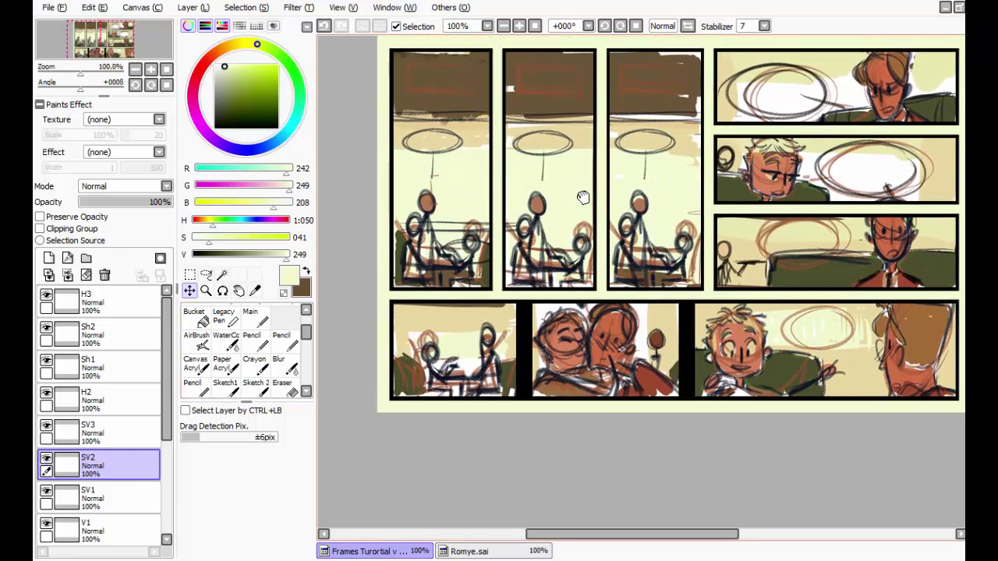
pyautogui.click(84, 438)
pyautogui.hotkey('ctrl', 't')
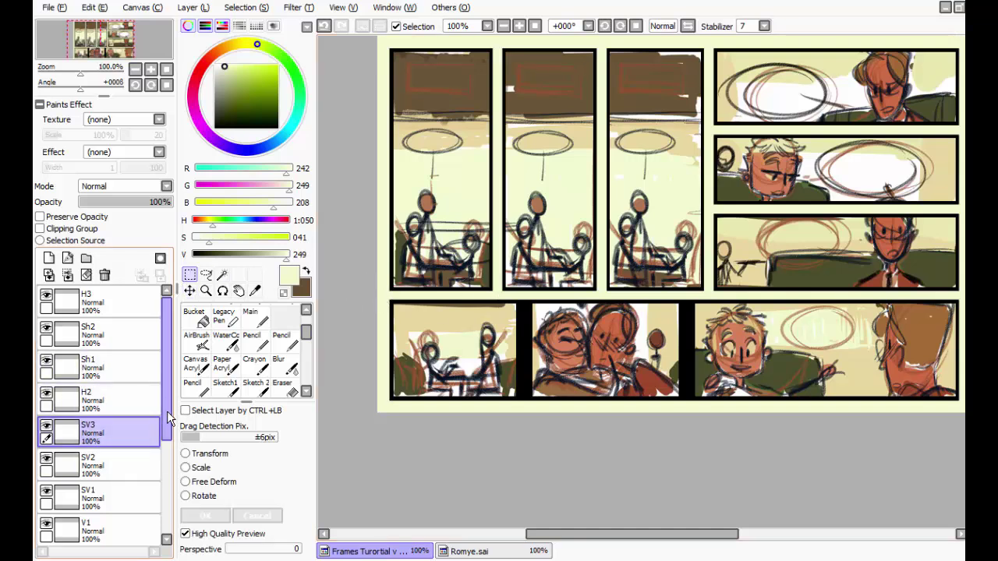
pyautogui.scroll(-2, 160, 437)
pyautogui.scroll(-1, 172, 448)
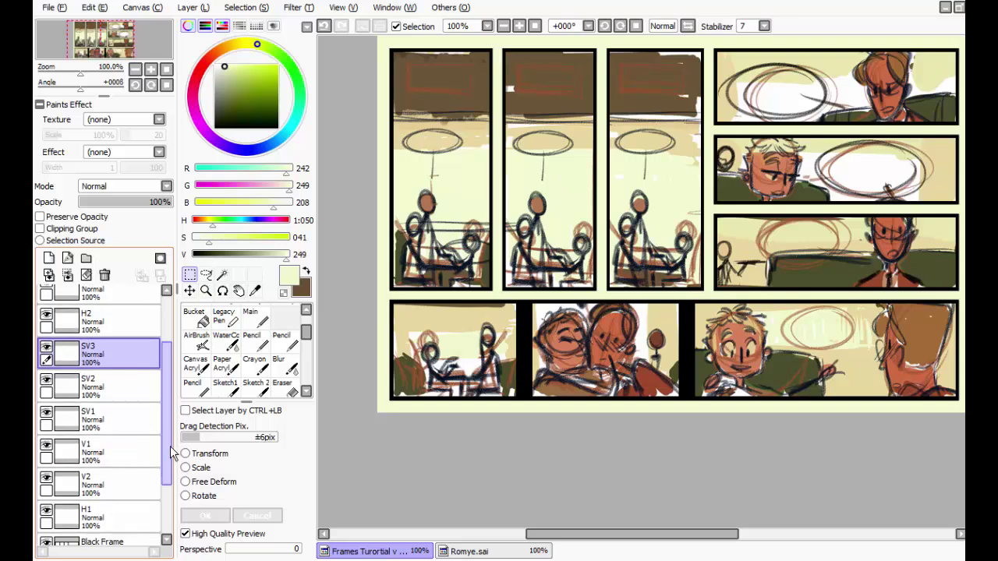
pyautogui.click(88, 449)
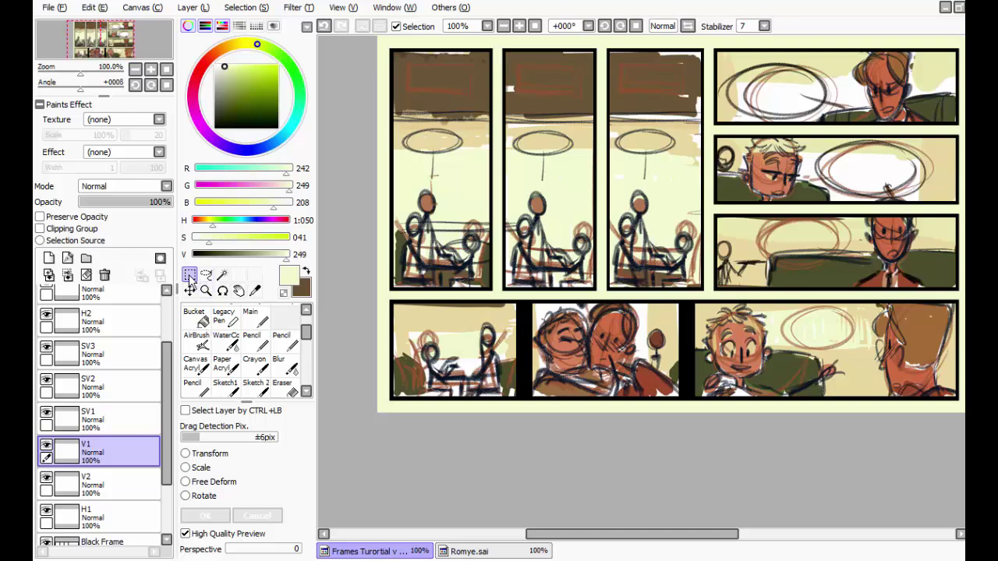
pyautogui.moveTo(396, 335); pyautogui.dragTo(393, 460)
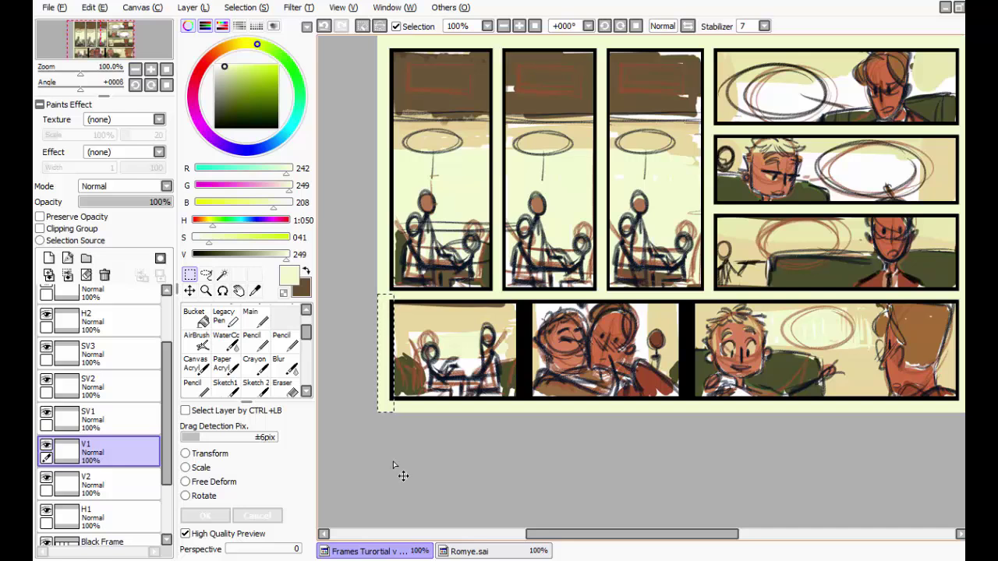
pyautogui.hotkey('ctrl', 'v')
pyautogui.hotkey('ctrl', 'v')
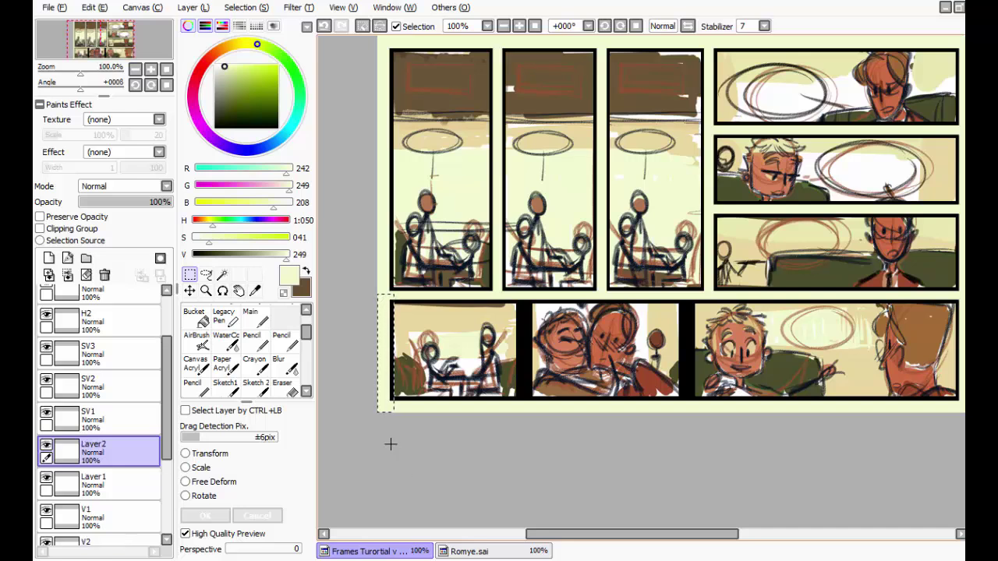
# Step: Rename the upper pasted strip layer to SSV1 and the lower one to SSV2
pyautogui.doubleClick(88, 445)
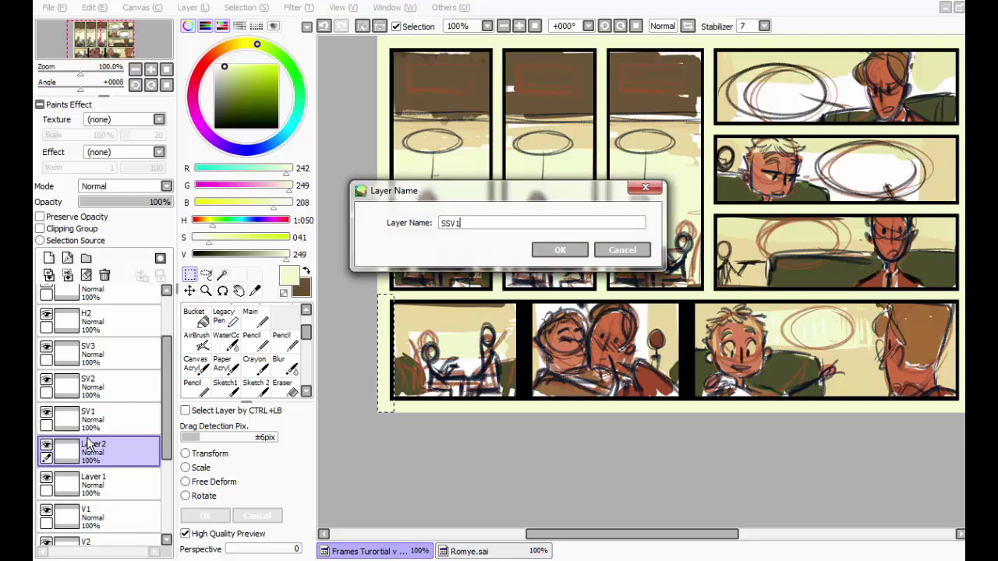
pyautogui.press('Return')
pyautogui.doubleClick(120, 472)
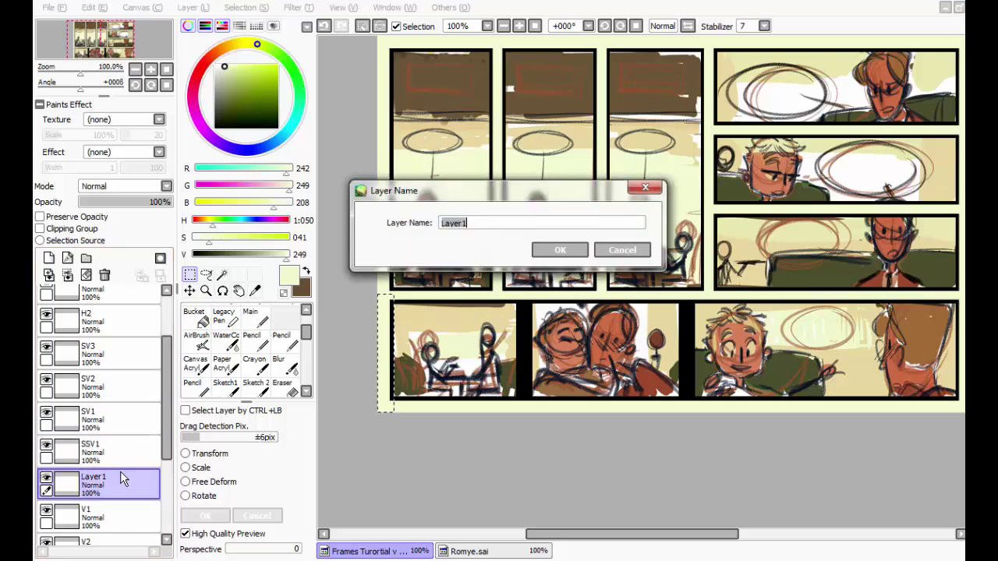
pyautogui.press('BackSpace')
pyautogui.write('SSV')
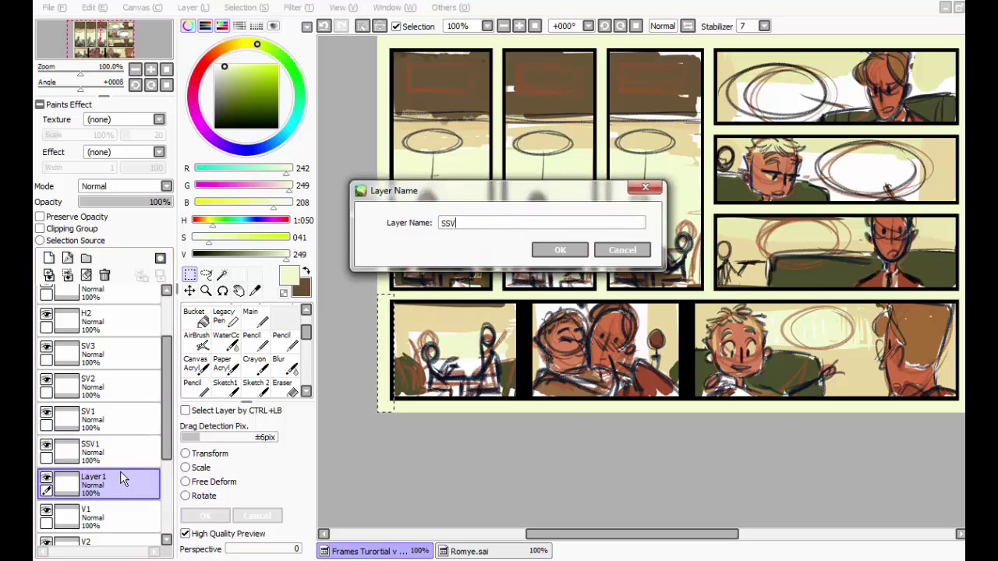
pyautogui.write('2')
pyautogui.press('Return')
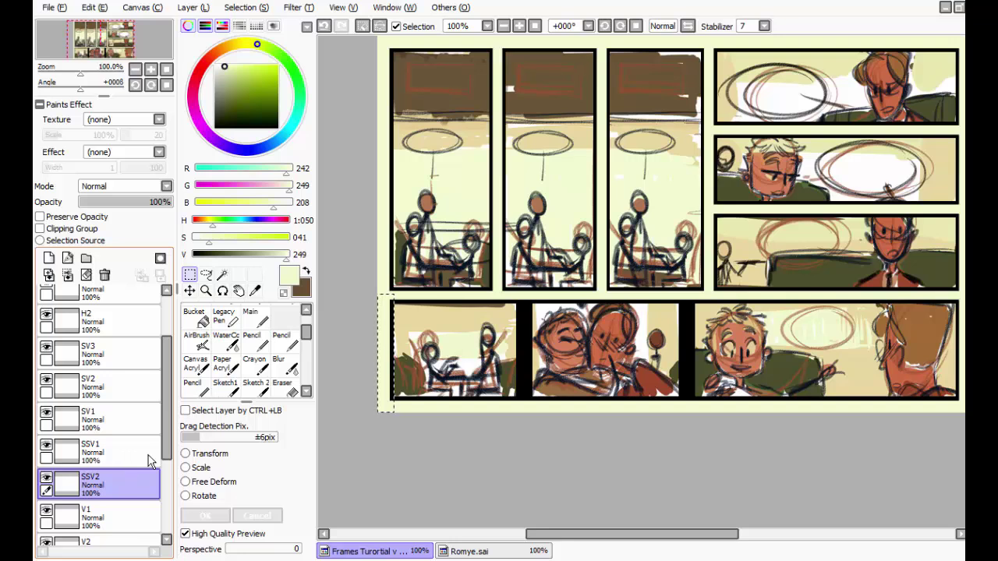
# Step: Deselect the area and move the pale SSV2 strip onto the black divider between the first and second bottom-row panels
pyautogui.hotkey('ctrl', 'd')
pyautogui.click(190, 290)
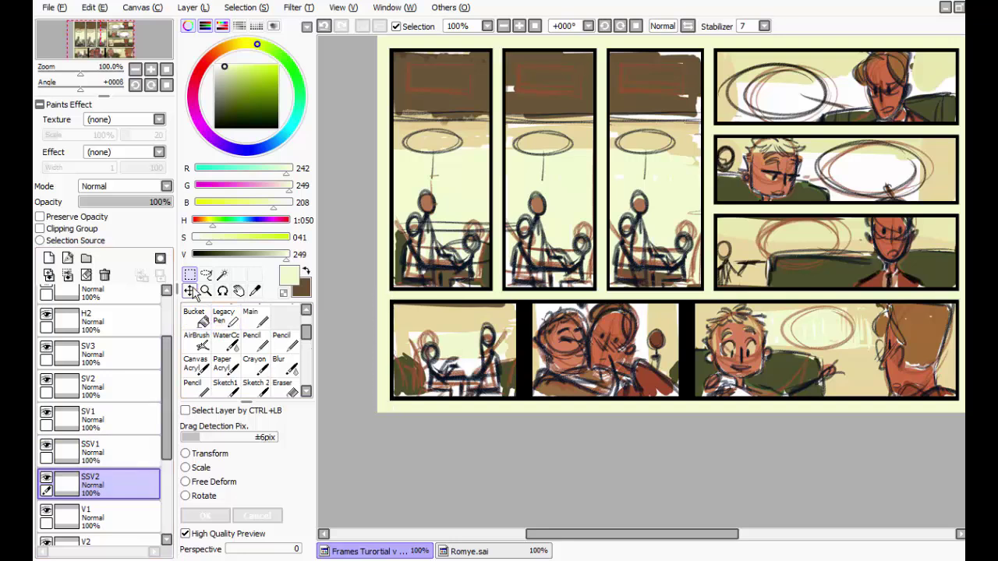
pyautogui.moveTo(383, 338); pyautogui.dragTo(532, 344)
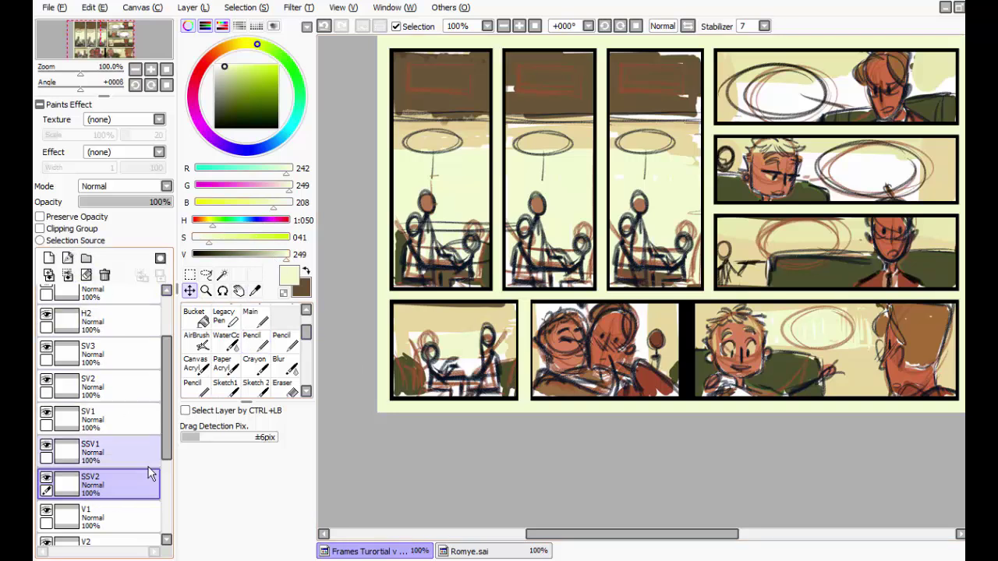
# Step: Move the pale SSV1 strip onto the black divider between the second and third bottom-row panels
pyautogui.click(94, 454)
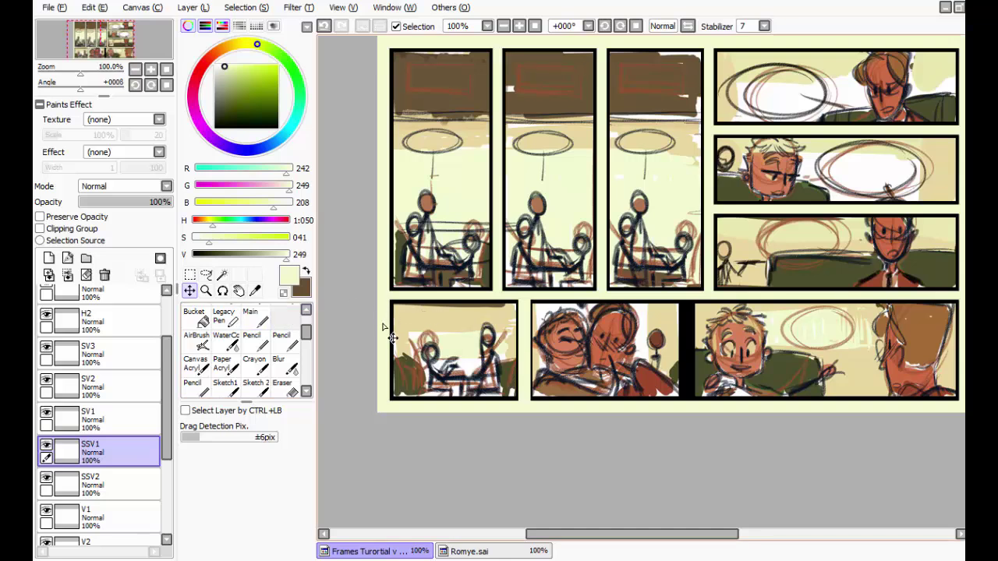
pyautogui.moveTo(383, 323); pyautogui.dragTo(689, 326)
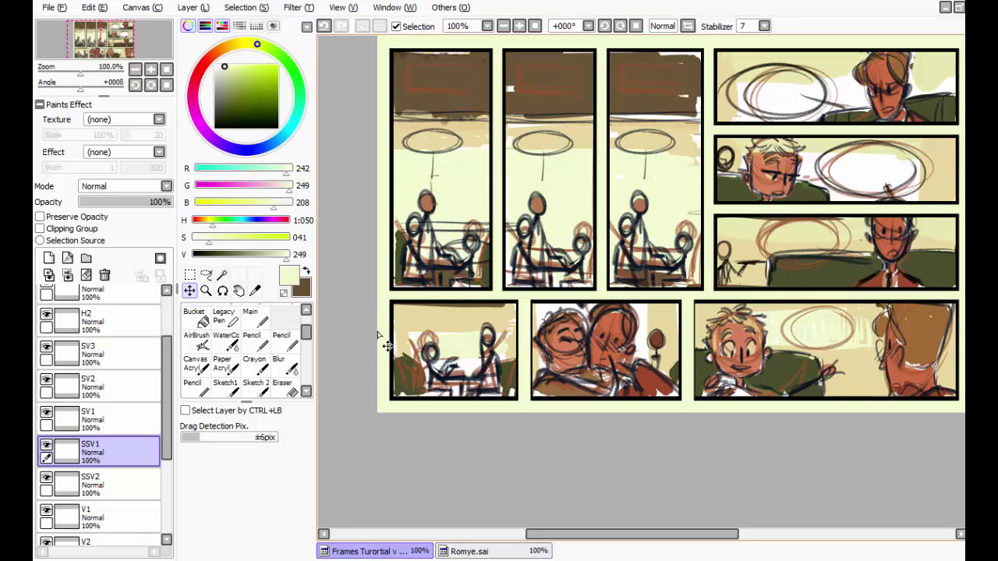
pyautogui.moveTo(685, 335); pyautogui.dragTo(686, 340)
# Step: Transform the SSV1 strip to be slightly narrower, keeping it centred between the second and third bottom-row panels
pyautogui.click(519, 26)
pyautogui.click(519, 26)
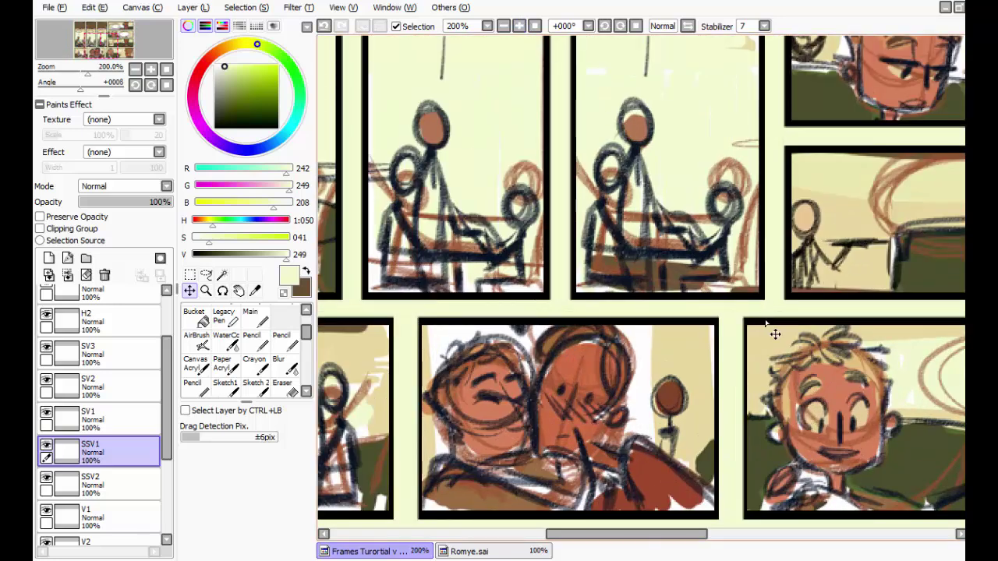
pyautogui.hotkey('ctrl', 't')
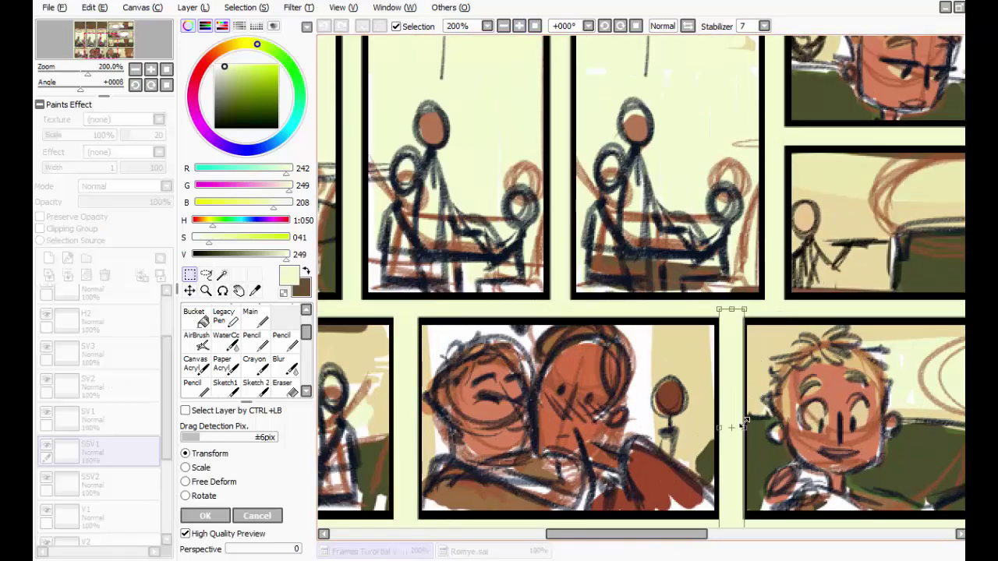
pyautogui.moveTo(744, 429)
pyautogui.mouseDown()
pyautogui.moveTo(719, 428)
pyautogui.moveTo(747, 420)
pyautogui.mouseUp()
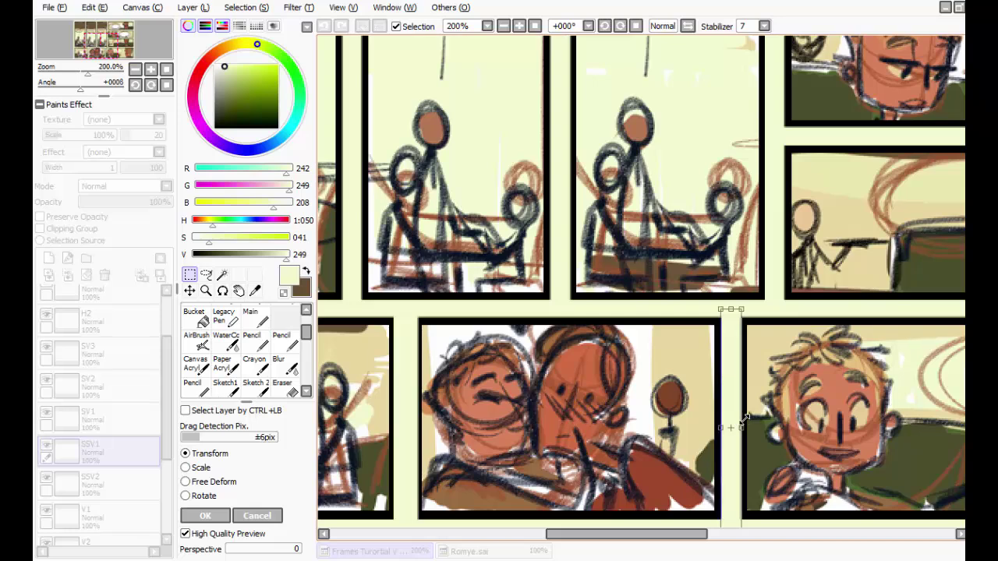
pyautogui.click(203, 516)
# Step: Transform the SSV2 strip to be slightly narrower, matching the black borders on both sides of the first bottom-row gutter
pyautogui.hscroll(-3, 383, 397)
pyautogui.click(117, 483)
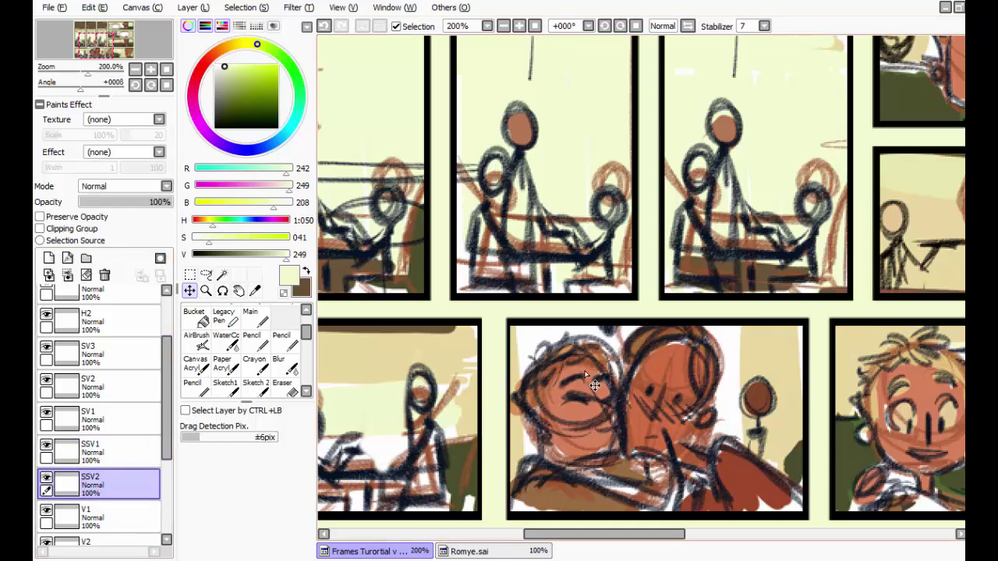
pyautogui.hotkey('ctrl', 't')
pyautogui.moveTo(510, 421); pyautogui.dragTo(482, 423)
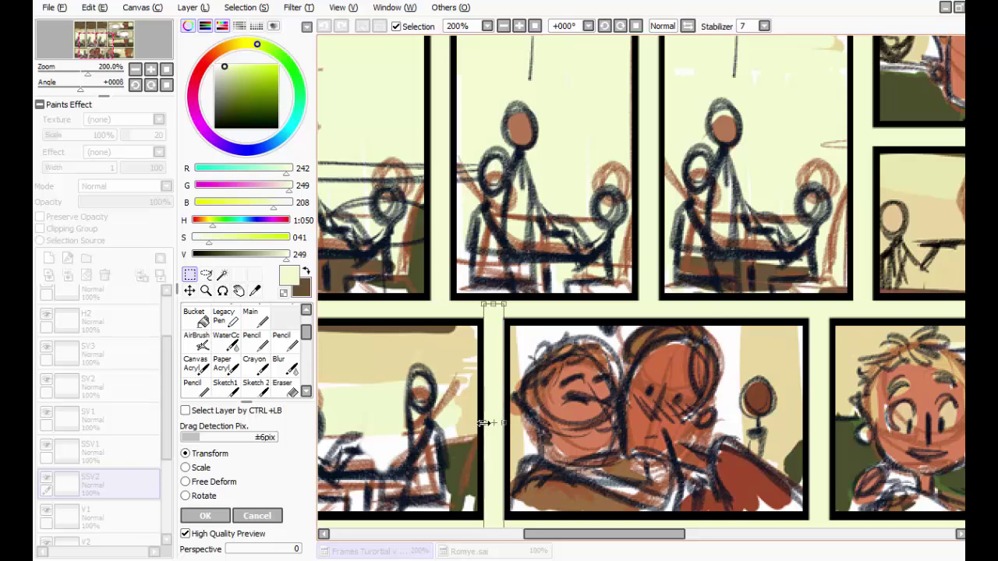
pyautogui.click(205, 516)
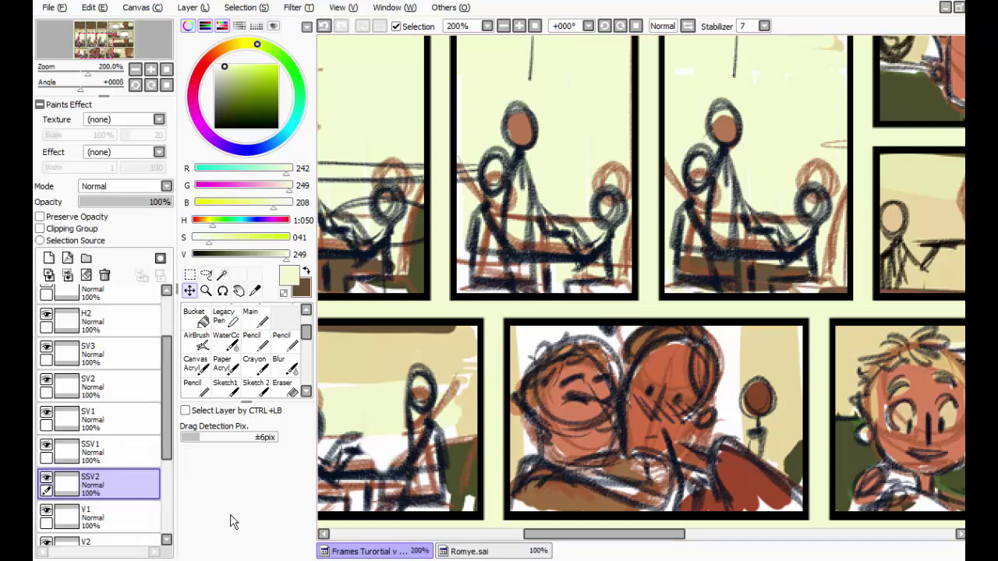
# Step: Merge all the gutter strip layers, from H3 down through H1, into the Black Frame layer
pyautogui.click(503, 26)
pyautogui.click(504, 26)
pyautogui.moveTo(507, 28); pyautogui.dragTo(513, 81)
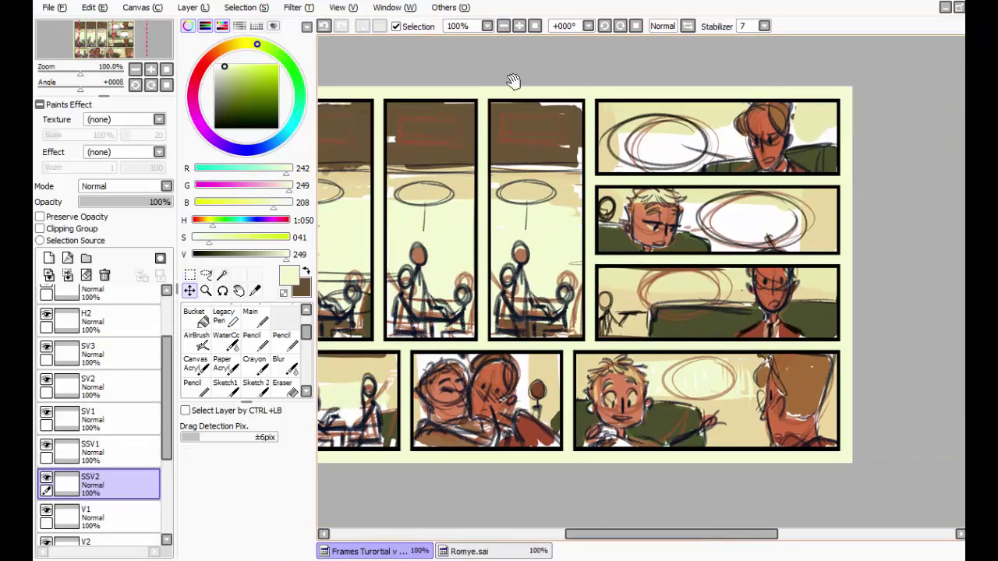
pyautogui.moveTo(565, 318); pyautogui.dragTo(340, 348)
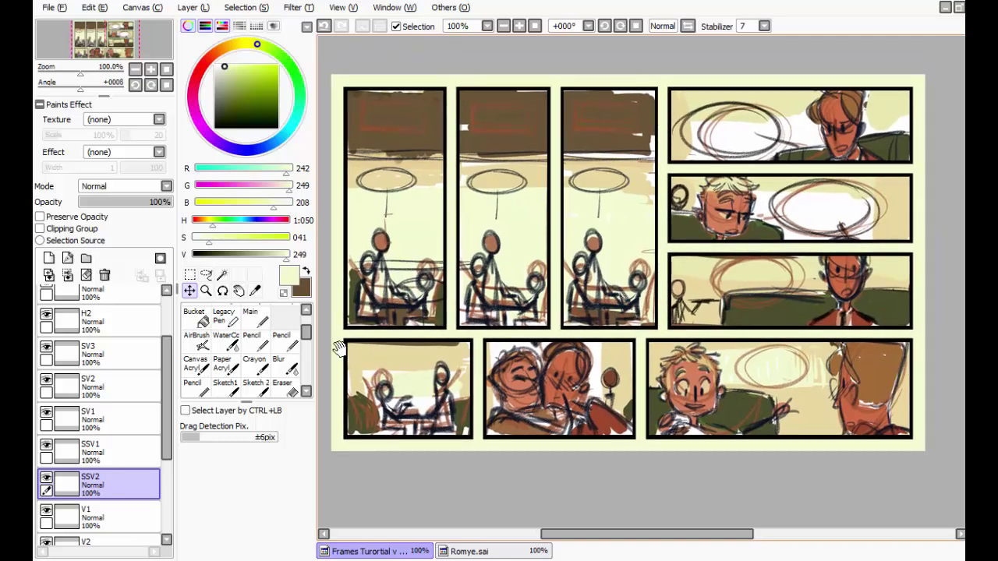
pyautogui.scroll(3, 117, 335)
pyautogui.click(112, 297)
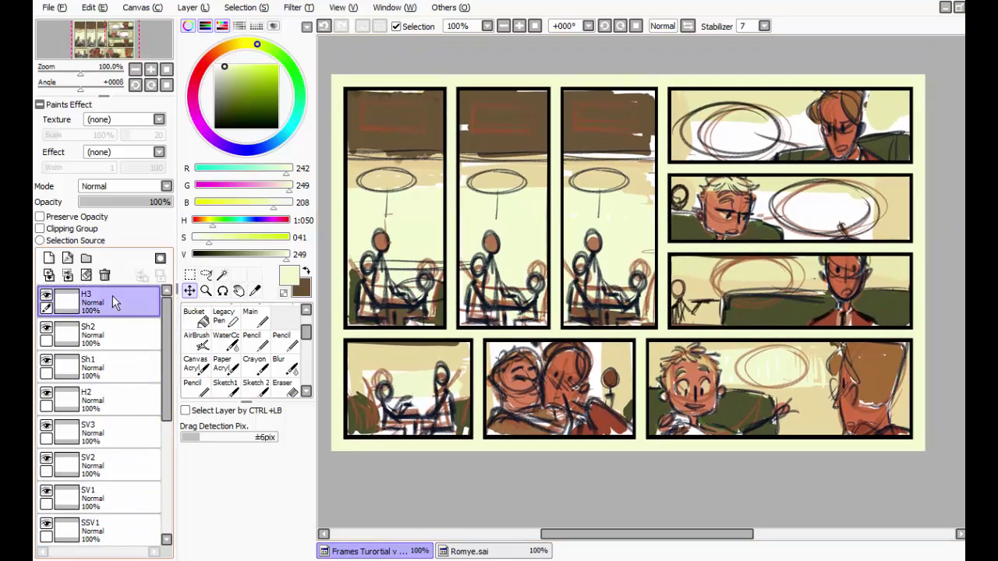
pyautogui.hotkey('ctrl', 'e')
pyautogui.hotkey('ctrl', 'e')
pyautogui.hotkey('ctrl', 'e')
pyautogui.hotkey('ctrl', 'e')
pyautogui.hotkey('ctrl', 'e')
pyautogui.hotkey('ctrl', 'e')
pyautogui.hotkey('ctrl', 'e')
pyautogui.hotkey('ctrl', 'e')
pyautogui.hotkey('ctrl', 'e')
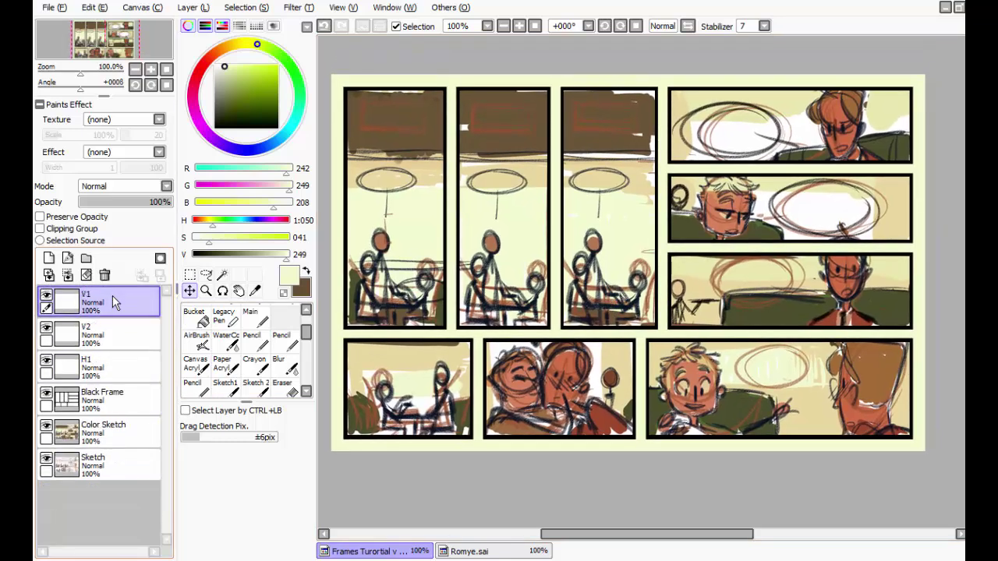
pyautogui.hotkey('ctrl', 'e')
pyautogui.hotkey('ctrl', 'e')
pyautogui.hotkey('ctrl', 'e')
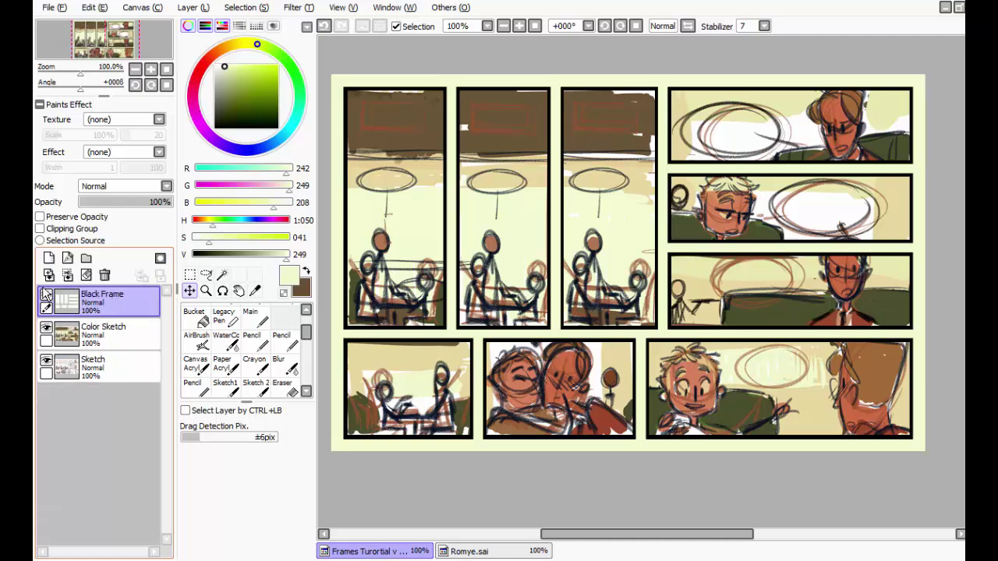
# Step: Toggle the Black Frame layer's visibility to compare the page with and without the finished frame
pyautogui.click(47, 298)
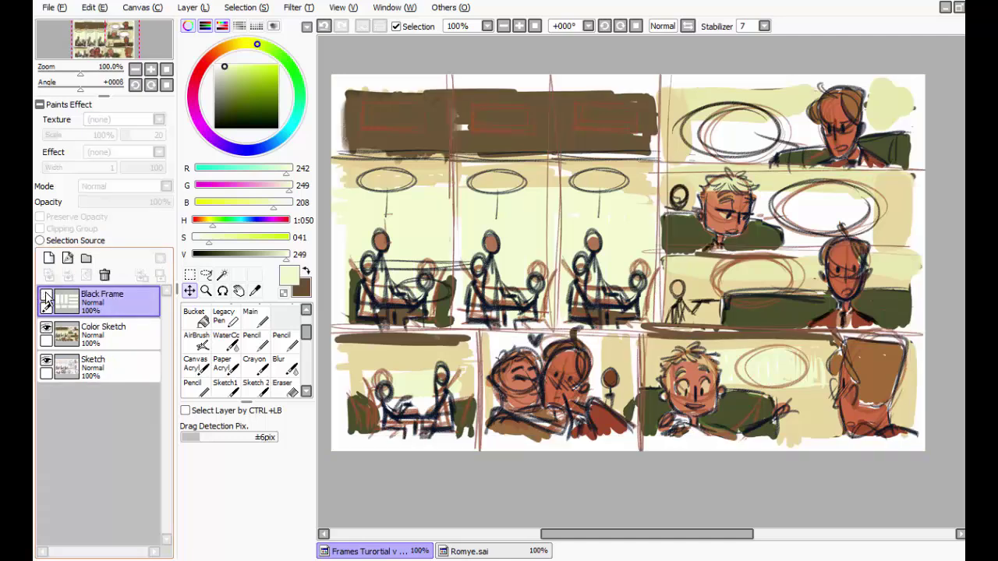
pyautogui.click(46, 298)
pyautogui.click(47, 297)
pyautogui.click(46, 298)
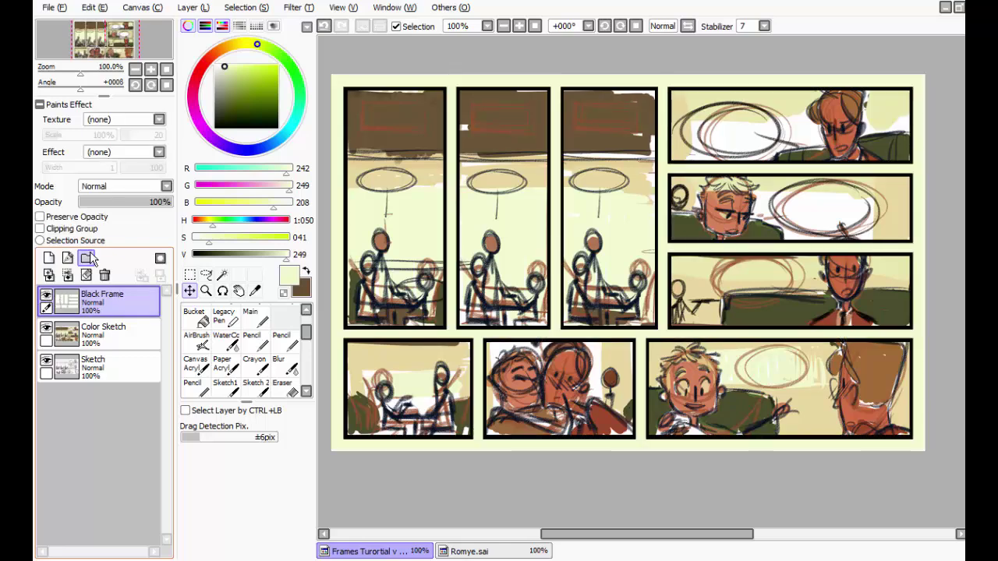